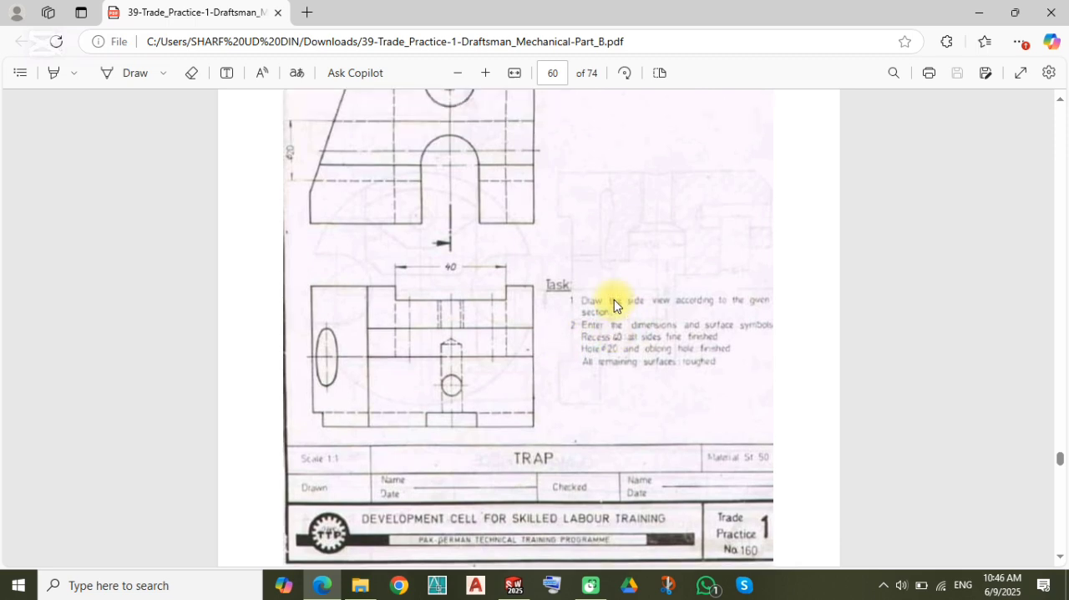
Step: Switch to SOLIDWORKS, create a new part and start a sketch on the Front Plane
scroll(442, 279, down, 1)
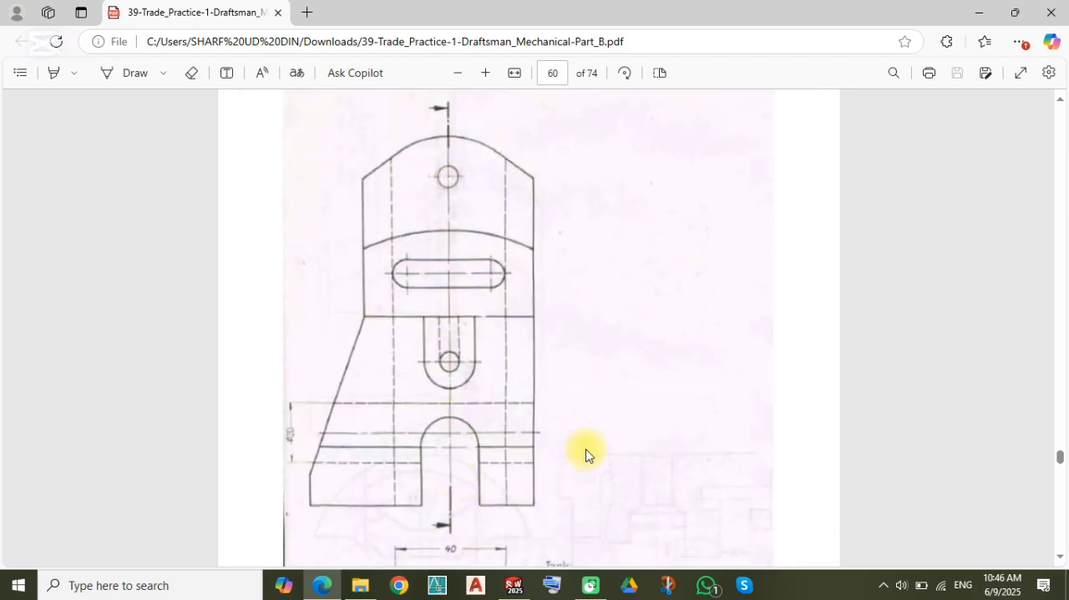
scroll(585, 455, down, 3)
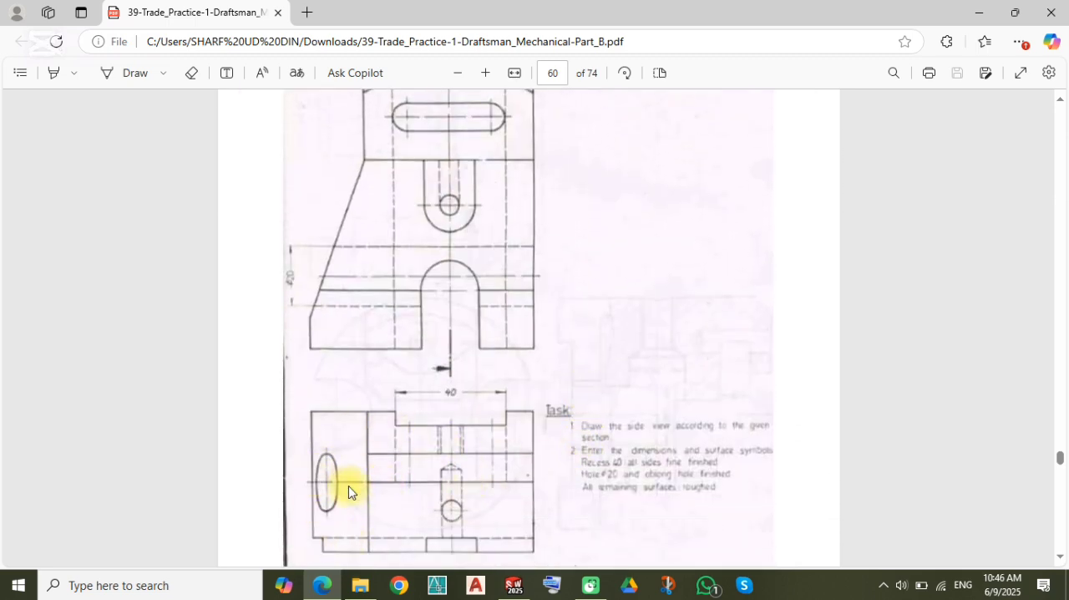
scroll(424, 280, up, 3)
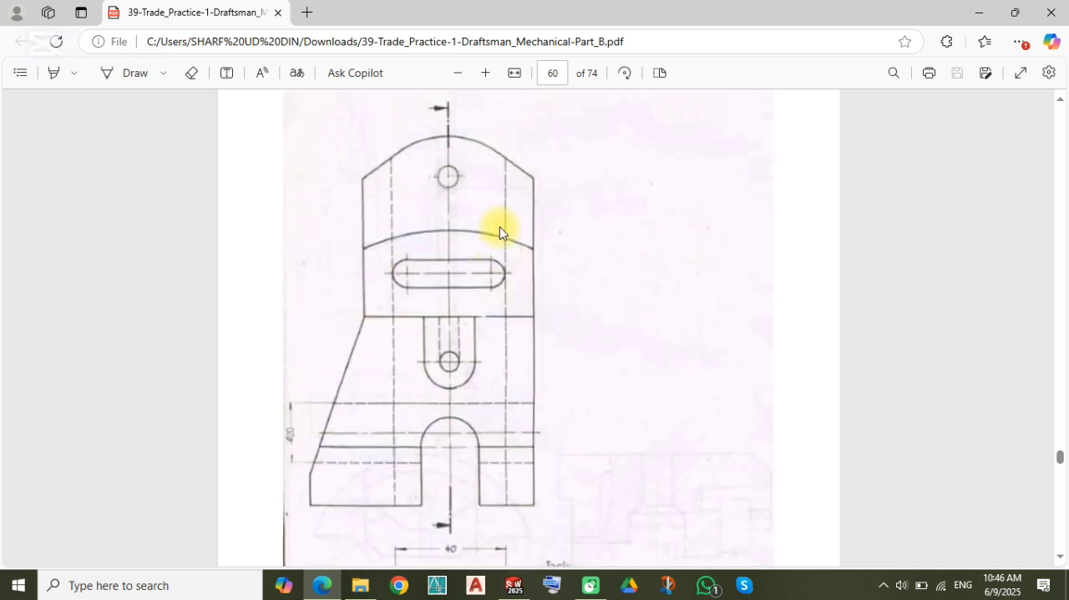
click(514, 585)
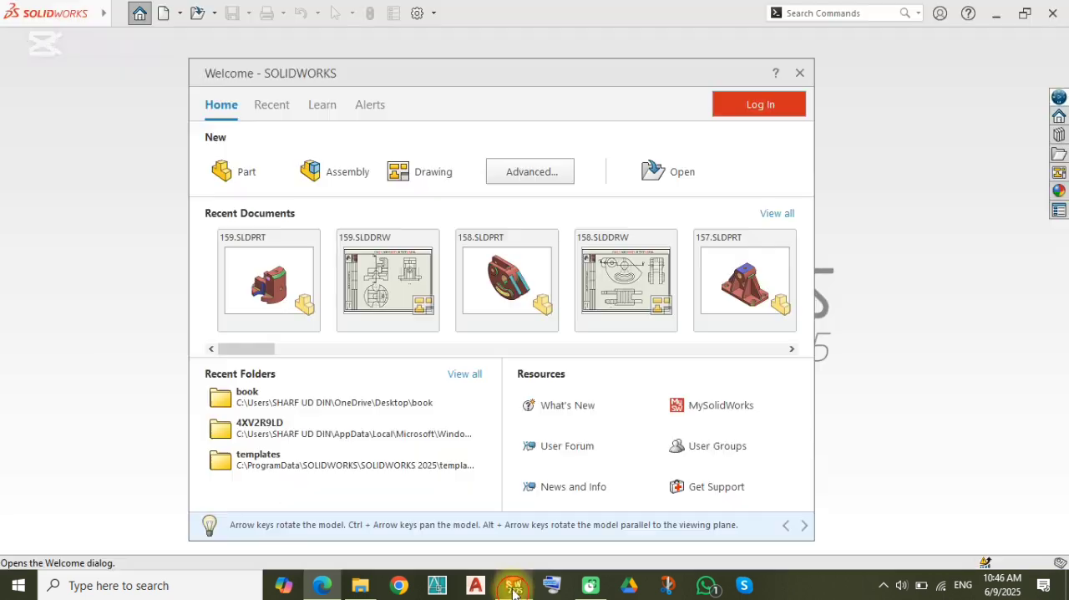
click(252, 170)
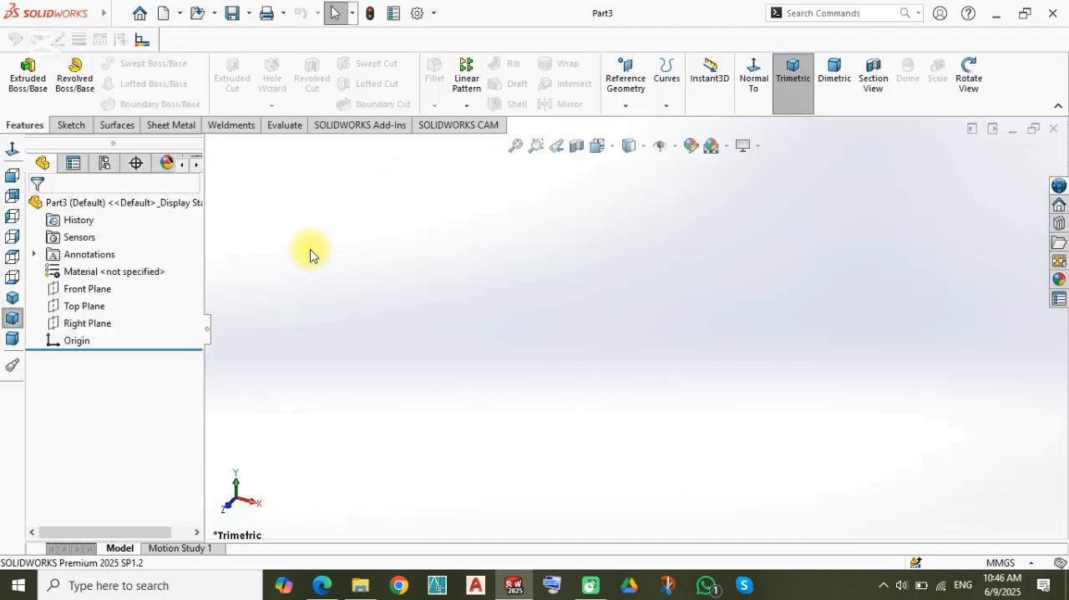
click(78, 293)
click(90, 268)
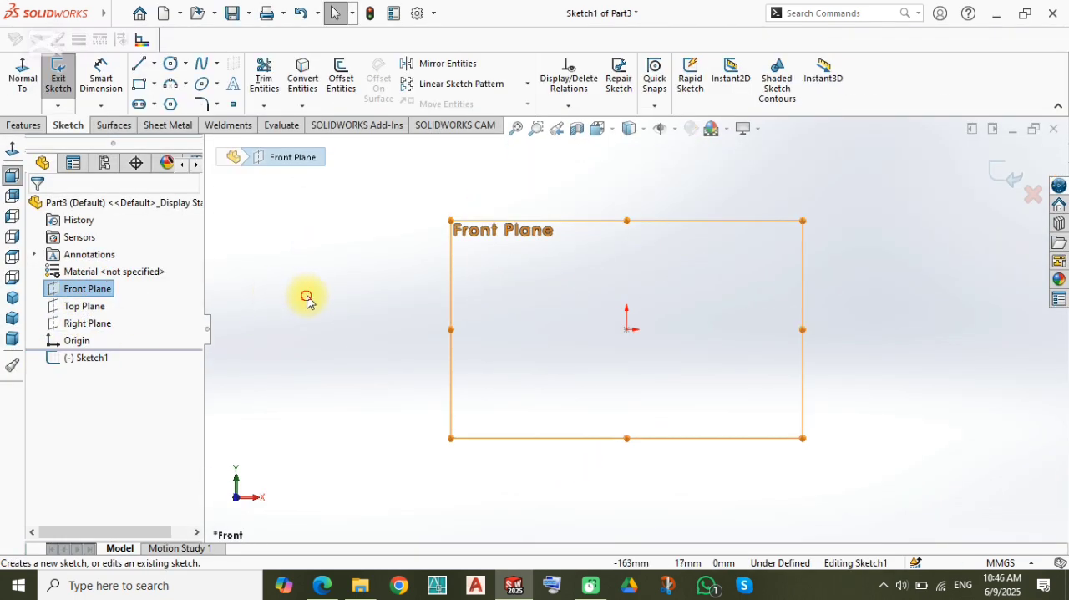
click(439, 470)
Step: Sketch a horizontal line about 80 mm long from the origin and a vertical line about 108 mm up from its free end
key(l)
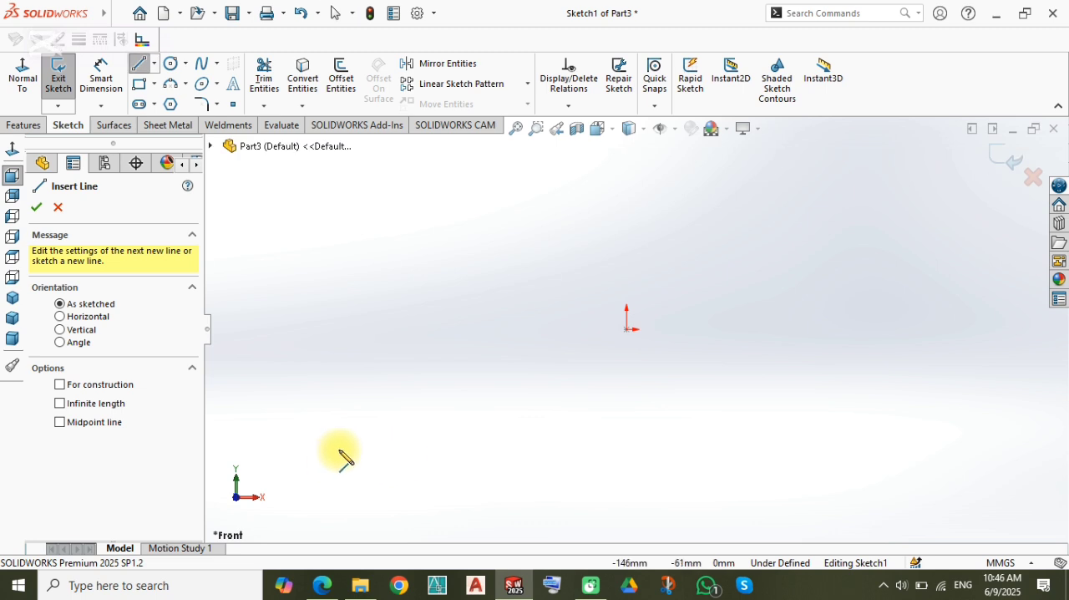
click(626, 328)
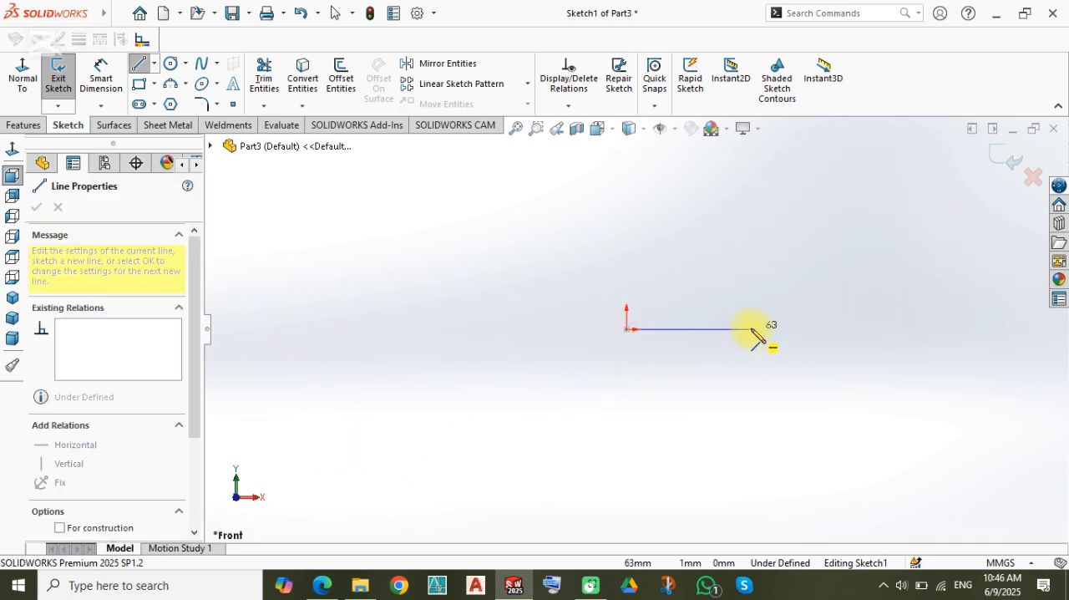
click(786, 328)
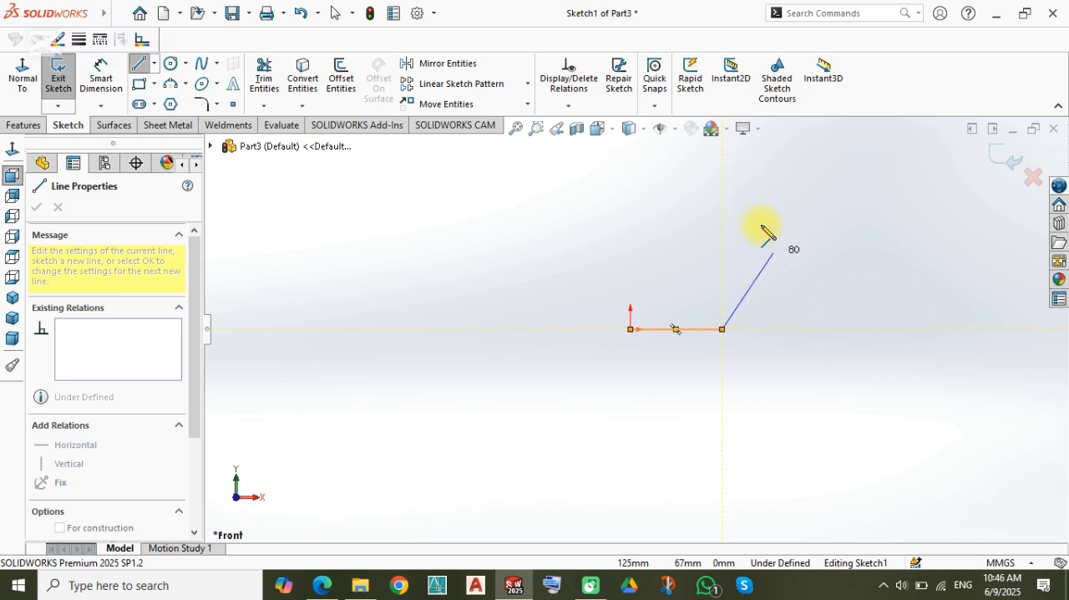
click(722, 205)
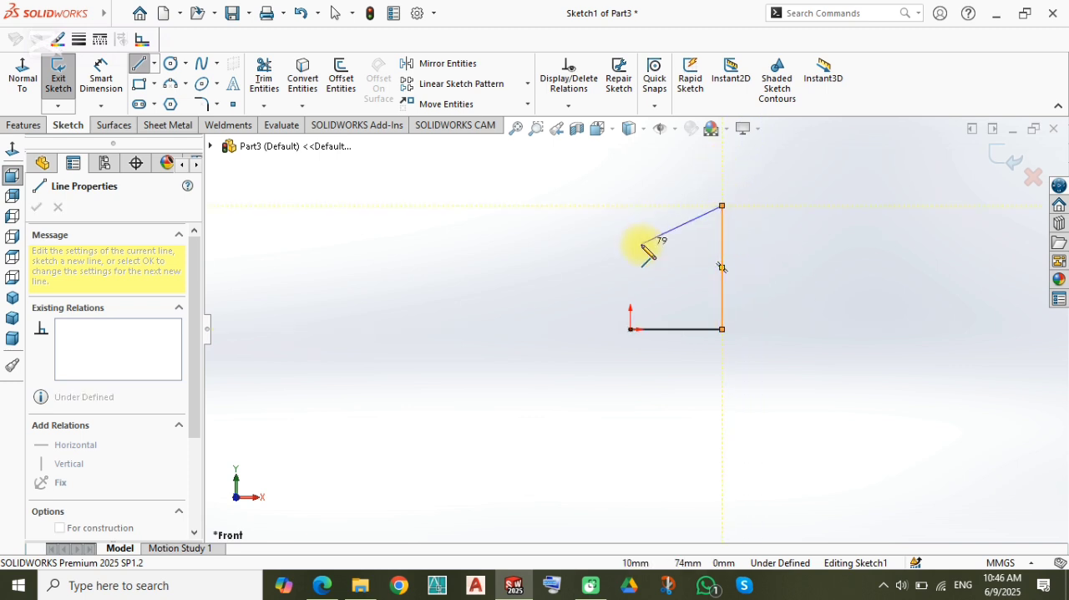
key(Escape)
Step: Sketch a short vertical line about 11 mm long upward from the origin
key(l)
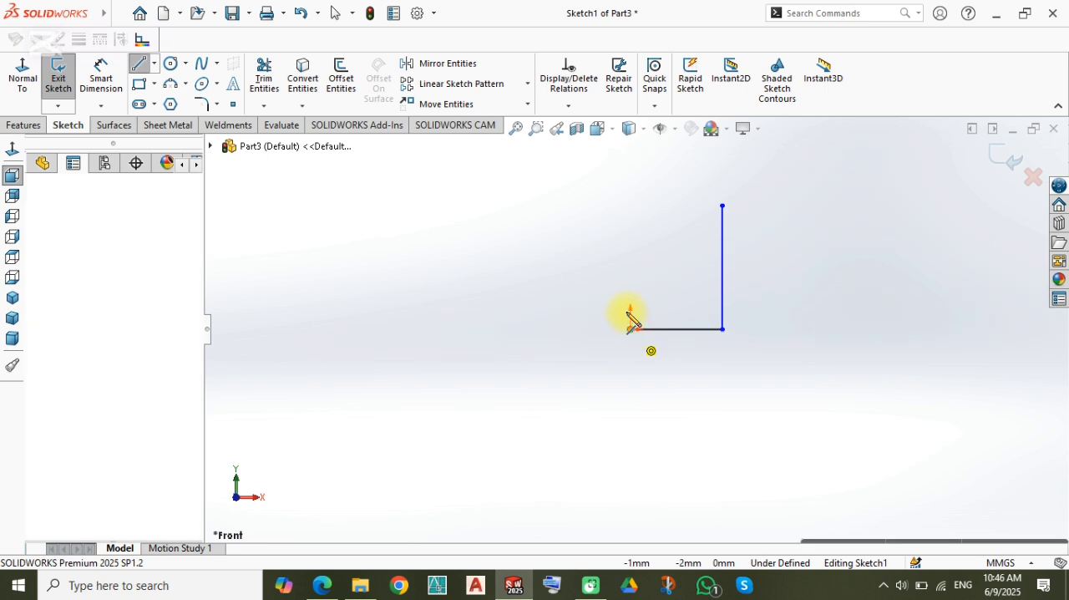
click(631, 328)
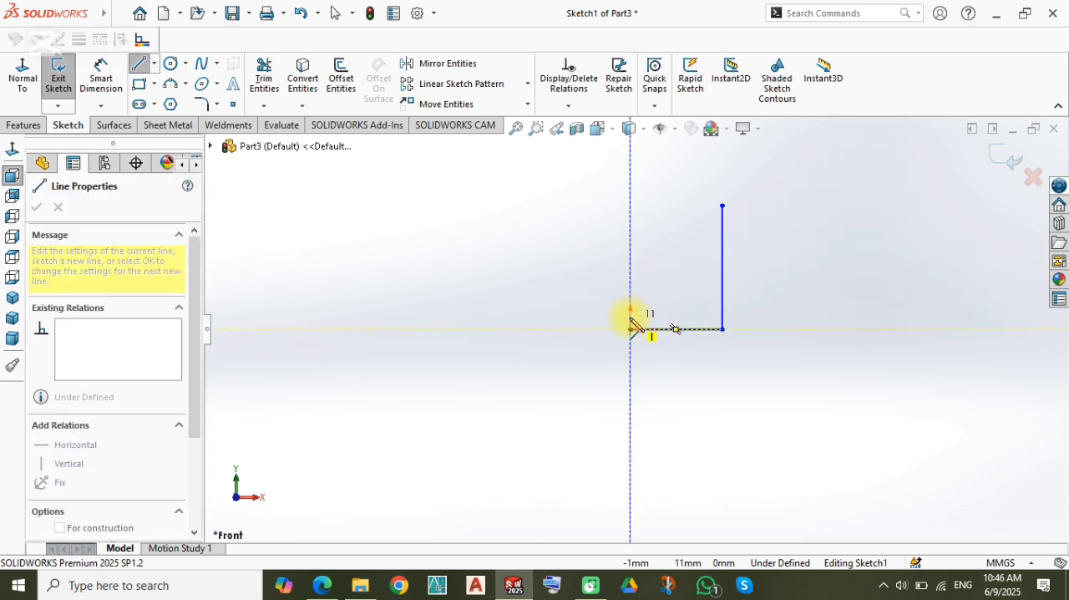
click(630, 320)
key(Escape)
scroll(636, 326, down, 4)
scroll(637, 327, up, 4)
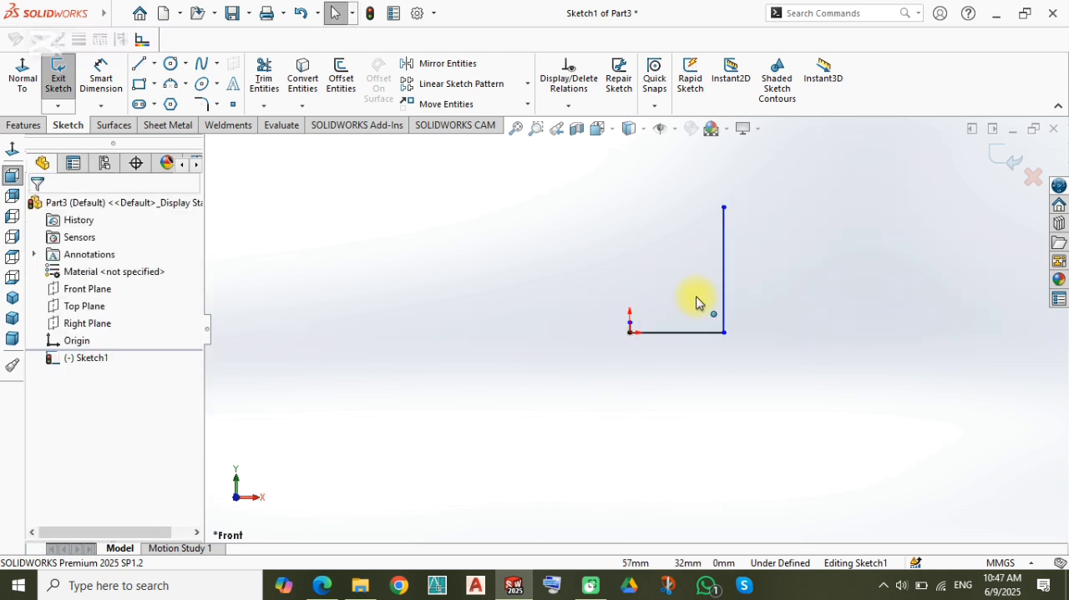
Step: Dimension the horizontal base line to 80 mm
scroll(704, 254, down, 1)
key(d)
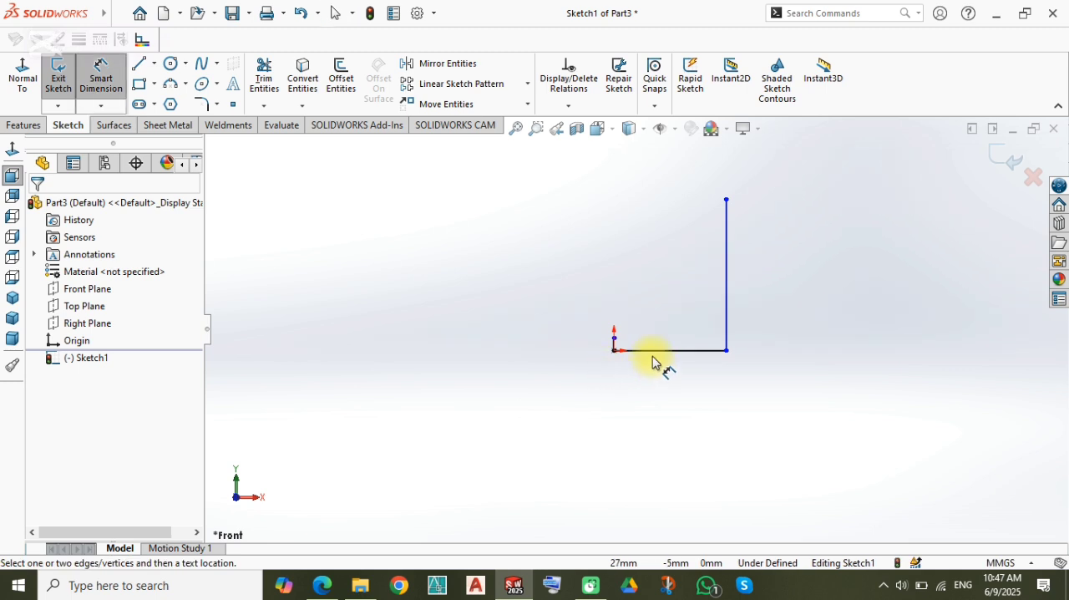
click(651, 350)
click(667, 384)
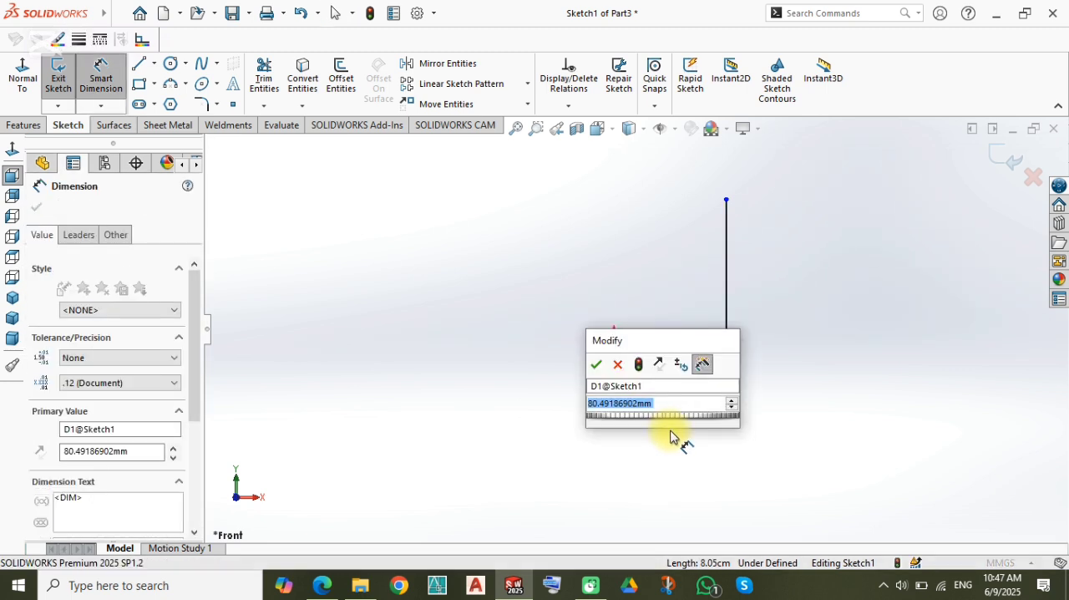
text(80)
key(Return)
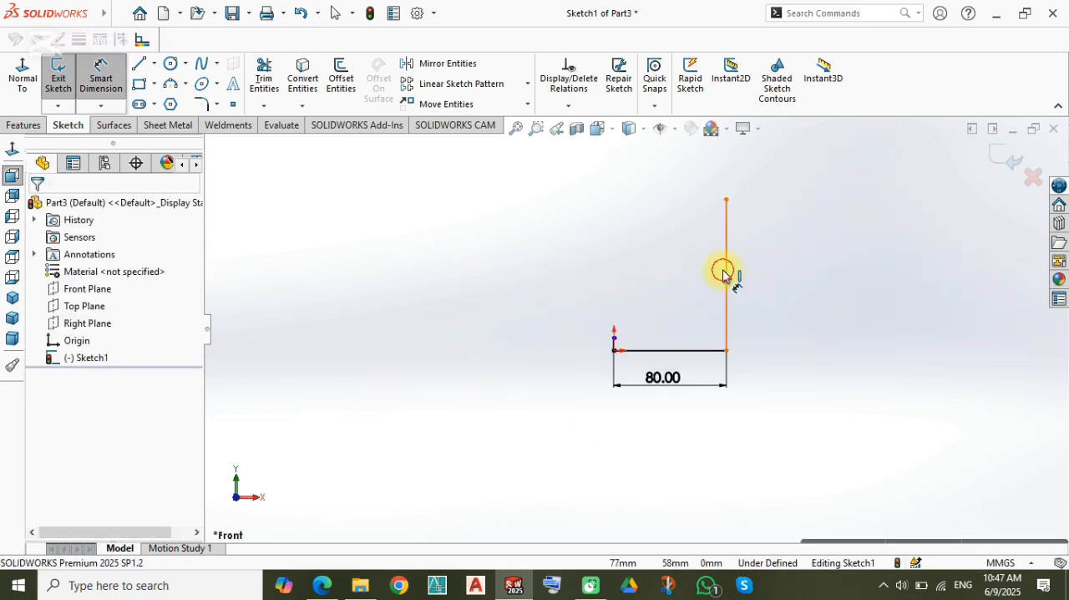
Step: Dimension the long vertical line to 108 mm
click(725, 270)
click(769, 294)
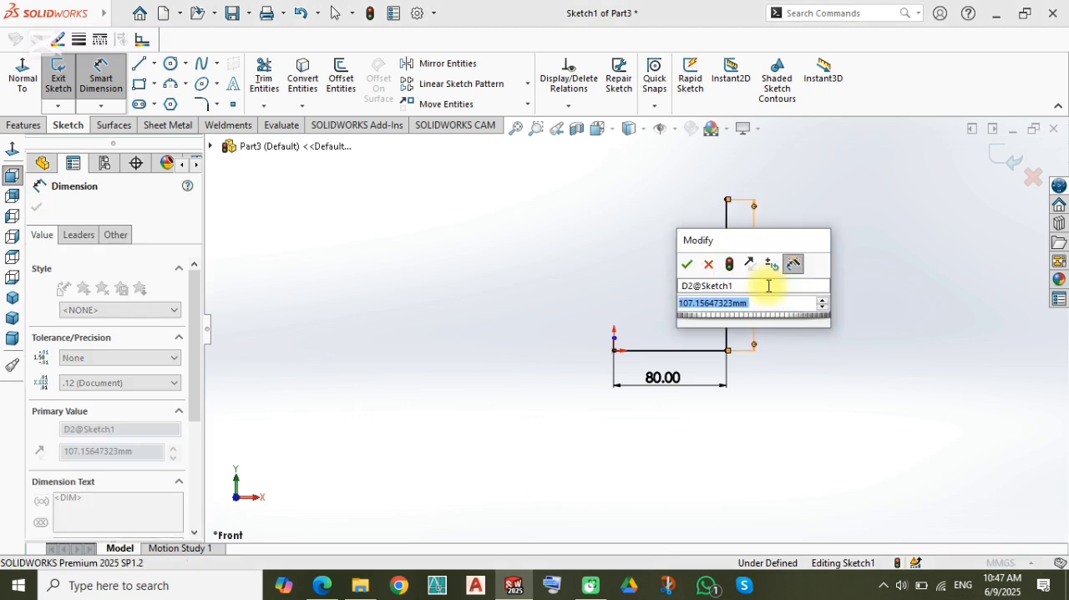
text(60)
key(Return)
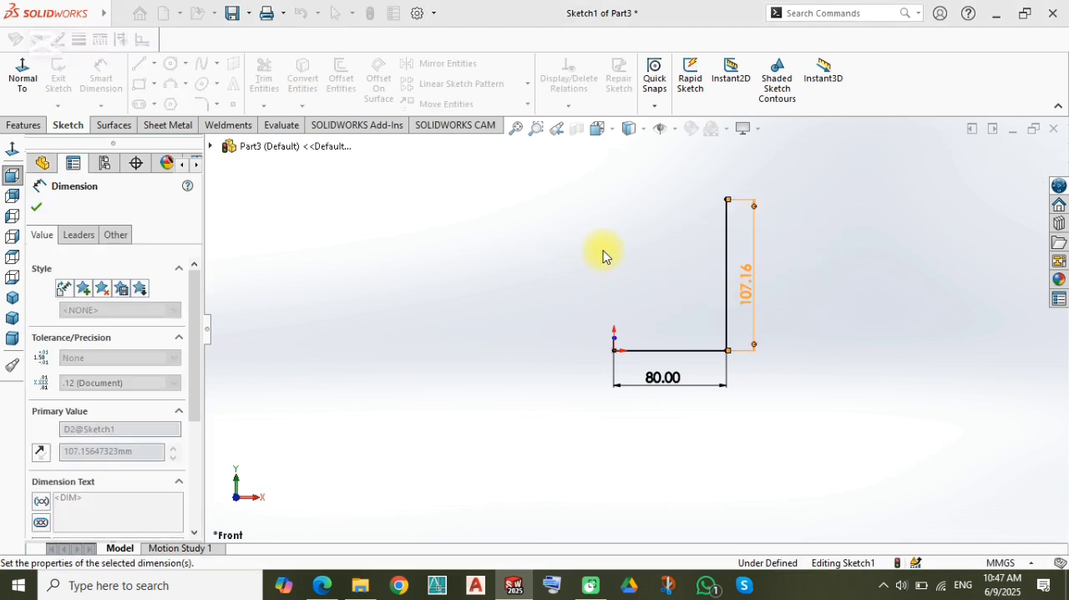
Step: Sketch a vertical construction line about 86 mm long upward from the base line, between the origin and the long vertical line
scroll(658, 220, down, 1)
scroll(660, 281, down, 1)
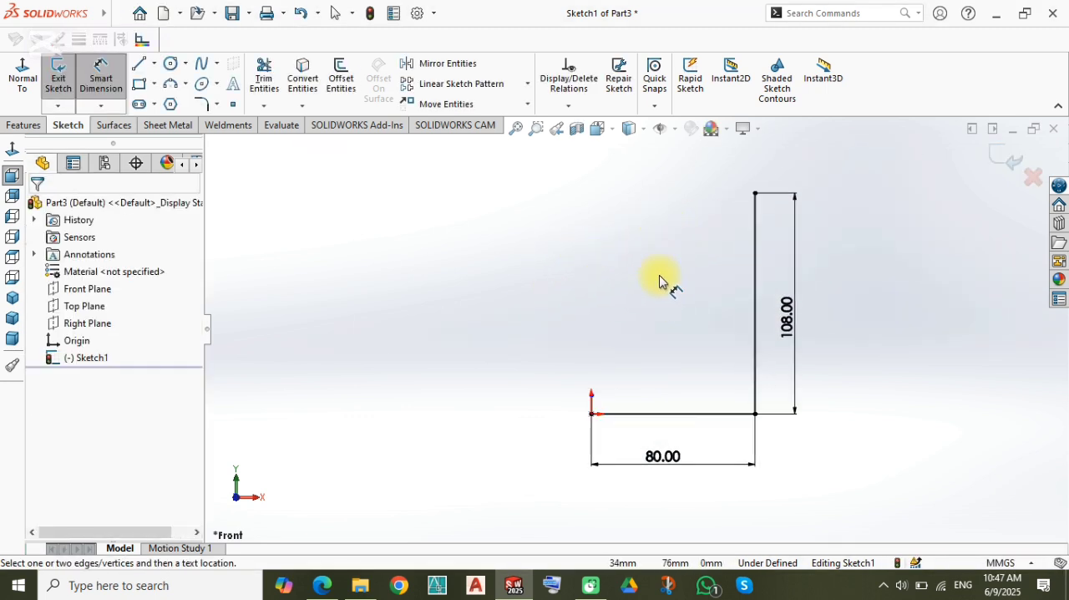
key(l)
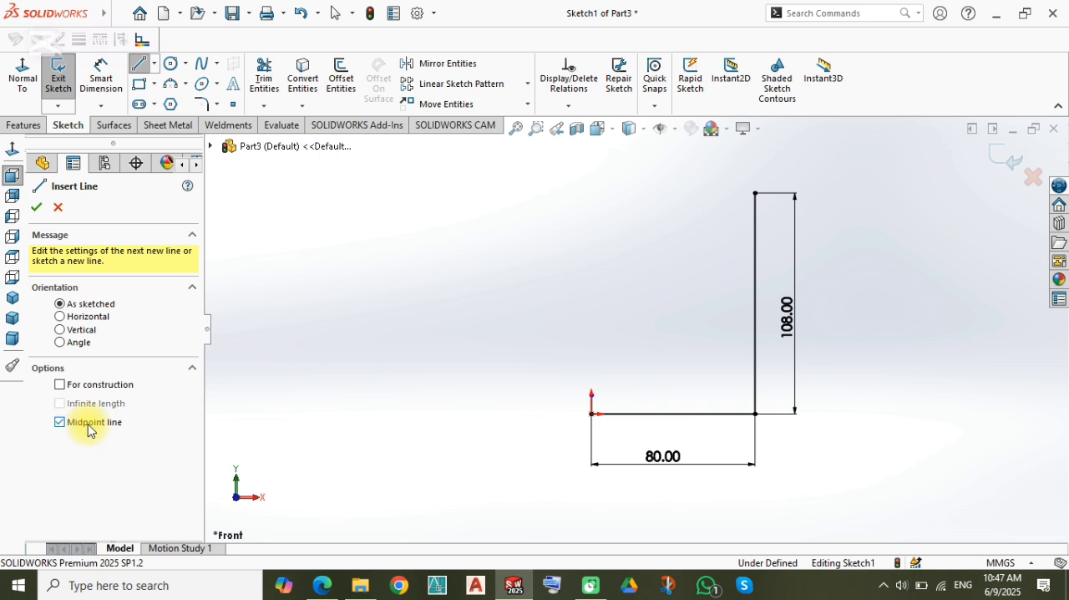
click(88, 422)
click(84, 384)
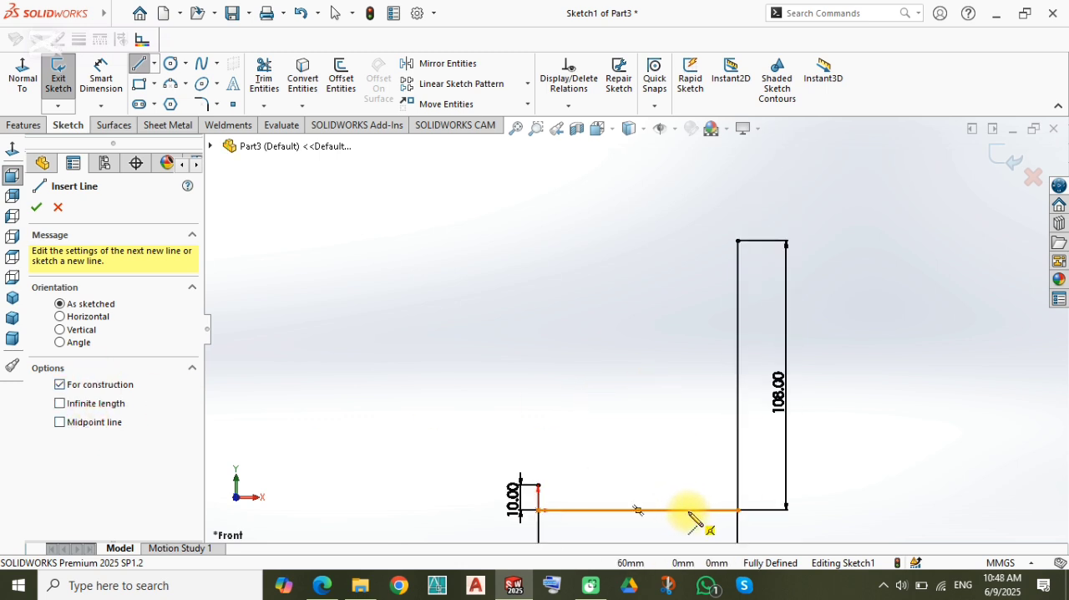
click(675, 509)
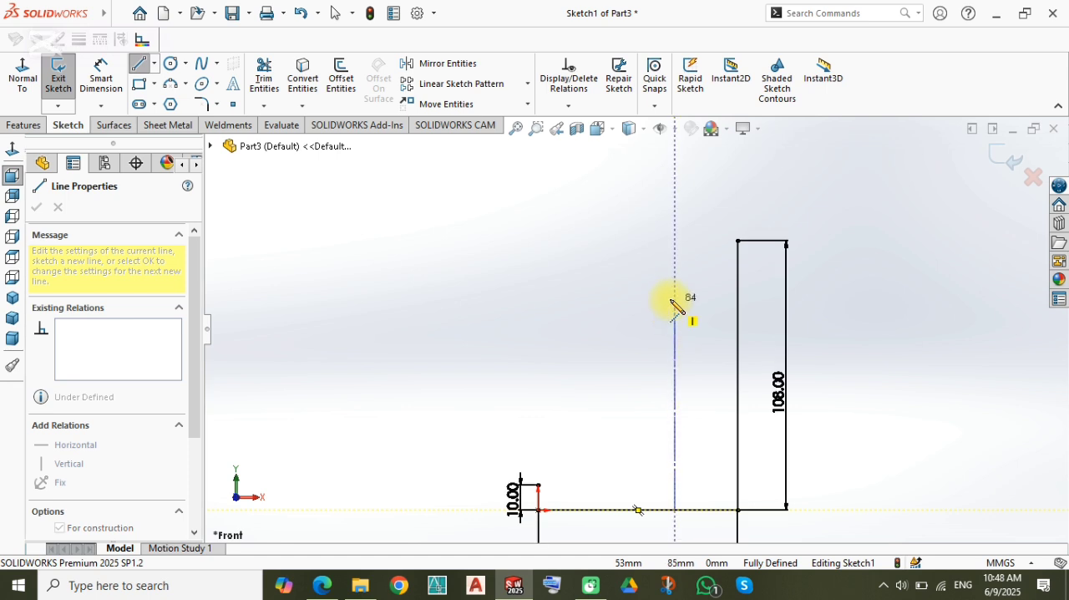
click(675, 295)
key(Escape)
Step: Dimension the vertical construction line's length to 92 mm
key(d)
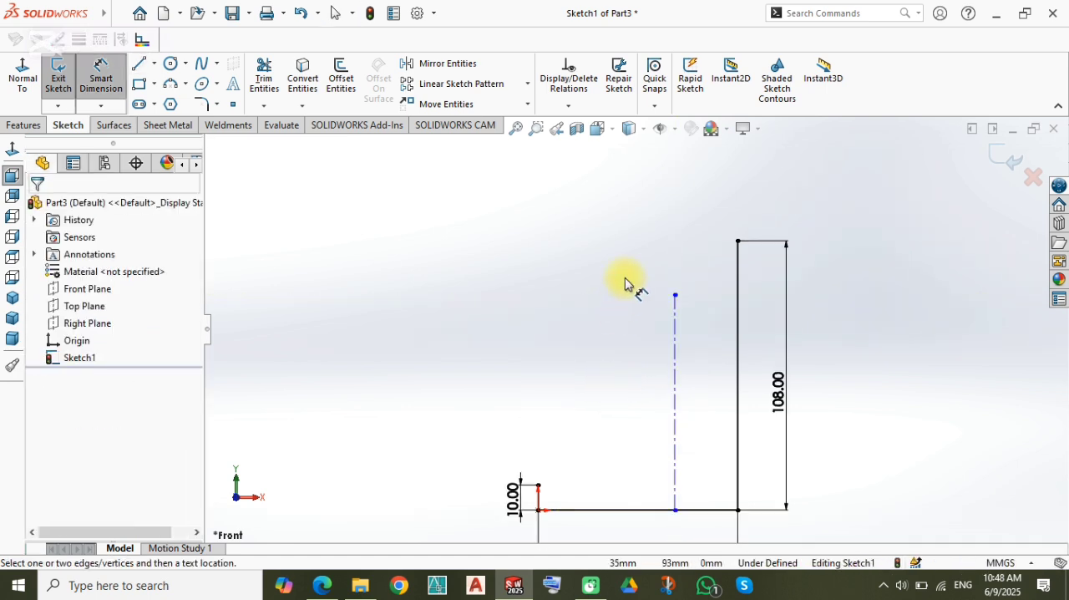
click(678, 405)
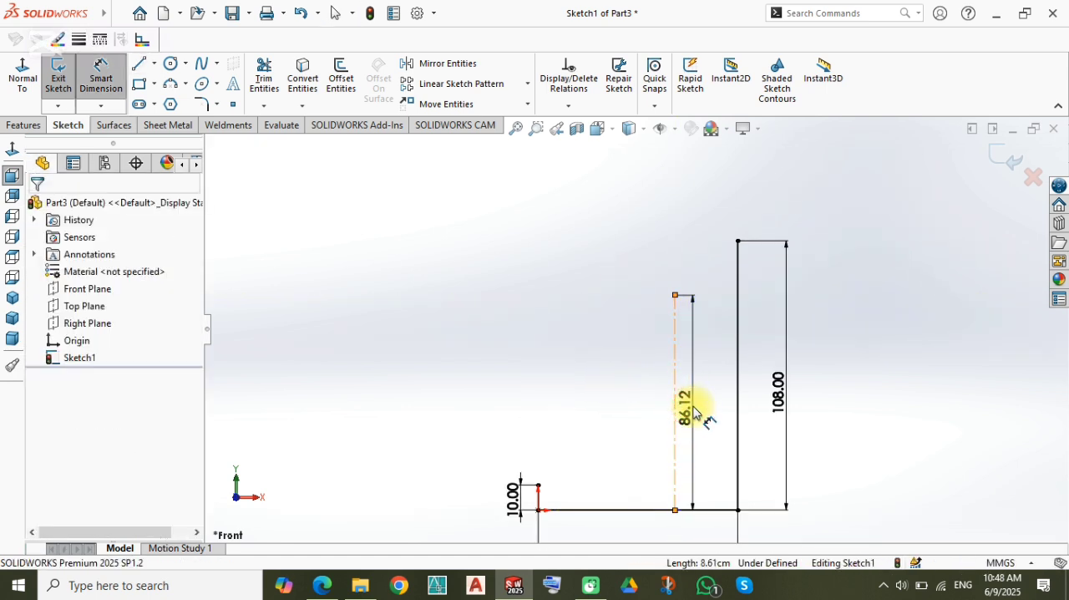
click(695, 412)
text(92)
key(Return)
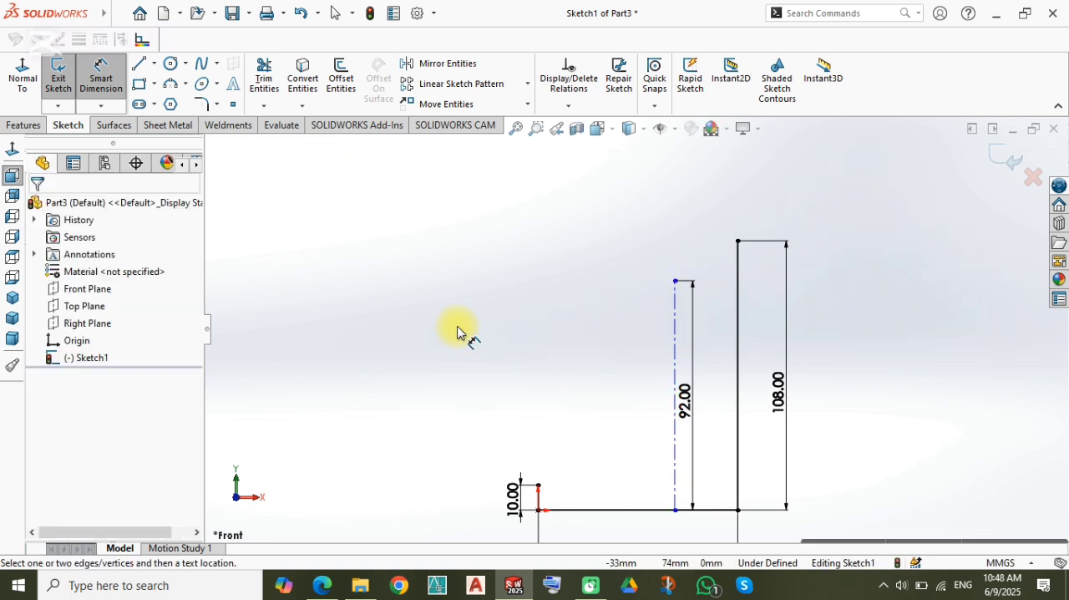
Step: Dimension the distance between the construction line's lower end and the long vertical line's foot to 30 mm
scroll(715, 525, down, 3)
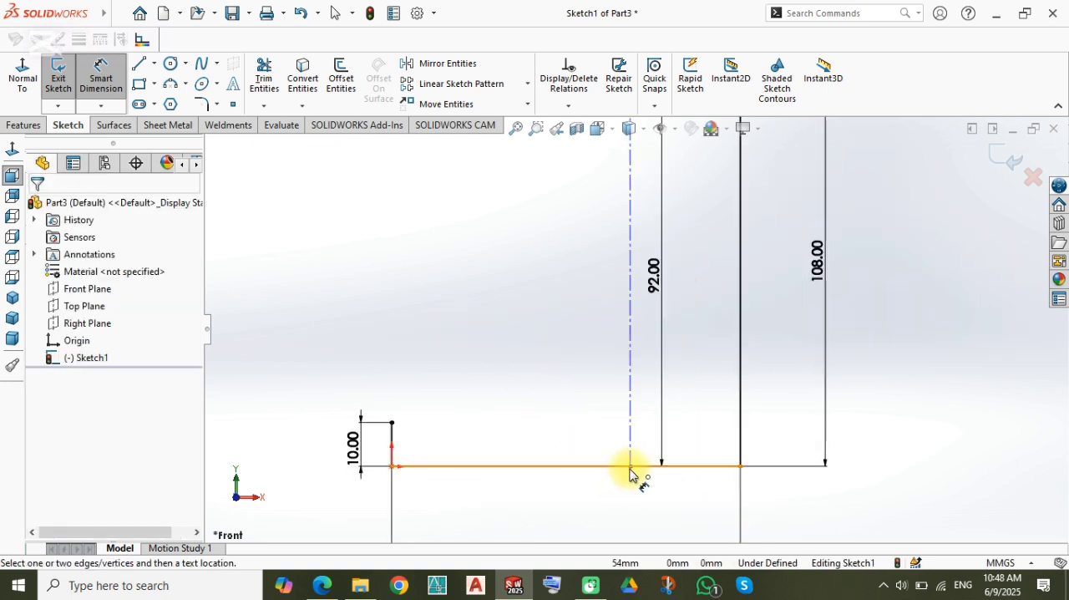
click(631, 466)
click(740, 469)
click(707, 494)
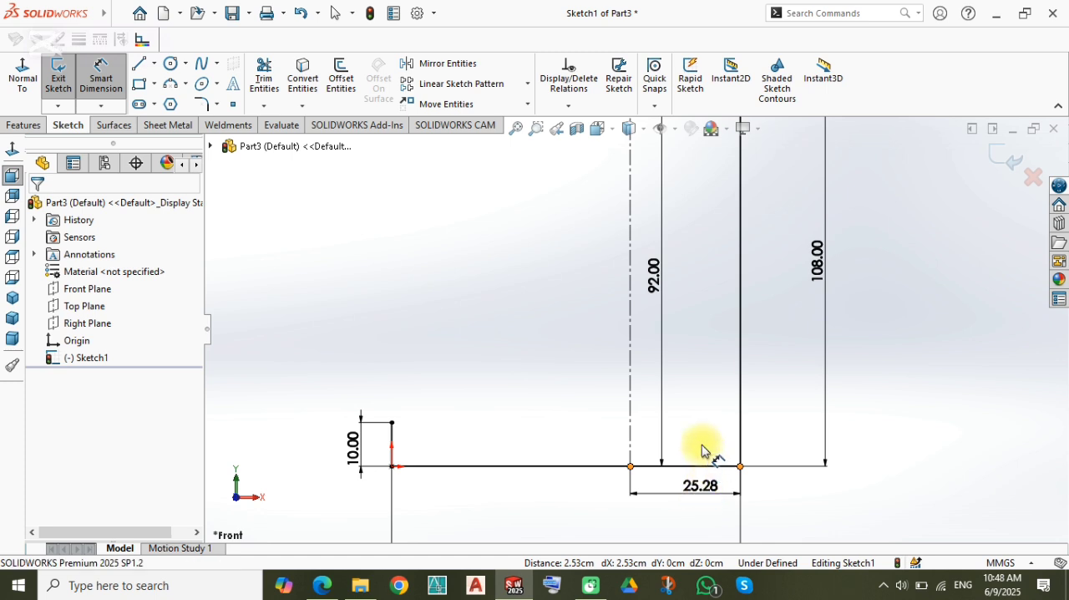
text(30)
key(Return)
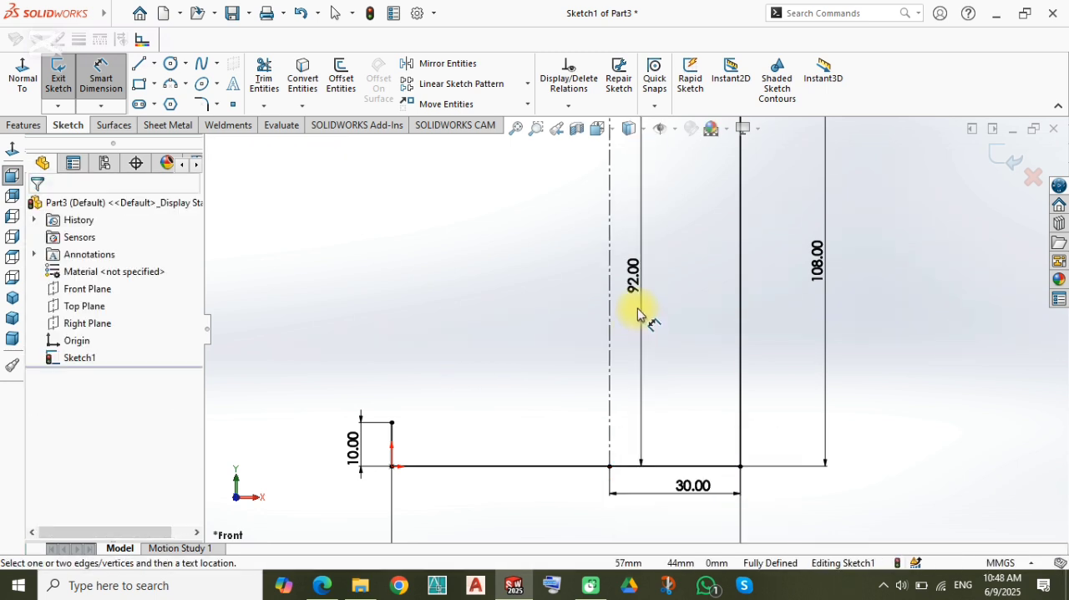
Step: Sketch a circle about 20 mm in diameter centred on the construction line's upper end
scroll(639, 289, up, 3)
scroll(664, 219, down, 3)
right_drag(505, 217, 571, 215)
click(583, 268)
click(556, 292)
Step: Dimension the circle's diameter to 60 mm
right_drag(525, 308, 527, 231)
click(558, 249)
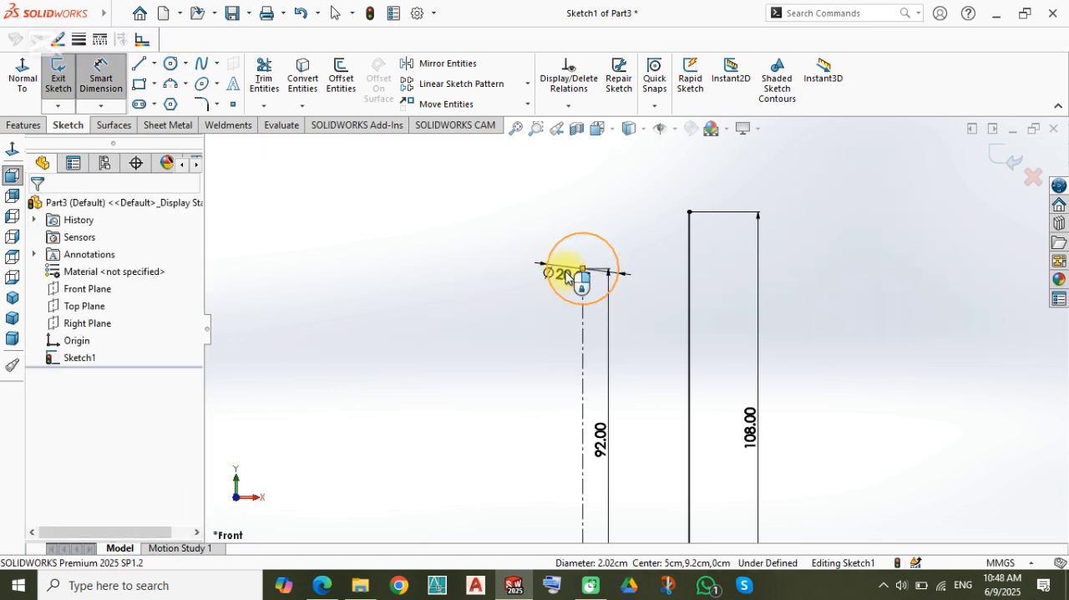
click(566, 277)
text(60)
key(Return)
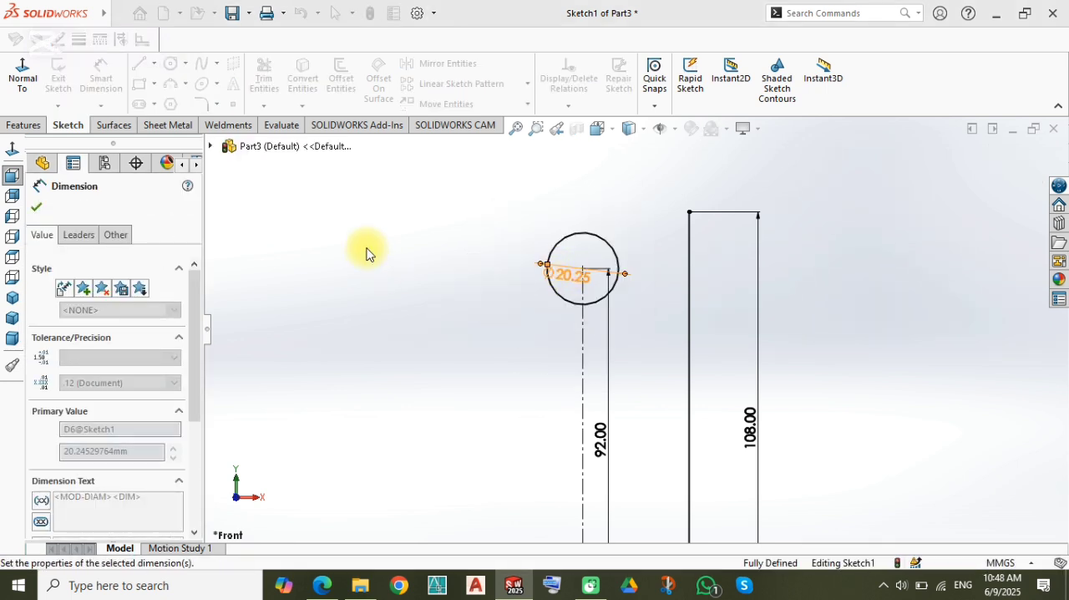
key(Escape)
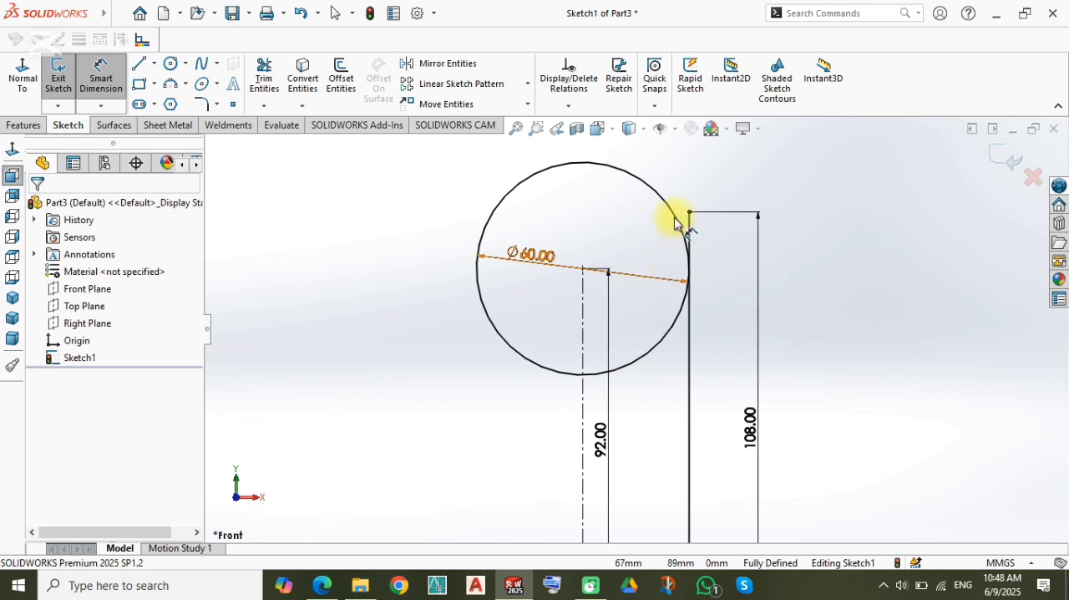
key(l)
click(689, 212)
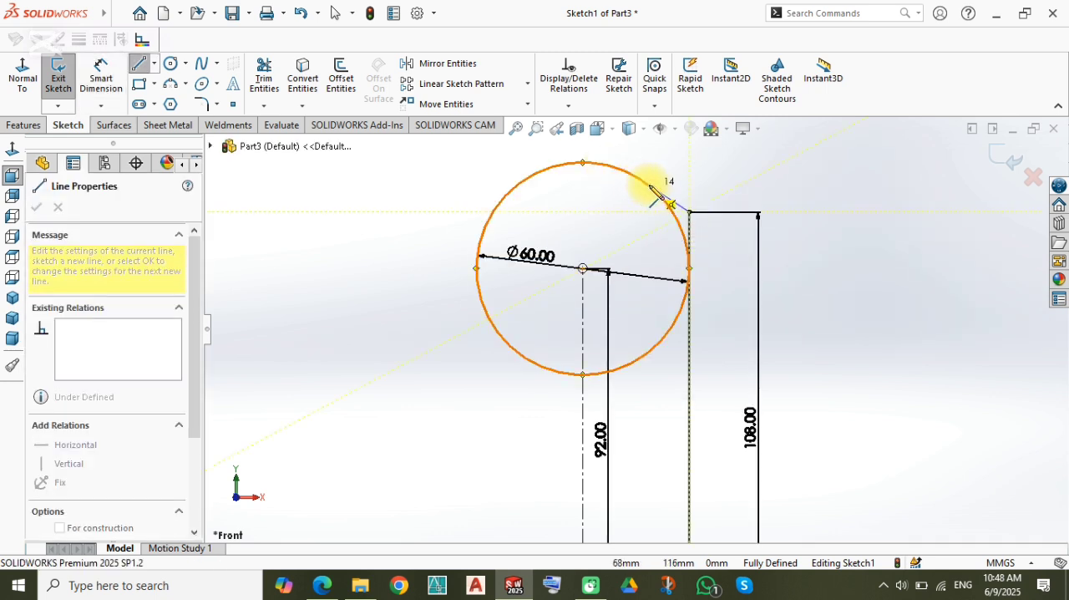
scroll(658, 193, down, 3)
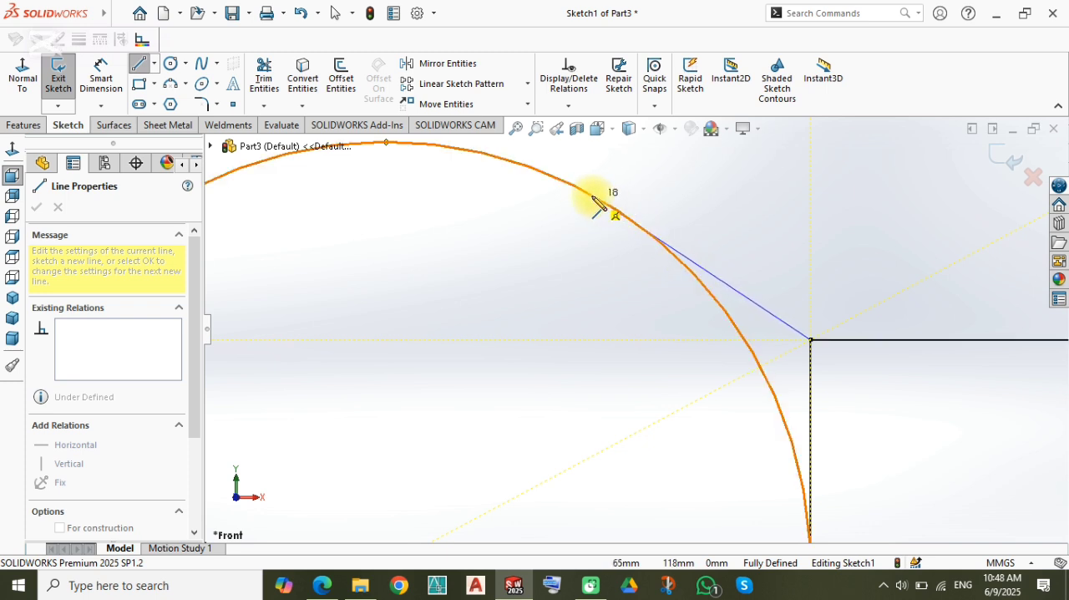
scroll(598, 209, up, 3)
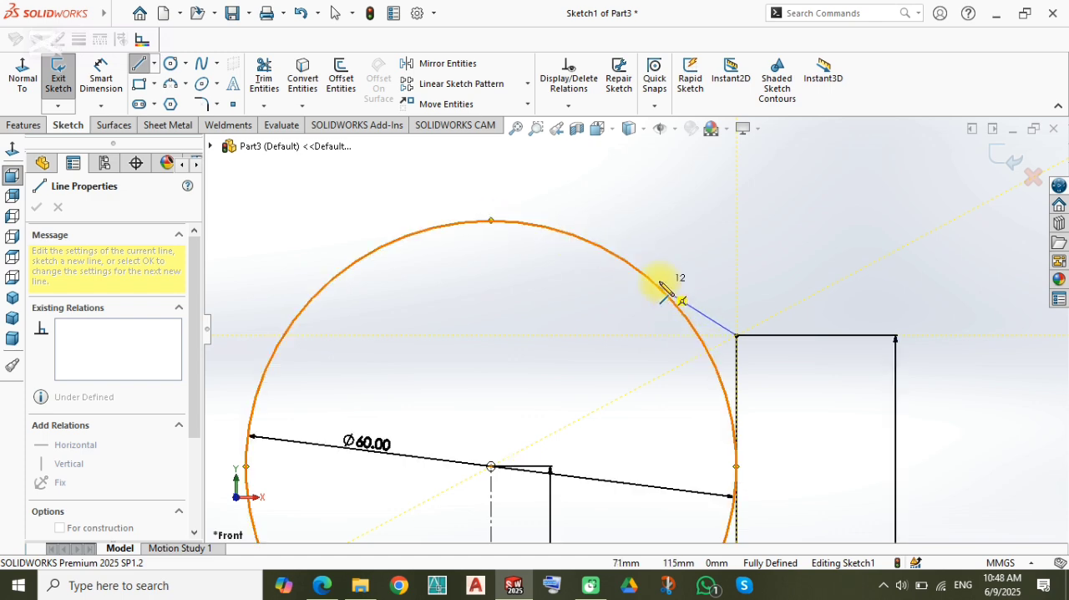
key(Escape)
scroll(590, 472, up, 5)
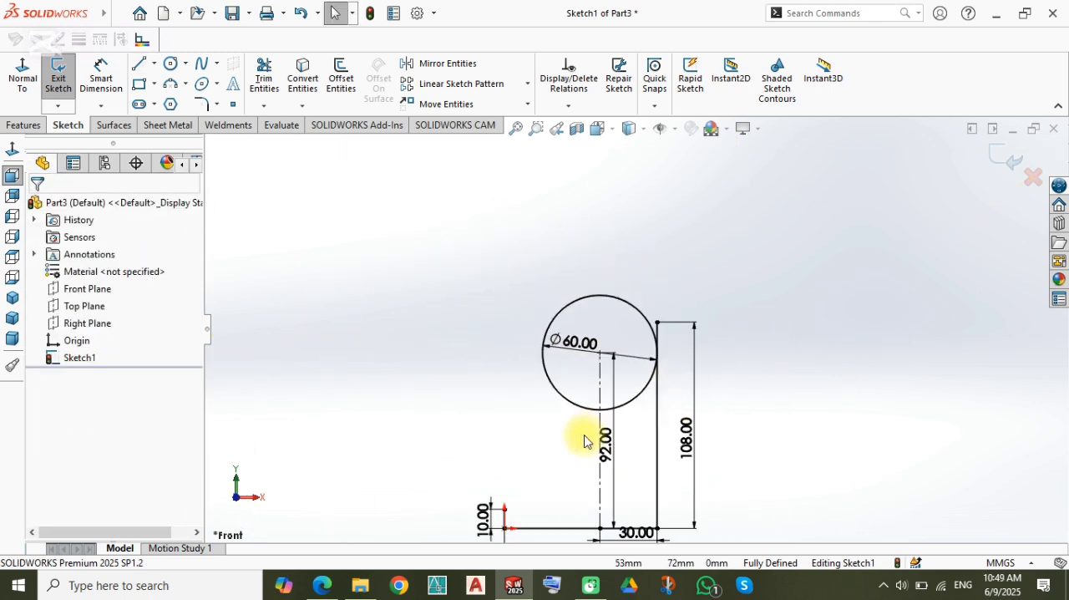
Step: Sketch a short slanted line from the long vertical line's upper end to the circle, moving its circle end further up the circumference
scroll(585, 441, down, 8)
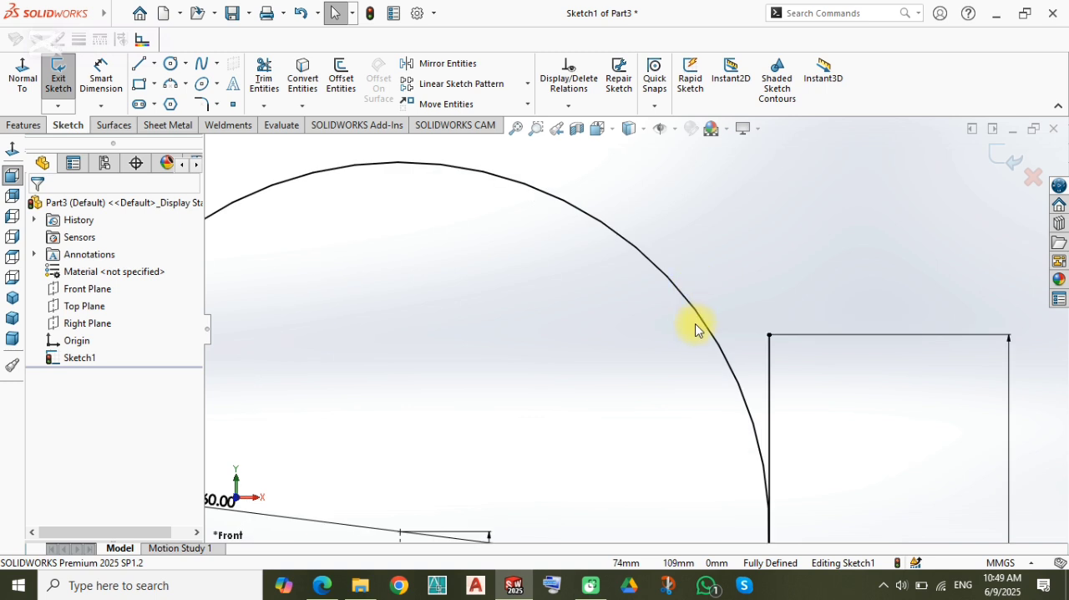
key(l)
click(769, 335)
click(704, 321)
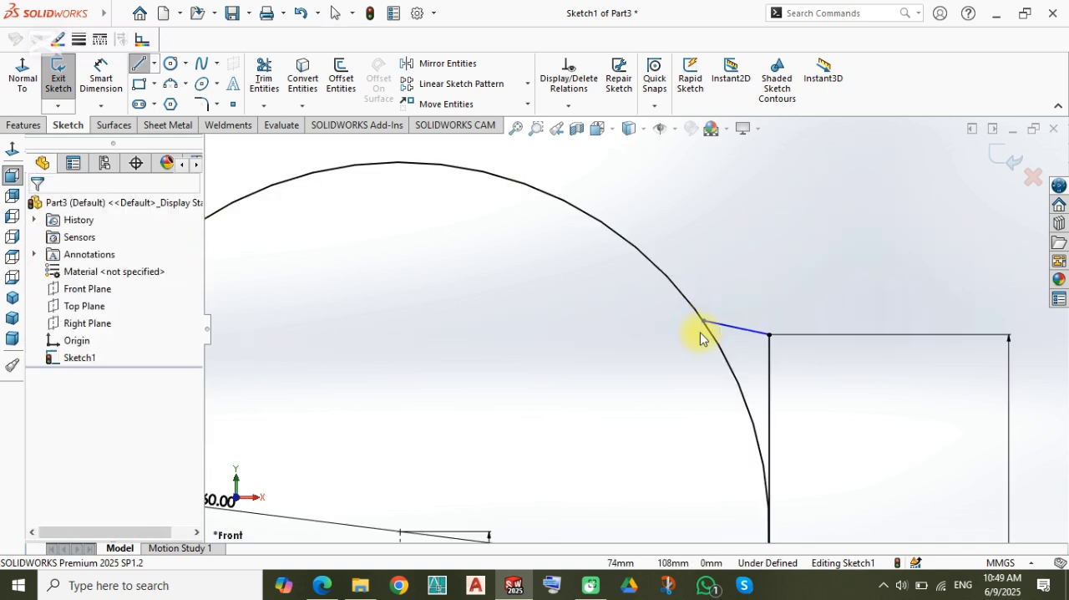
key(Escape)
click(704, 321)
click(697, 212)
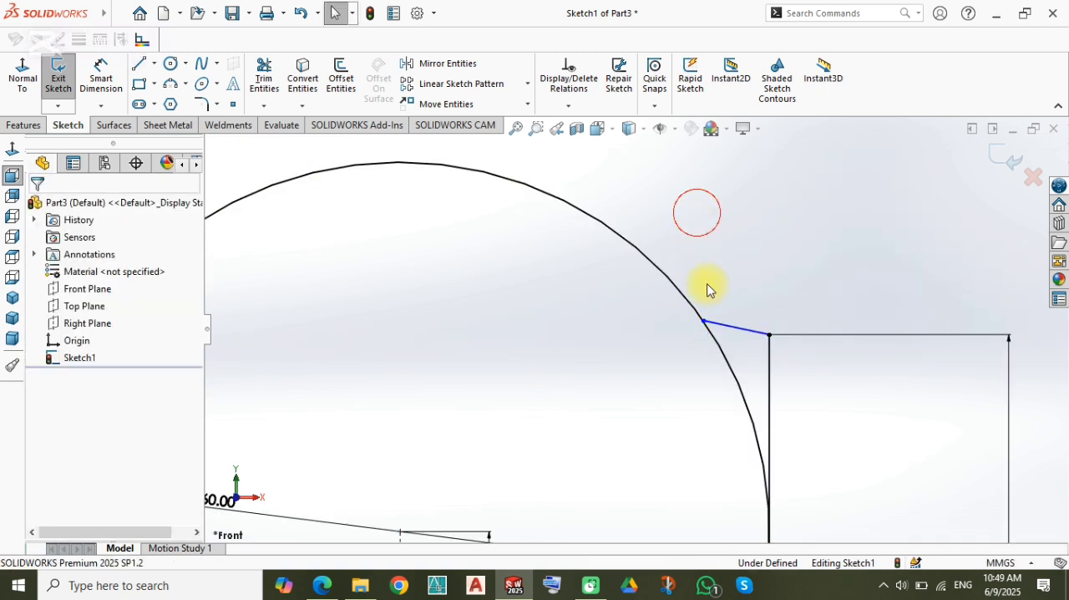
drag(703, 319, 595, 228)
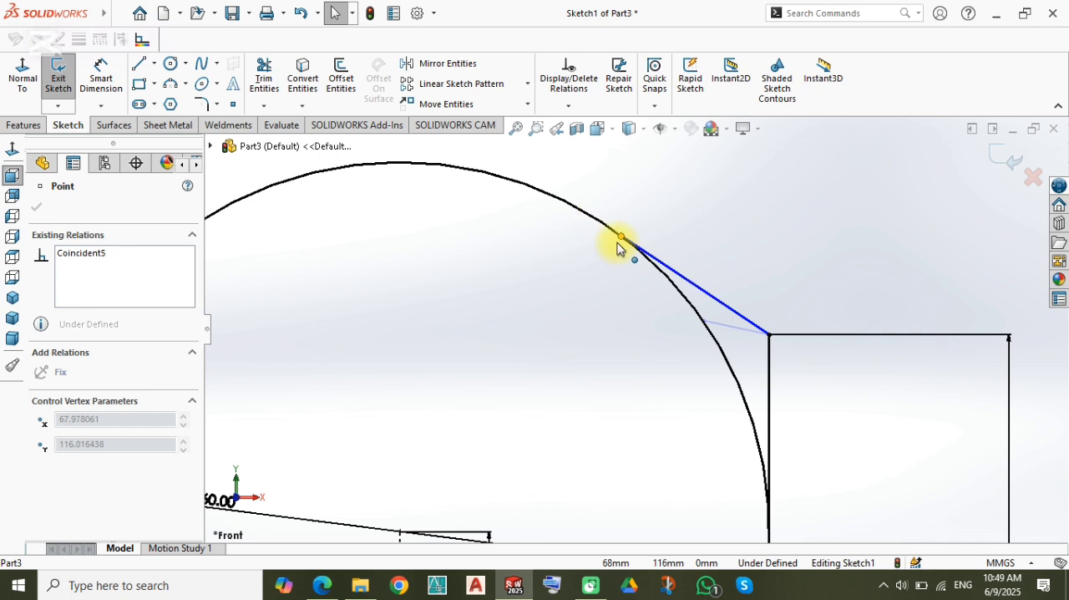
click(604, 377)
Step: Set the horizontal distance between the construction line and the long vertical line to 32 mm
scroll(644, 423, up, 5)
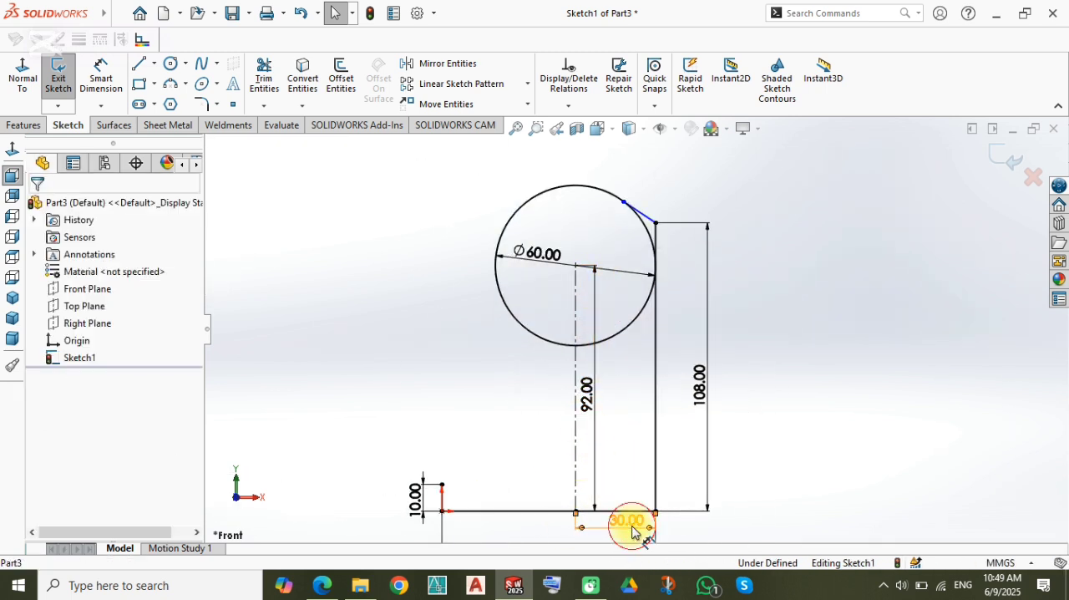
click(580, 510)
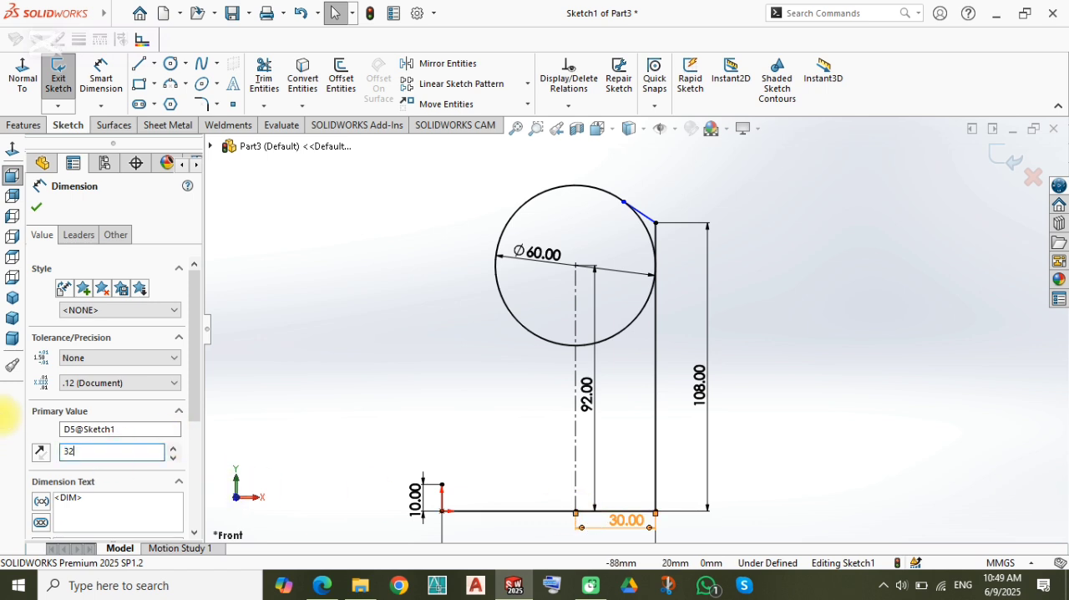
text(32)
key(Return)
Step: Replace the slanted line with a new one about 20 mm long from the long vertical line's upper end to the circle
scroll(618, 201, down, 5)
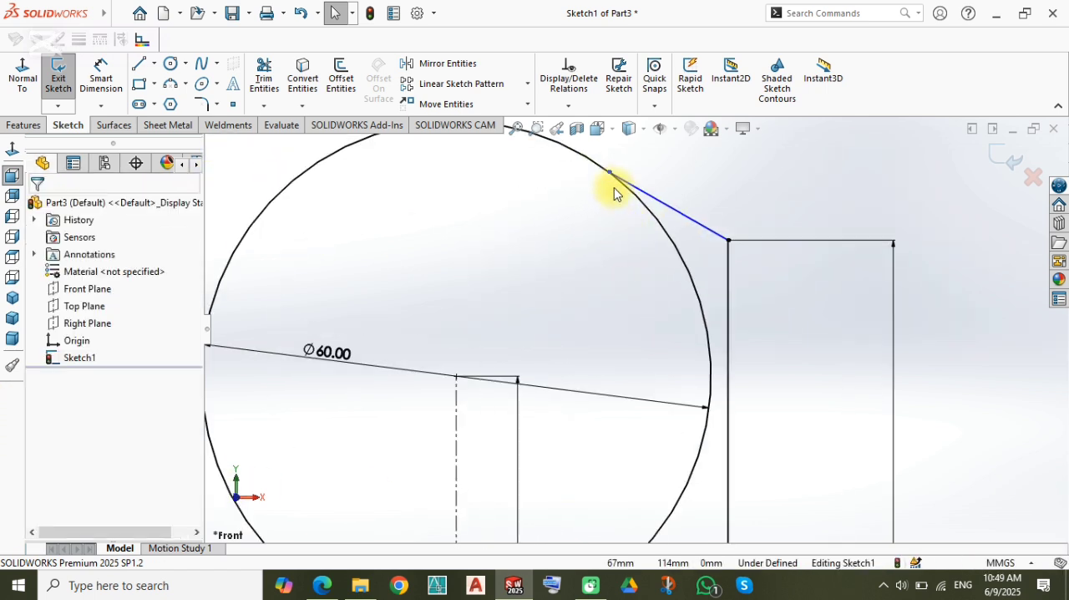
click(608, 174)
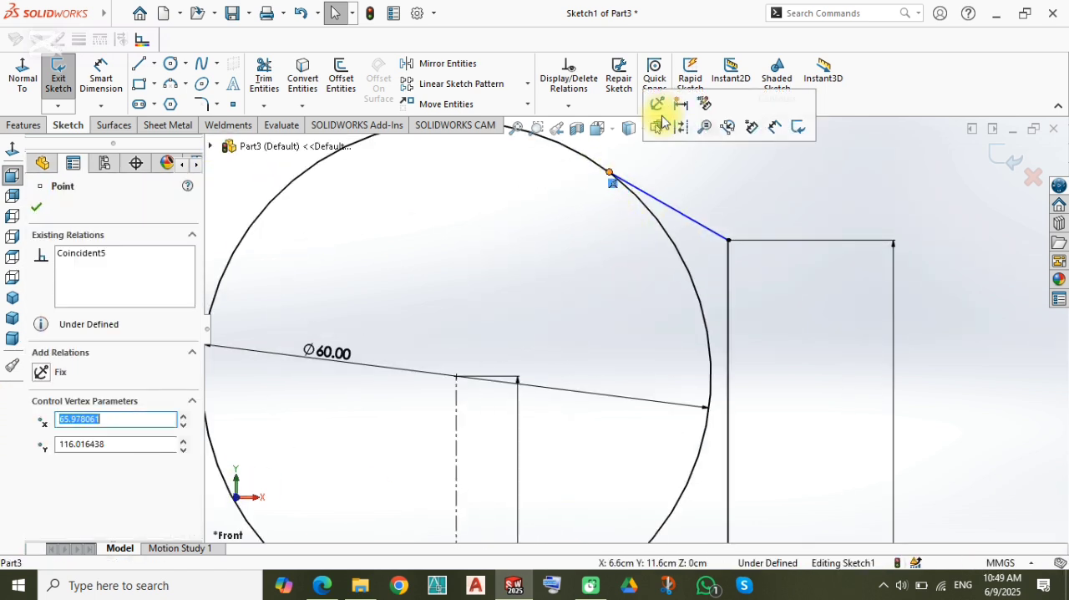
click(682, 214)
key(Delete)
key(l)
click(728, 241)
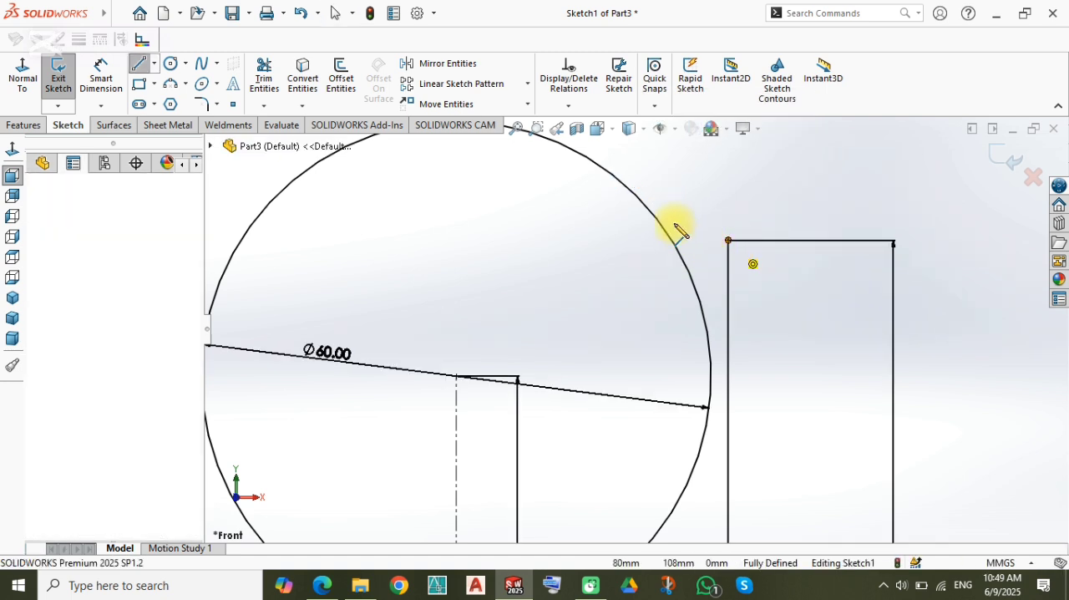
scroll(584, 163, up, 3)
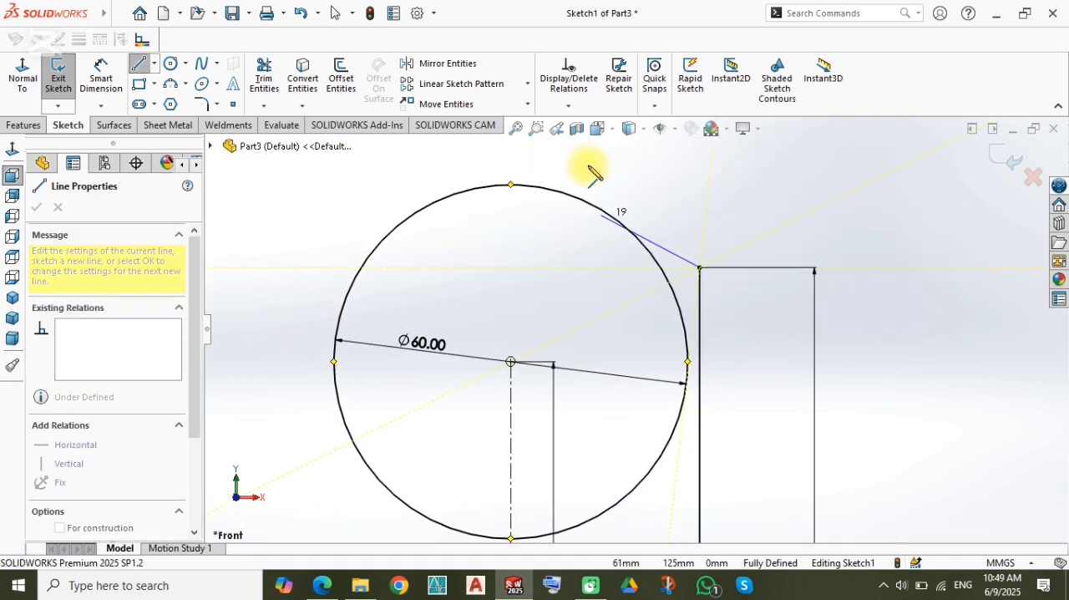
click(601, 212)
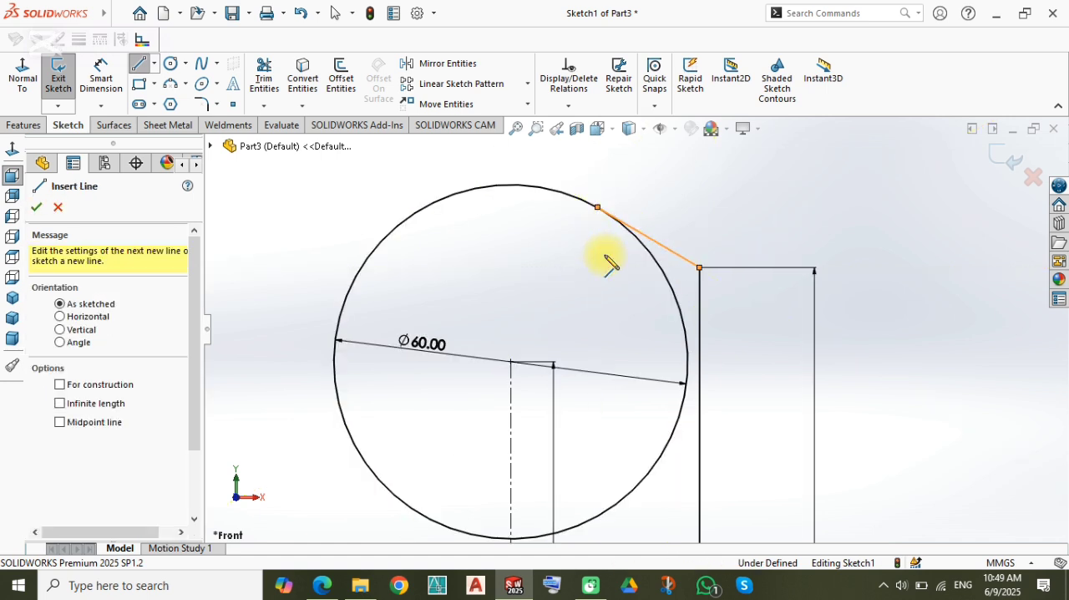
key(Escape)
Step: Trim away the circle's right-hand portion between the slanted line and the construction line
scroll(603, 234, down, 3)
scroll(610, 267, up, 8)
scroll(644, 381, down, 4)
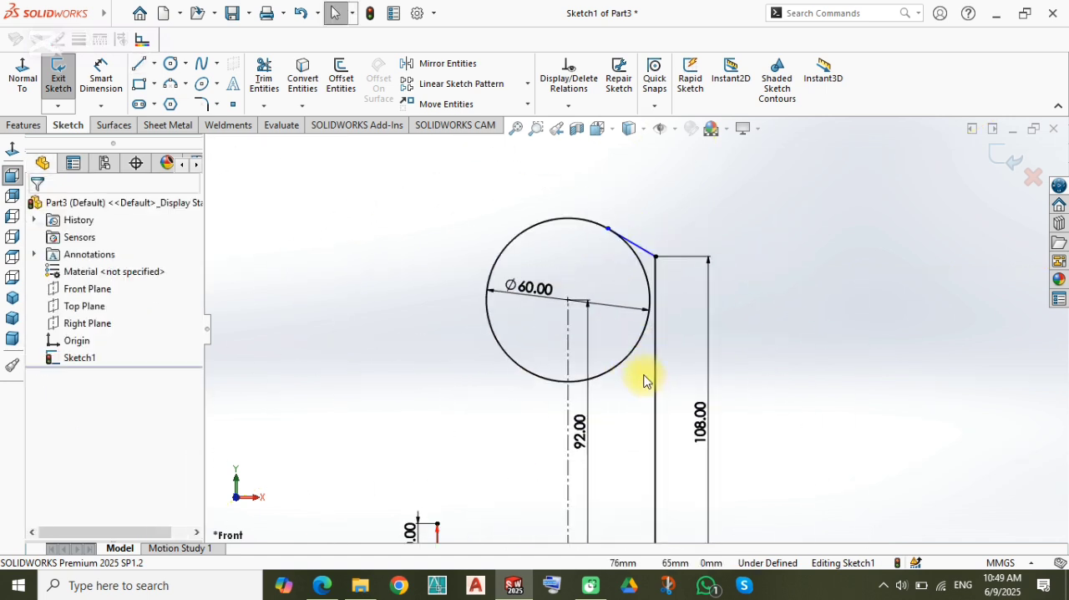
scroll(443, 299, down, 1)
right_drag(329, 207, 355, 253)
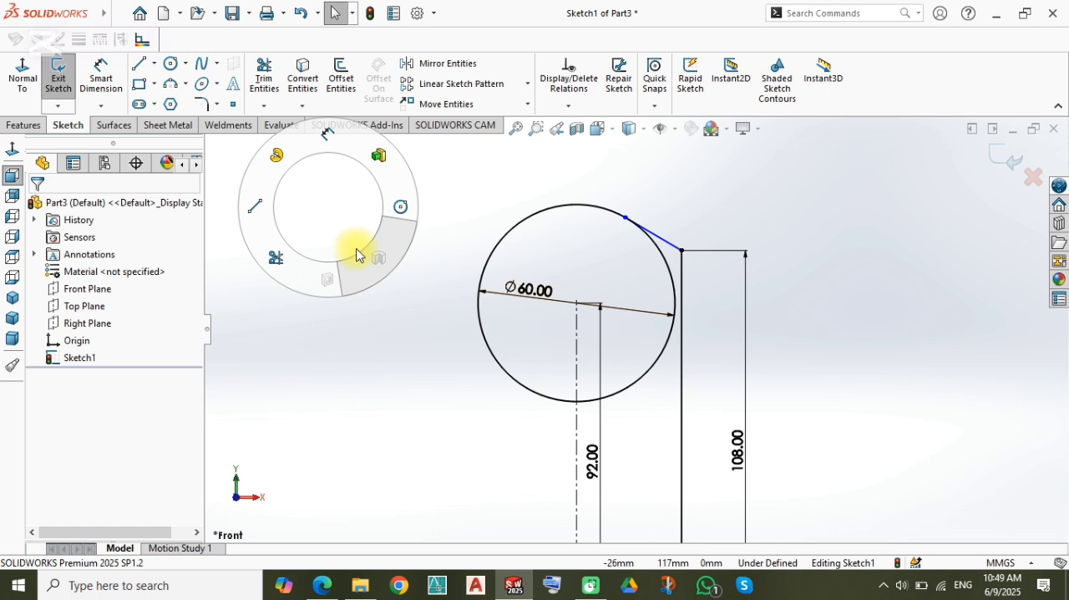
drag(582, 306, 680, 330)
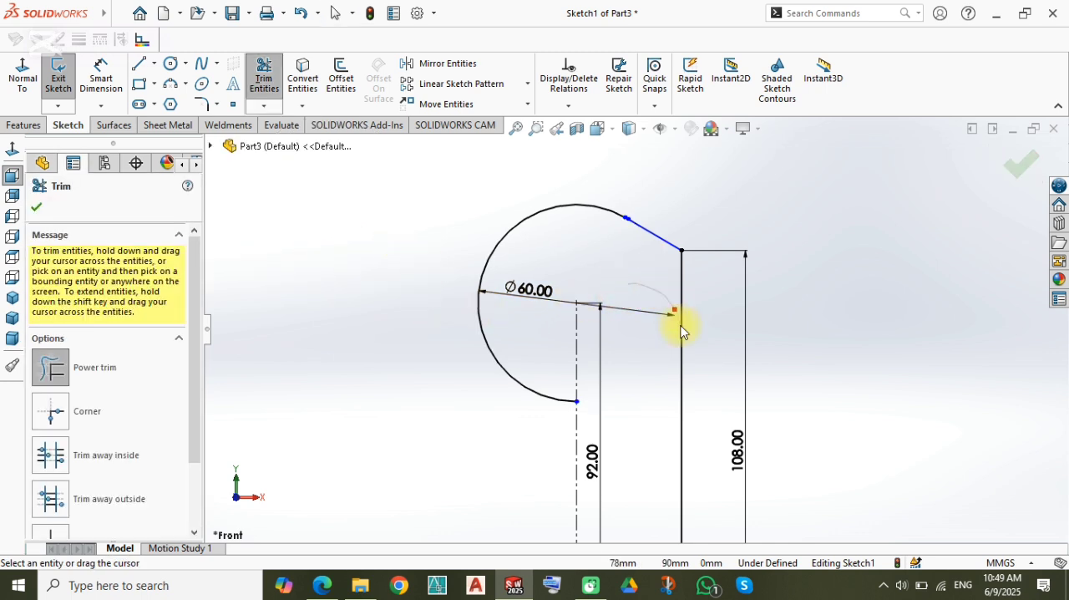
key(Escape)
Step: Join the trimmed arc's upper right end to the slanted line's end
scroll(693, 179, down, 8)
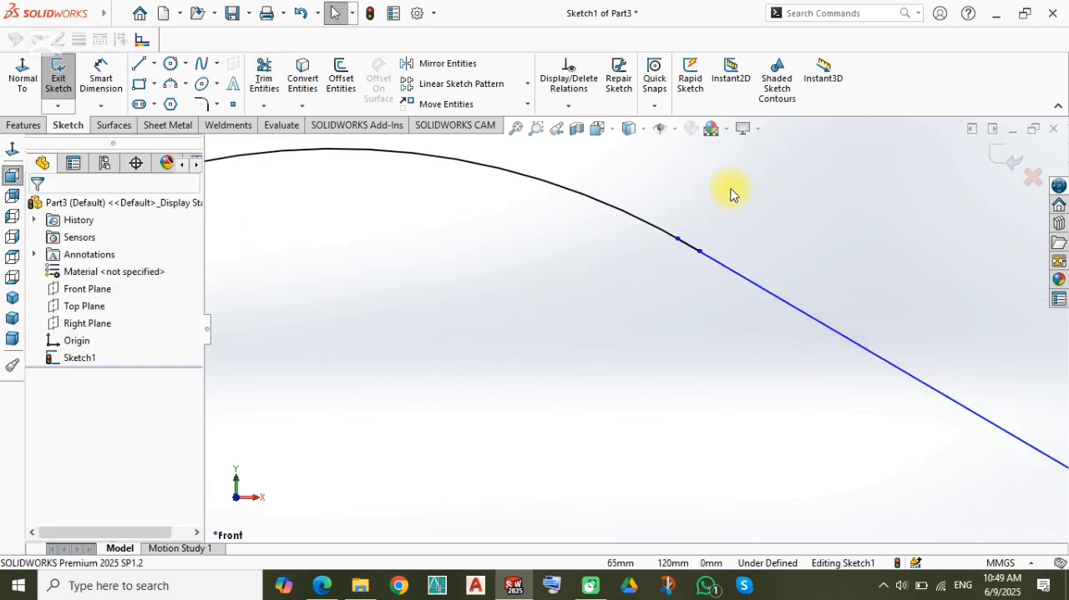
click(619, 304)
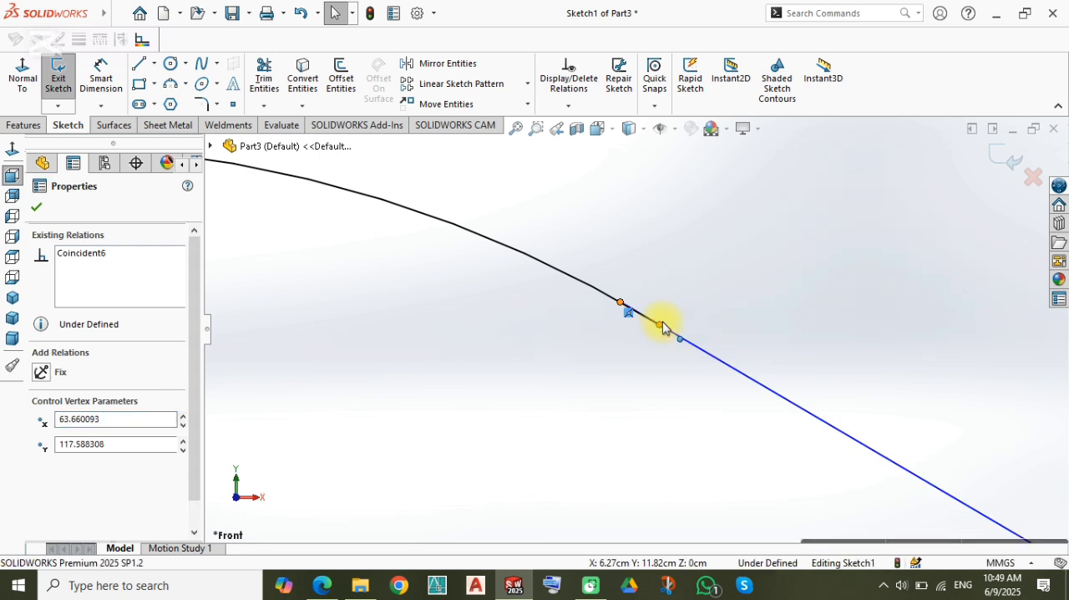
ctrl+click(660, 324)
click(760, 255)
click(596, 370)
scroll(608, 366, up, 10)
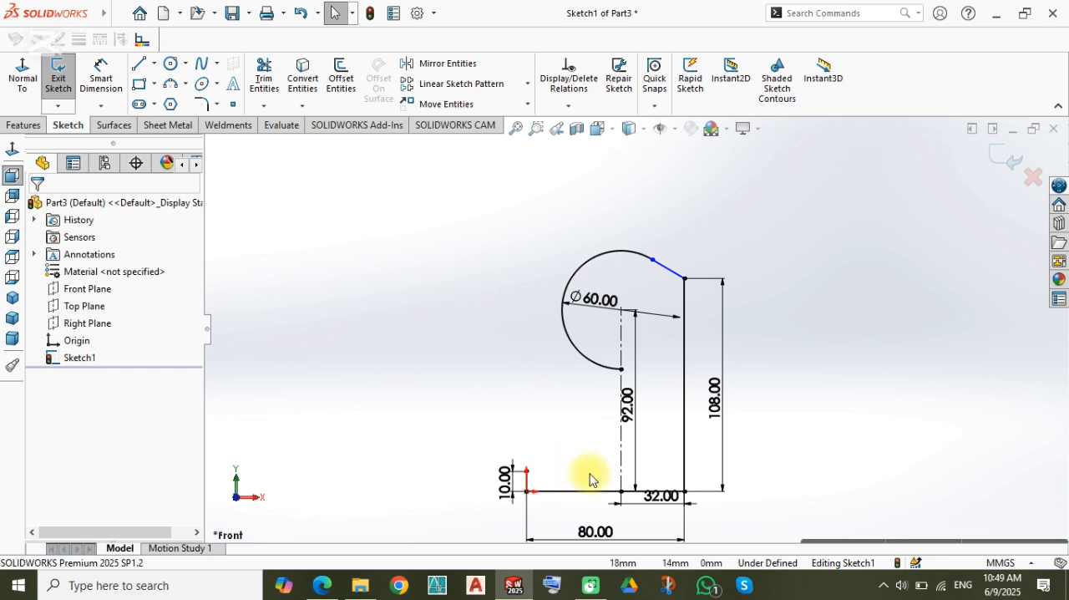
Step: Set the horizontal distance between the construction line and the long vertical line to 30 mm
double_click(659, 496)
text(30)
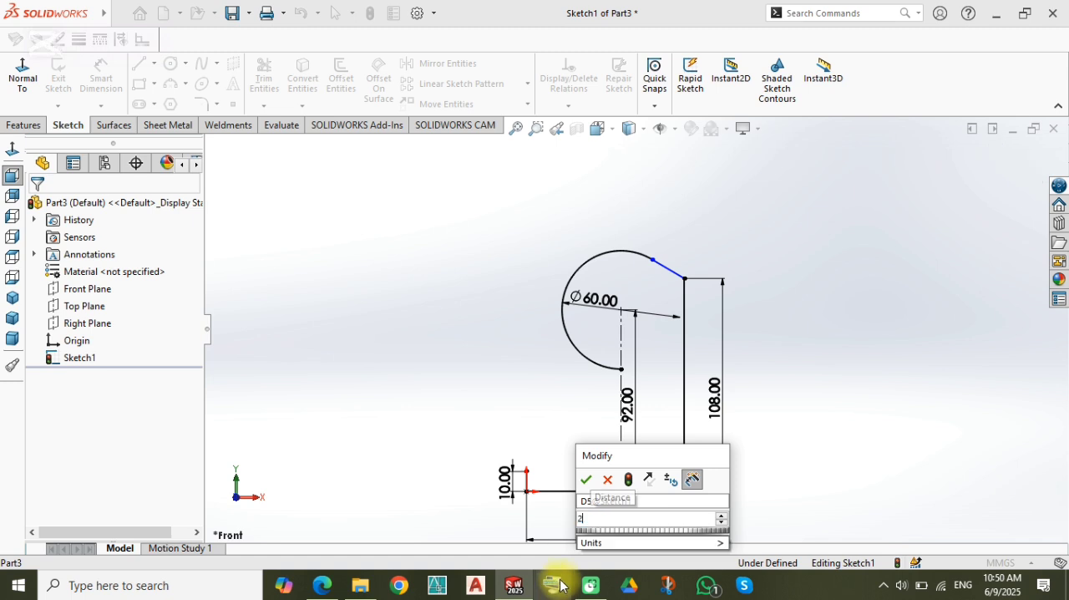
key(Escape)
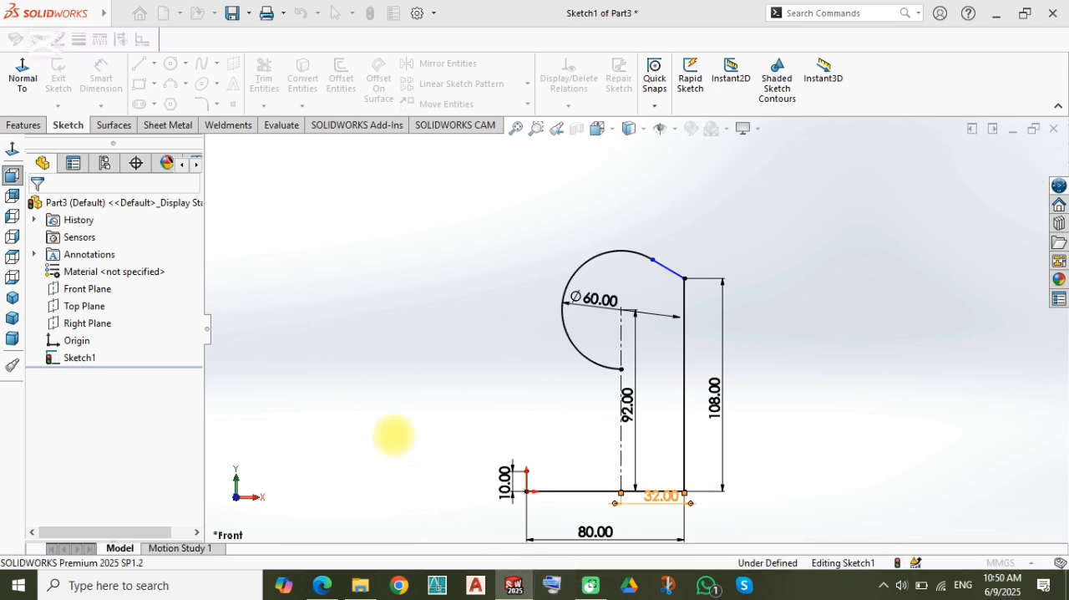
click(419, 307)
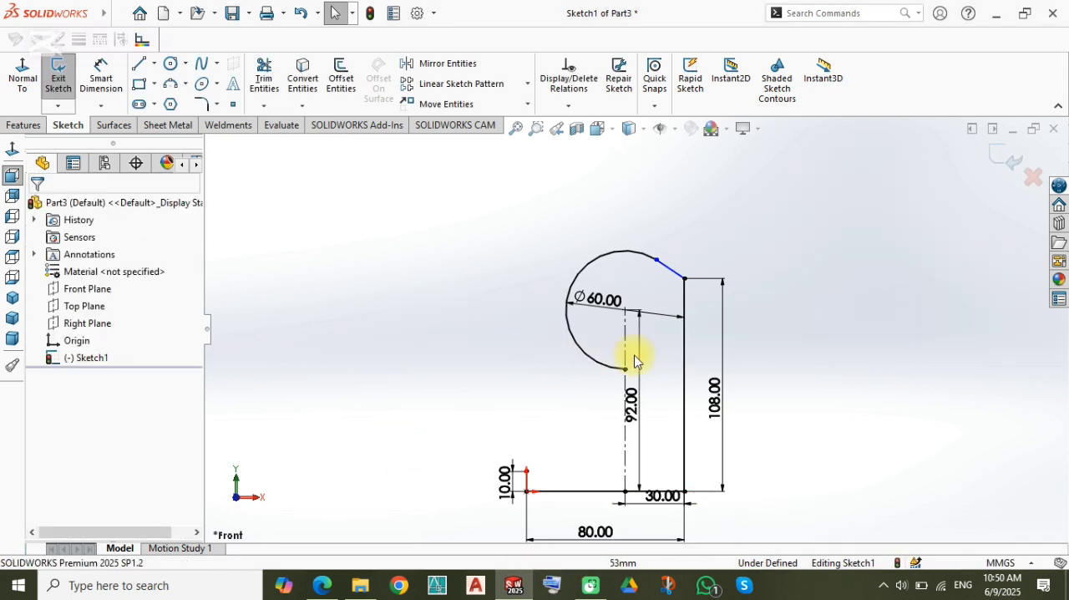
click(317, 186)
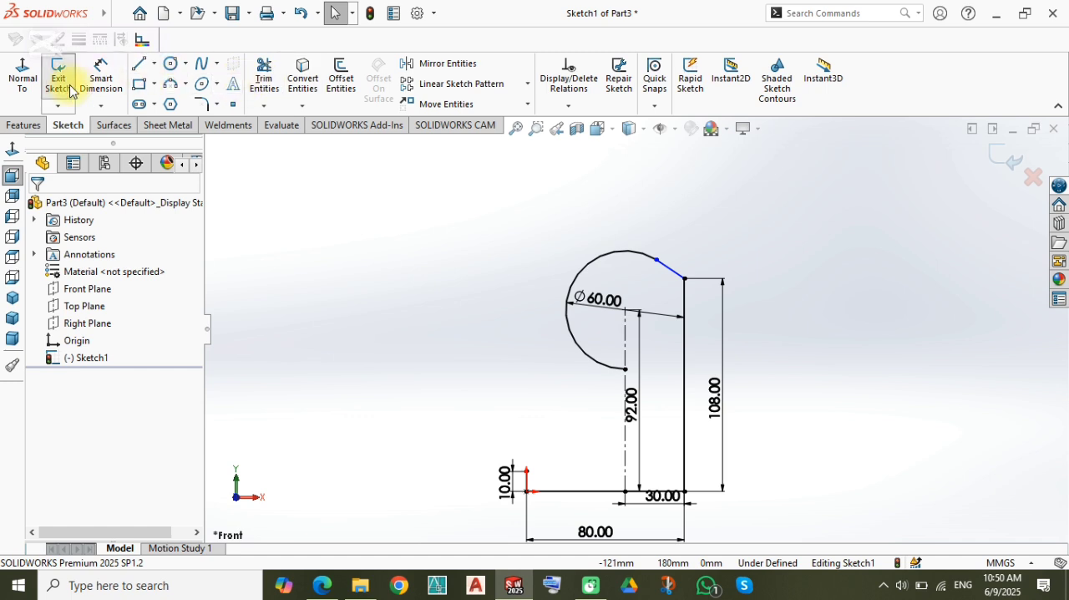
Step: Mirror the slanted line and the long vertical line about the vertical construction line, keeping the originals
click(449, 65)
click(668, 270)
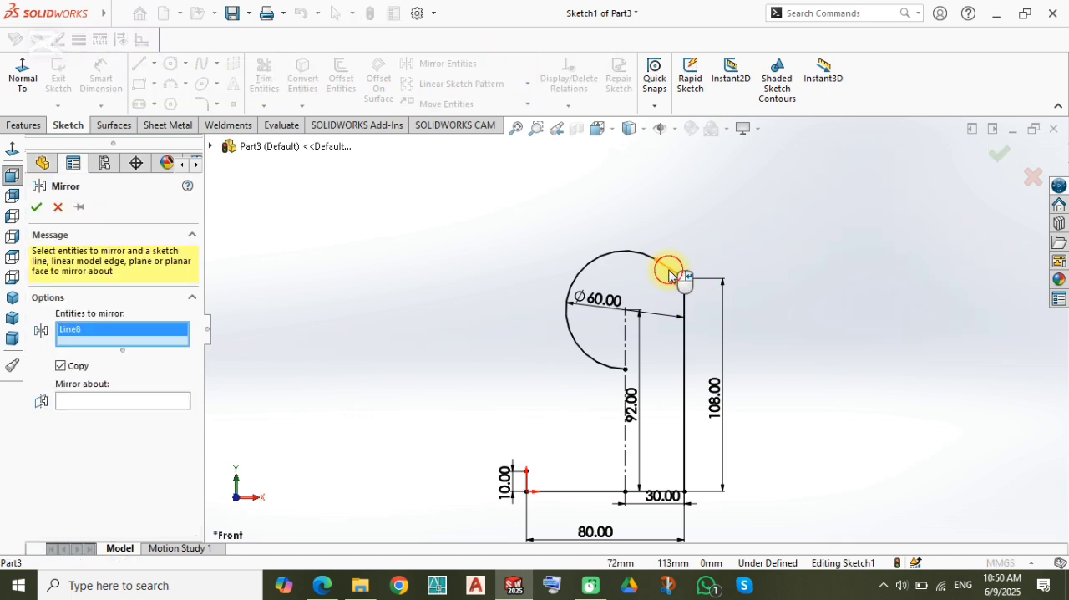
click(684, 358)
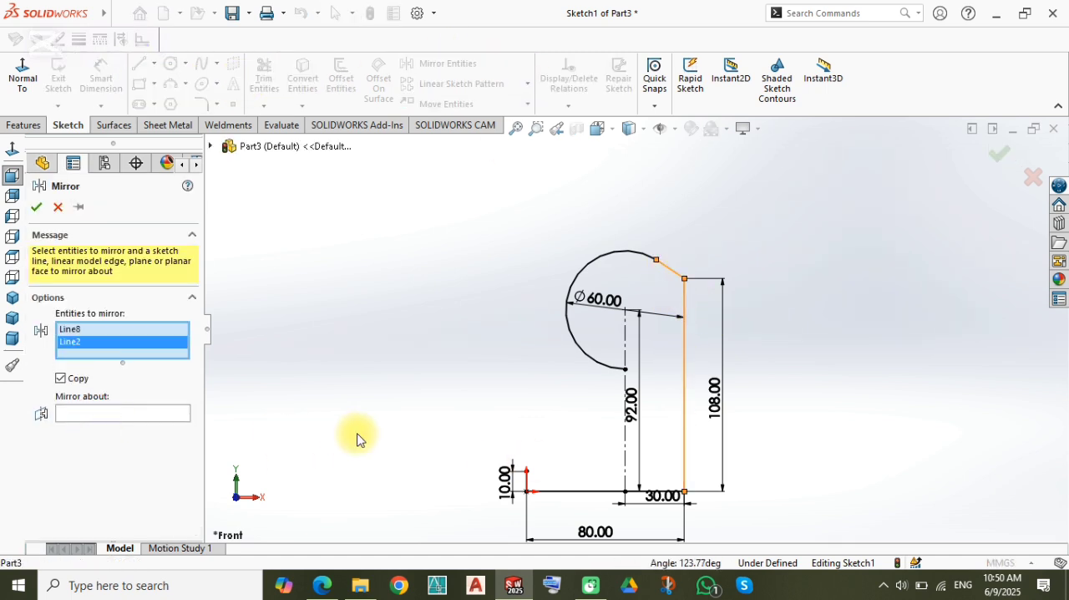
click(84, 413)
click(625, 446)
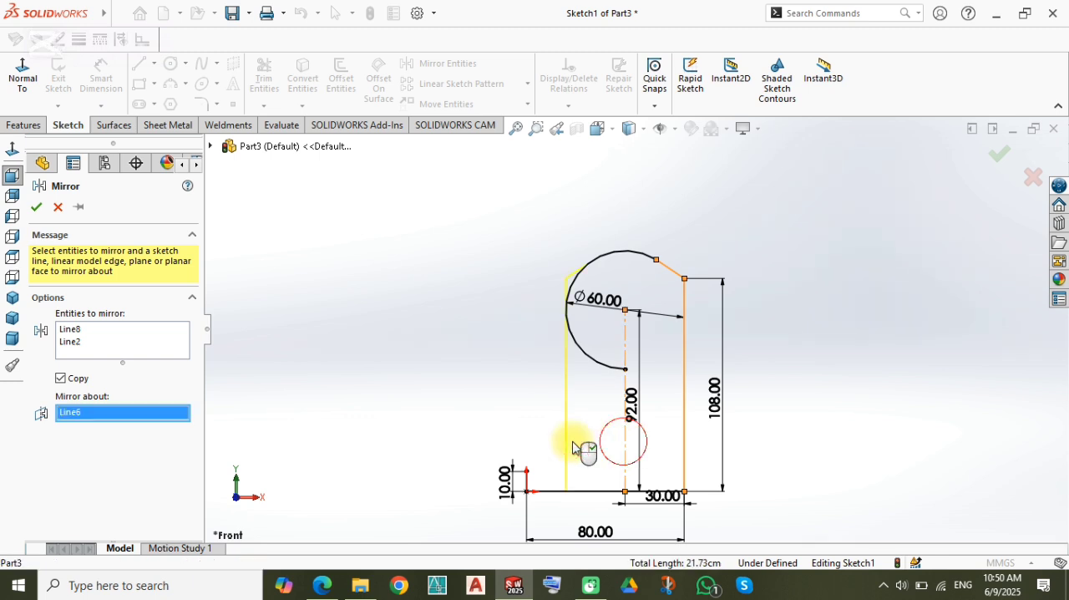
right_click(430, 343)
Step: Trim away the arc's remaining left-hand portion below the mirrored slanted line
scroll(585, 279, down, 5)
right_drag(464, 289, 461, 235)
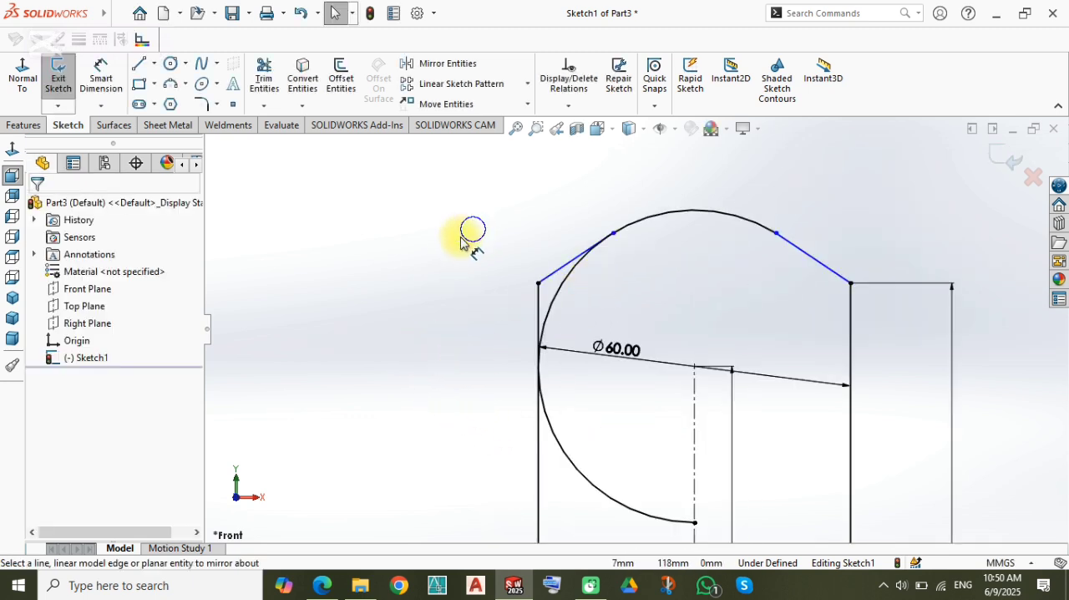
mouse_move(662, 357)
mouse_down()
mouse_move(609, 514)
mouse_move(592, 358)
mouse_move(551, 290)
mouse_up()
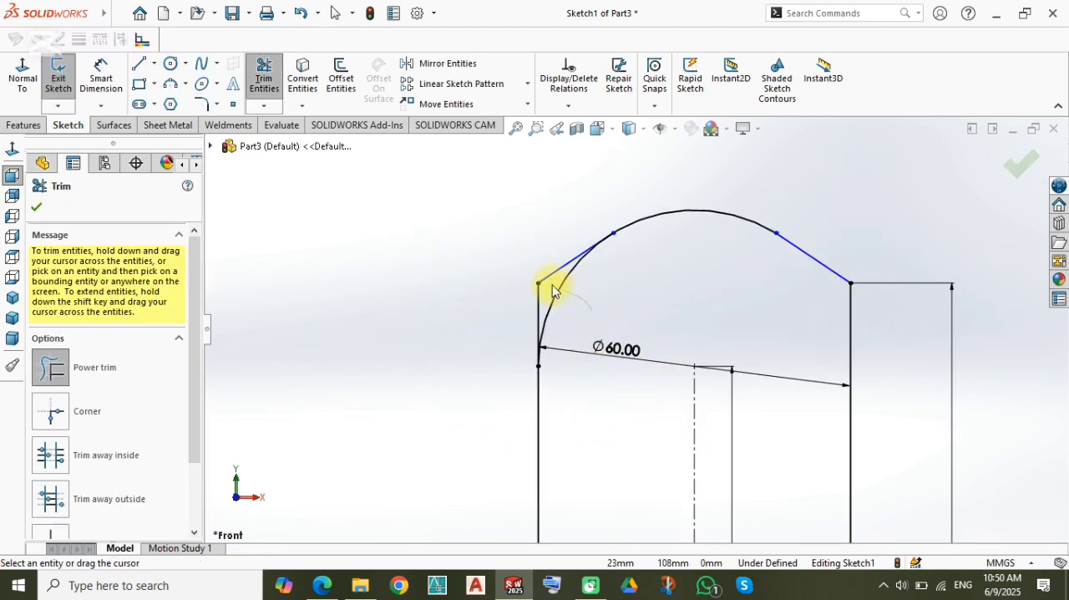
scroll(592, 260, down, 5)
key(Escape)
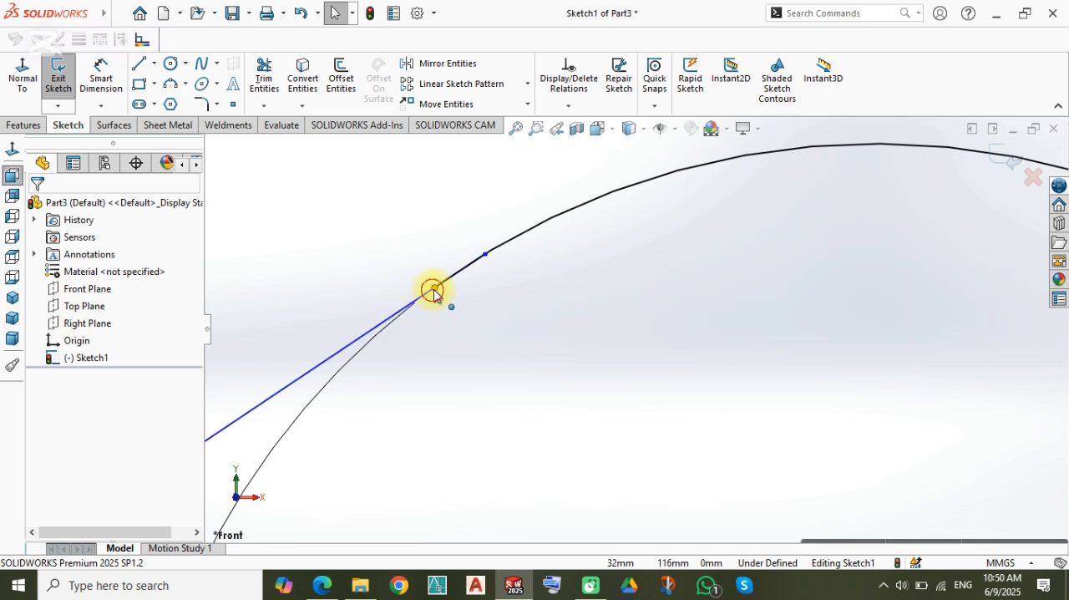
Step: Join the arc's left end to the upper end of the mirrored slanted line
click(434, 289)
ctrl+click(486, 254)
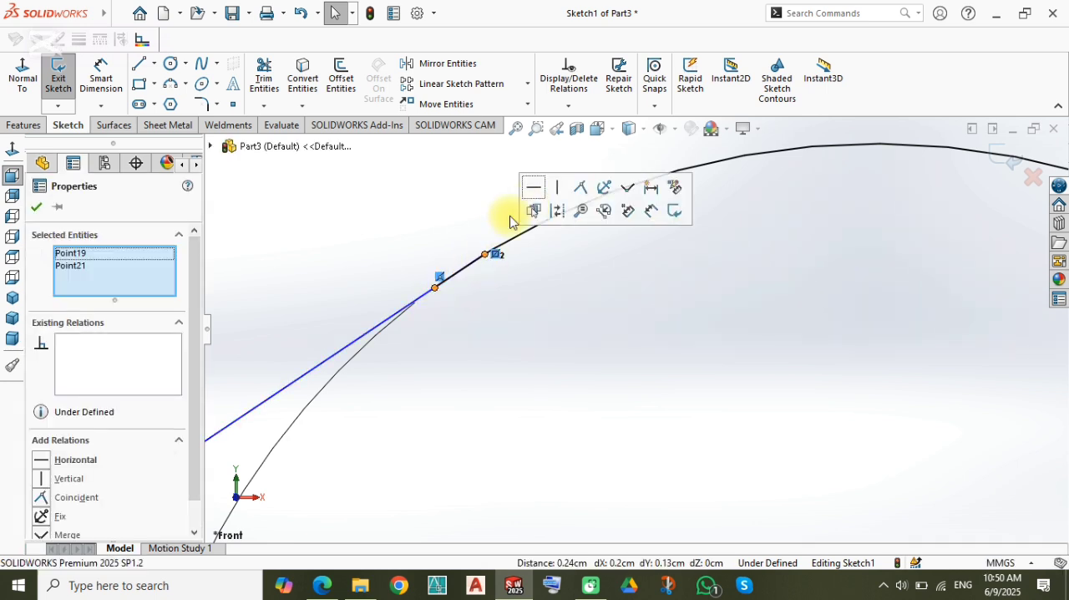
click(620, 190)
scroll(529, 318, up, 4)
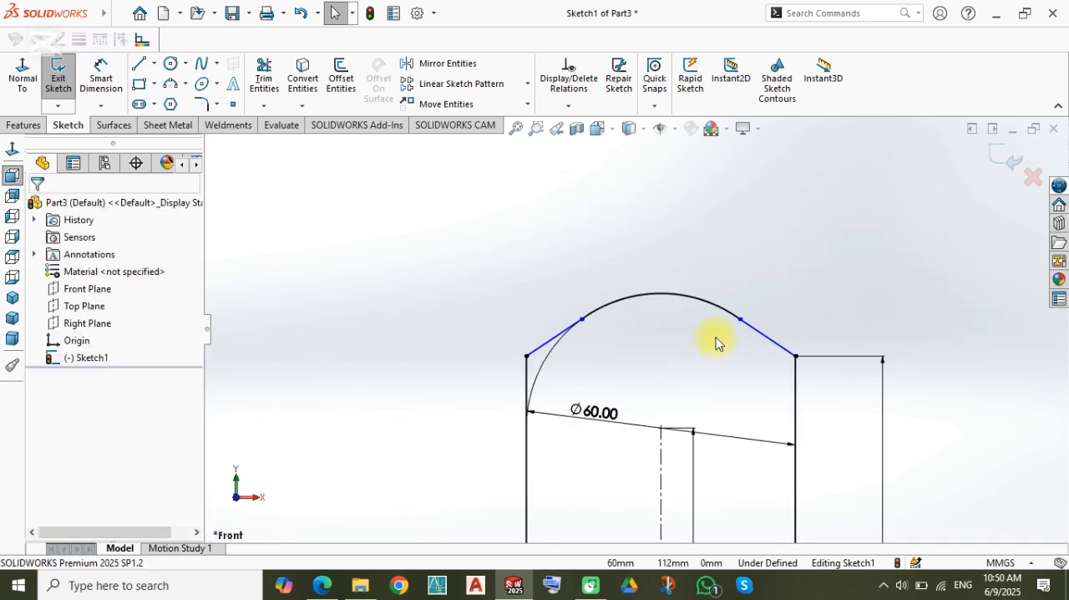
Step: Check the arc's two end points and delete its 60 mm diameter dimension
scroll(716, 343, down, 2)
click(513, 314)
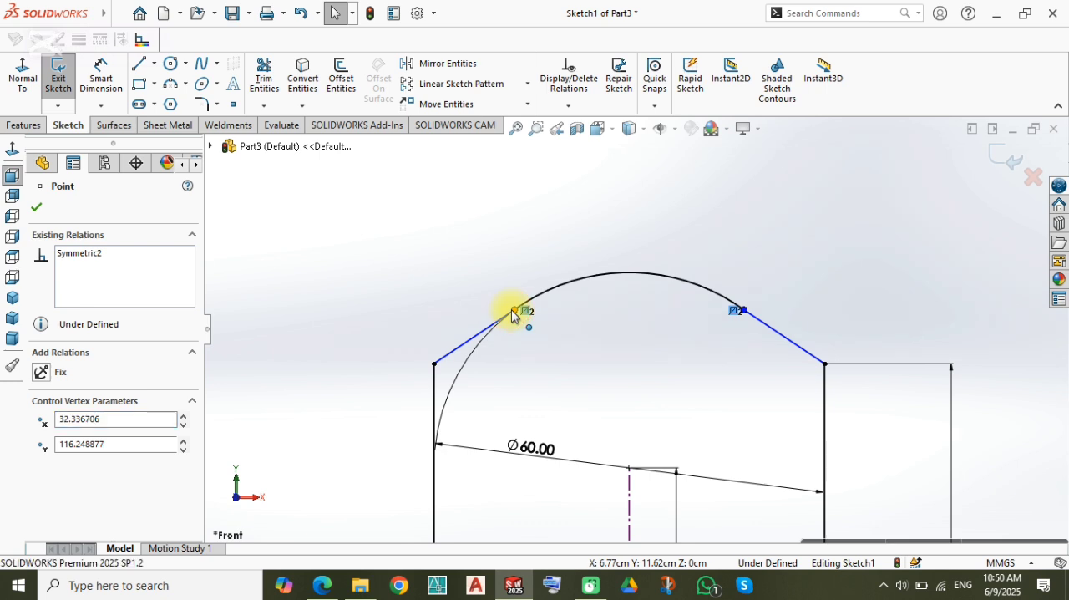
ctrl+click(738, 311)
click(566, 239)
scroll(662, 427, up, 5)
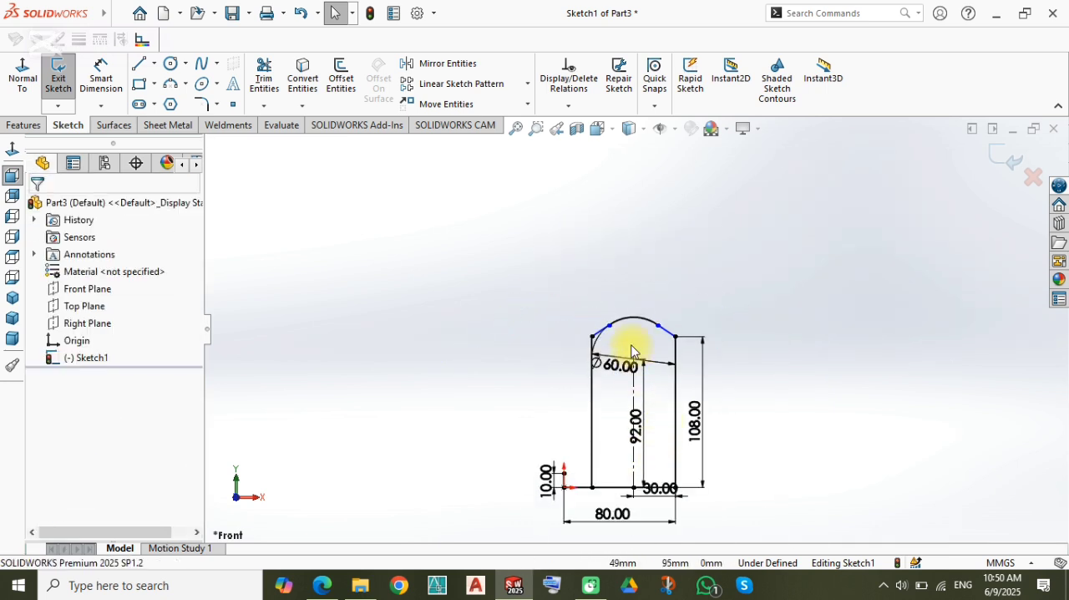
scroll(633, 351, down, 2)
key(Delete)
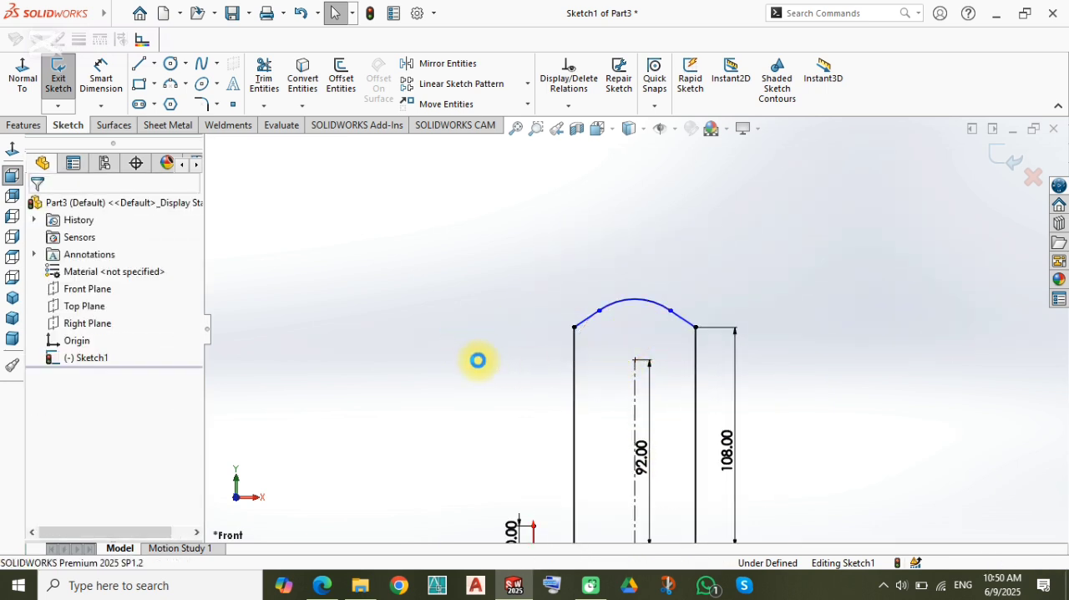
Step: Add a radius dimension to the arc at the top of the profile
key(d)
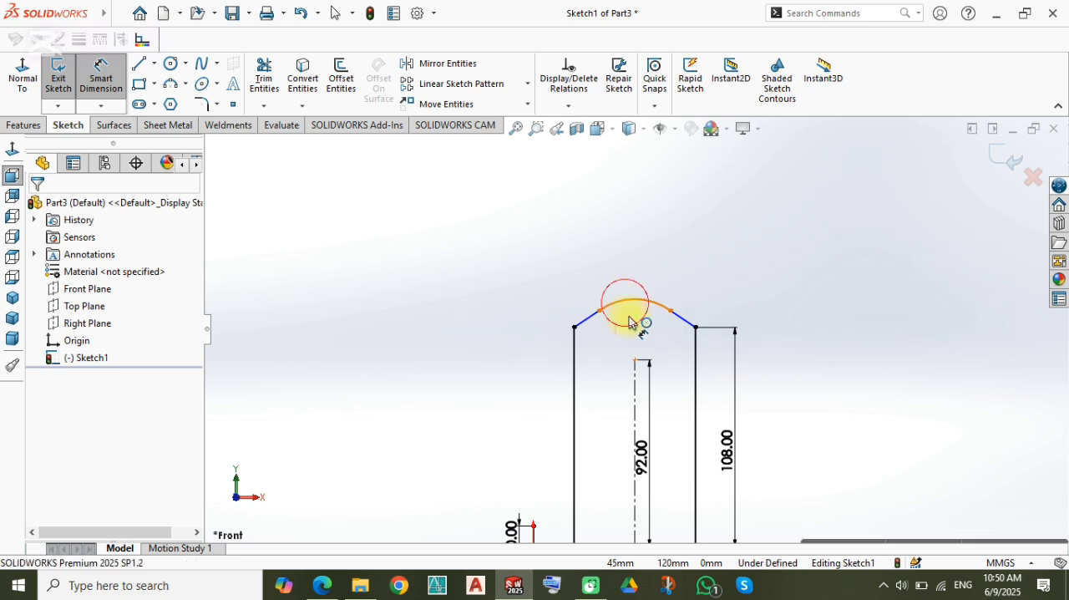
click(627, 311)
click(628, 349)
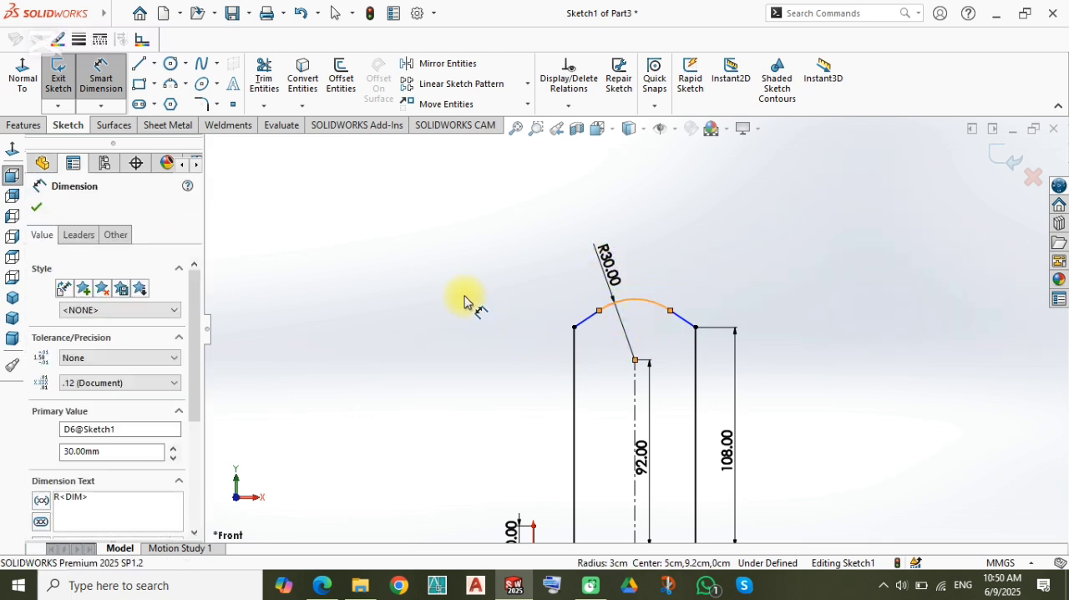
scroll(607, 419, up, 3)
scroll(607, 419, down, 3)
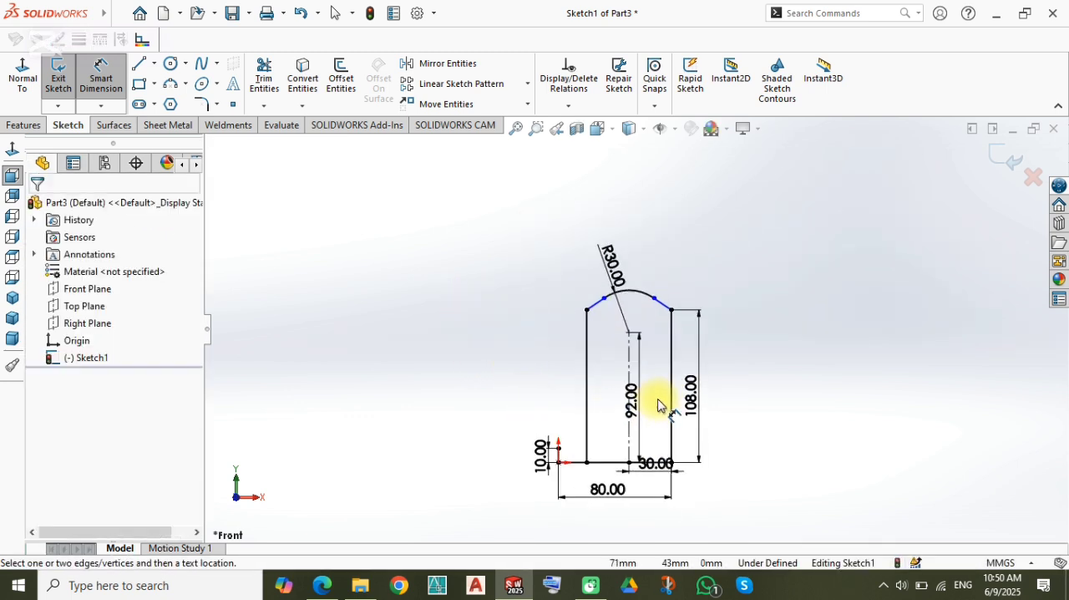
Step: Draw a slanted line from the top of the short 10 mm edge to the profile's left vertical line, about 59 mm above the base
scroll(567, 380, down, 2)
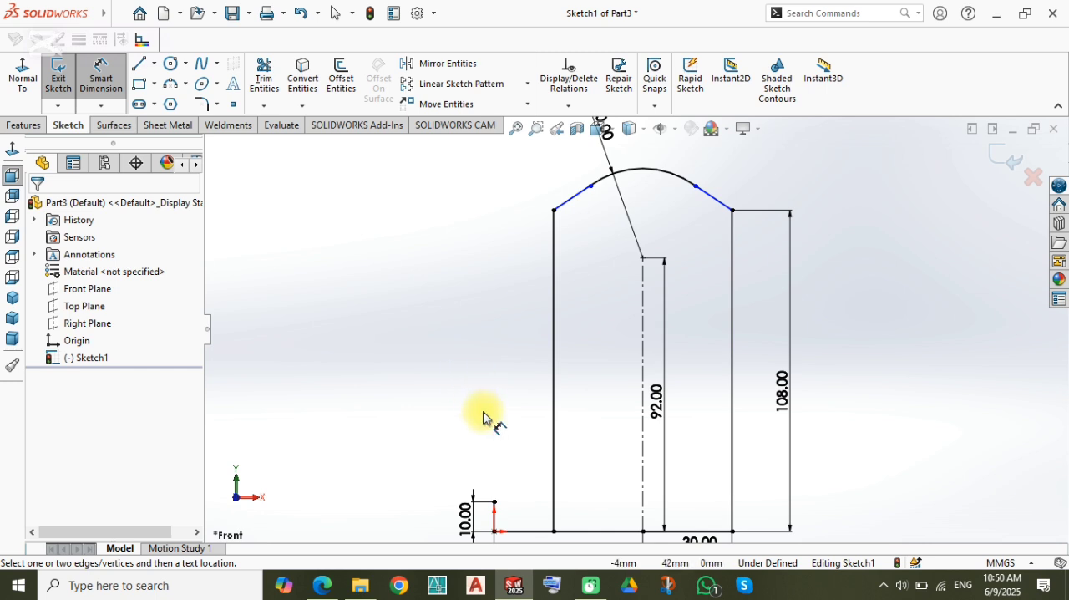
key(l)
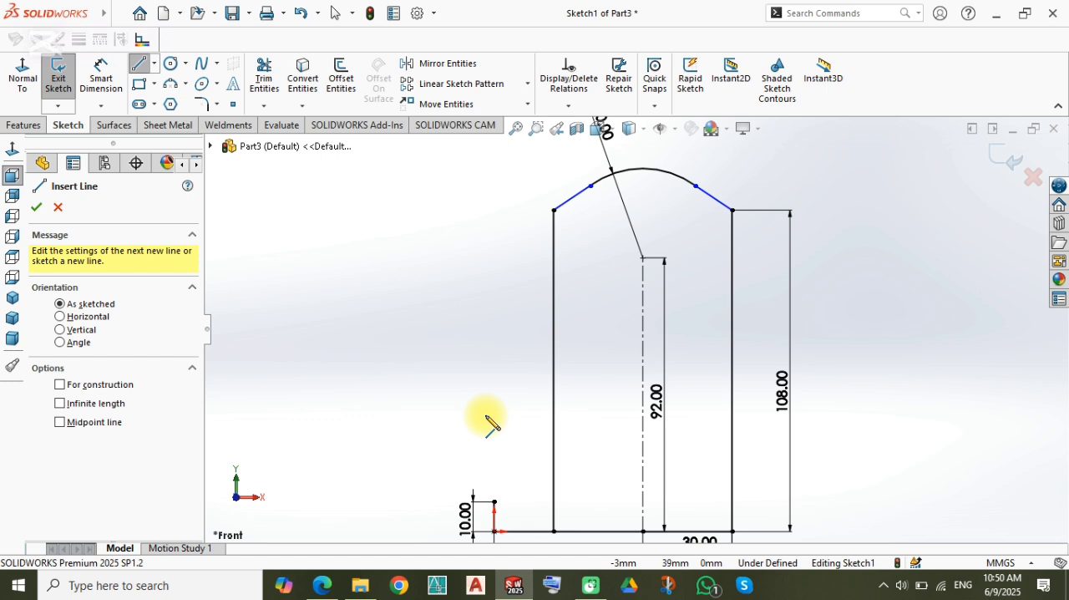
click(495, 501)
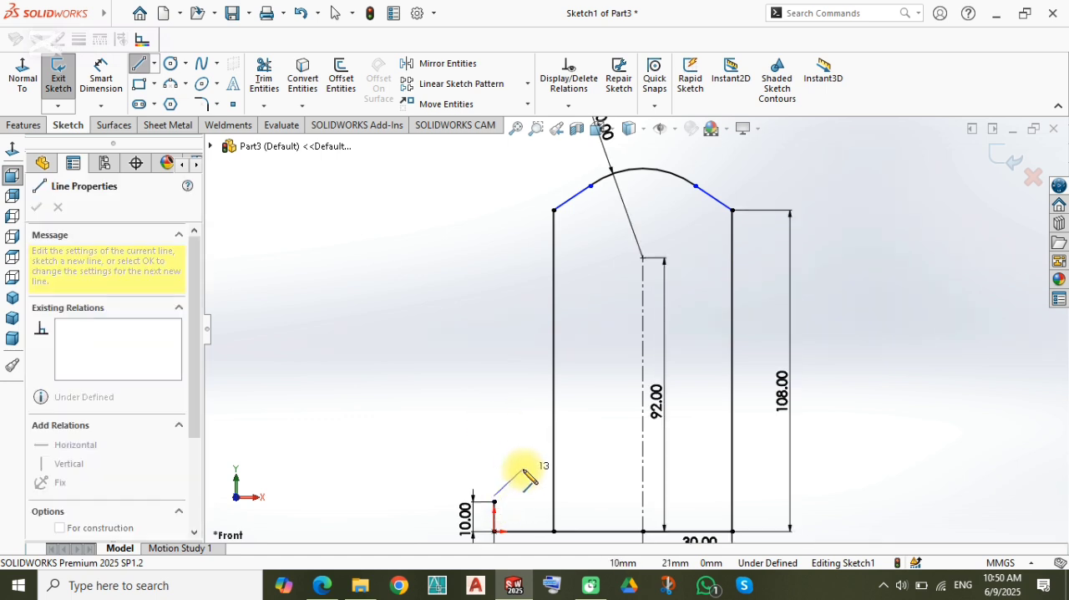
key(Escape)
key(l)
click(494, 501)
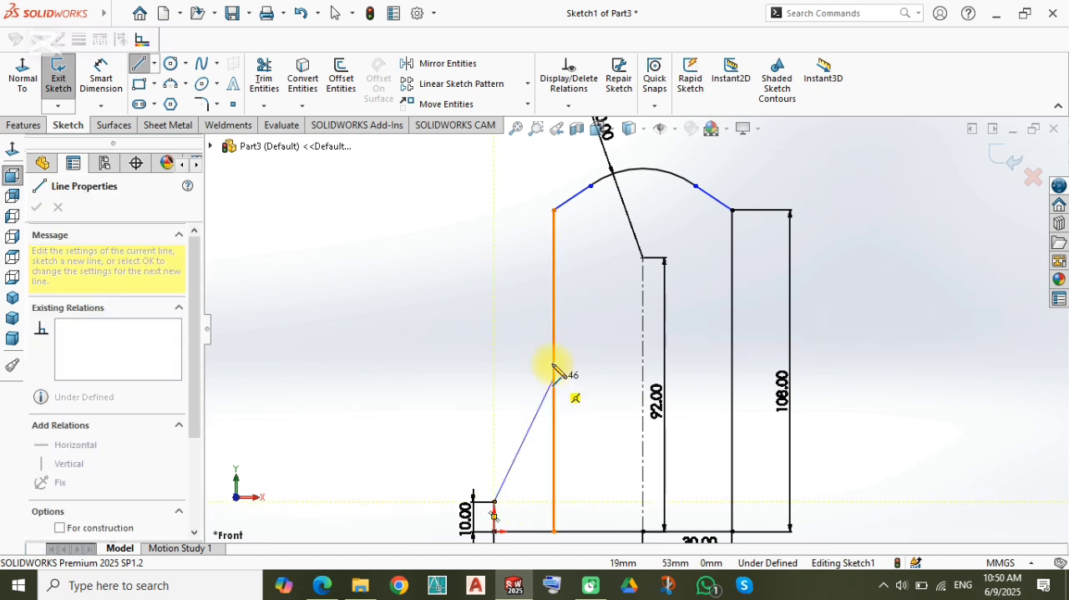
click(554, 356)
key(Escape)
Step: Dimension the slanted line's upper end to 63 mm above the base line
right_drag(504, 396, 506, 327)
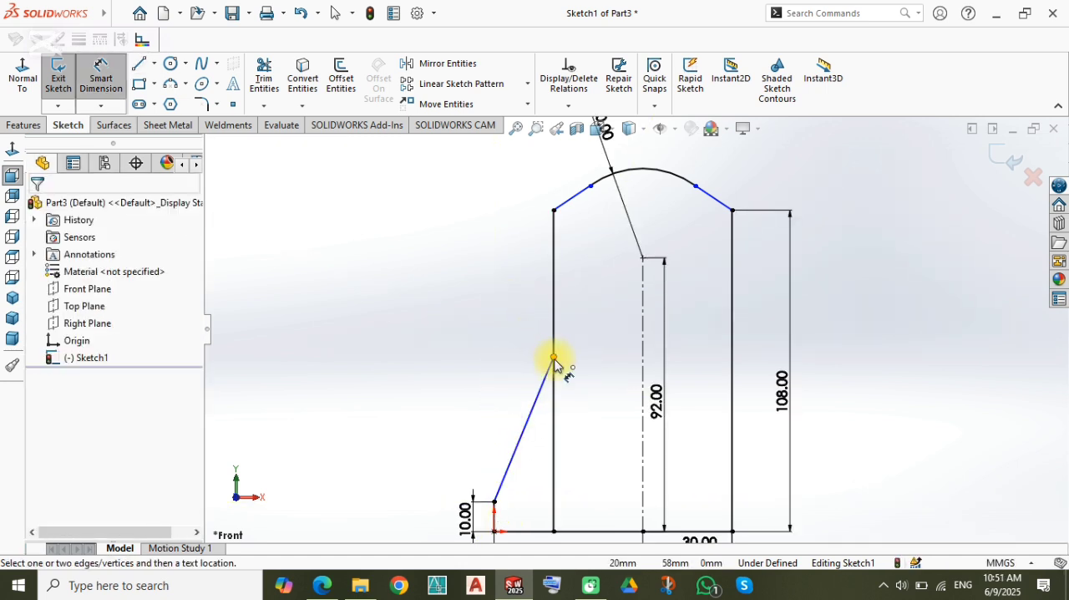
click(554, 358)
click(584, 532)
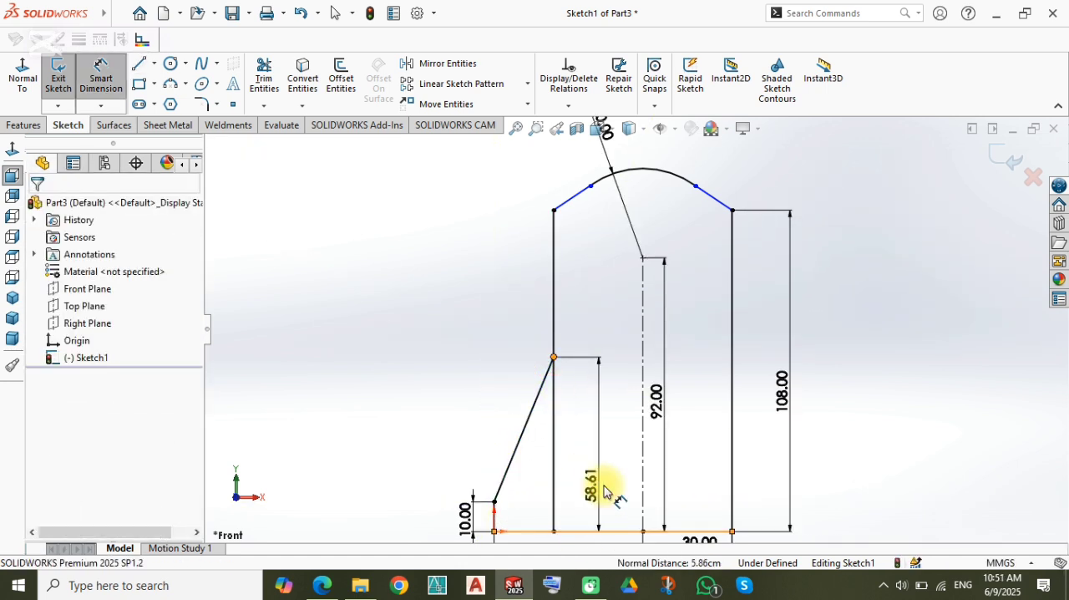
click(605, 492)
text(63)
key(Return)
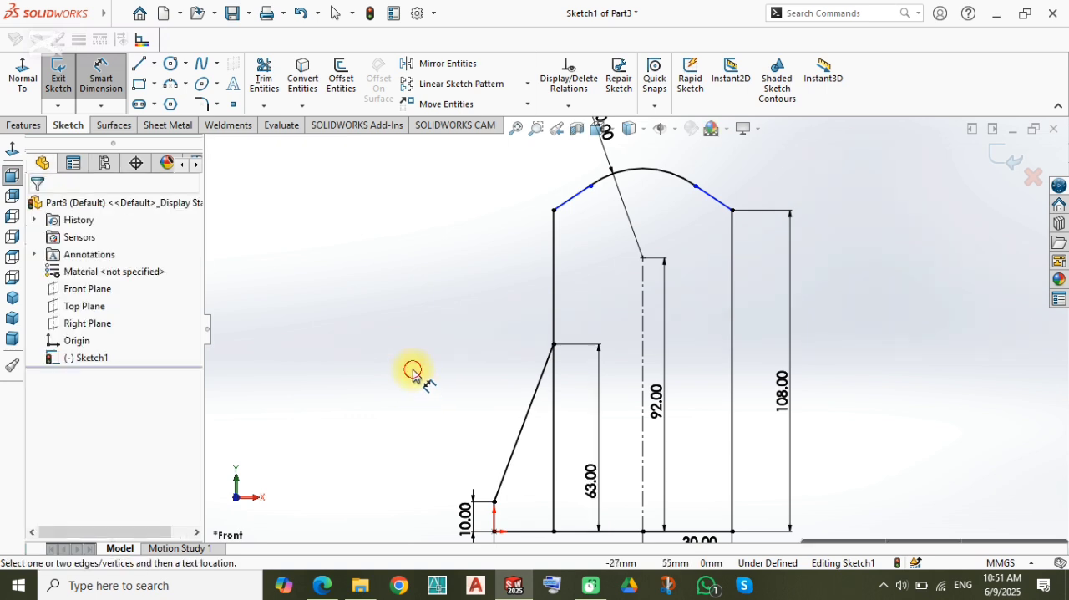
Step: Trim away the left vertical line's portion below the slanted line's upper end
right_drag(417, 328, 393, 397)
drag(560, 466, 534, 448)
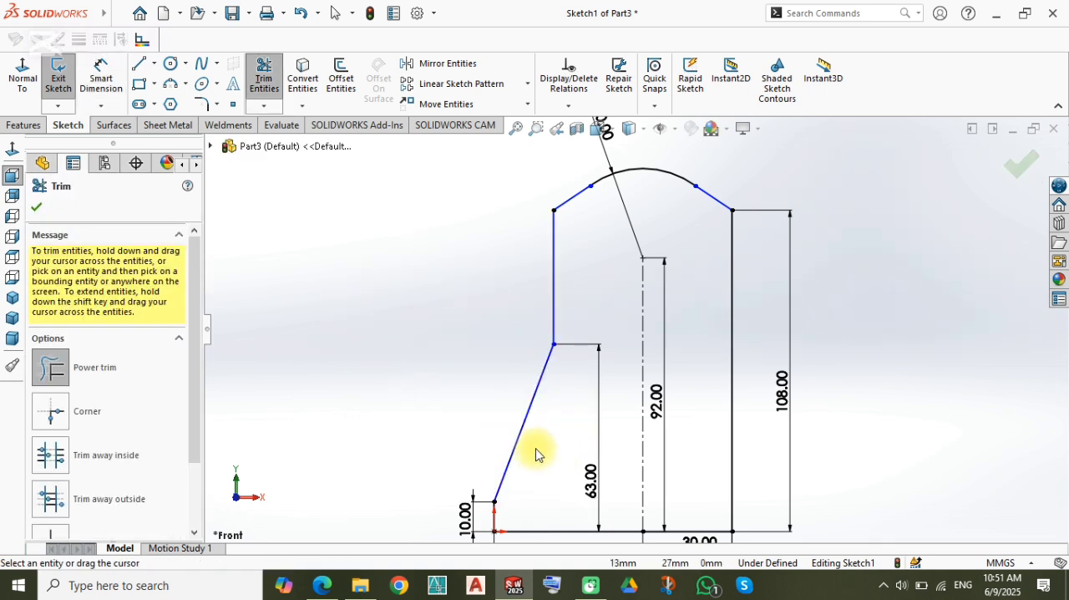
key(Escape)
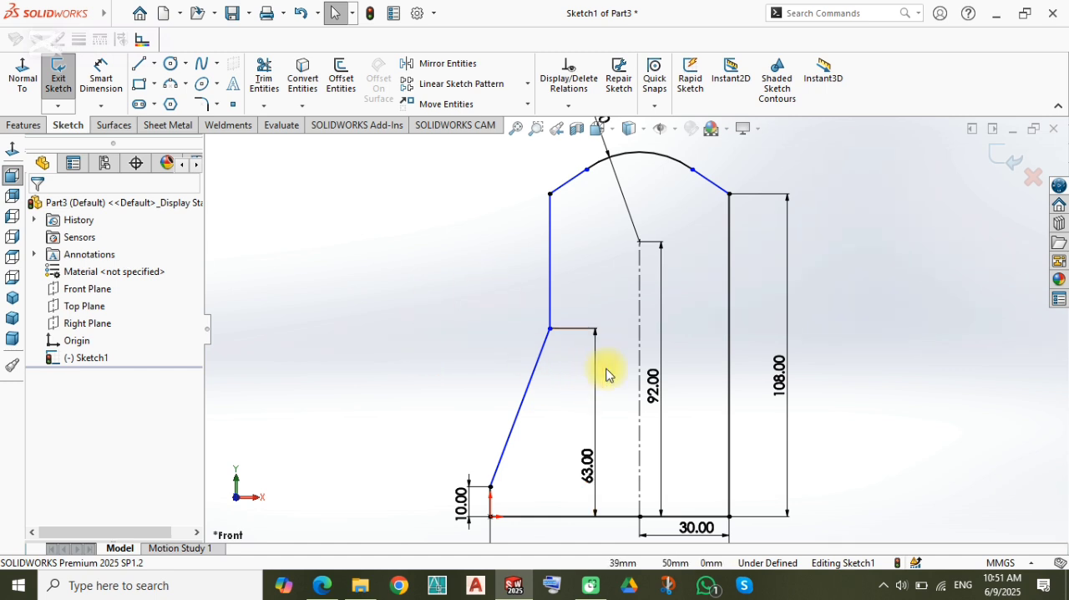
Step: Extrude the closed profile as a Blind boss 50 mm deep
key(f)
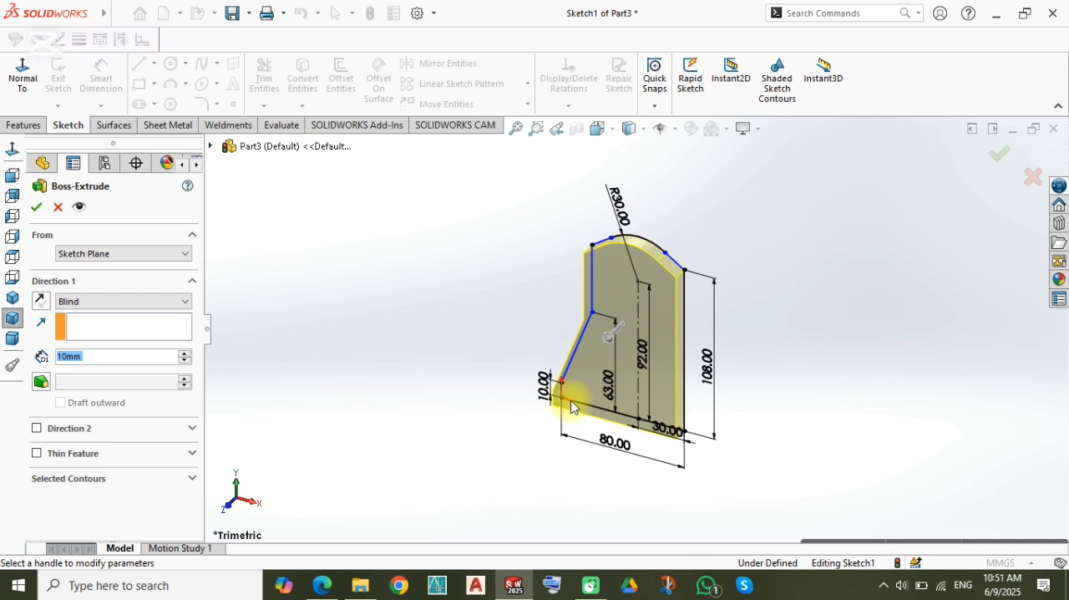
scroll(99, 365, up, 4)
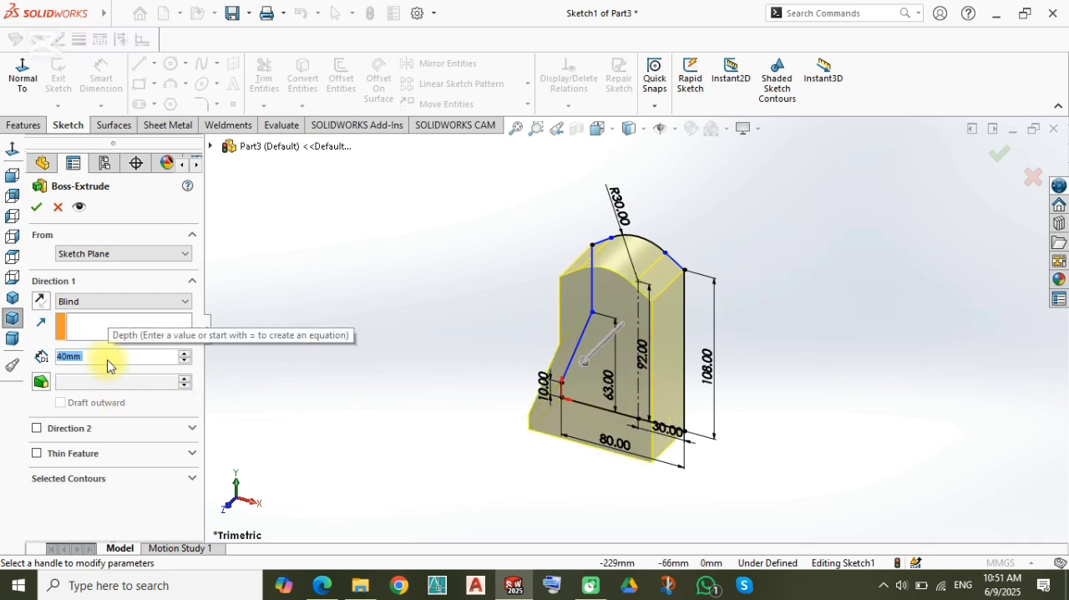
key(Return)
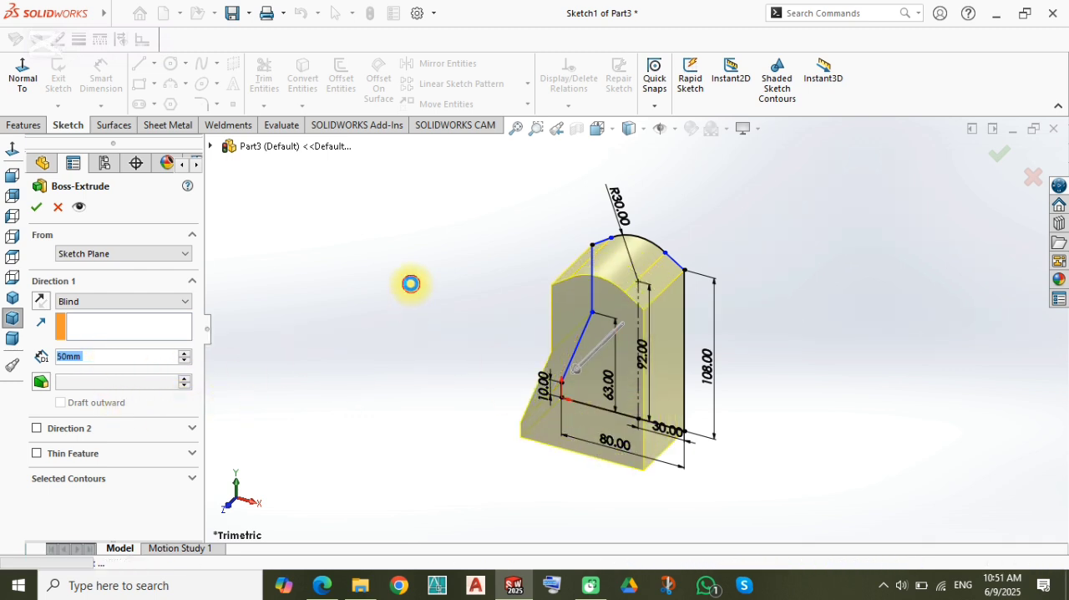
Step: Start a sketch on the body's back face and draw a corner rectangle about 44 mm wide that overshoots the face above and below
middle_drag(594, 327, 725, 386)
right_drag(323, 351, 376, 301)
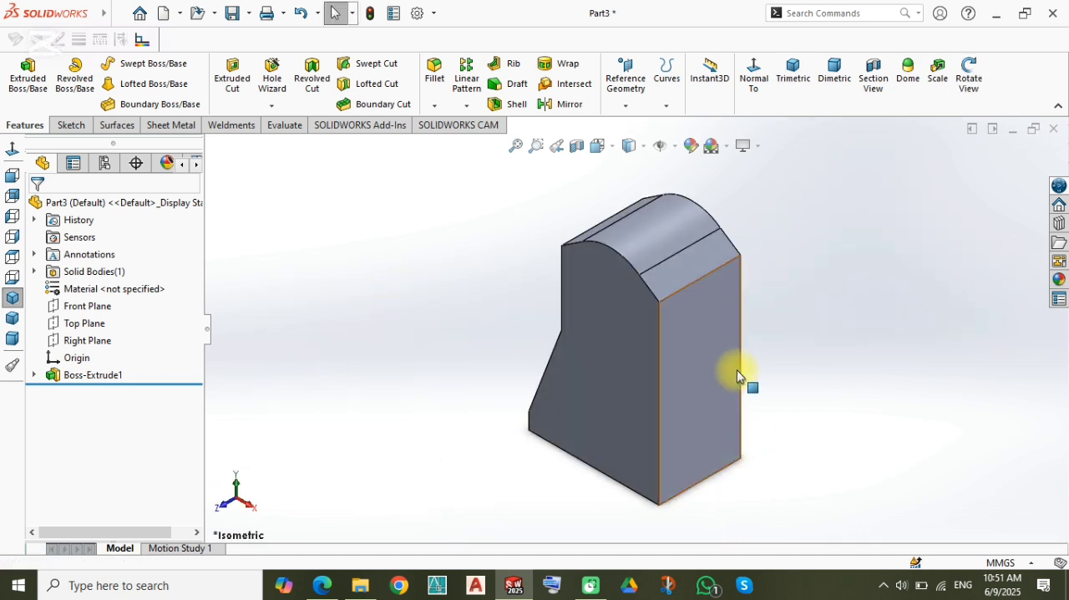
middle_drag(783, 331, 688, 319)
click(687, 315)
click(759, 270)
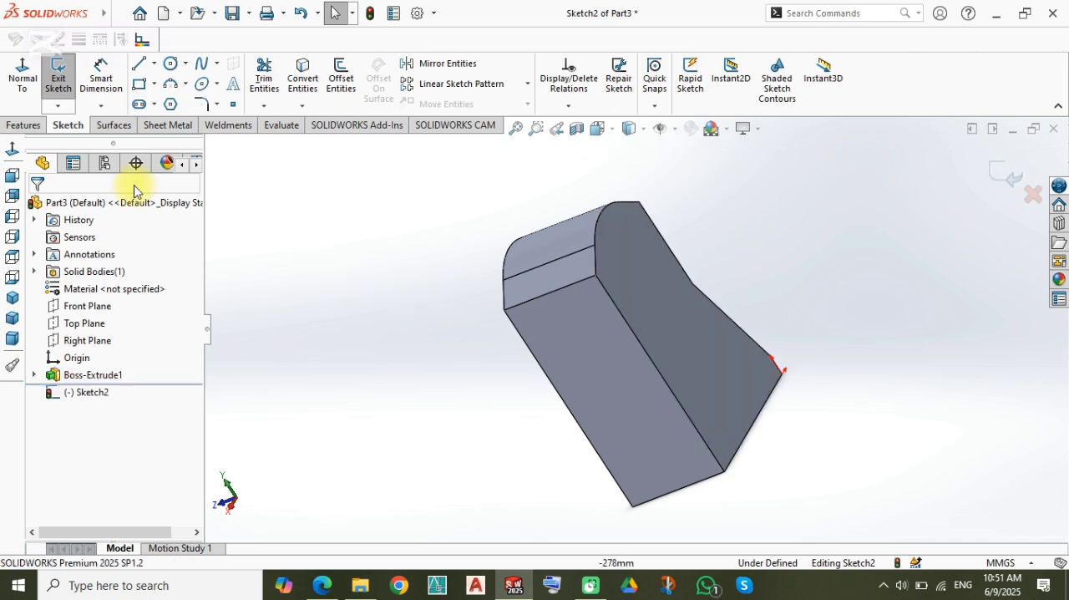
click(16, 71)
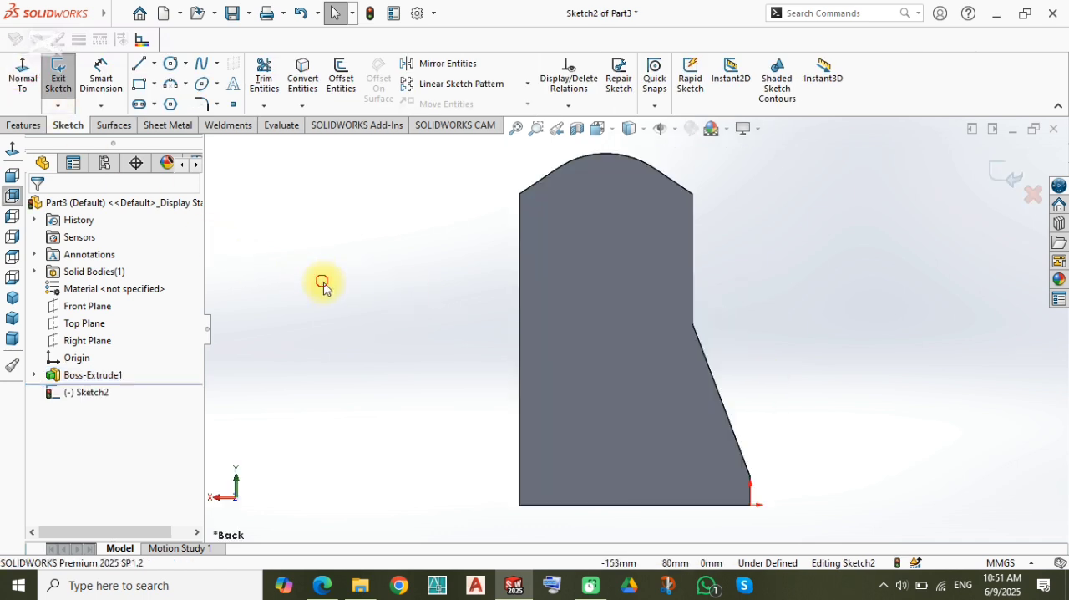
click(138, 87)
key(z)
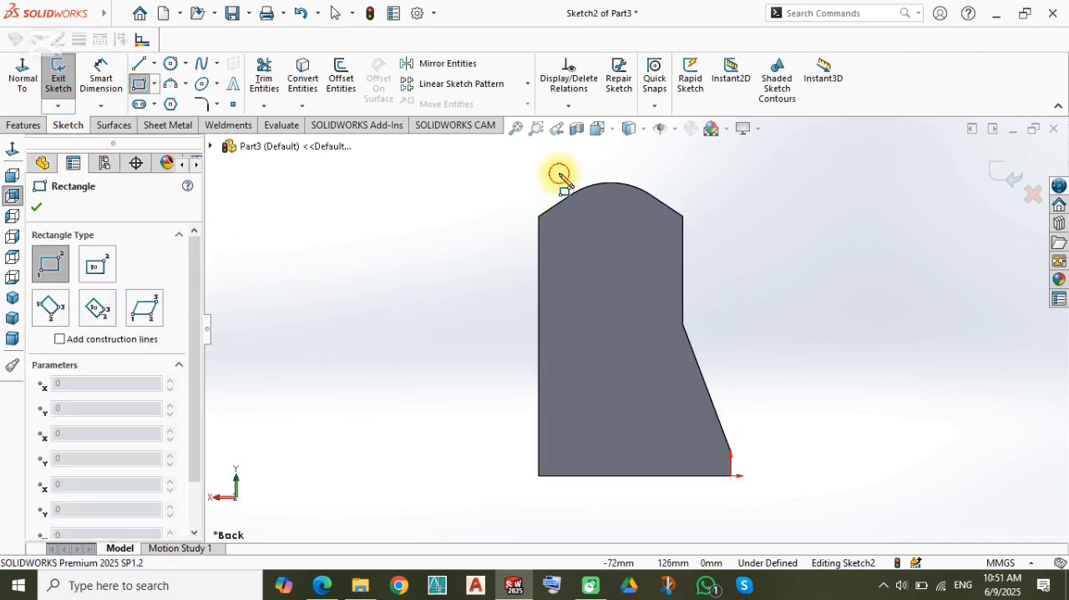
click(559, 172)
click(664, 489)
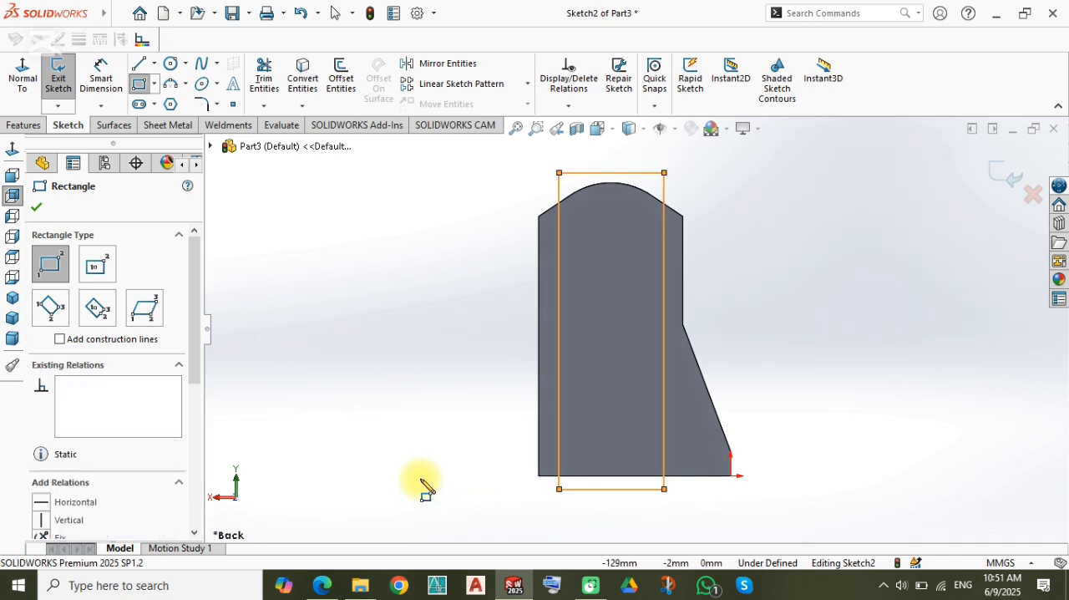
Step: Dimension the rectangle's nearest side to 10 mm from the back face's long straight vertical edge
right_drag(421, 480, 439, 372)
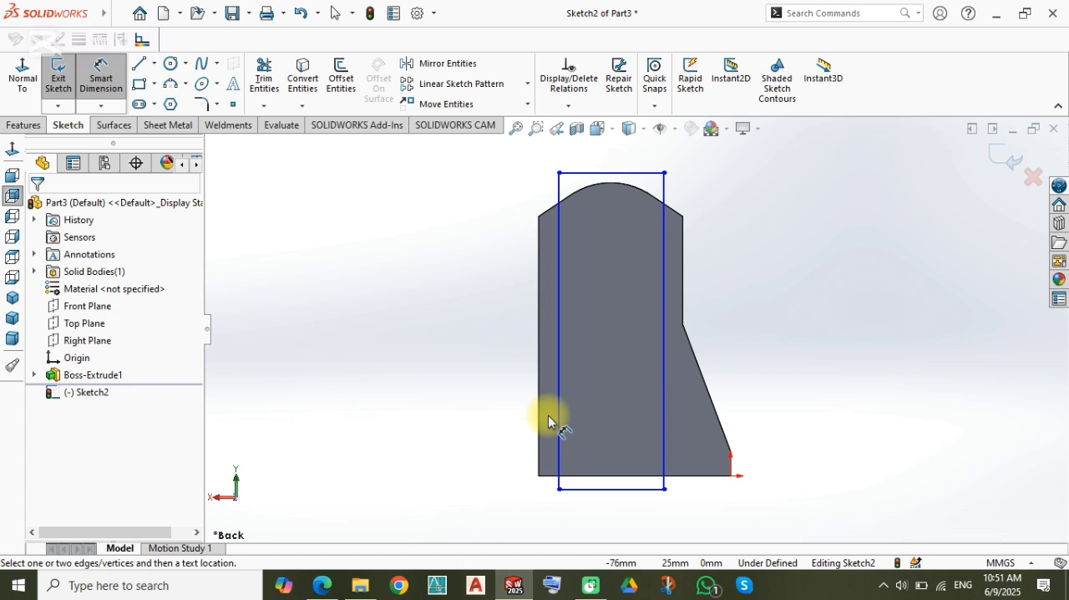
click(539, 327)
scroll(544, 269, down, 1)
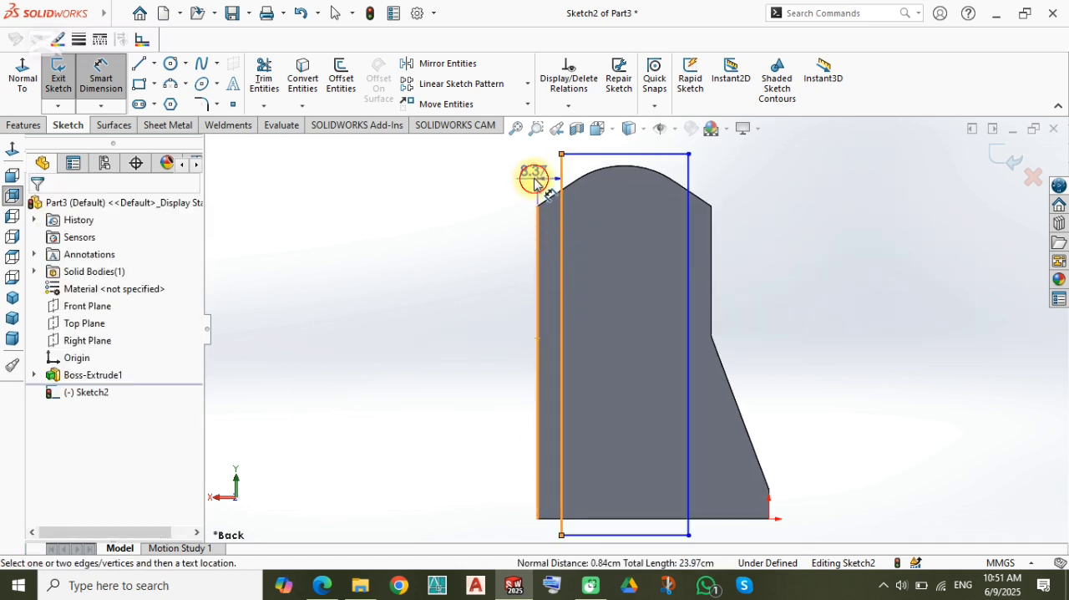
click(534, 173)
text(10)
key(Return)
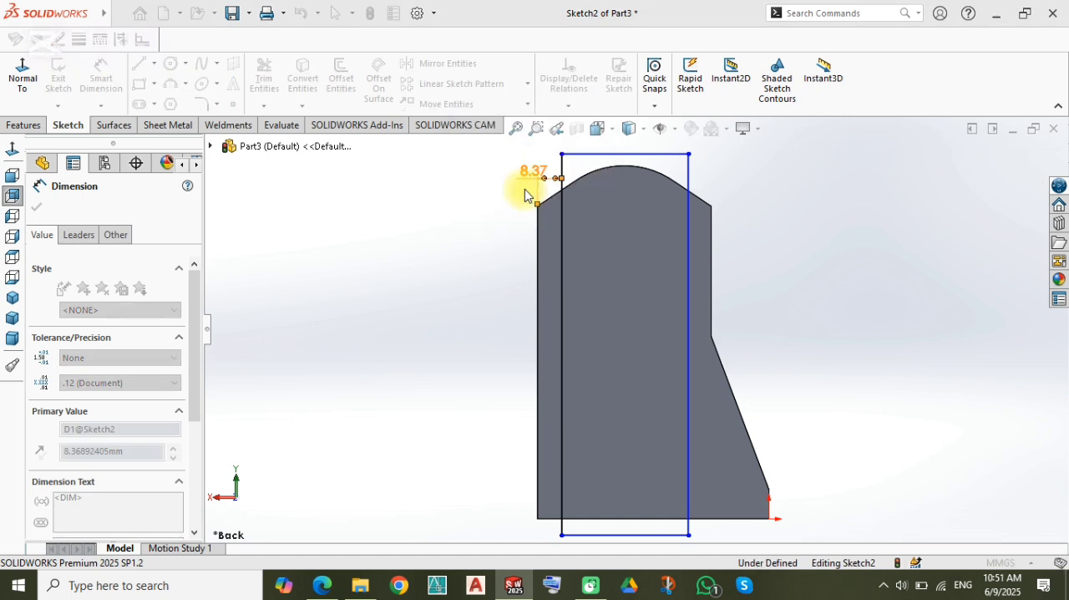
Step: Set the width of the back-face rectangle to 40 mm
click(627, 186)
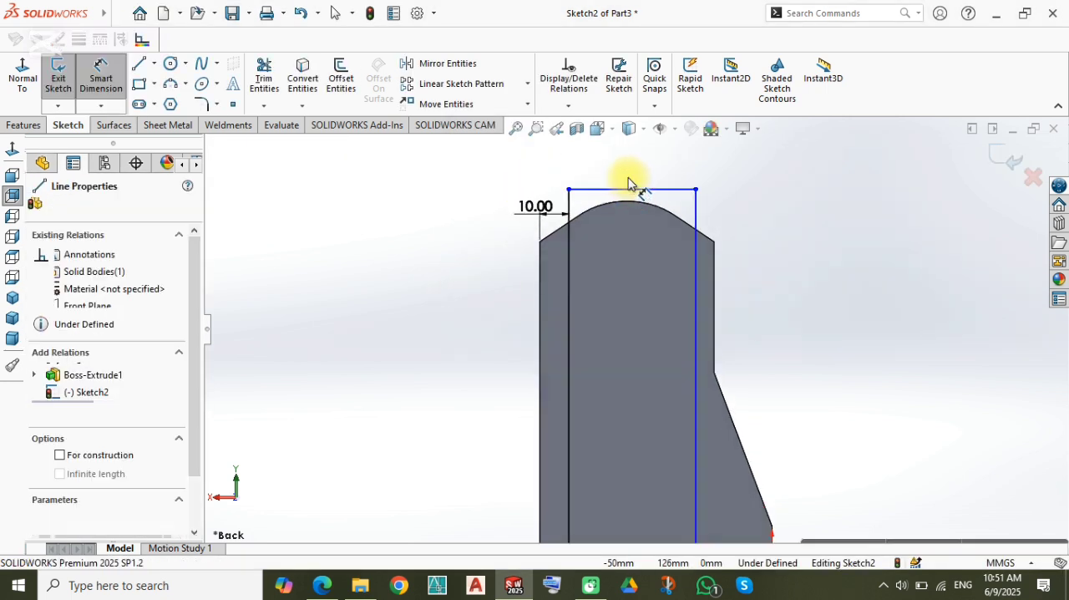
click(631, 173)
text(40)
key(Return)
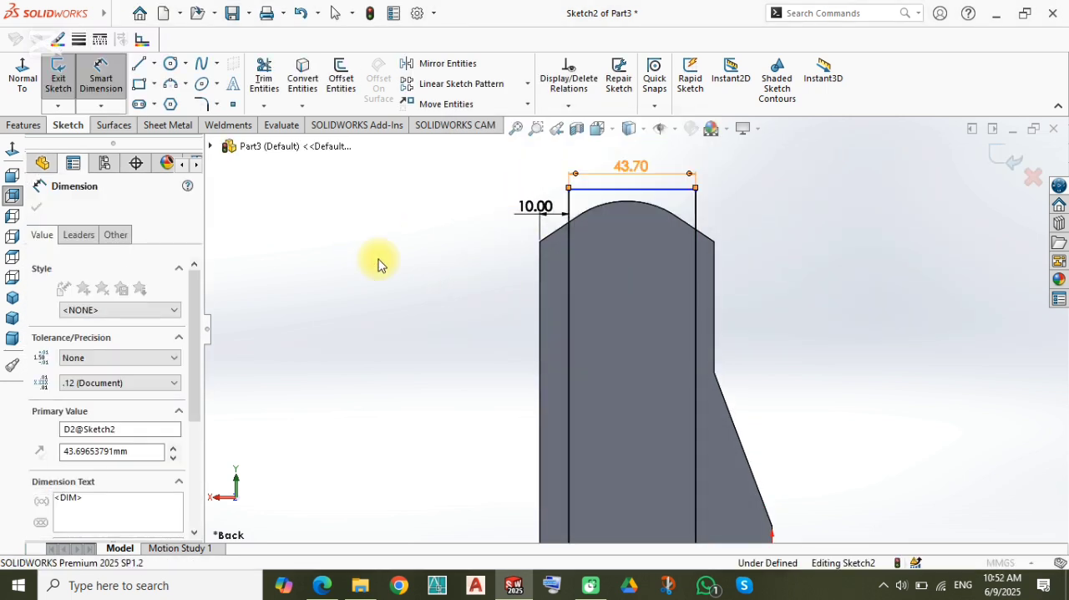
Step: Cut-extrude the 40 mm rectangle into the back face with a Blind end condition
key(f)
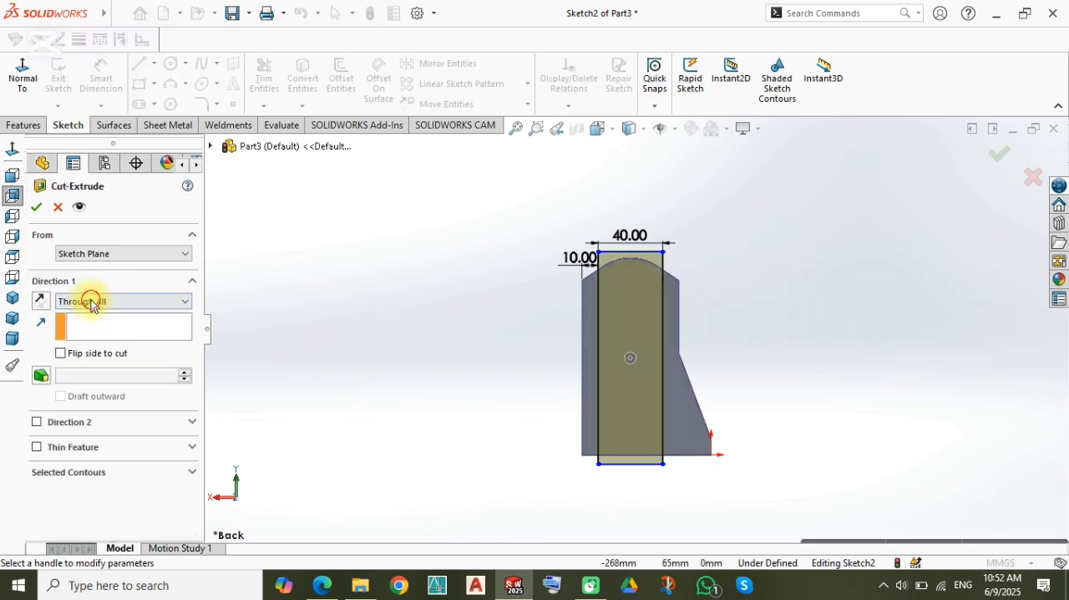
click(88, 300)
click(91, 324)
click(125, 301)
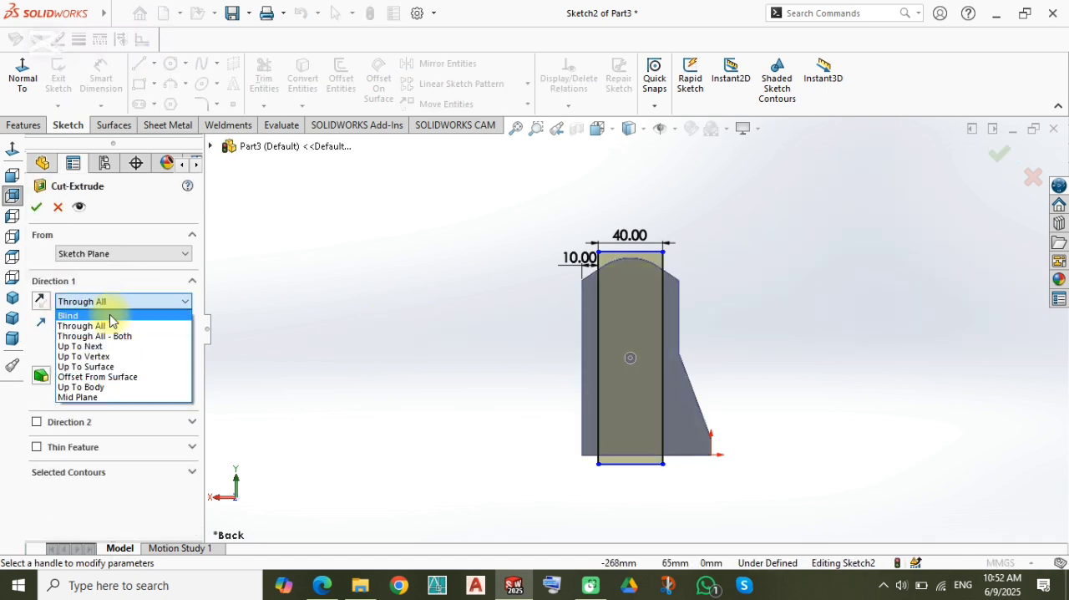
click(108, 316)
key(Return)
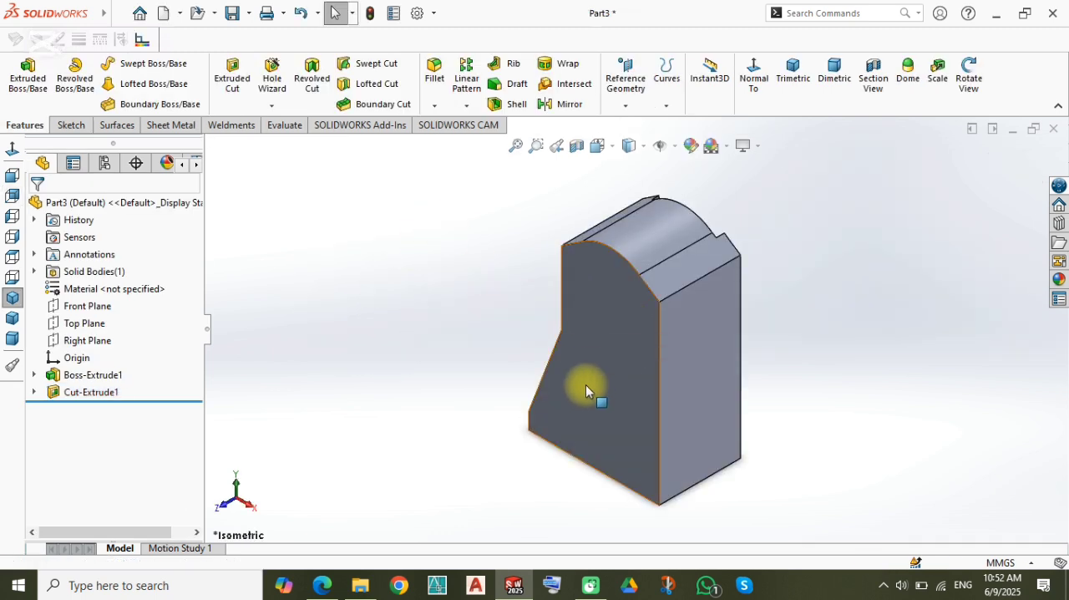
Step: Sketch a corner rectangle about 65 by 65 mm on the front face, starting at the slanted edge's upper end and covering the arched top
click(604, 411)
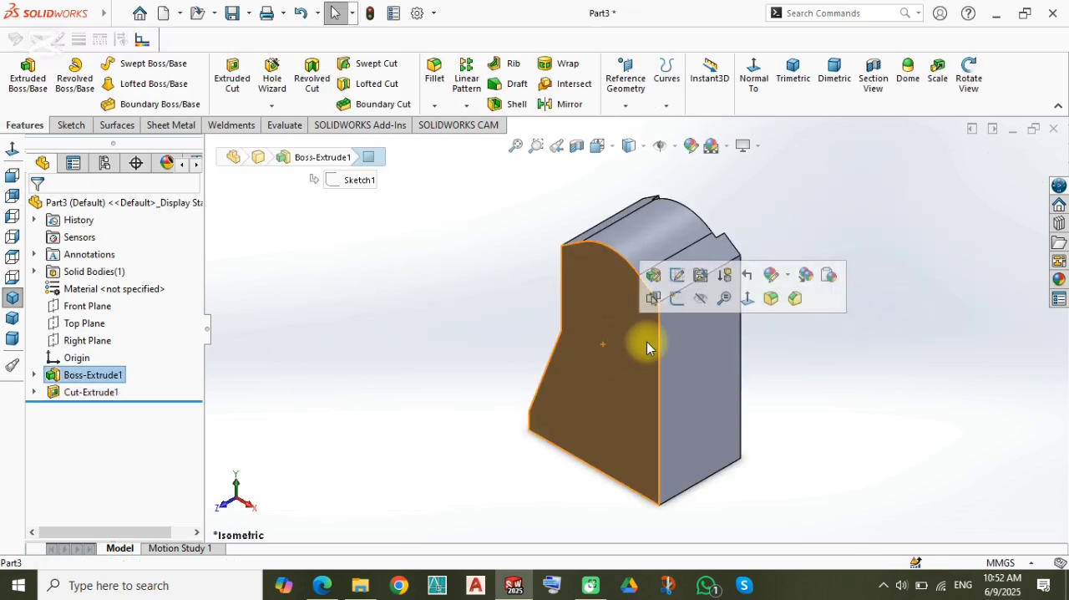
click(675, 300)
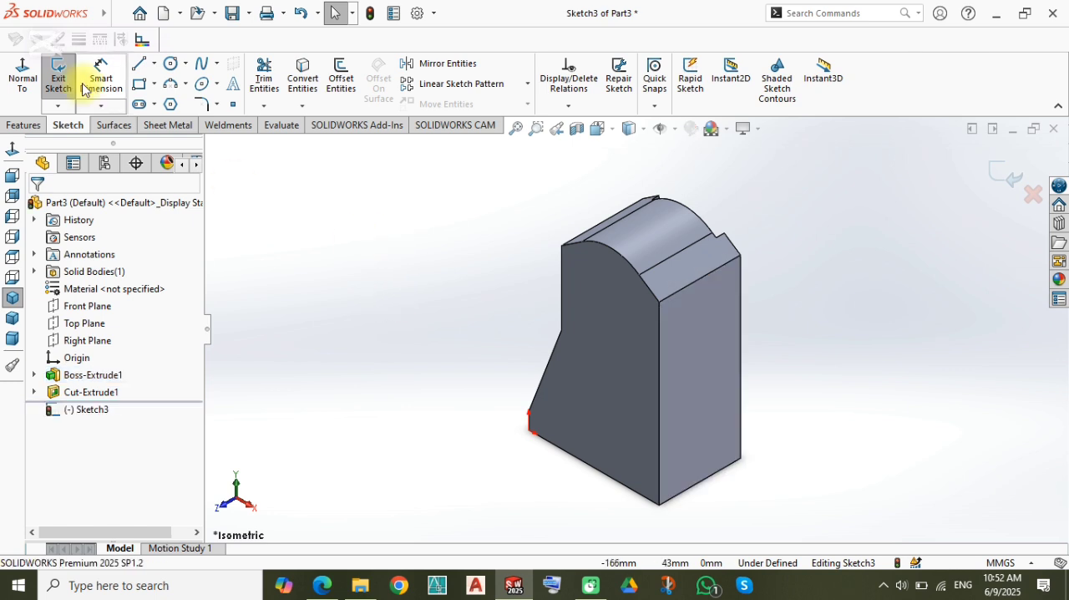
click(22, 75)
click(144, 90)
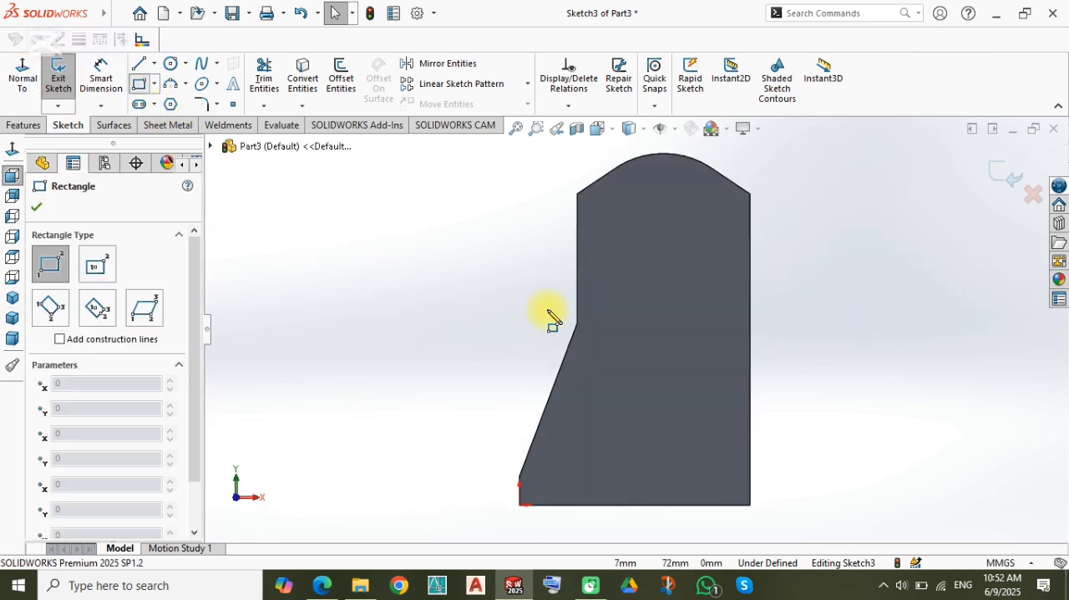
scroll(586, 316, up, 3)
click(602, 325)
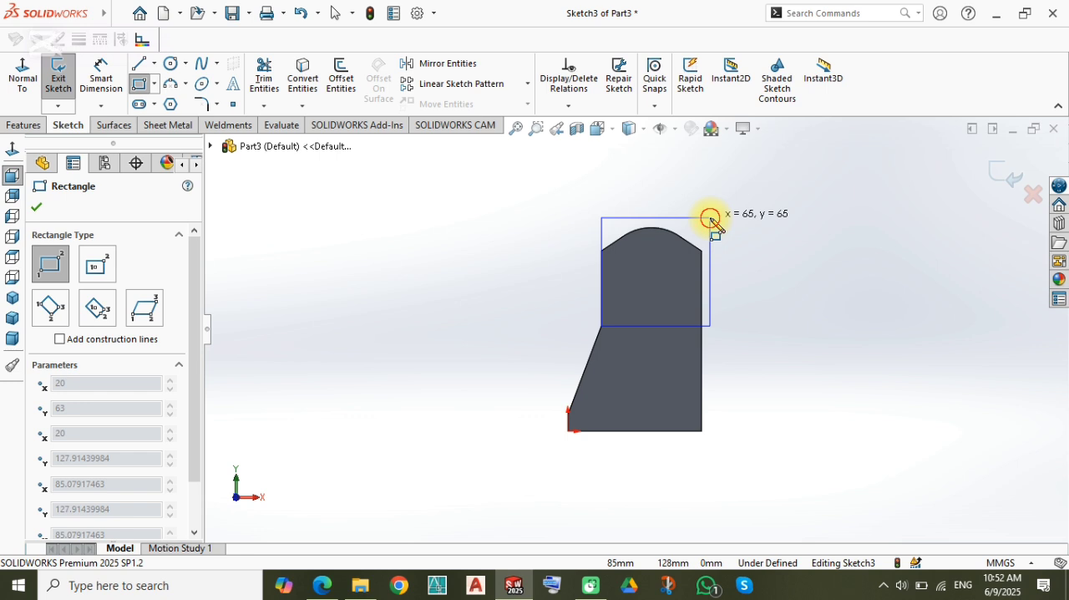
click(710, 219)
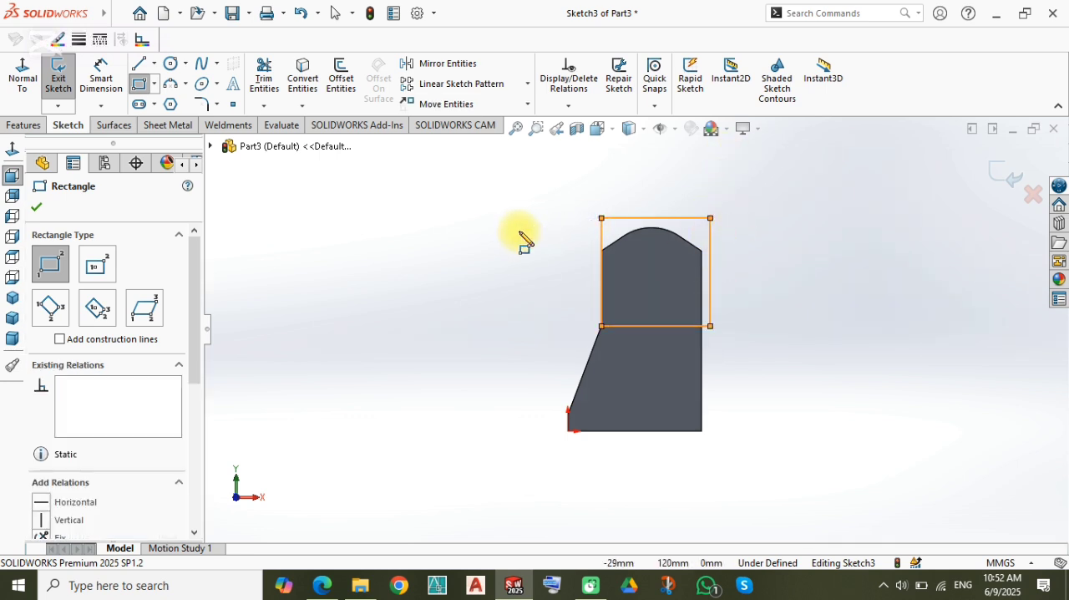
Step: Cut-extrude the front-face rectangle with a Blind depth of 25 mm
key(Escape)
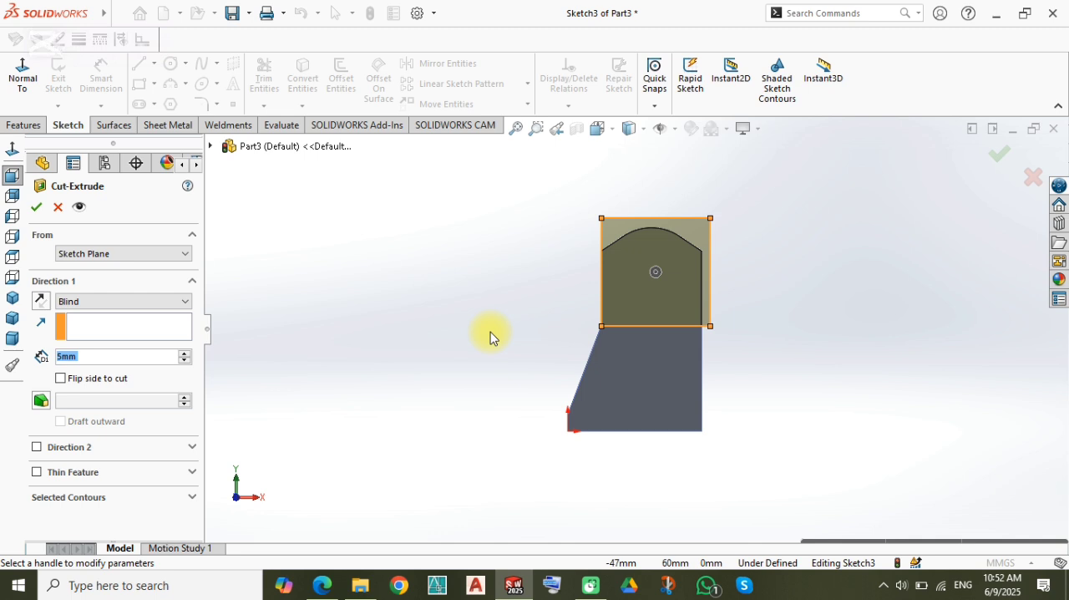
text(25)
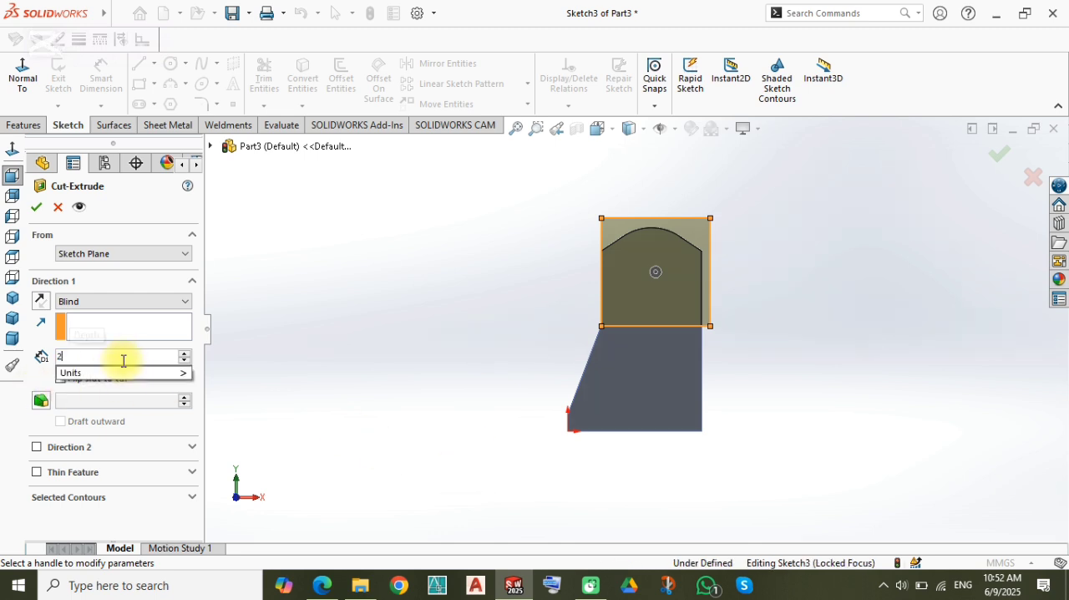
key(Return)
key(Return)
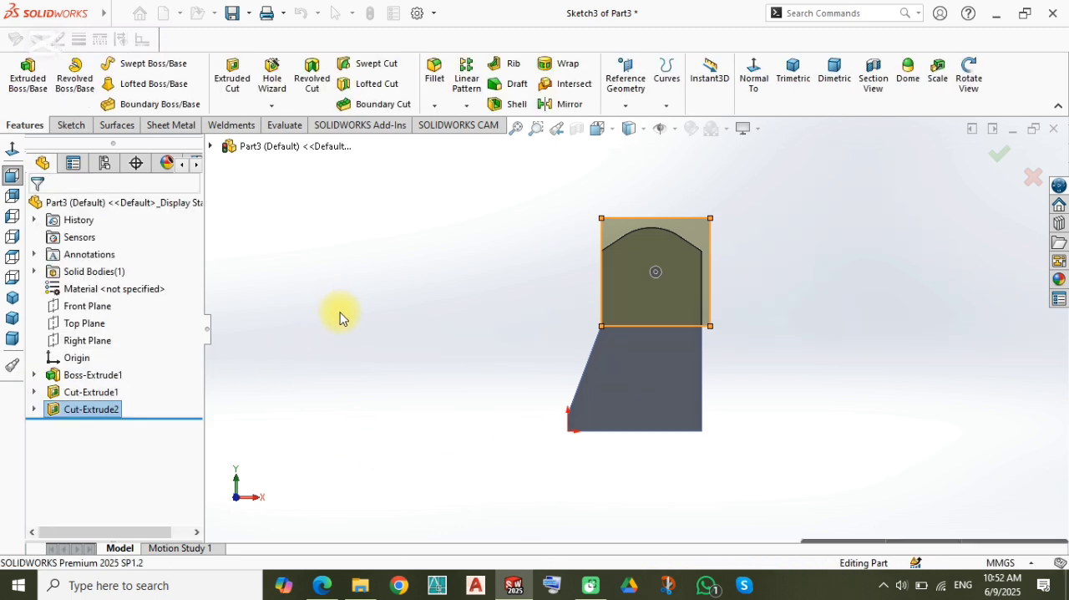
scroll(649, 304, down, 3)
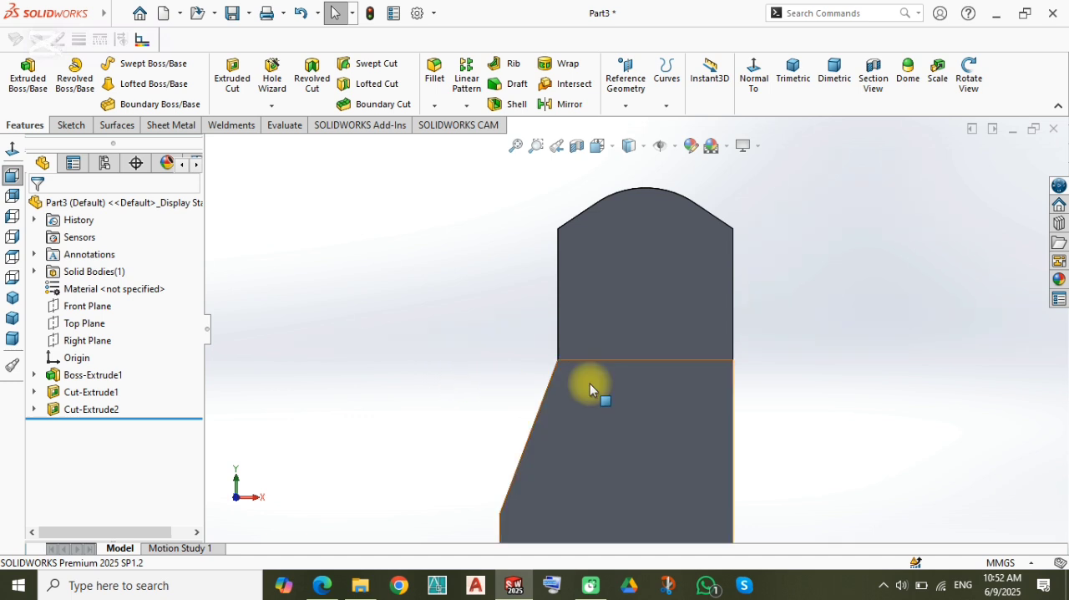
scroll(664, 242, down, 1)
scroll(664, 237, up, 2)
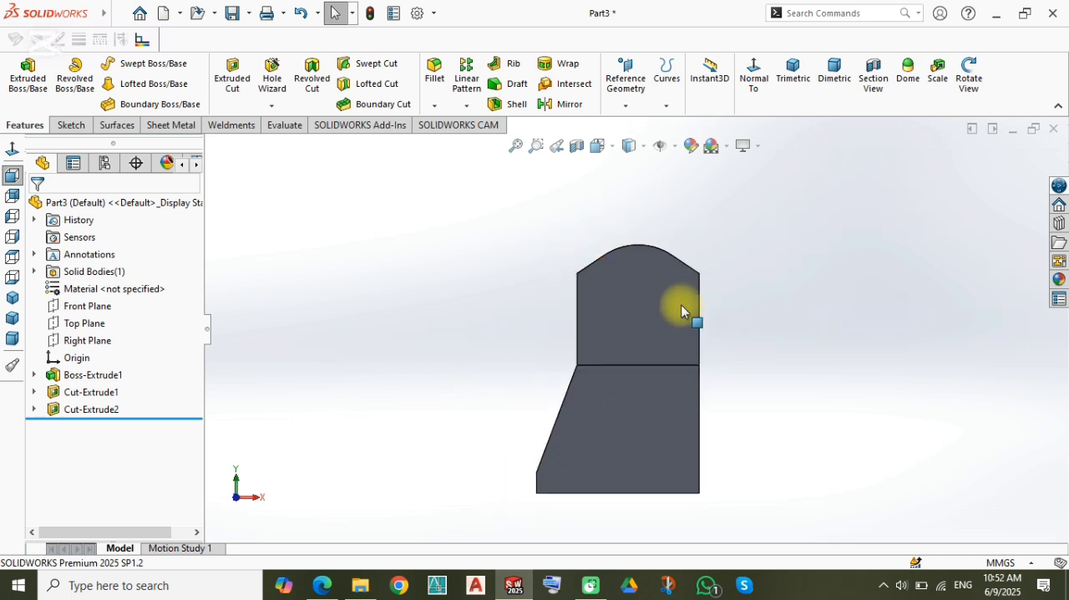
Step: Sketch a vertical straight slot on the lower front face, running about 15 mm down from the ledge edge's midpoint, radius about 8 mm
scroll(640, 357, down, 2)
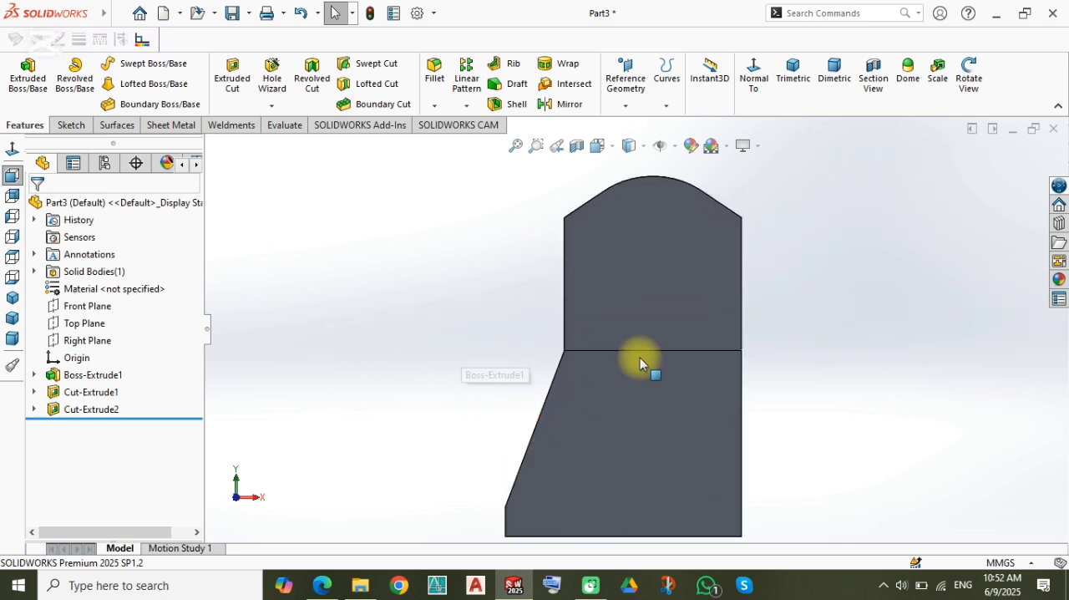
click(620, 395)
click(702, 361)
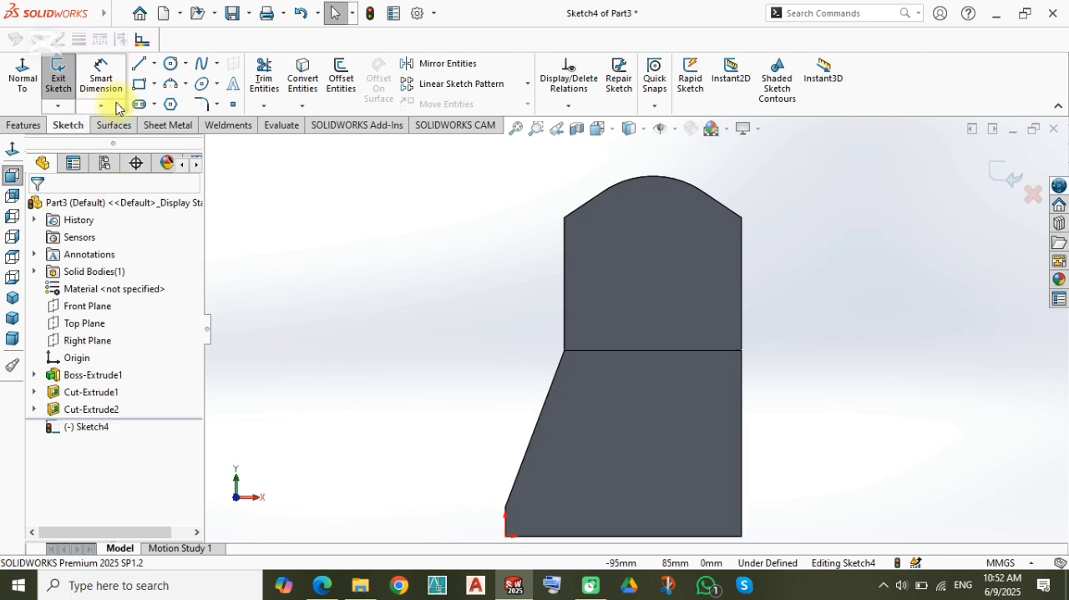
click(142, 105)
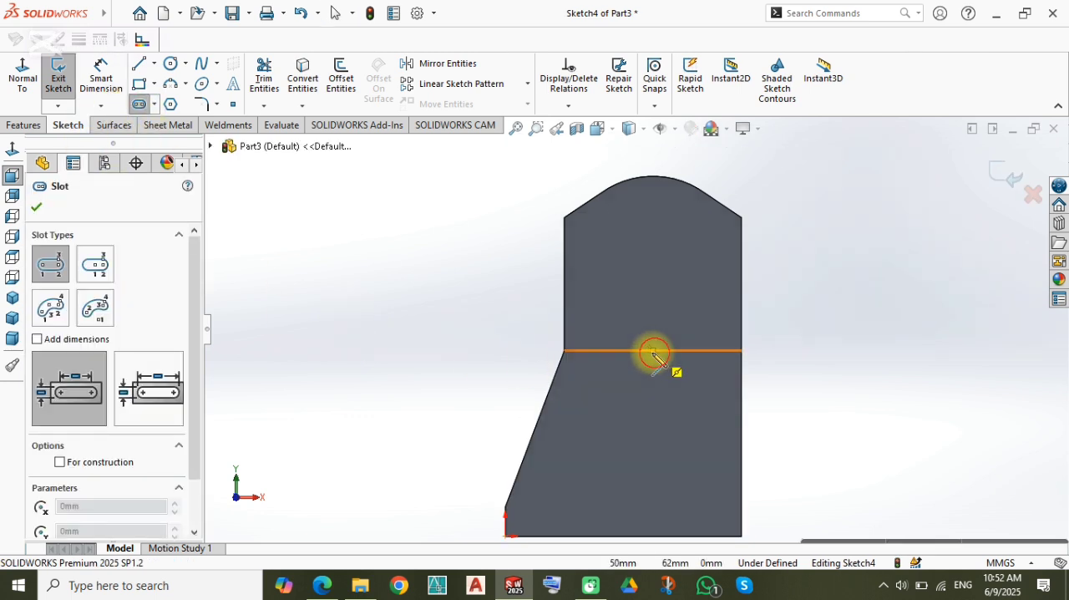
click(655, 395)
click(678, 420)
Step: Dimension the slot's lower arc with a radius of 9 mm
right_drag(425, 393, 427, 350)
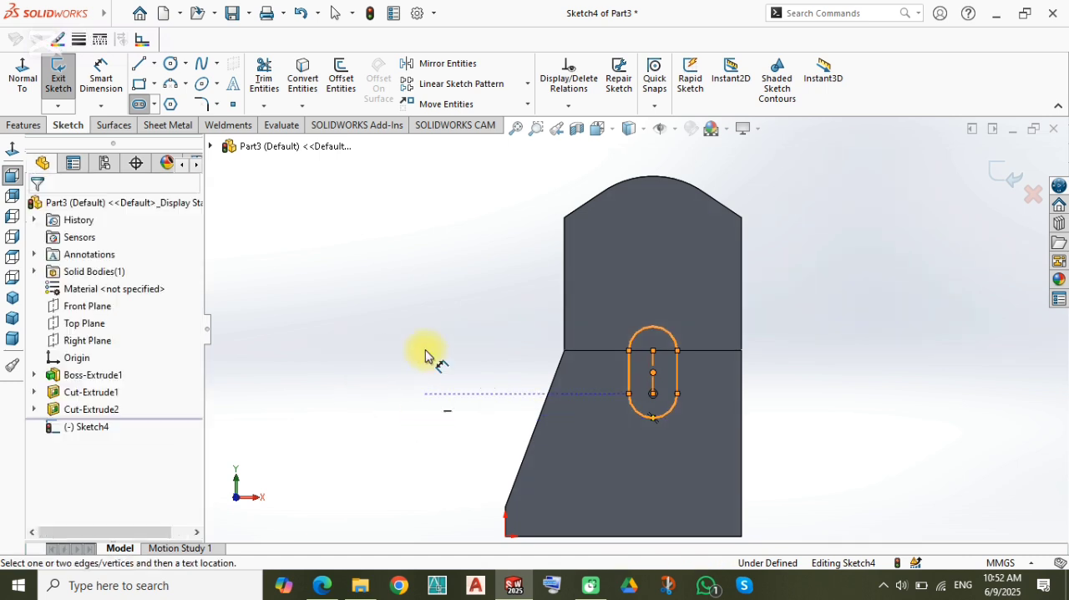
scroll(651, 447, down, 3)
click(652, 383)
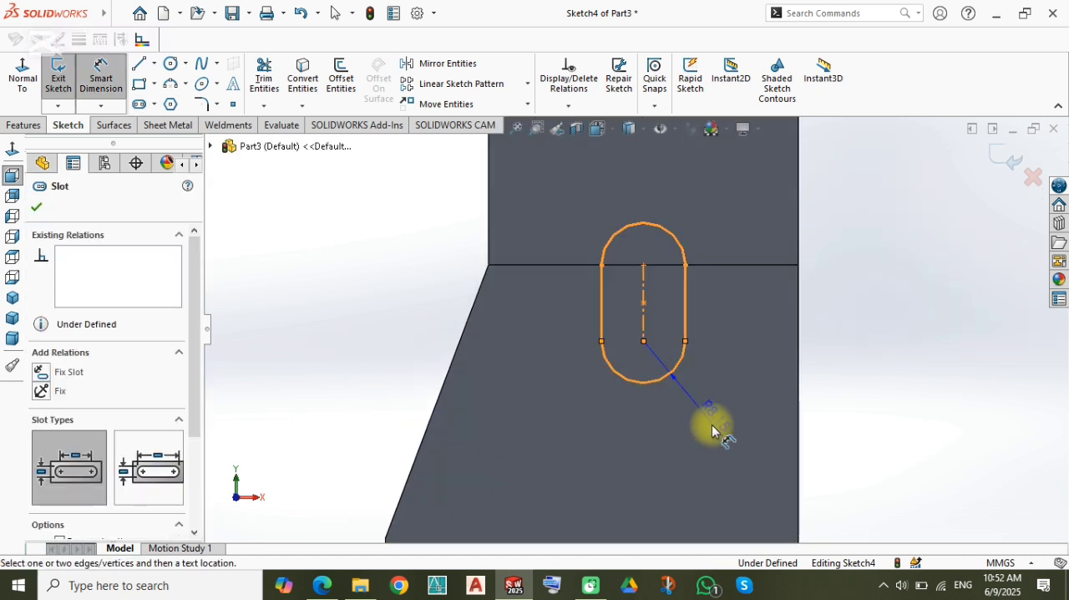
click(703, 431)
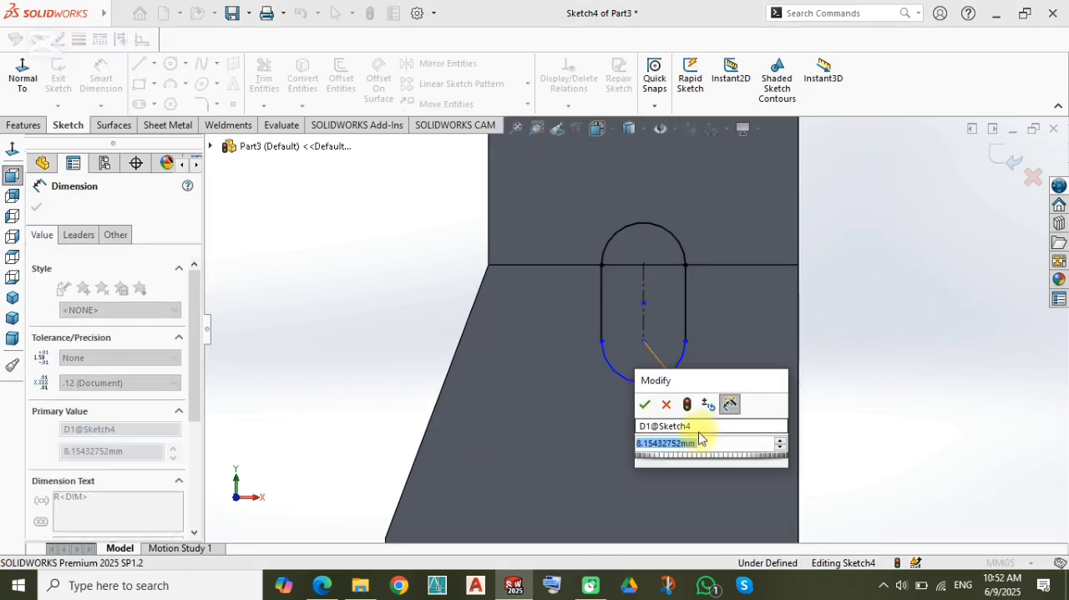
text(8)
key(Return)
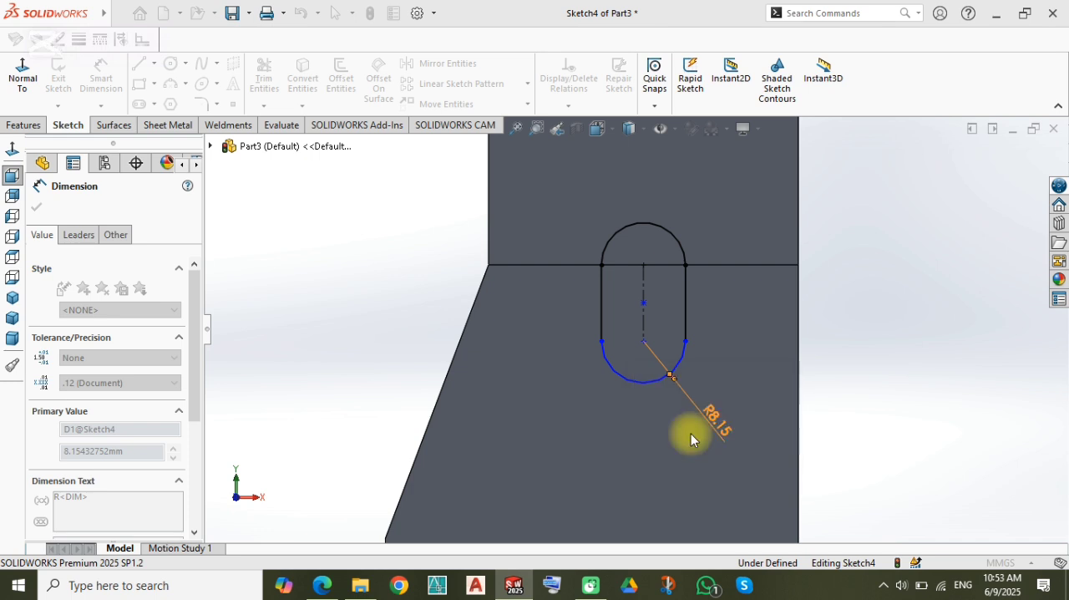
click(305, 277)
Step: Cut-extrude the slot into the front face with a Blind depth of 5 mm
key(Escape)
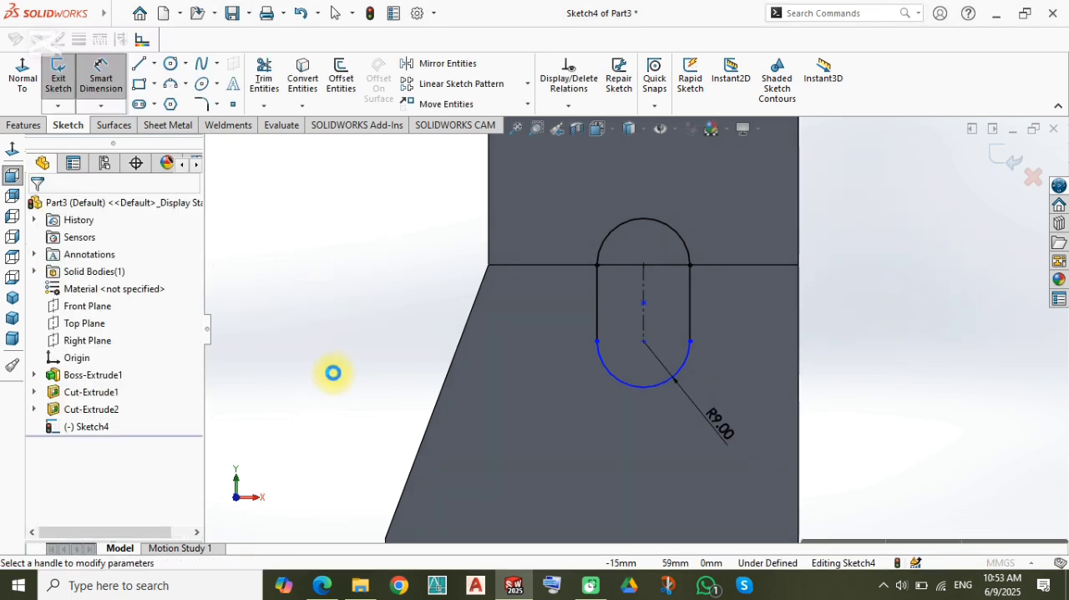
text(5)
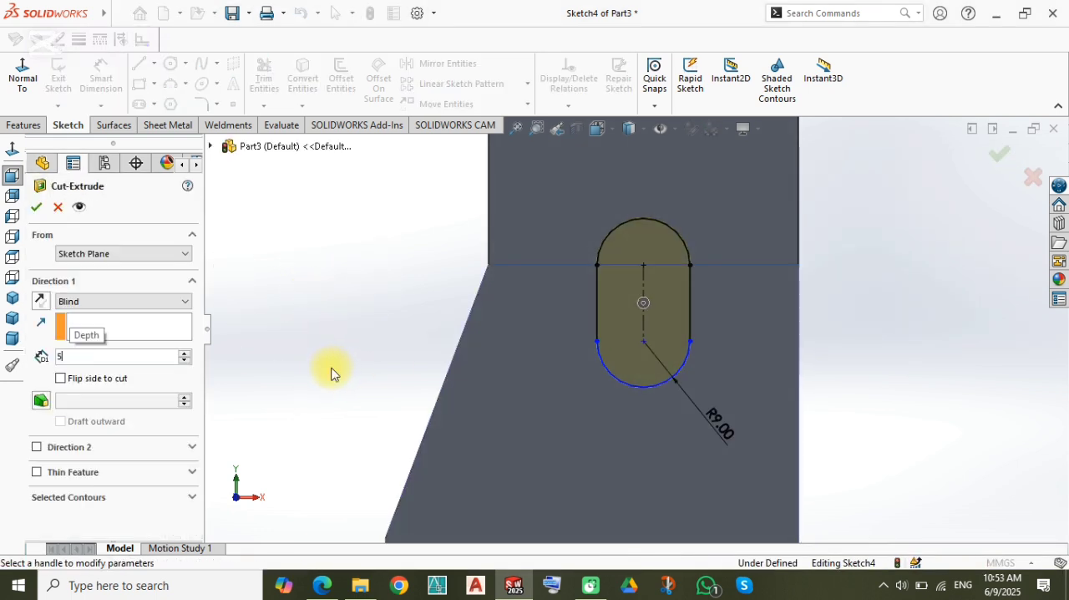
key(Return)
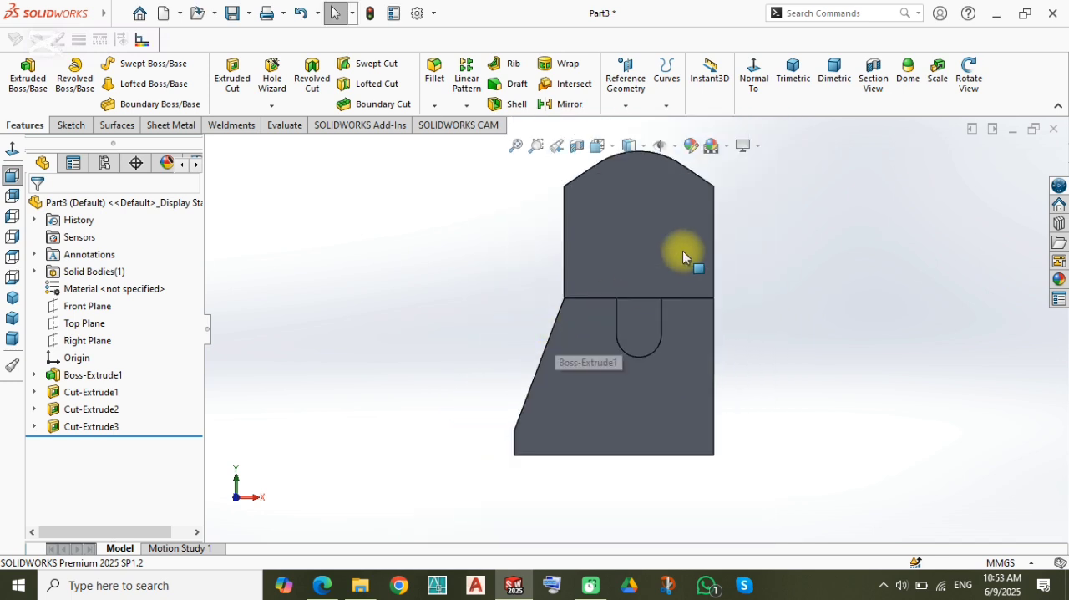
Step: Sketch a circle about 24 mm in diameter on the right side face of the part, above the bottom edge's midpoint
scroll(681, 252, down, 2)
scroll(626, 236, up, 2)
scroll(594, 215, down, 2)
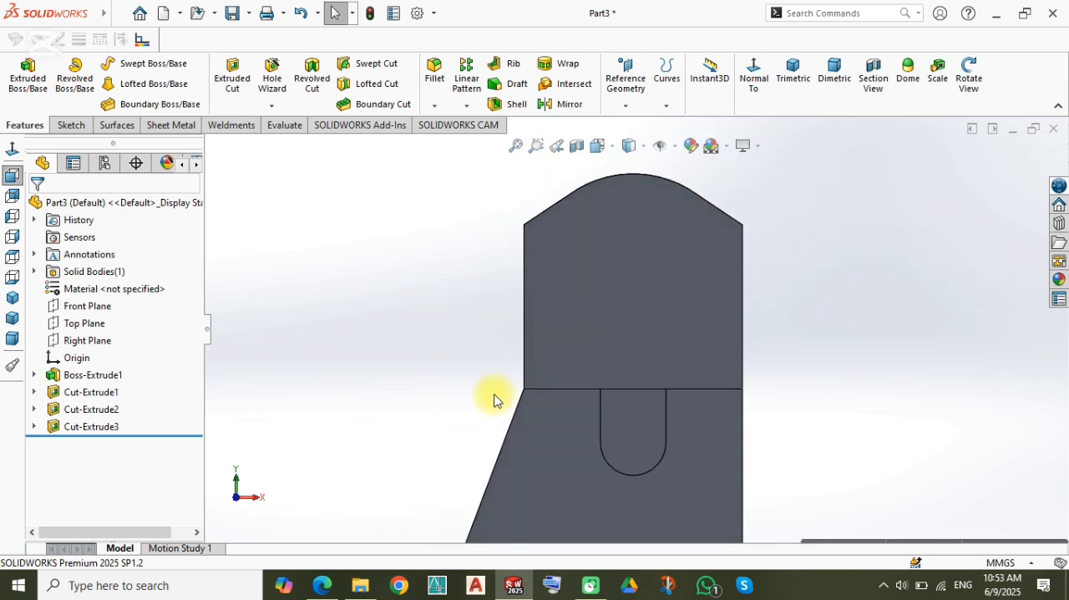
scroll(494, 395, up, 3)
mouse_move(494, 396)
middle_down()
mouse_move(575, 443)
mouse_move(574, 455)
mouse_move(530, 420)
mouse_move(470, 463)
middle_up()
scroll(618, 503, up, 2)
click(650, 403)
click(706, 359)
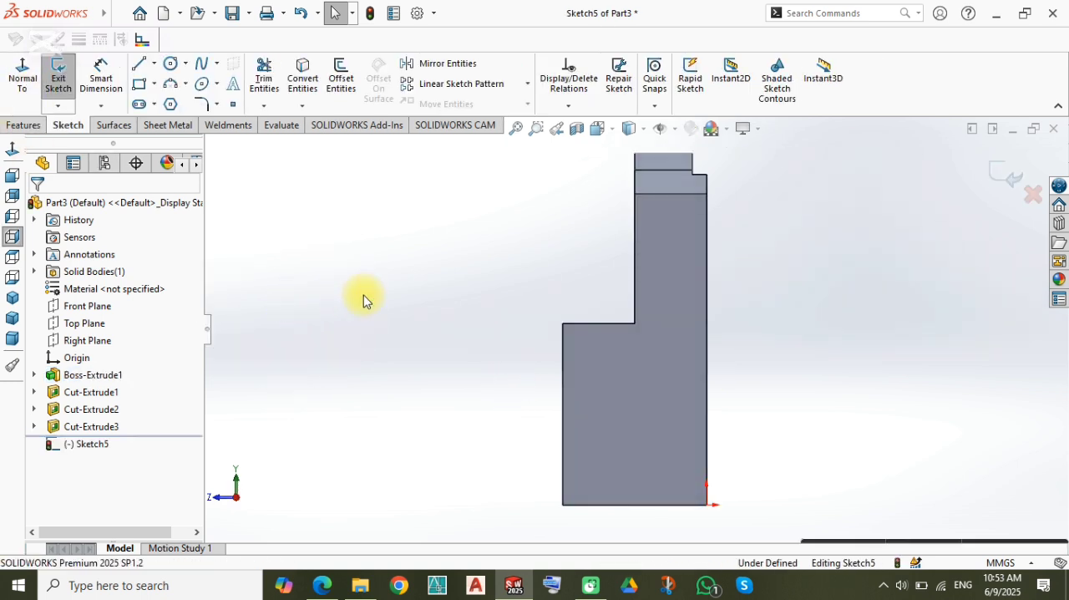
key(c)
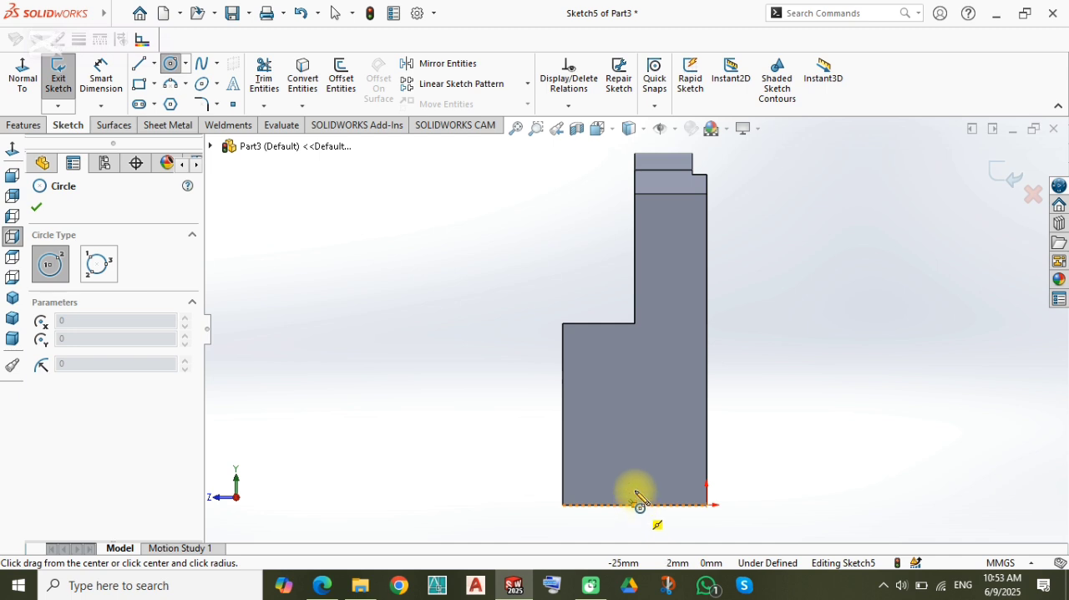
drag(634, 458, 605, 477)
Step: Dimension the circle's diameter at 20 mm
right_drag(474, 493, 493, 414)
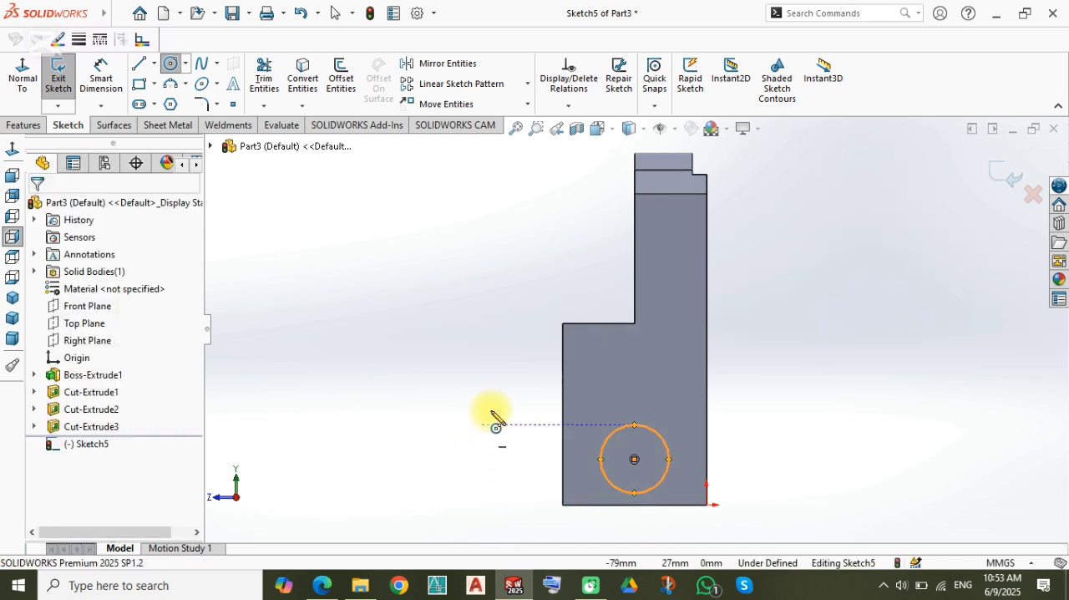
click(618, 433)
click(509, 463)
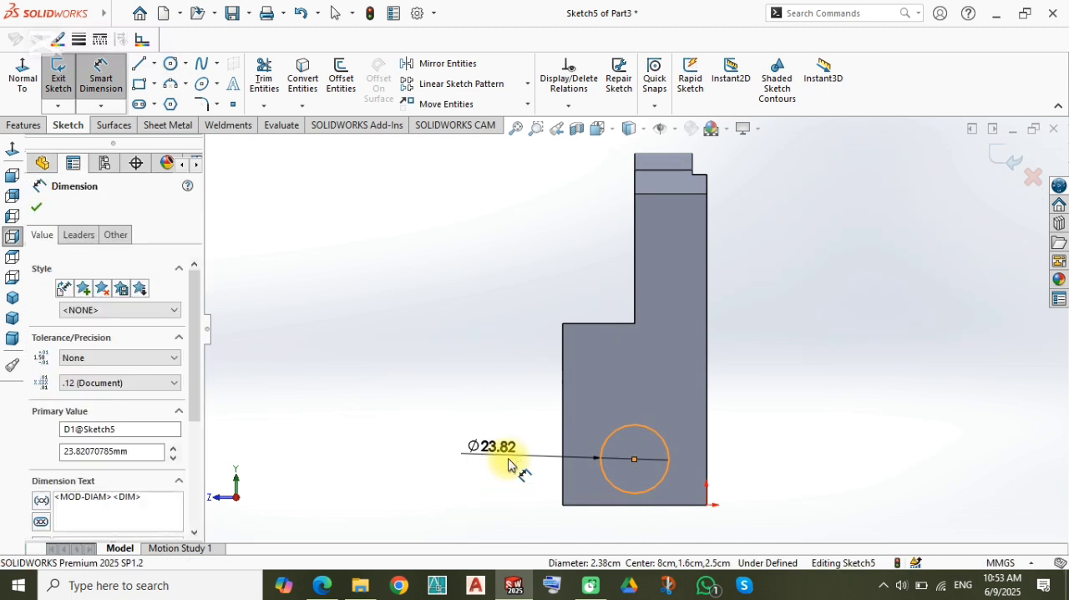
text(20)
key(Return)
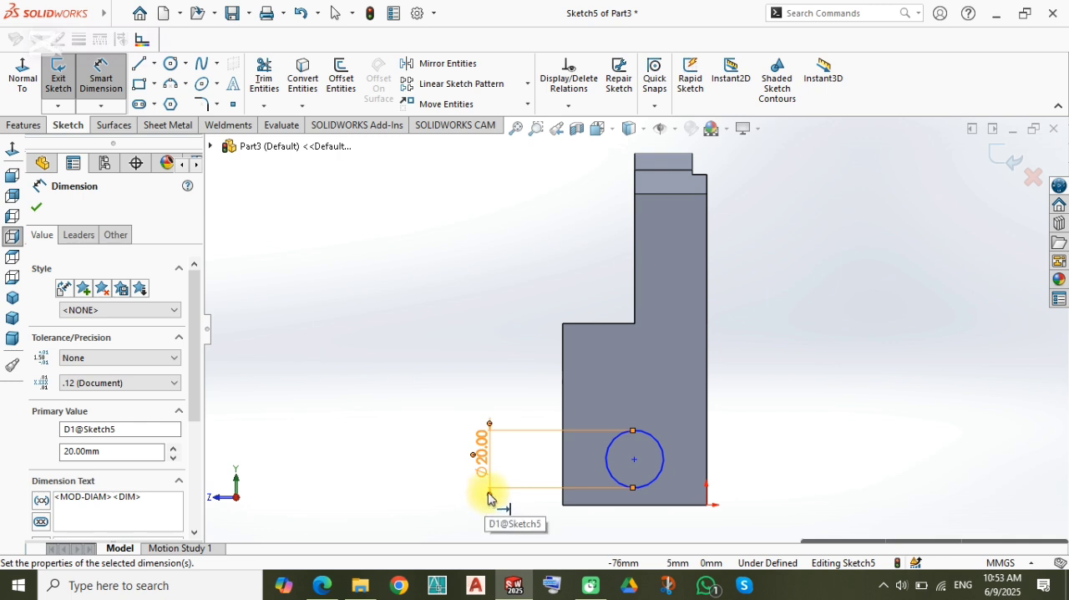
Step: Dimension the circle's centre 20 mm above the part's bottom edge
click(635, 459)
click(683, 504)
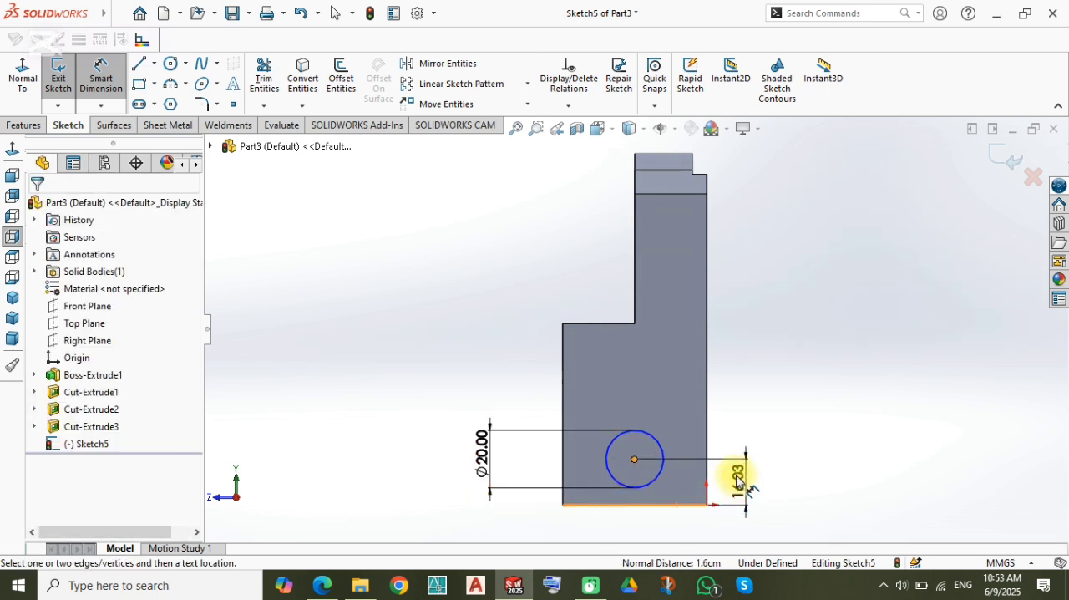
click(737, 543)
text(220)
key(Return)
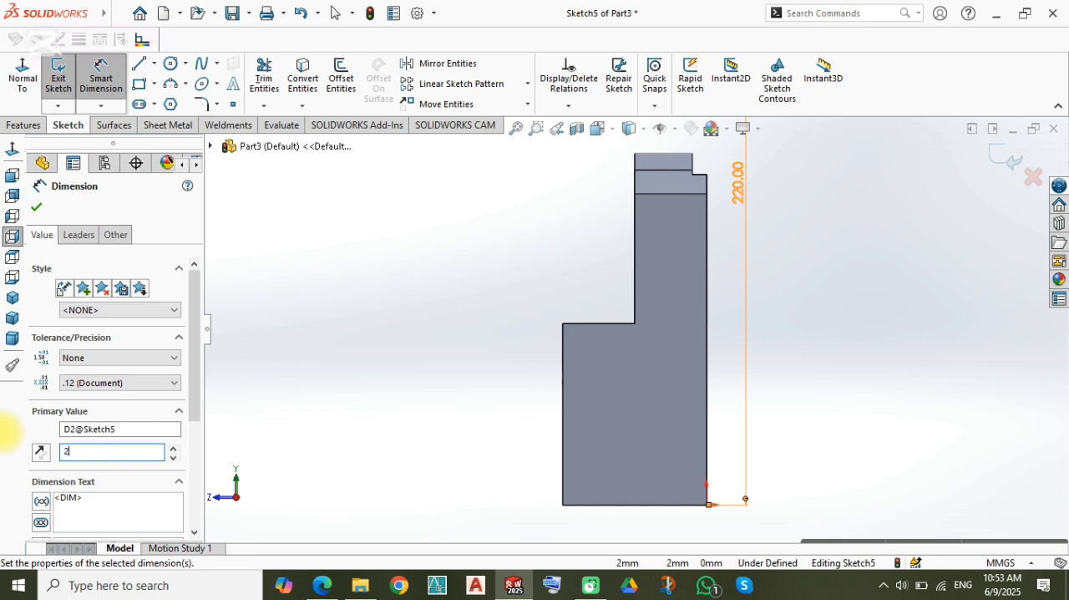
text(20)
key(Return)
key(Escape)
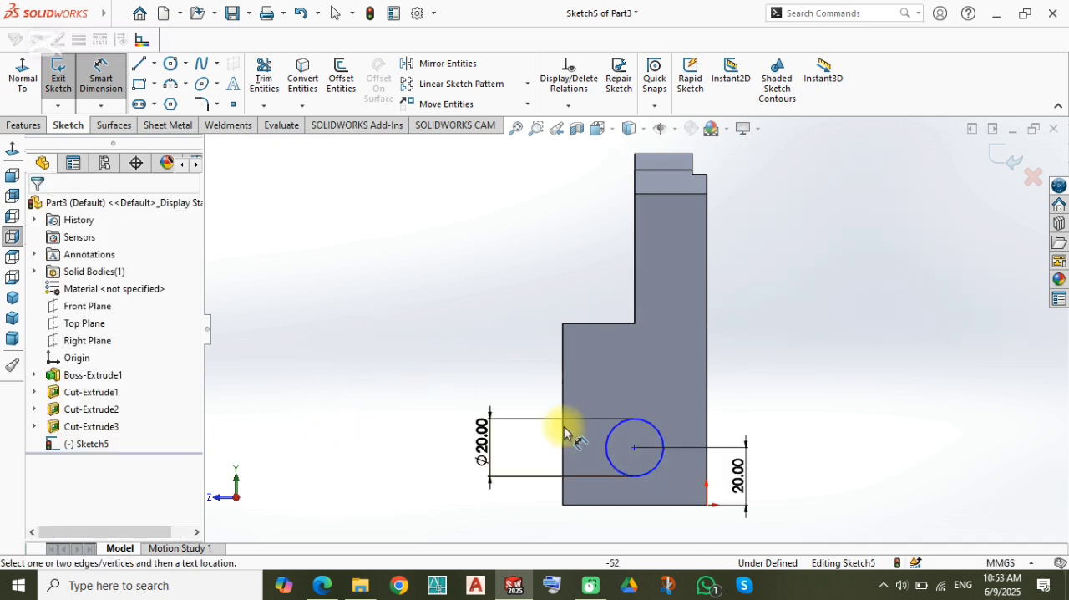
key(Escape)
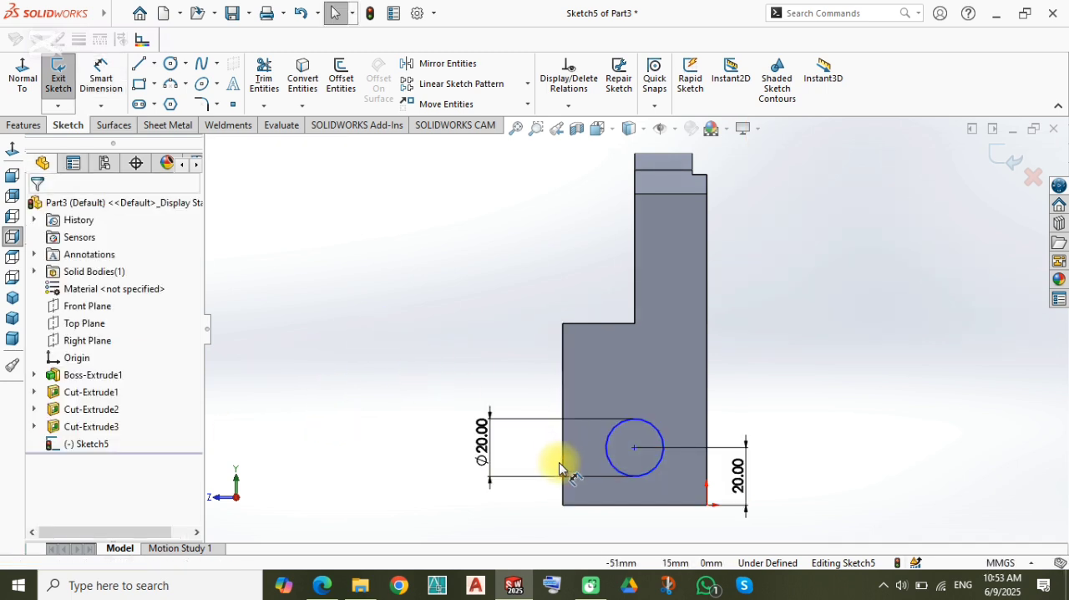
Step: Add a Vertical relation between the circle's centre and the midpoint of the side face's bottom edge
click(634, 504)
ctrl+click(634, 448)
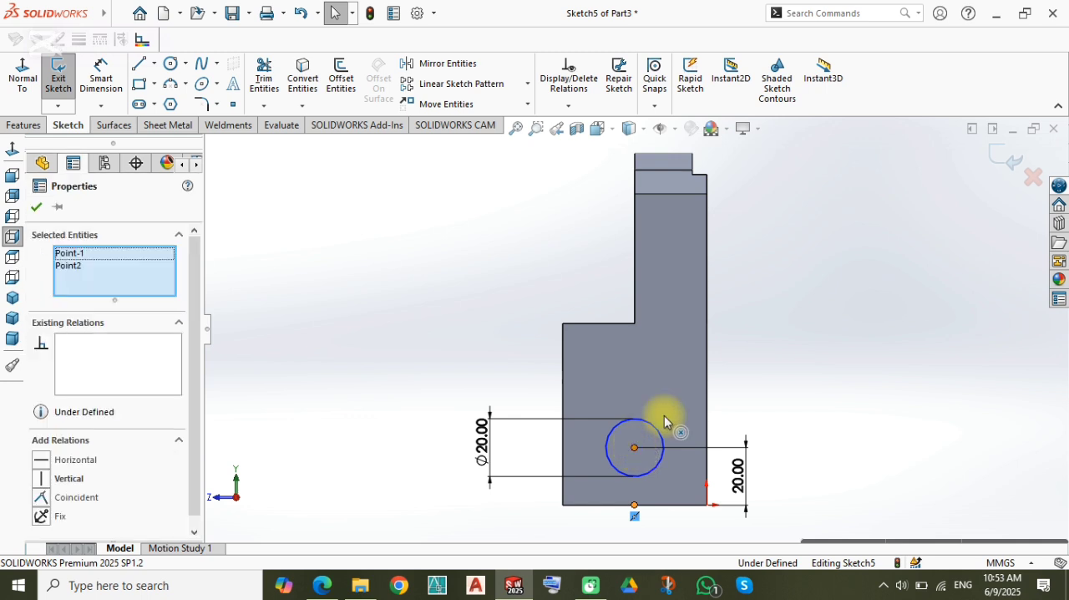
click(700, 377)
click(415, 296)
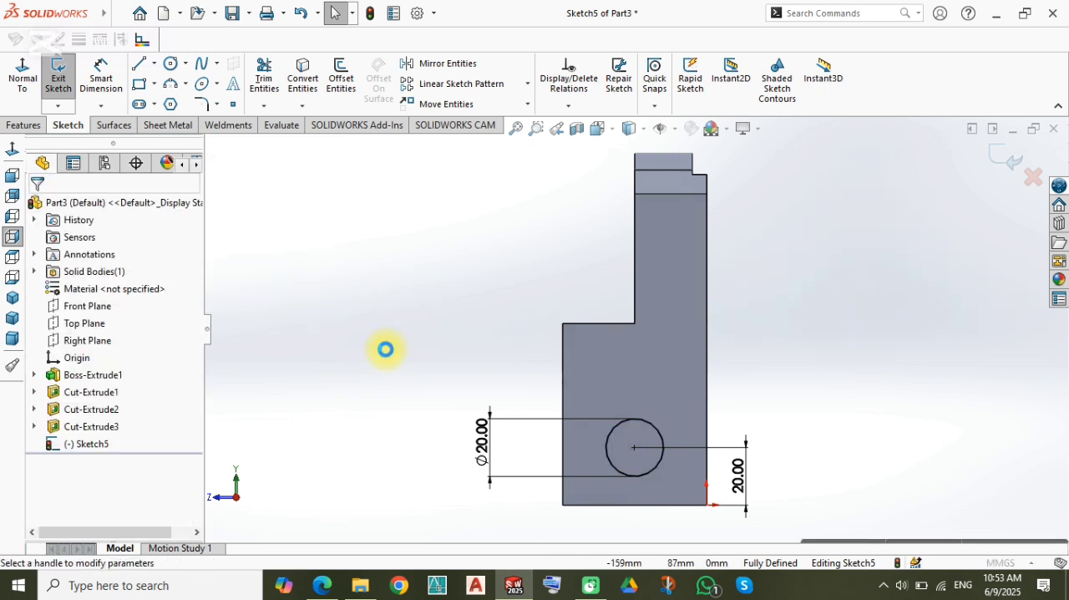
Step: Cut-extrude the 20 mm circle all the way through the body to the slanted side
middle_drag(359, 361, 461, 440)
scroll(643, 438, up, 1)
drag(703, 430, 503, 430)
key(Return)
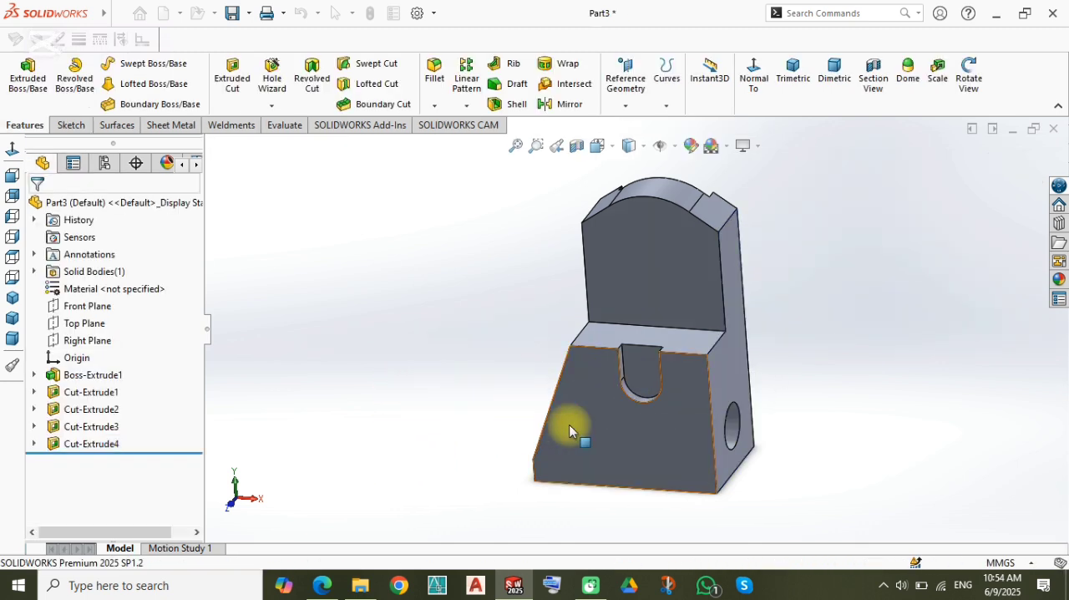
Step: Sketch a corner rectangle about 24 mm high on the lower front face, from the origin corner across to the opposite vertical edge
mouse_move(573, 429)
middle_down()
mouse_move(606, 362)
mouse_move(540, 375)
mouse_move(628, 428)
mouse_move(641, 396)
middle_up()
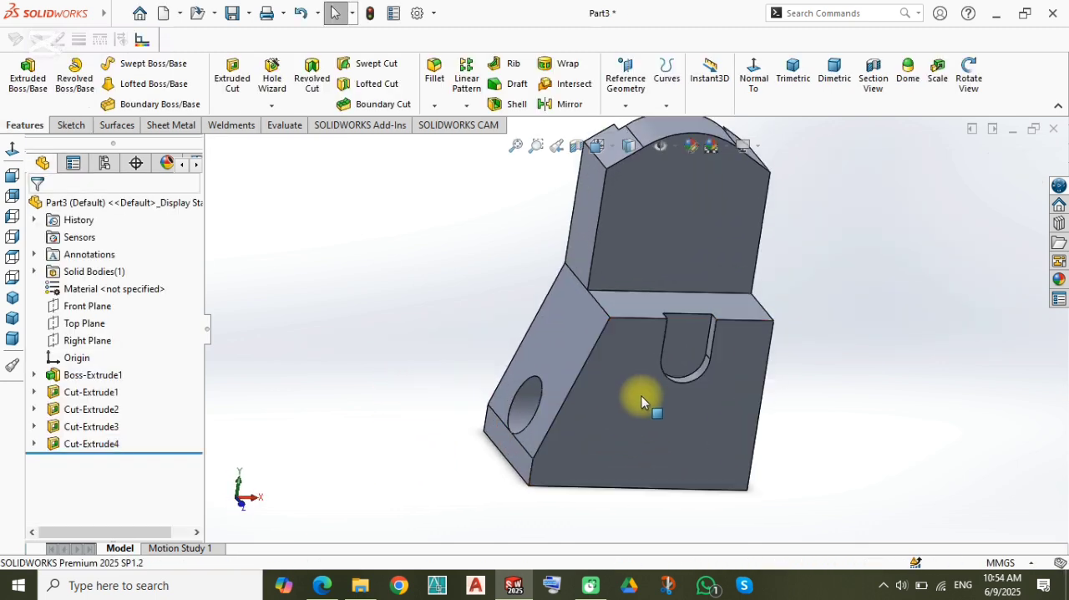
scroll(551, 410, down, 3)
click(551, 411)
click(629, 367)
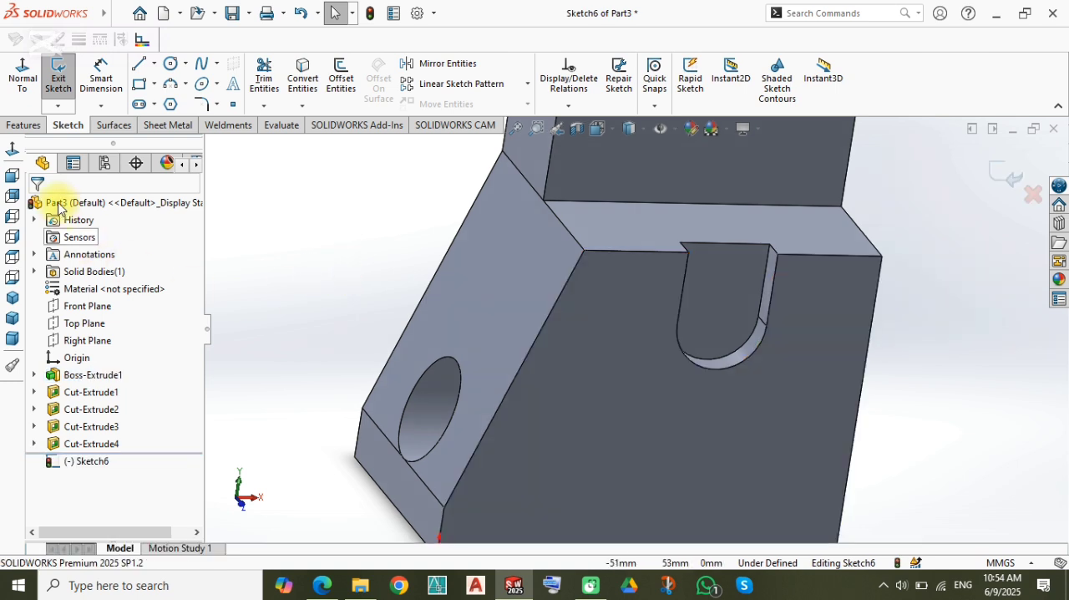
click(12, 175)
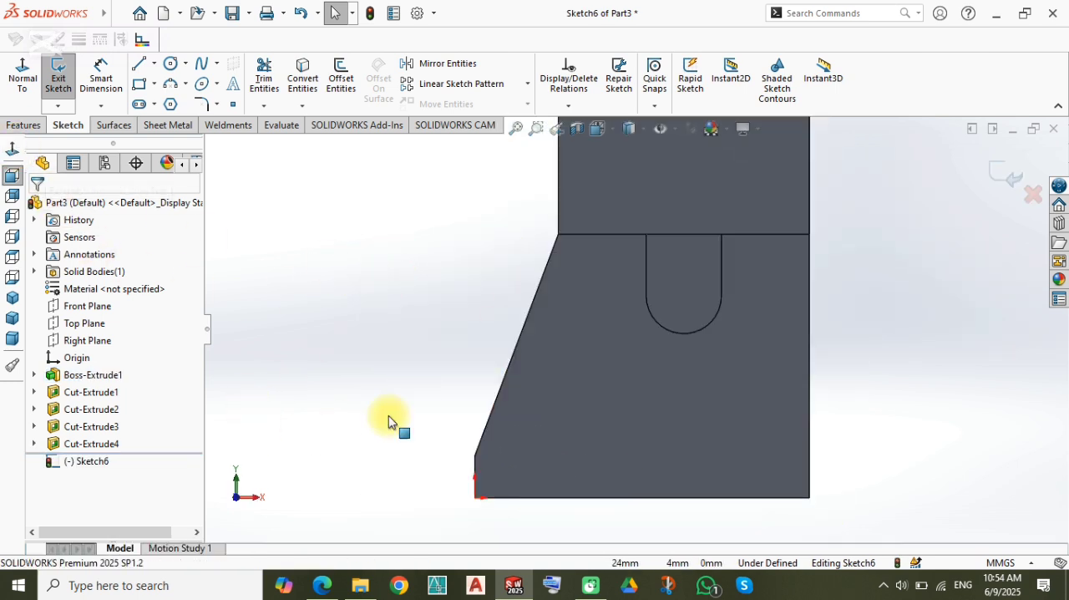
click(140, 87)
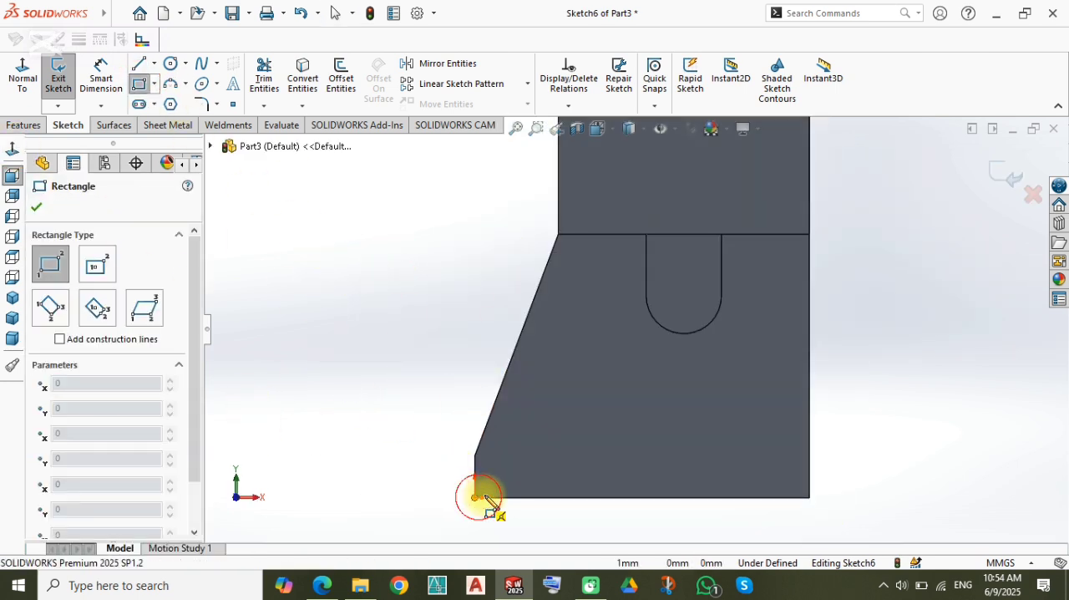
click(475, 497)
click(809, 396)
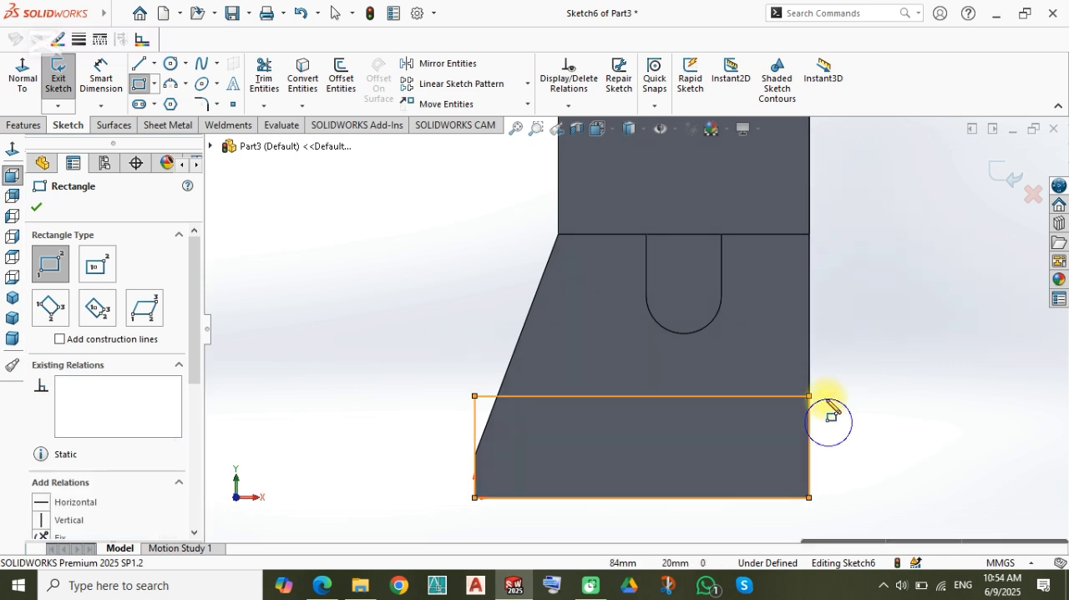
Step: Dimension the rectangle's height at 20 mm
key(d)
click(807, 435)
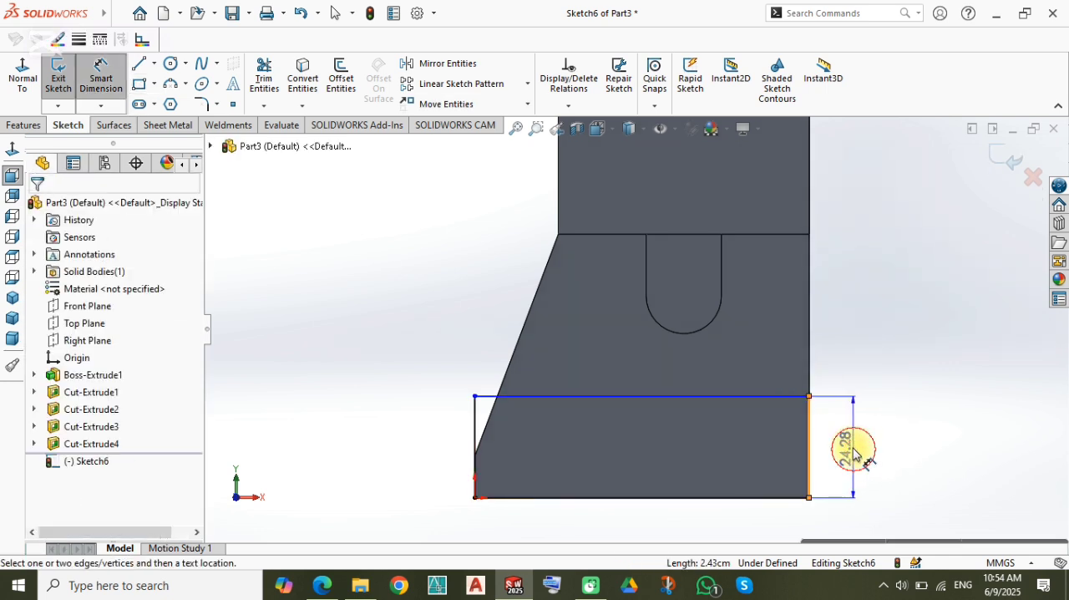
click(852, 452)
text(20)
key(Return)
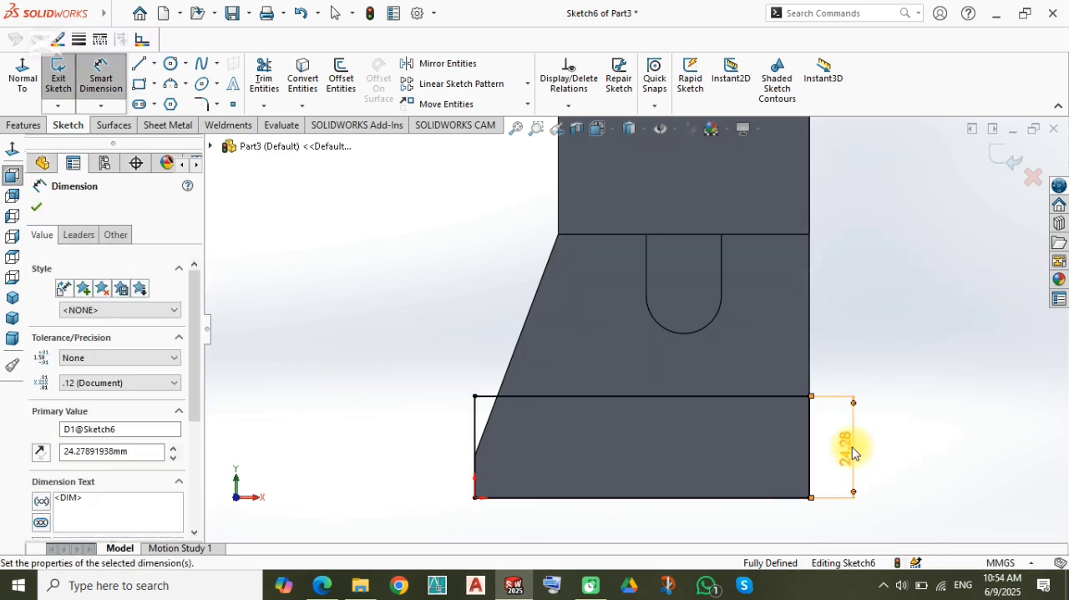
Step: Change the height of the rectangle to 15 mm
double_click(110, 451)
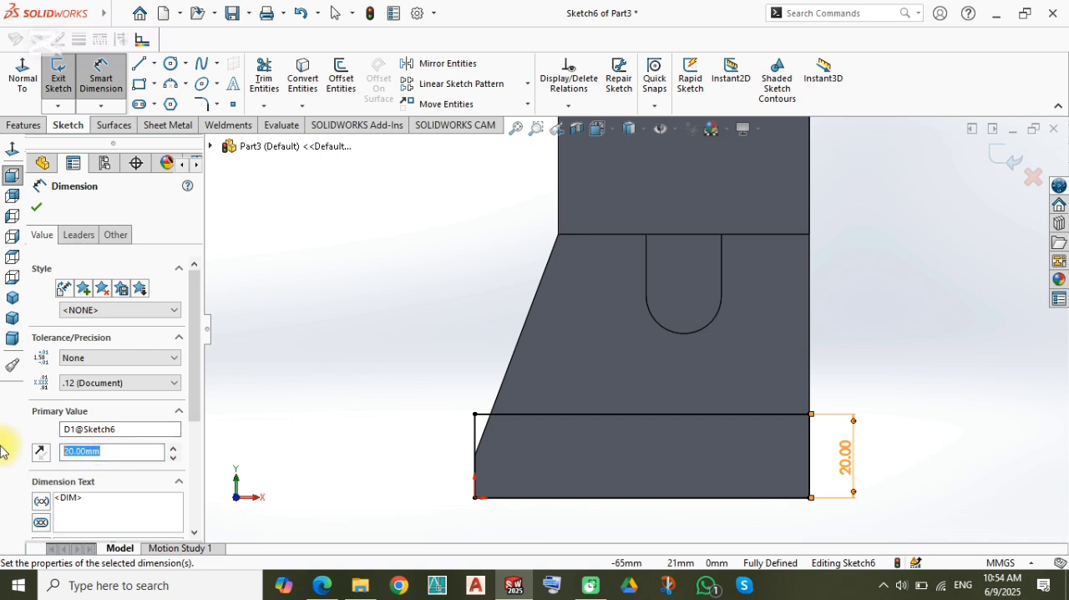
text(15)
key(Return)
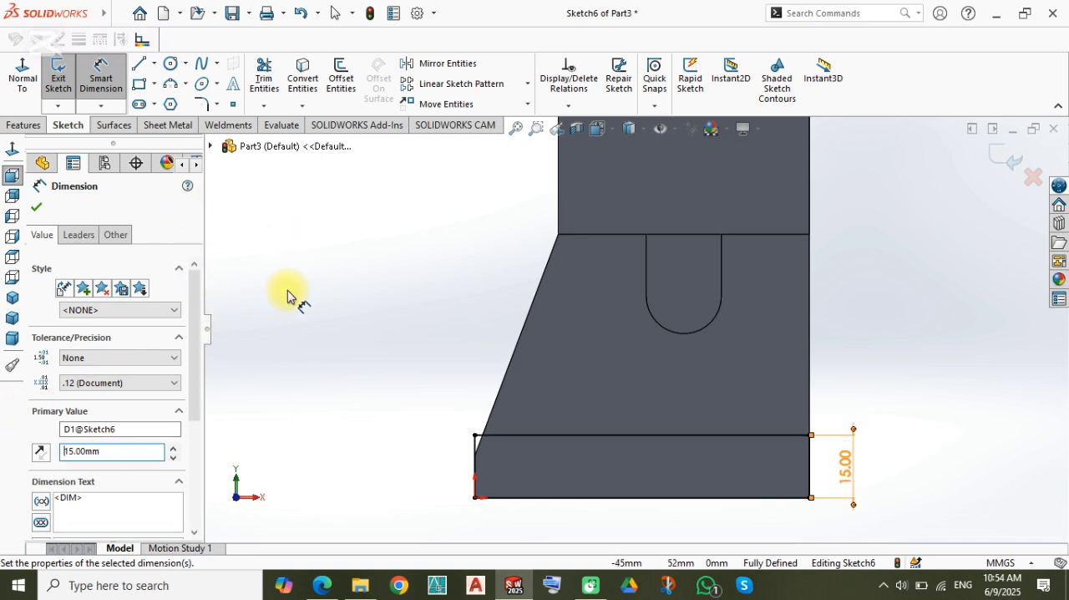
click(316, 336)
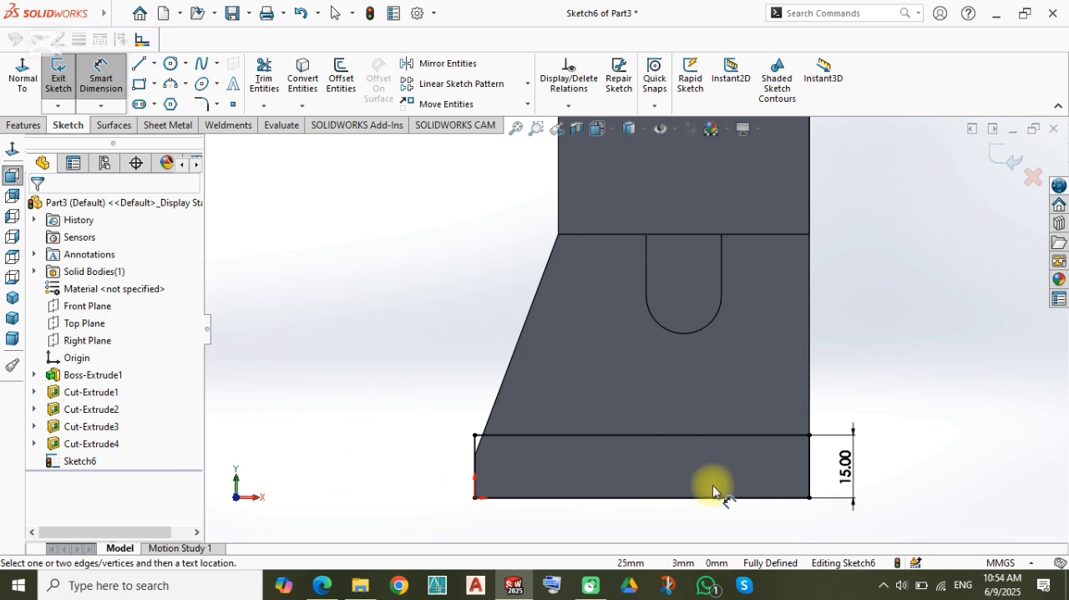
Step: Set the rectangle's height dimension back to 20 mm
double_click(838, 465)
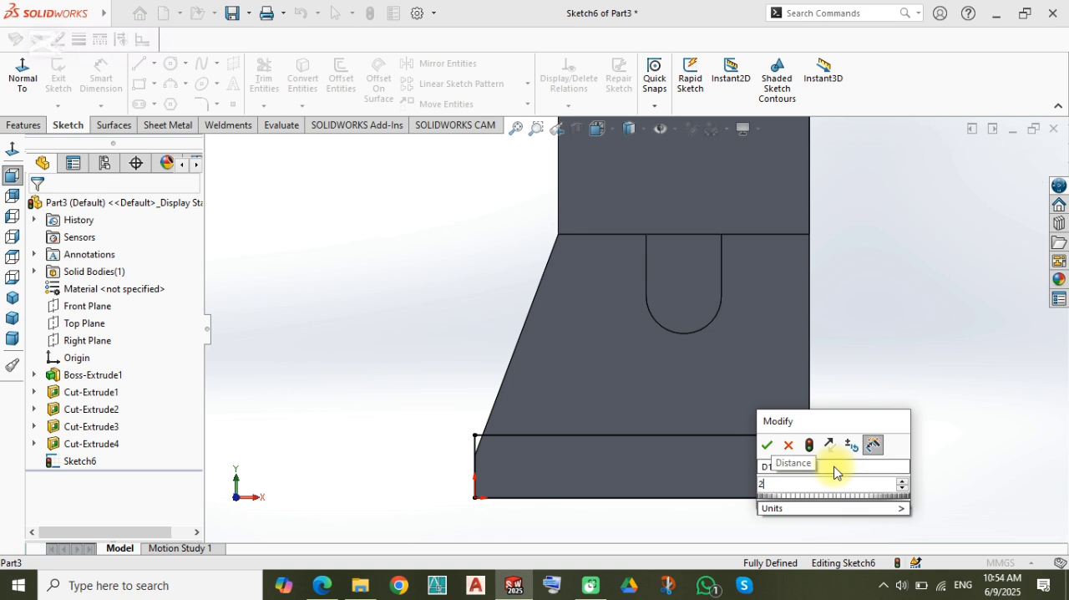
key(Return)
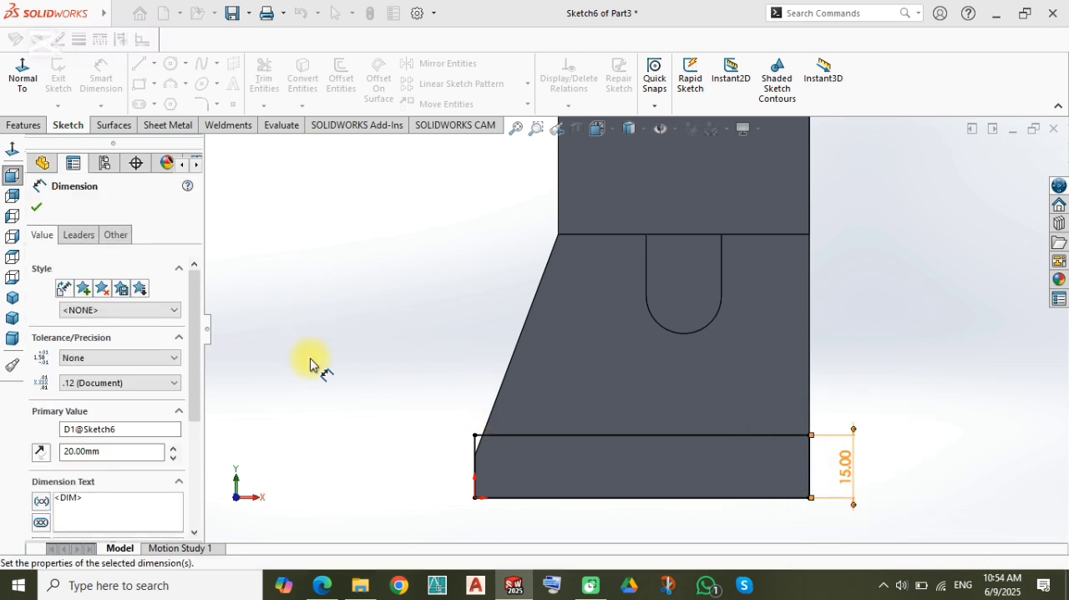
Step: Cut-extrude the 20 mm high base rectangle 5 mm deep into the front face
click(307, 410)
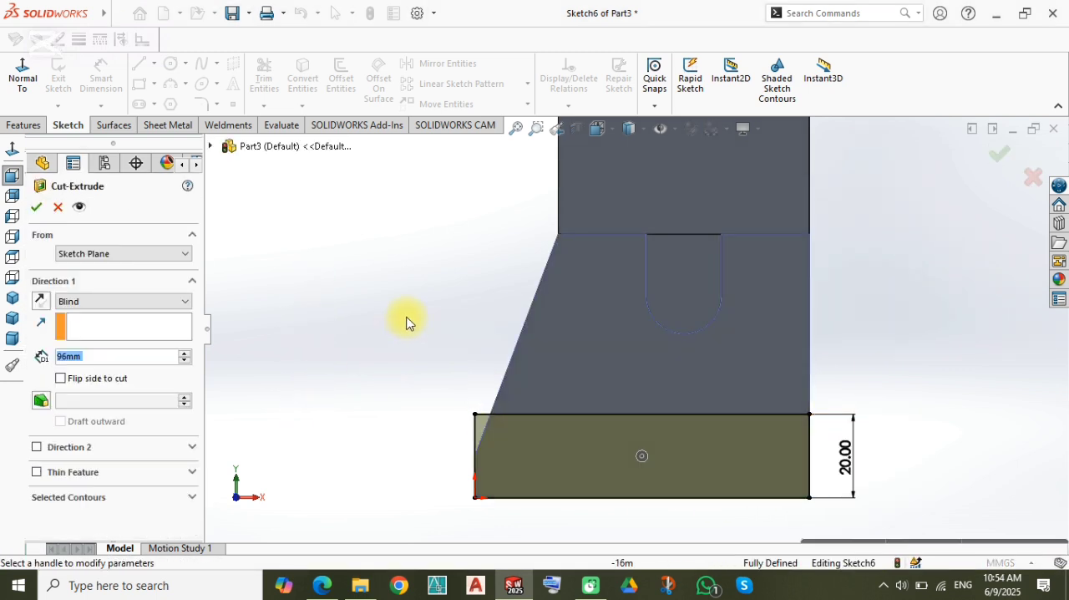
middle_drag(407, 317, 444, 382)
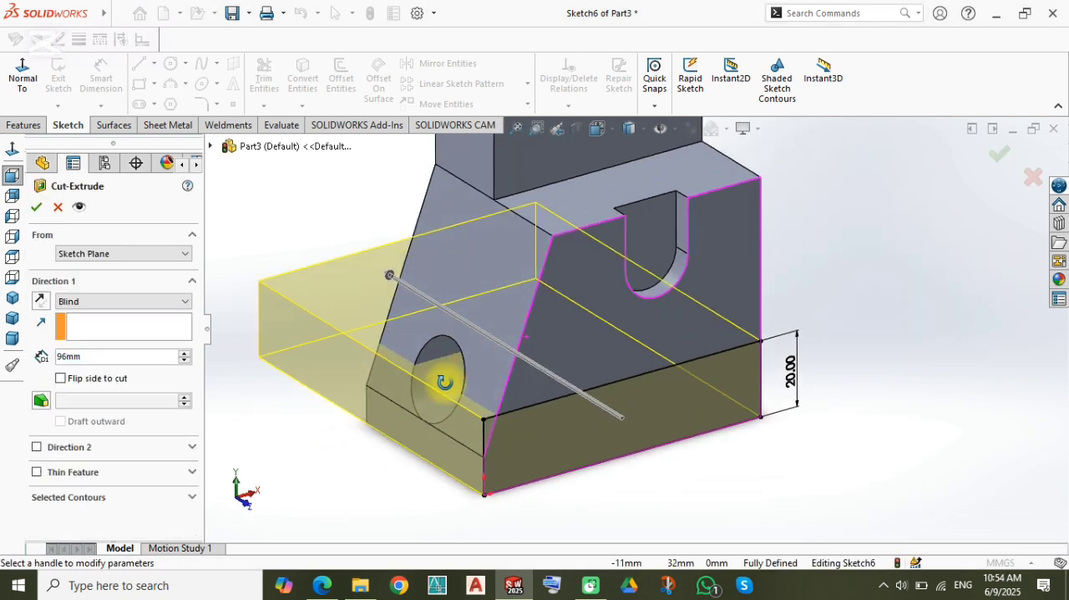
click(116, 357)
text(5)
key(Return)
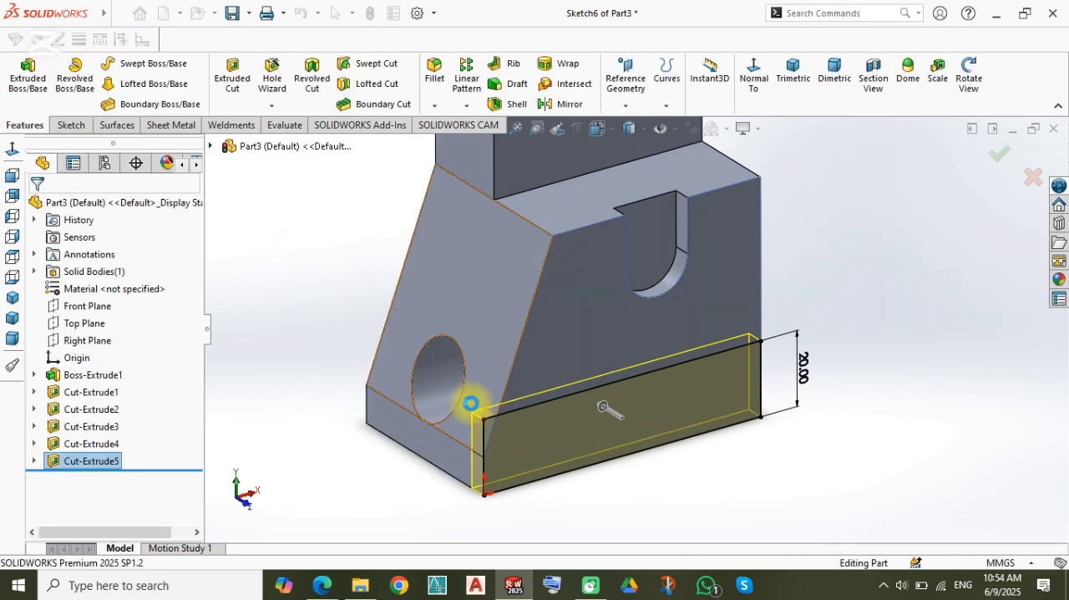
Step: Open the diameter dimension of the side through-hole for checking and accept it as it is
click(440, 382)
double_click(827, 386)
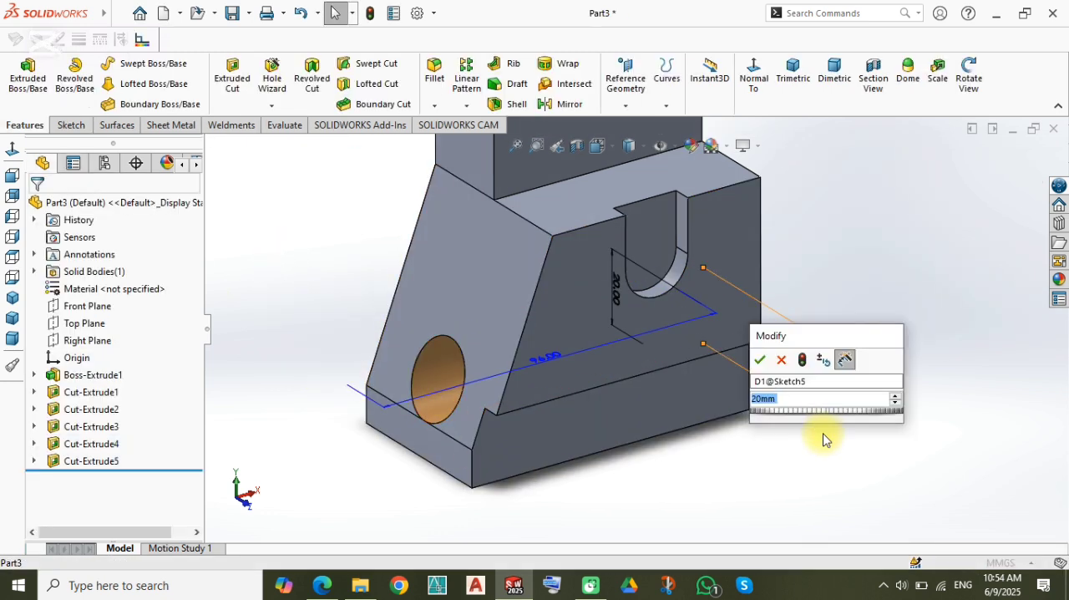
click(613, 449)
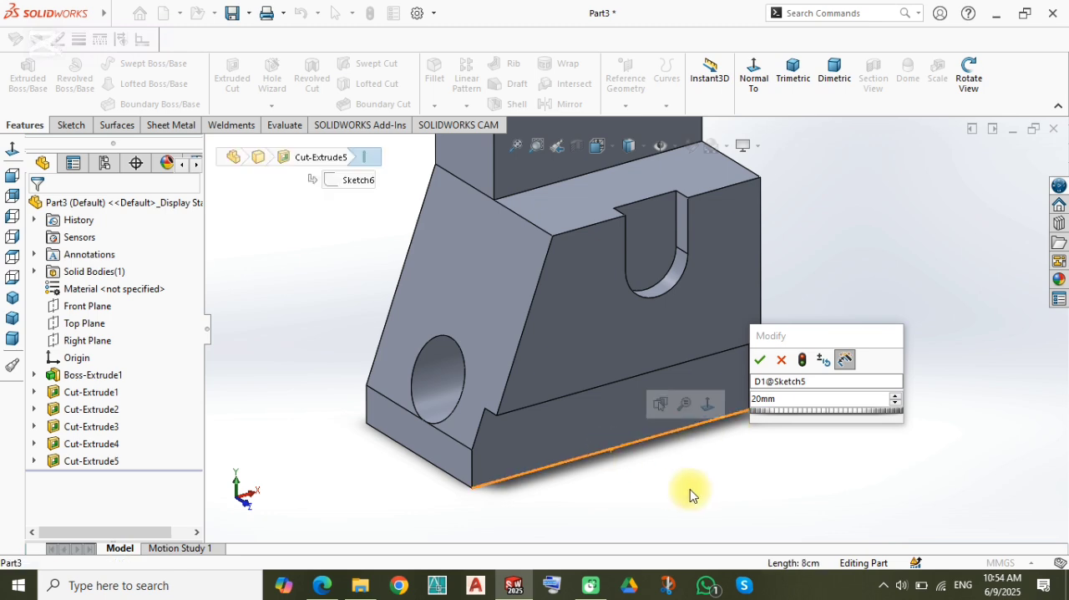
click(691, 488)
double_click(521, 425)
click(710, 467)
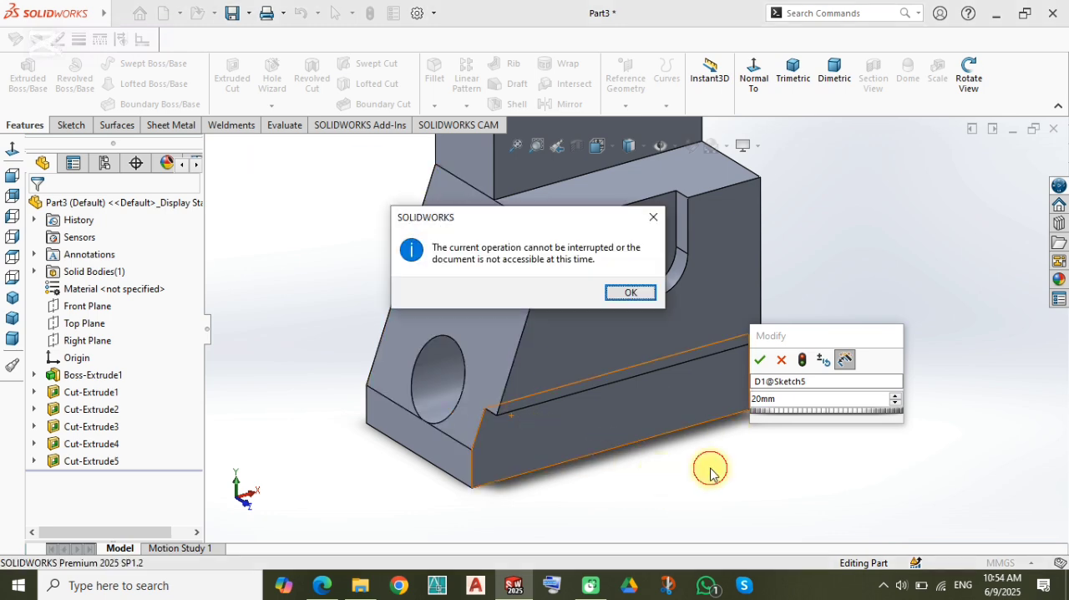
click(759, 359)
Step: Set the height of the side hole's centre above the bottom edge to 25 mm
double_click(441, 371)
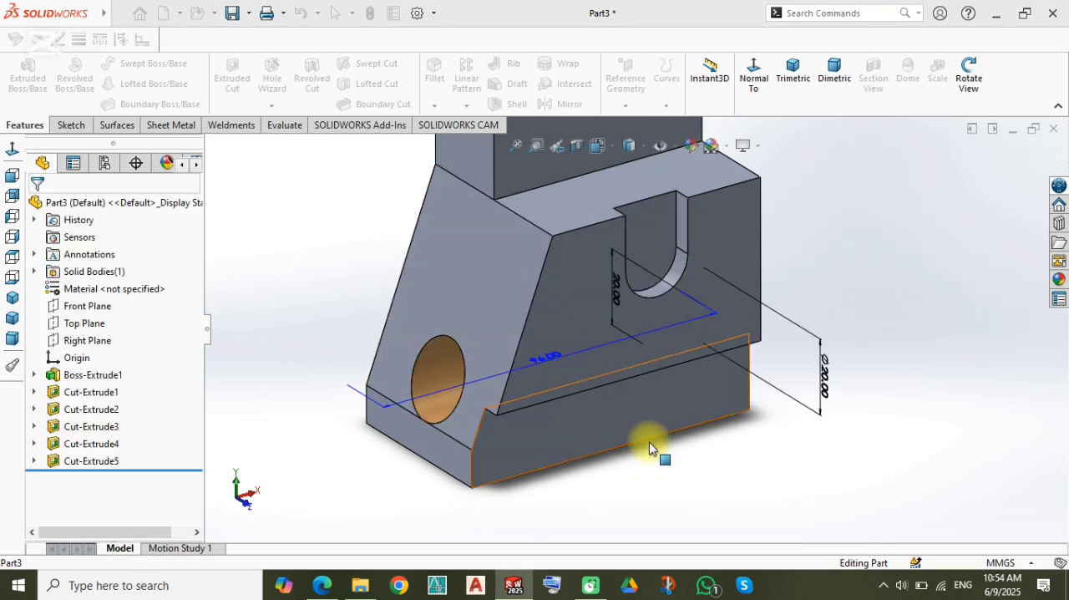
middle_drag(711, 447, 670, 381)
mouse_move(427, 368)
middle_down()
mouse_move(754, 401)
mouse_move(895, 358)
middle_up()
double_click(895, 358)
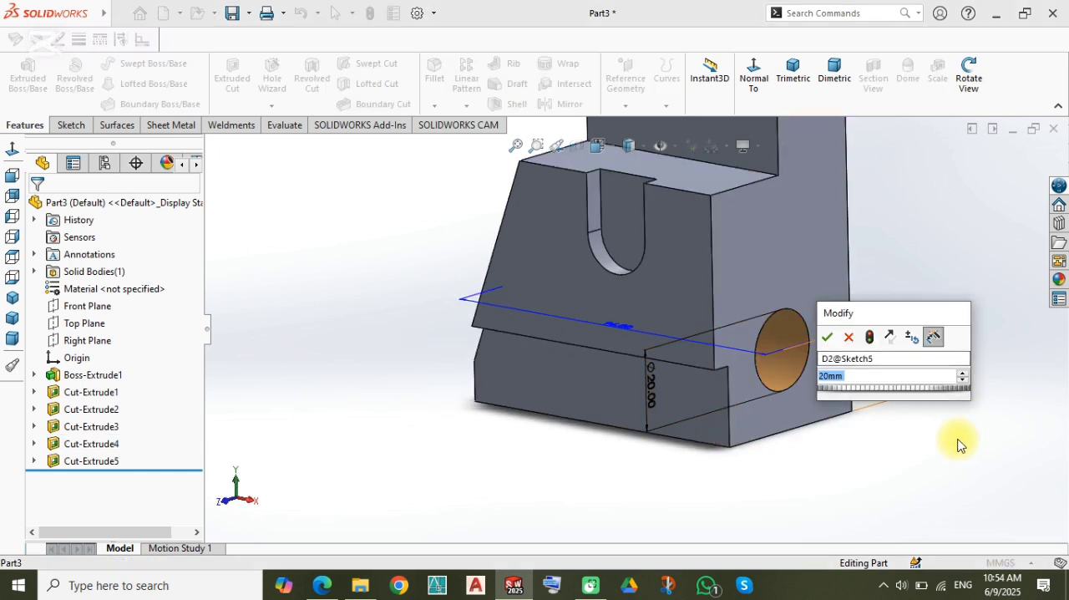
text(25)
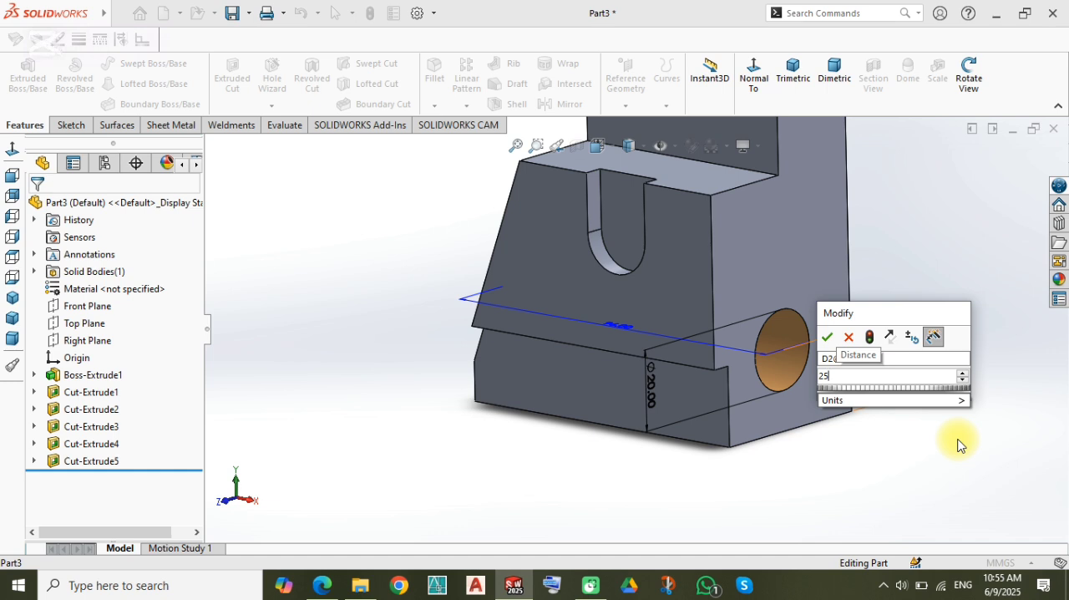
key(Return)
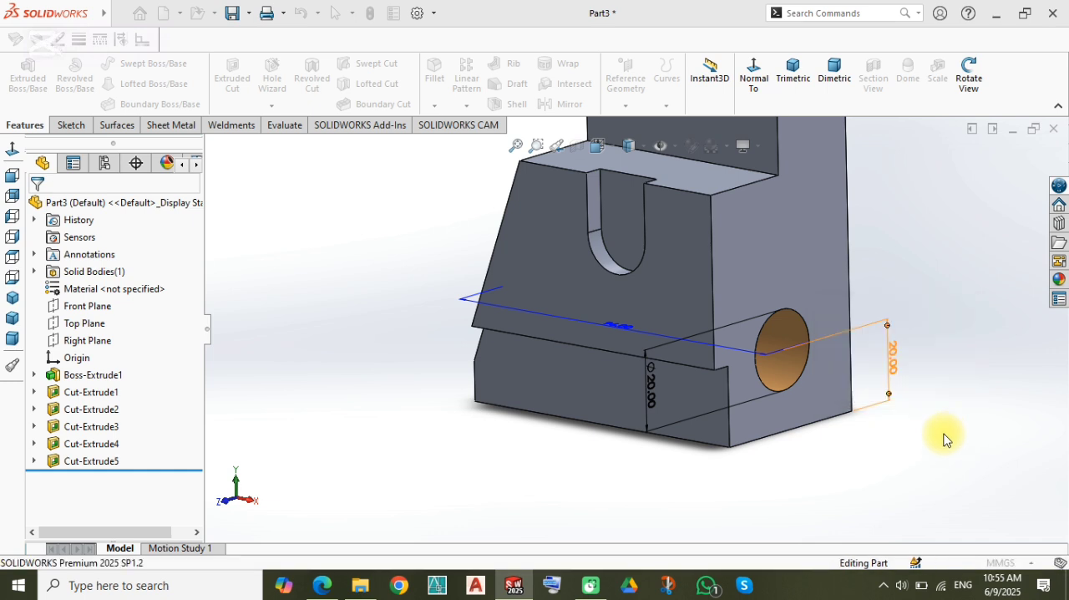
click(368, 261)
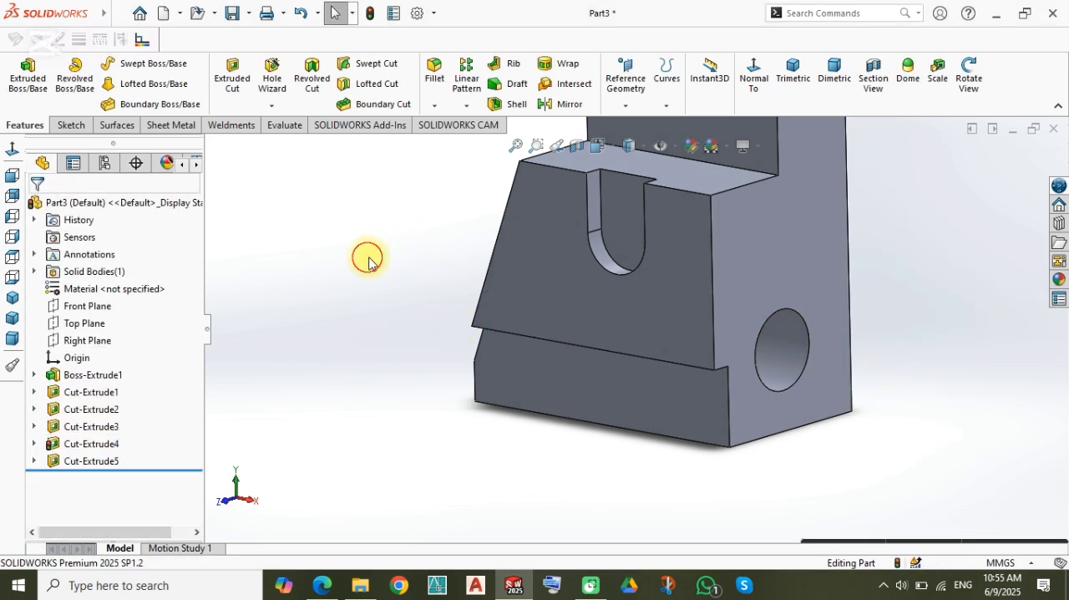
Step: Start a sketch on the recessed upper front face and view it straight on
click(10, 174)
middle_drag(506, 306, 737, 325)
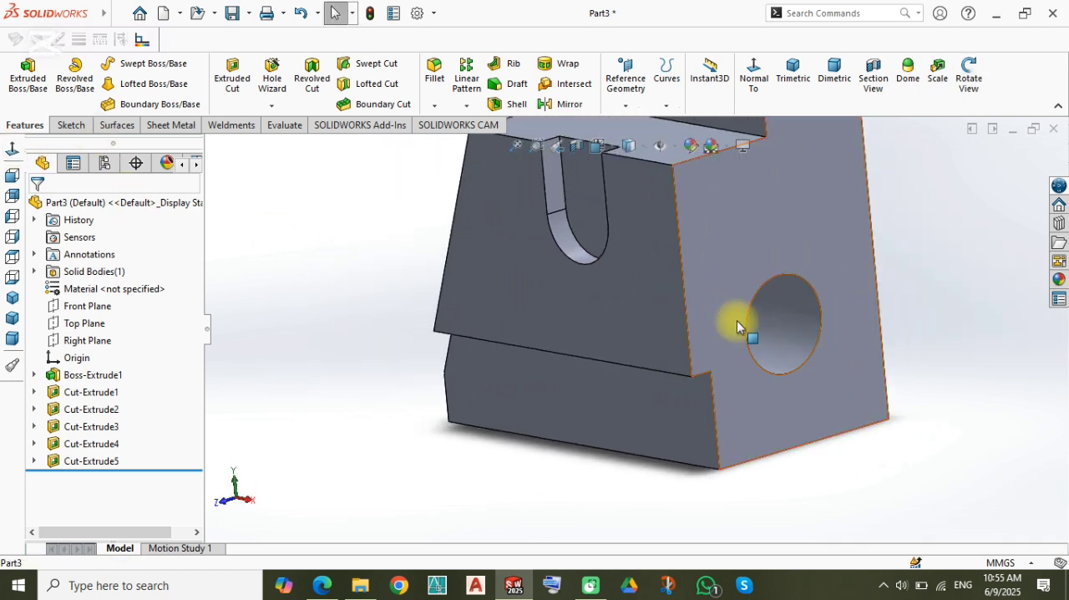
mouse_move(767, 288)
middle_down()
mouse_move(643, 226)
mouse_move(579, 278)
mouse_move(625, 264)
middle_up()
scroll(626, 254, up, 2)
scroll(627, 219, down, 4)
click(623, 293)
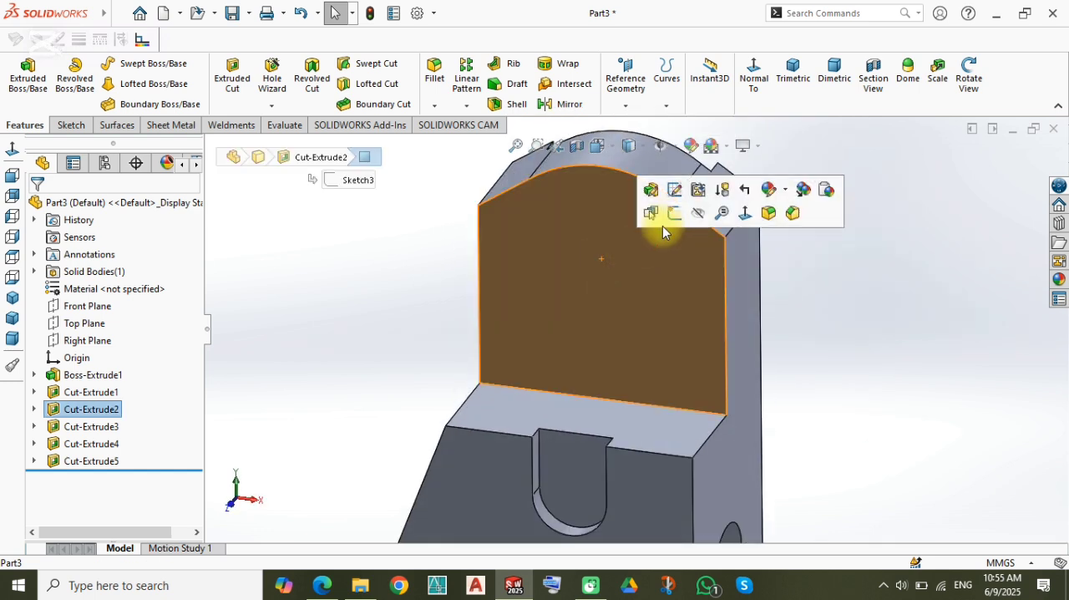
click(674, 213)
click(417, 236)
click(21, 74)
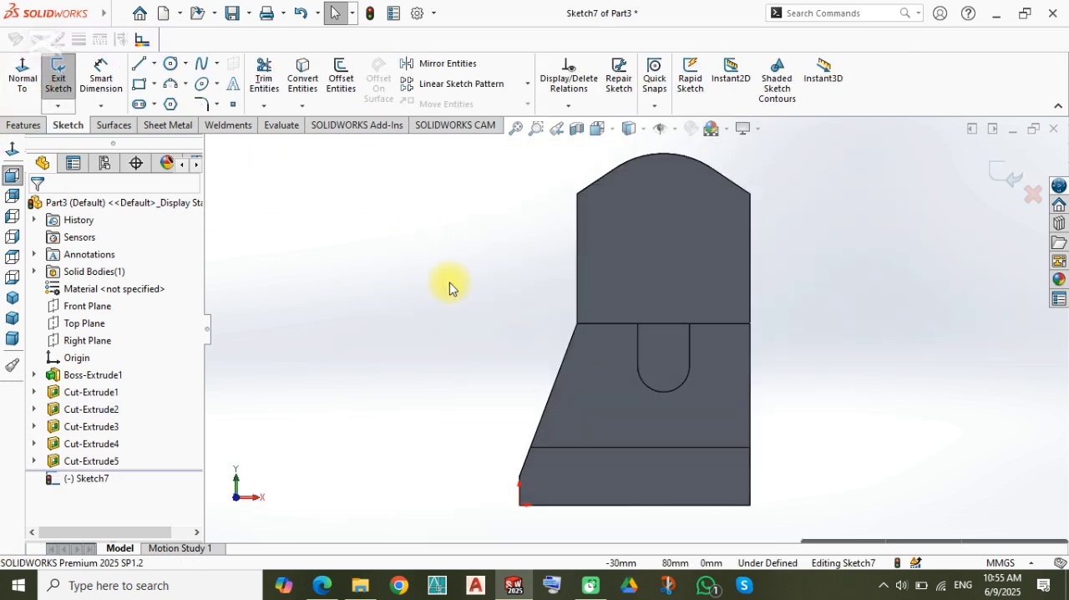
Step: Sketch a three-point arc across the upper face between its vertical edges, its crown about 24 mm above the face's lower edge
scroll(616, 306, down, 3)
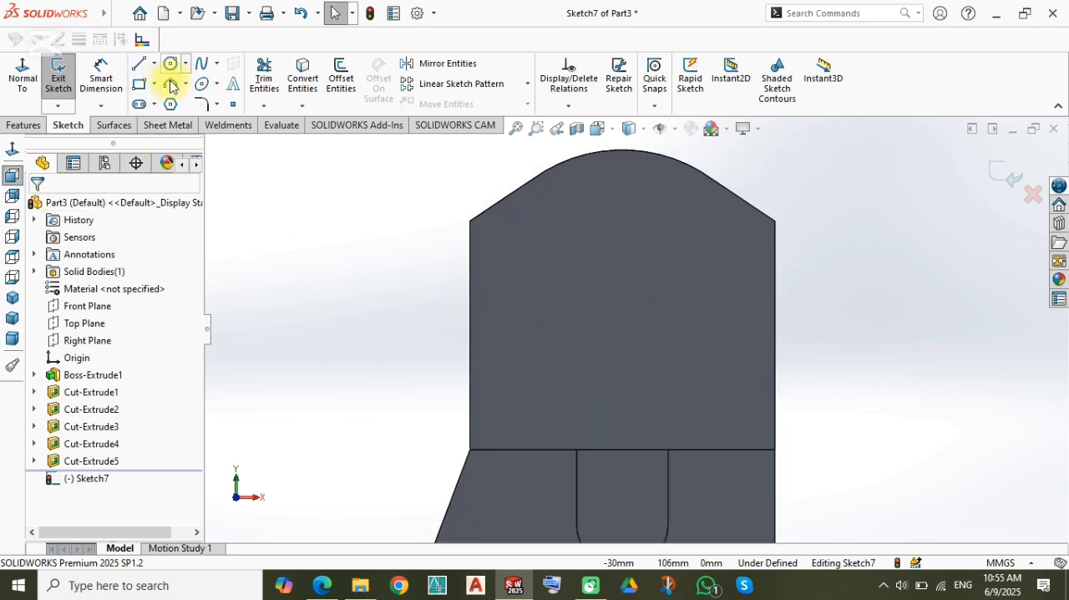
click(472, 351)
click(775, 352)
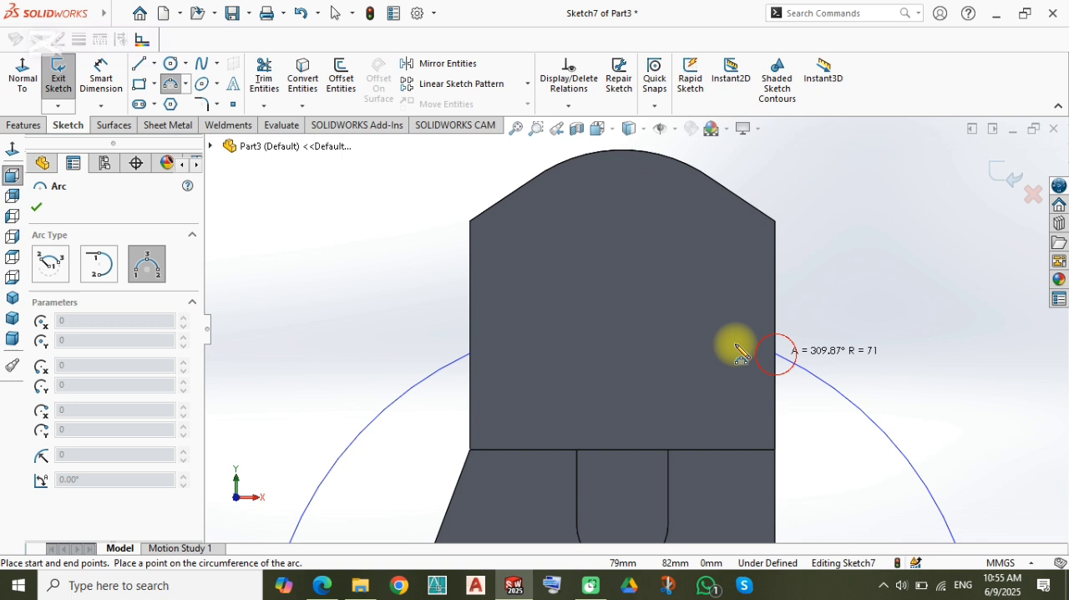
click(671, 338)
scroll(639, 476, up, 3)
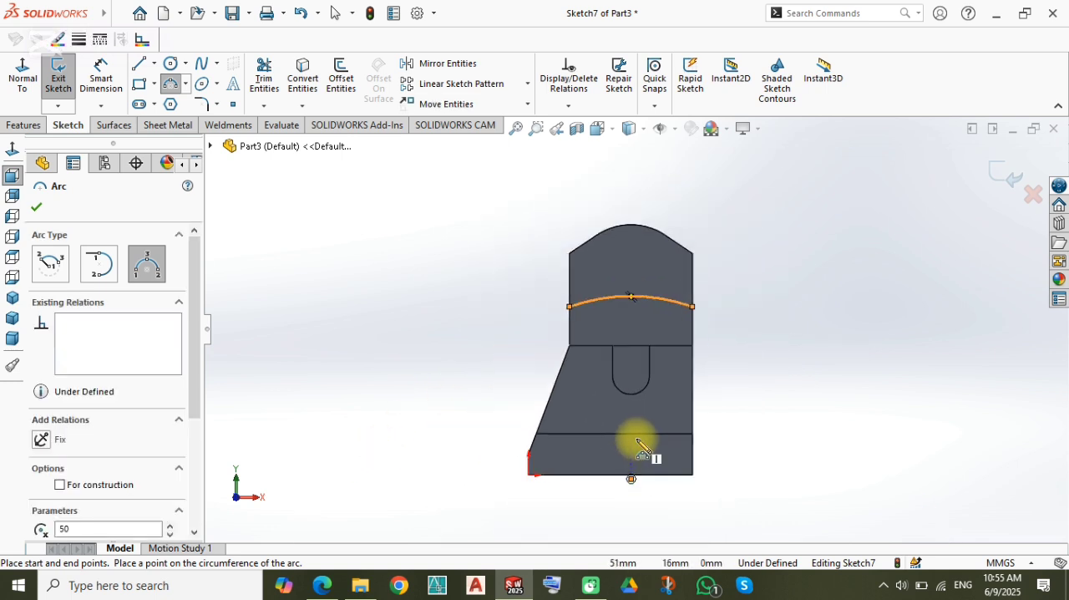
scroll(643, 451, down, 2)
key(Escape)
Step: Measure the horizontal distance from the arc's centre point to the right vertical edge and check the arc's two endpoints
click(631, 482)
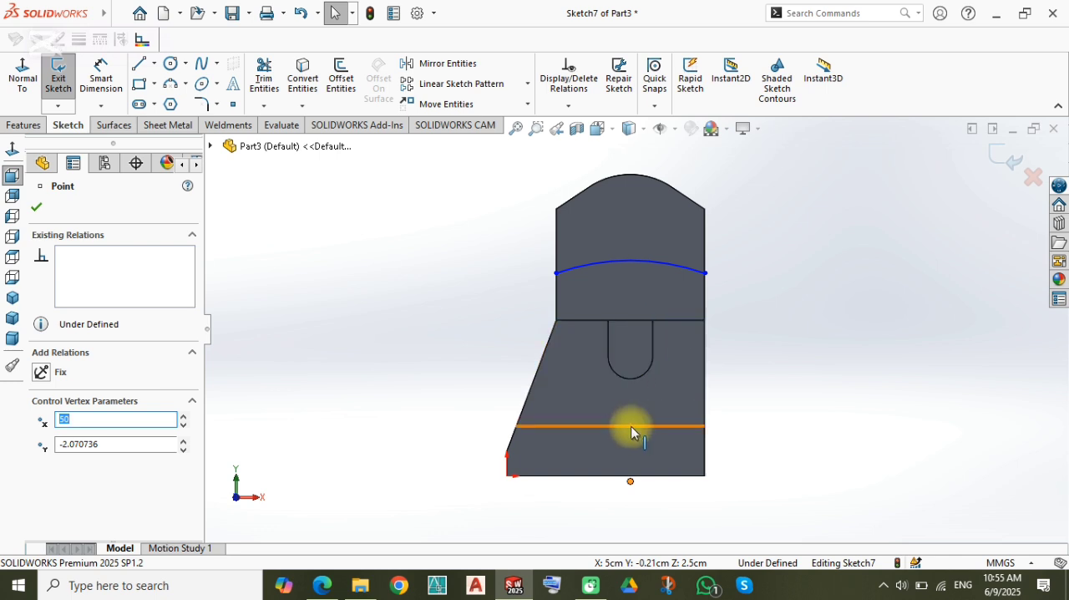
click(412, 405)
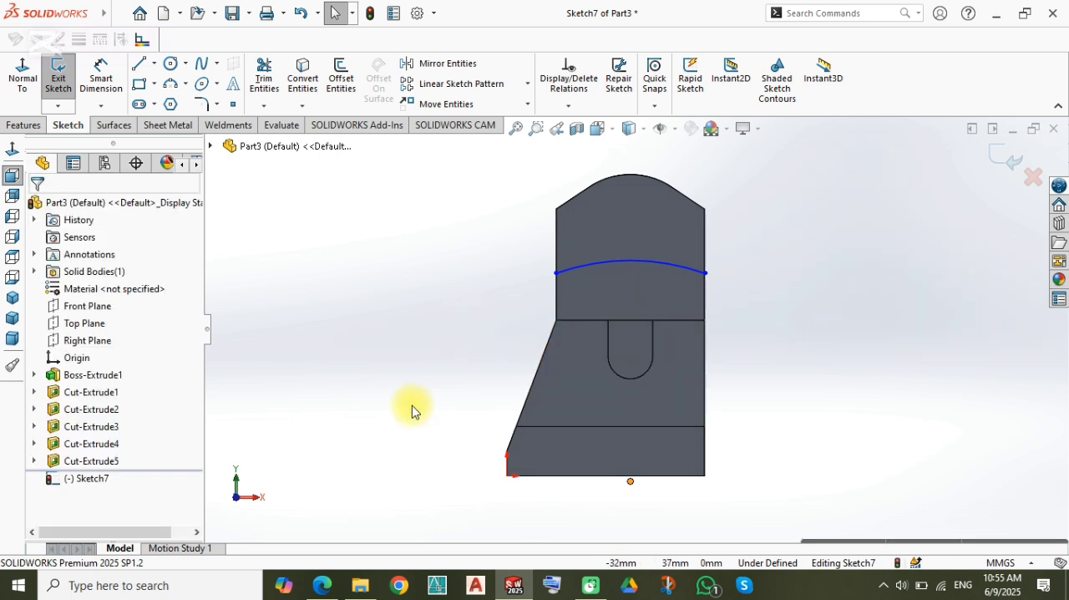
right_drag(412, 424, 416, 335)
click(632, 480)
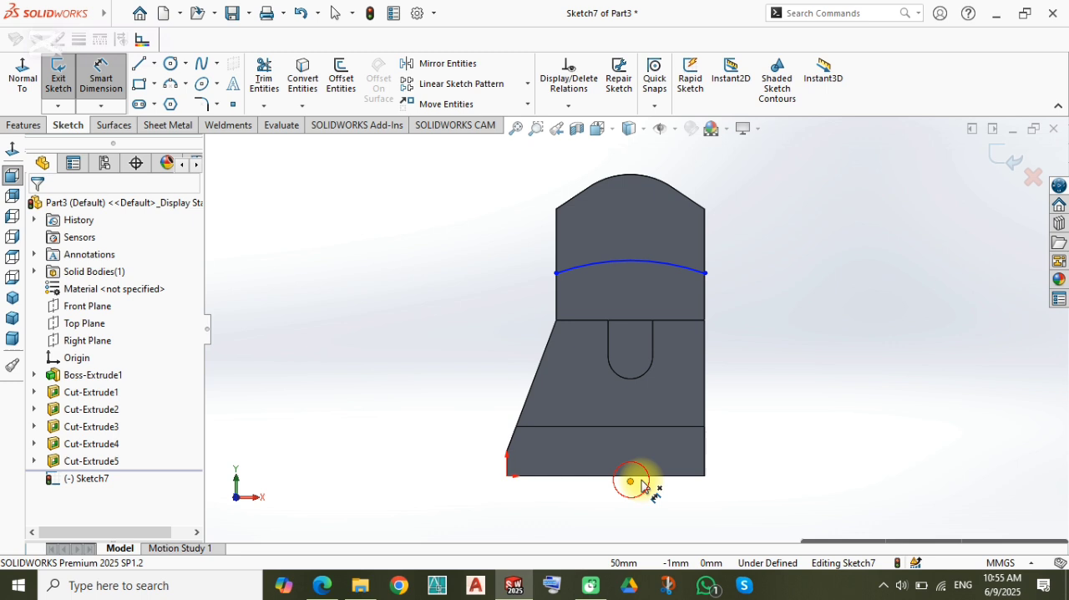
click(704, 455)
click(681, 504)
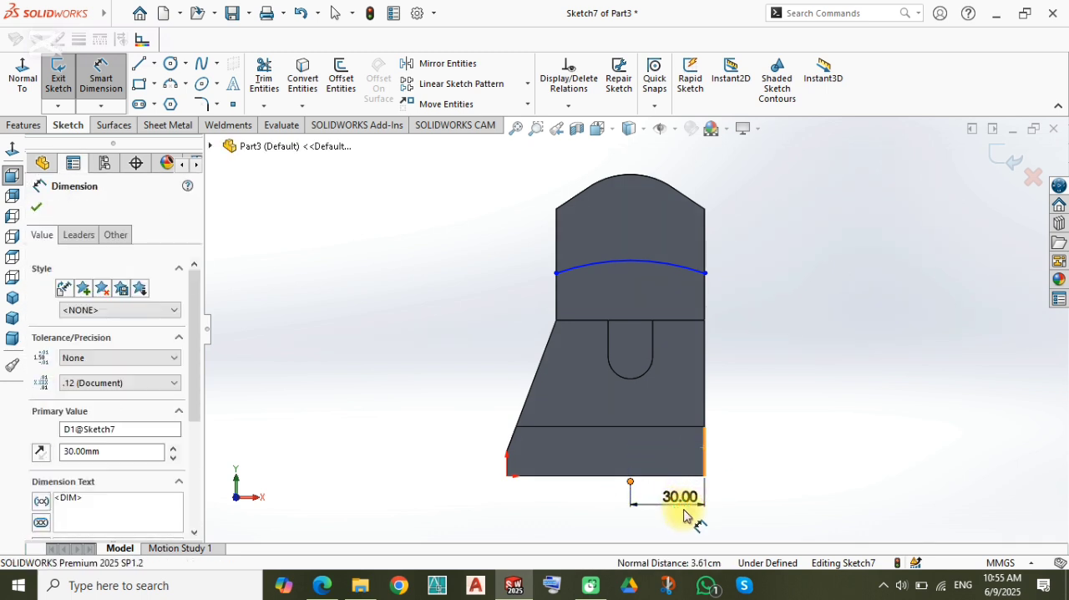
key(Escape)
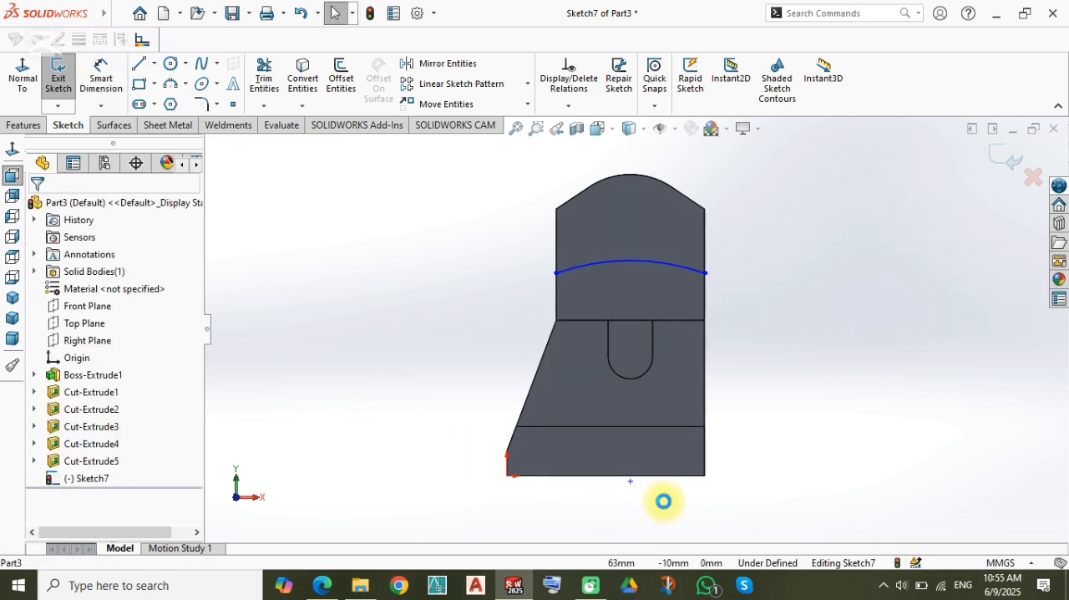
scroll(589, 266, down, 3)
click(500, 286)
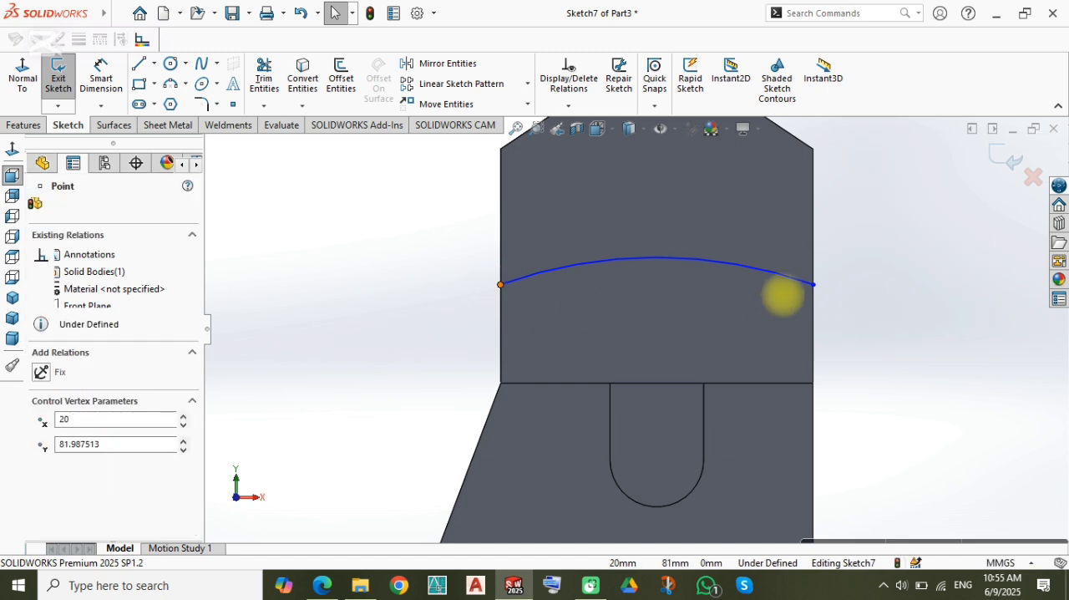
ctrl+click(813, 285)
click(855, 358)
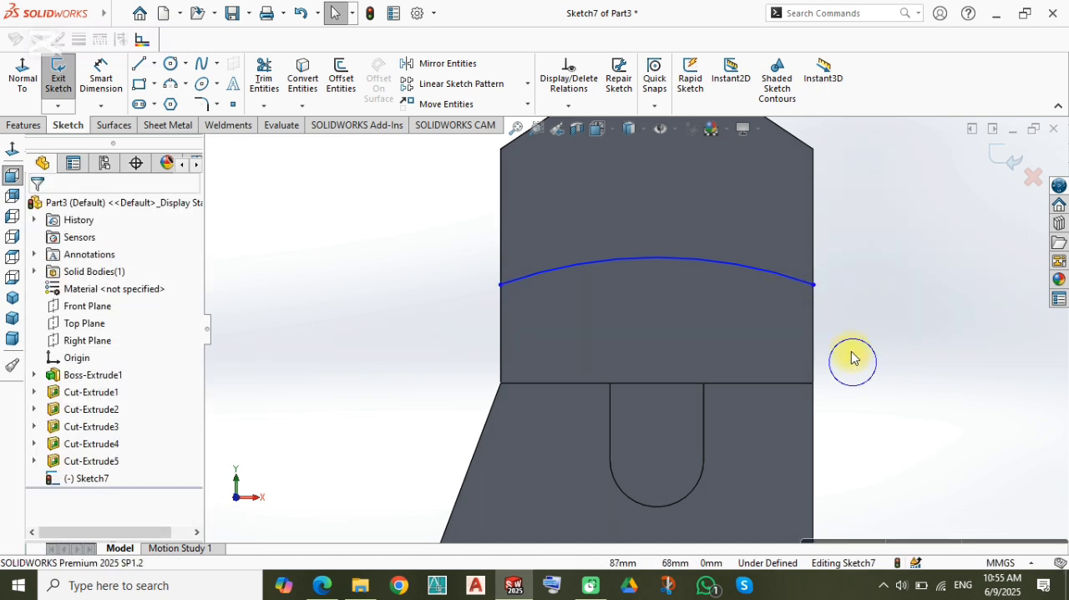
Step: Draw a vertical construction line from the midpoint of the upper face's lower edge to the arc's midpoint
key(l)
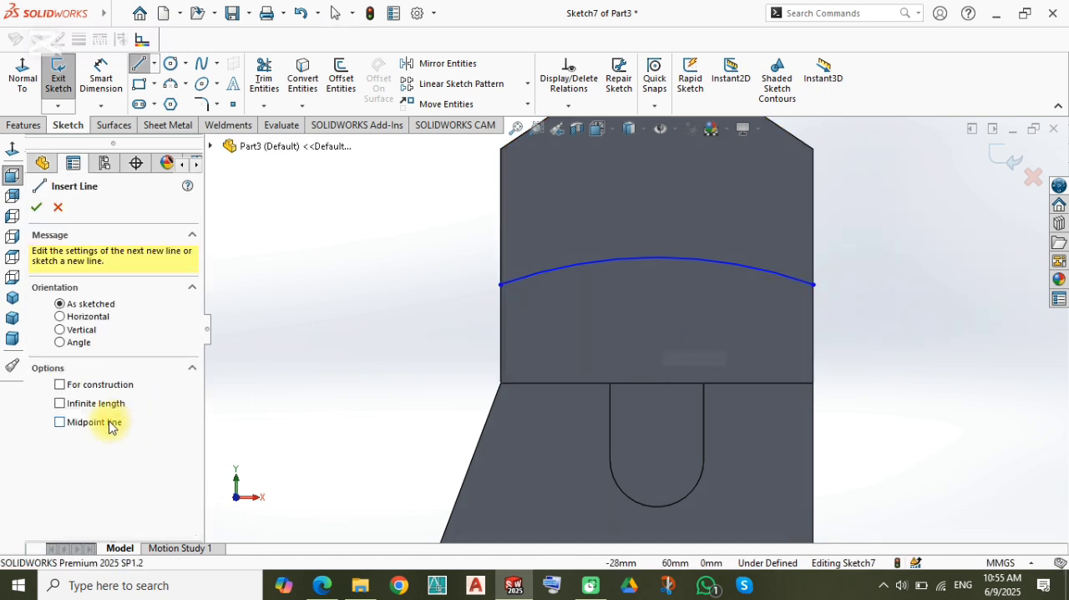
click(97, 386)
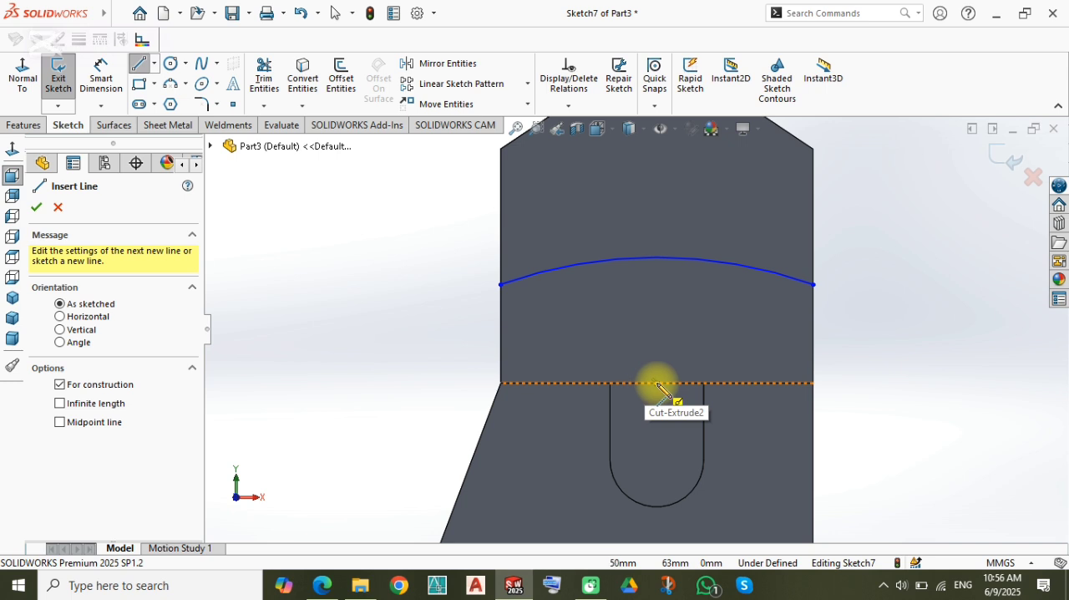
click(657, 383)
click(657, 259)
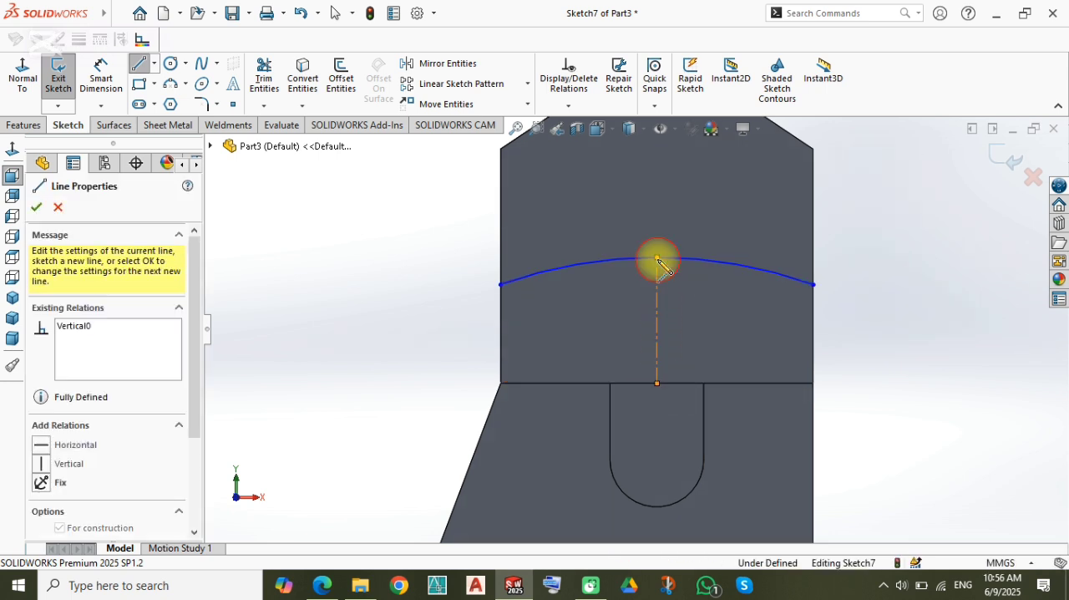
key(Escape)
Step: Dimension the vertical construction line at 28 mm
key(d)
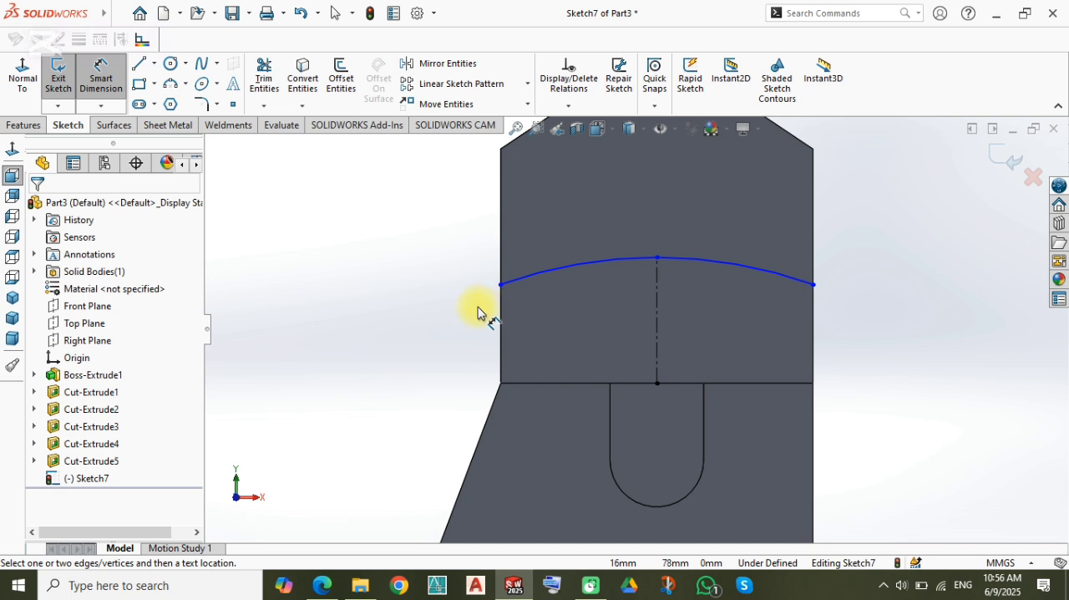
click(656, 322)
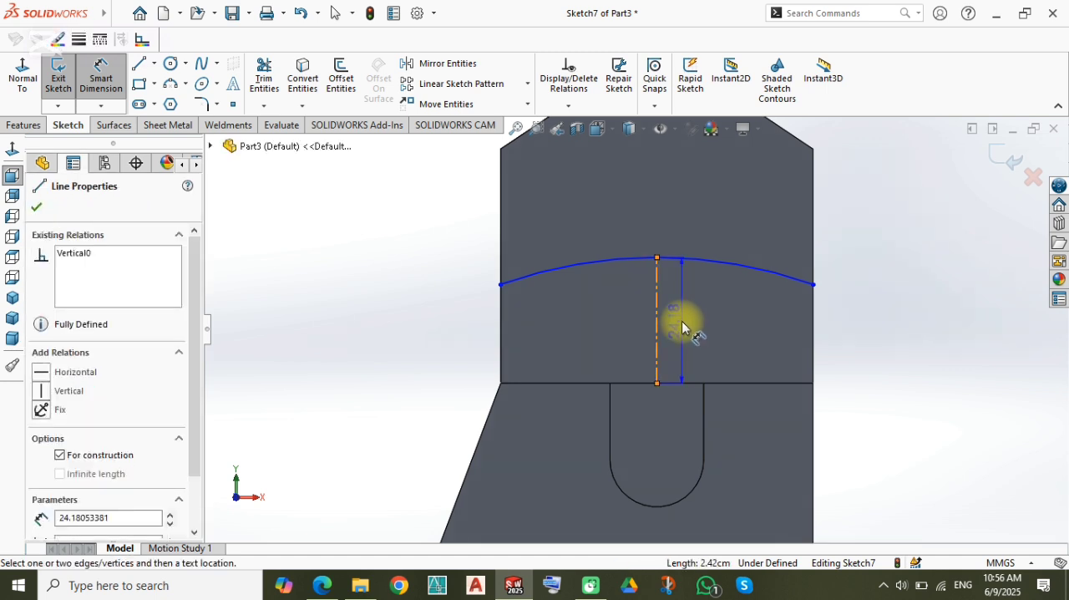
click(681, 327)
key(Return)
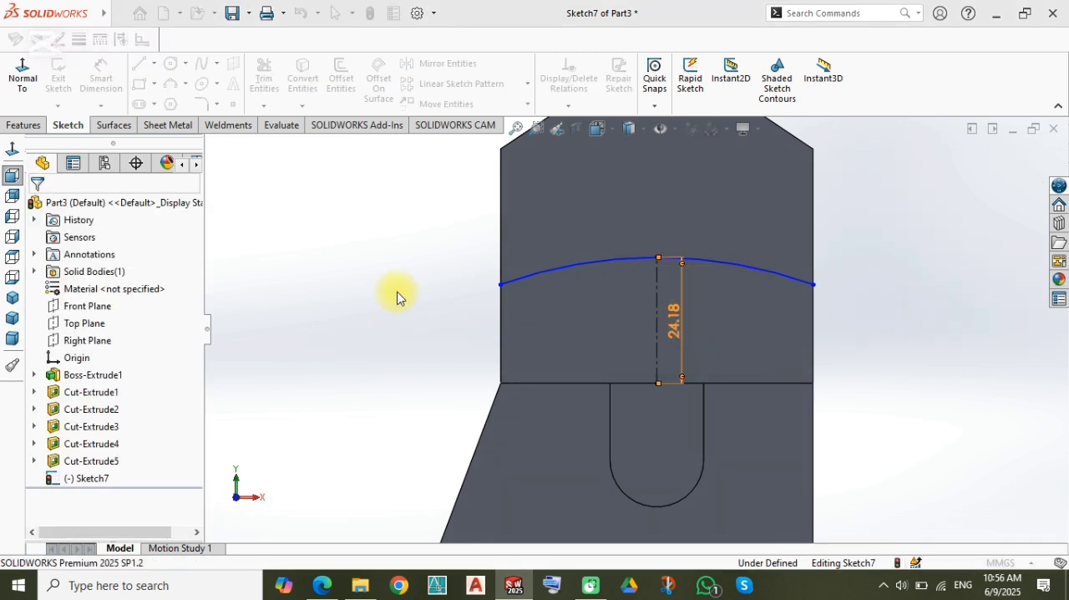
click(401, 290)
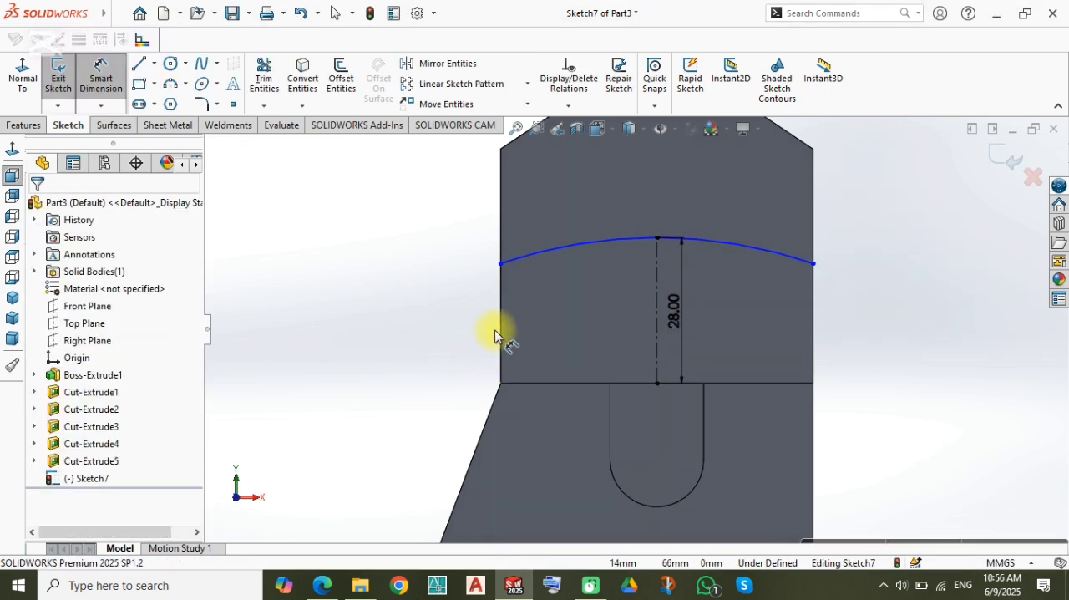
Step: Try a line from the arc's left endpoint down to the upper face's lower corner, and delete it
key(l)
click(499, 264)
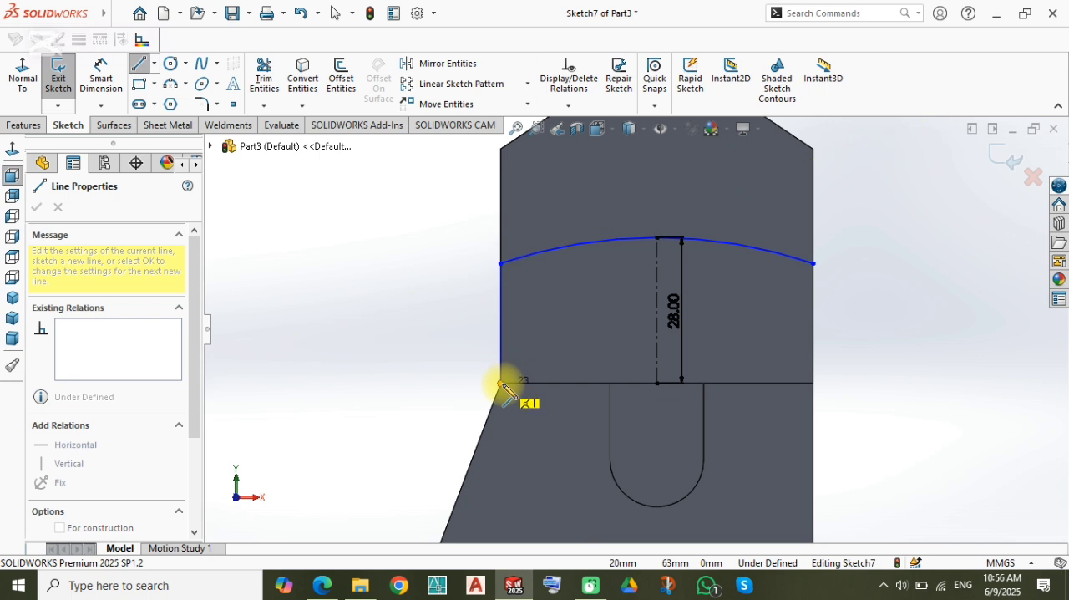
click(501, 383)
key(Escape)
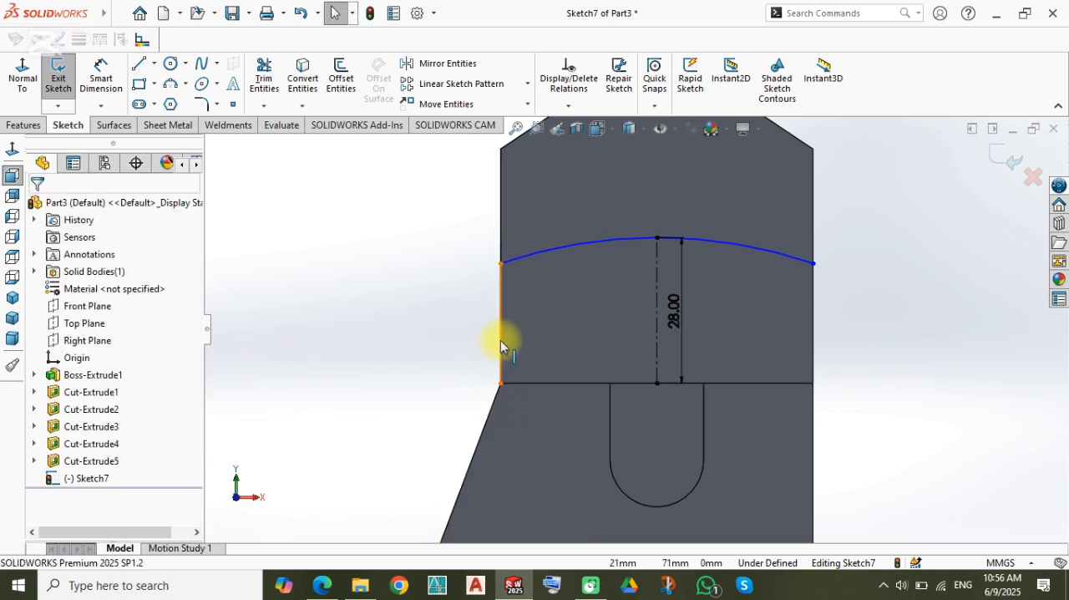
click(498, 340)
key(Delete)
Step: Close the profile above the arc with two vertical lines and one horizontal line, and raise its top line above the part's rounded top
scroll(576, 250, up, 3)
scroll(644, 208, down, 3)
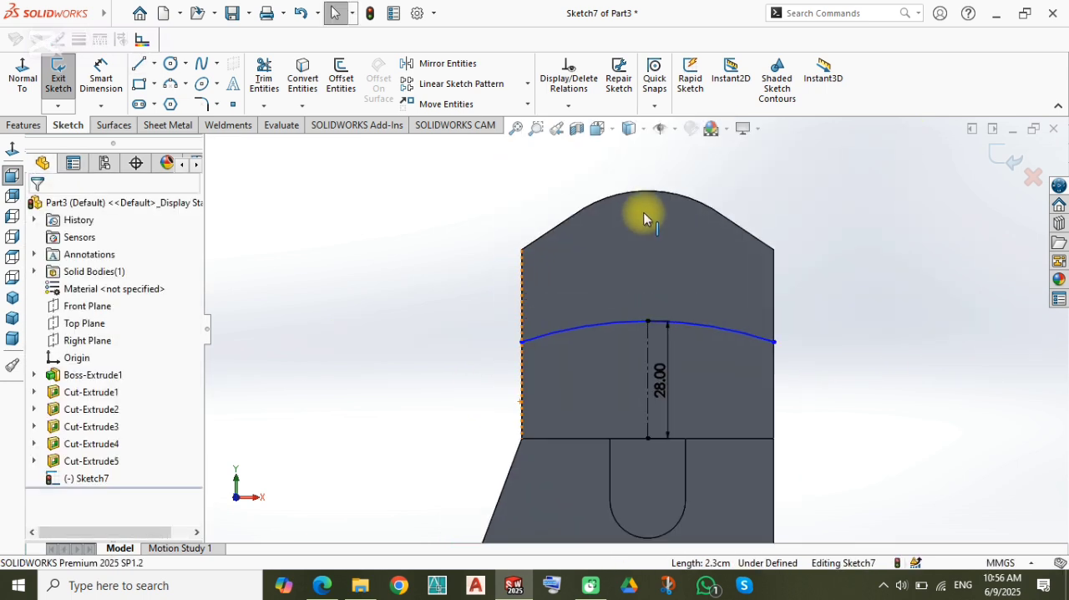
key(l)
click(496, 374)
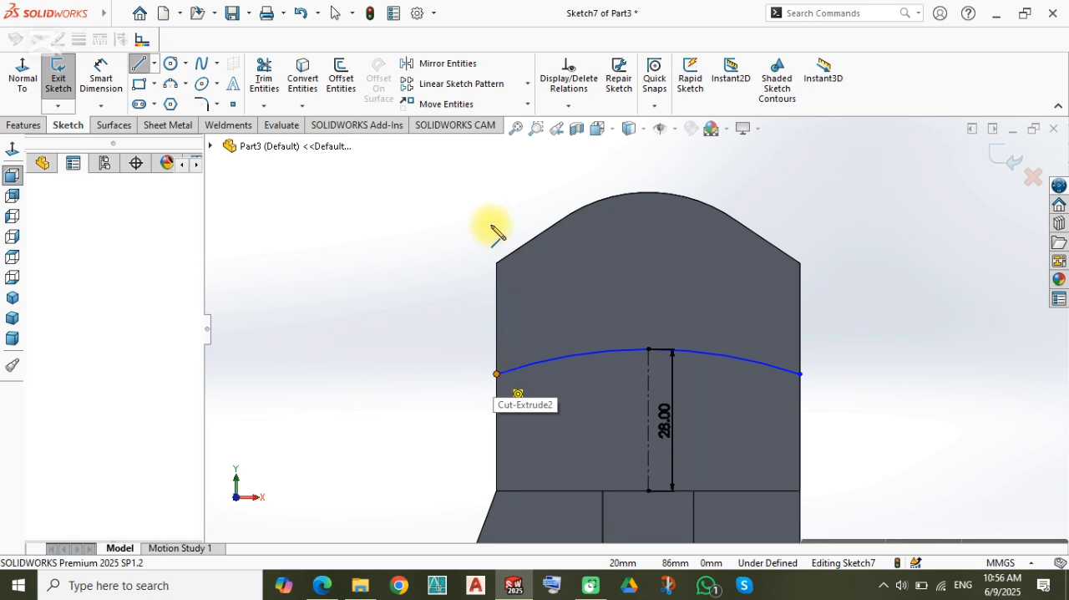
click(497, 193)
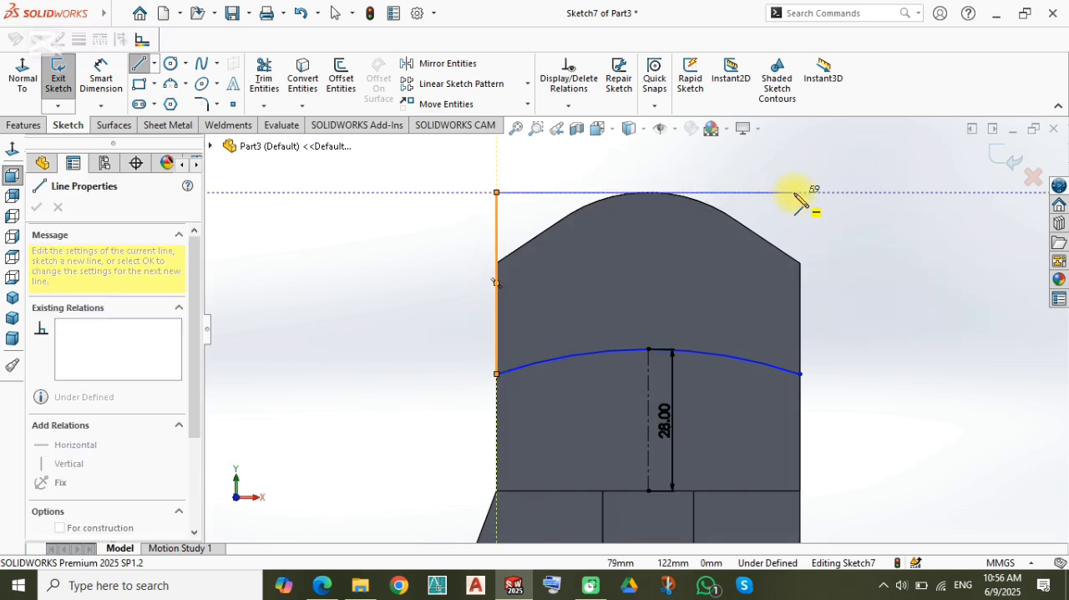
click(800, 193)
click(801, 373)
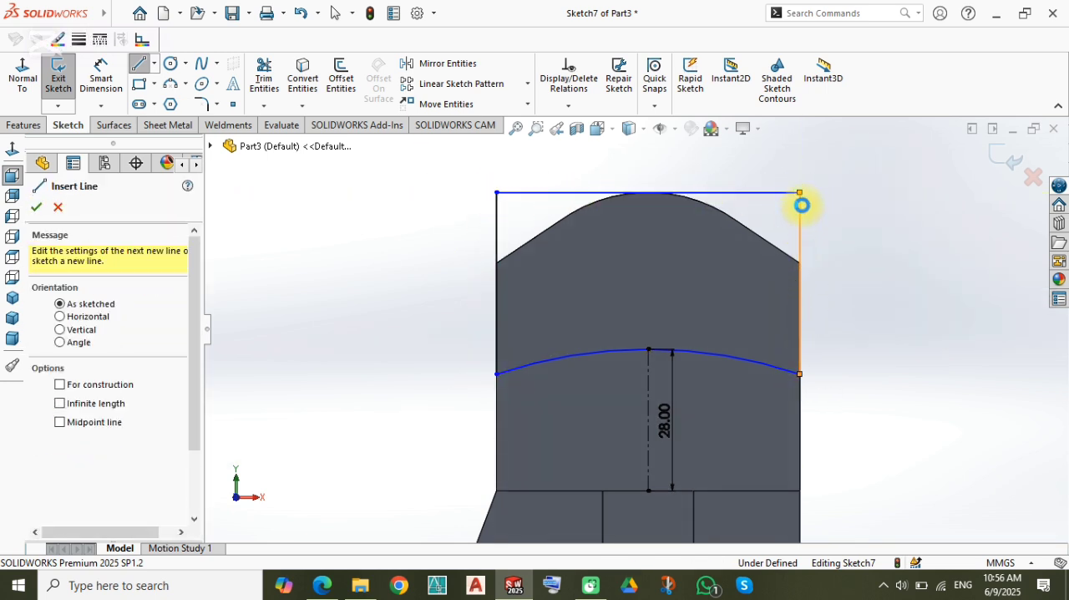
key(Escape)
drag(799, 193, 800, 167)
Step: Cut-extrude the closed profile above the arc to a blind depth of 10 mm
click(816, 294)
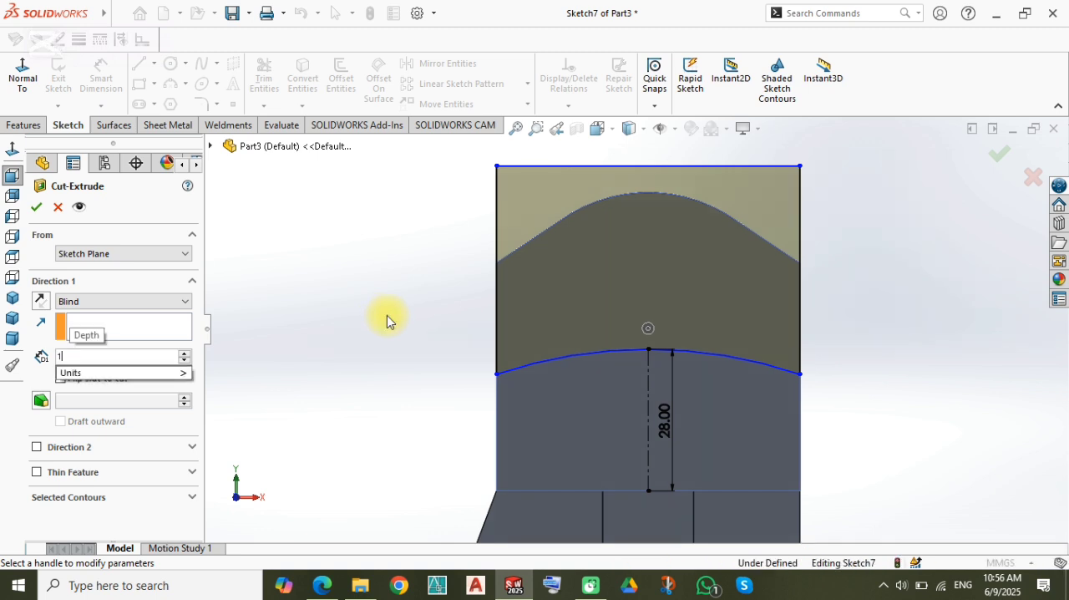
text(0)
key(Return)
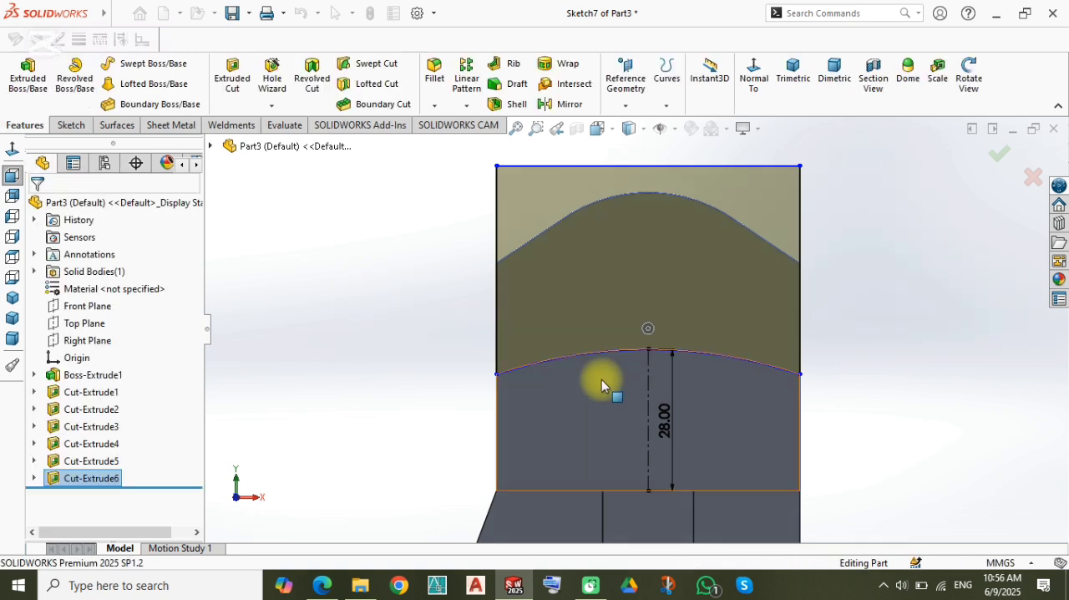
Step: Sketch a vertical straight slot on the lower front face from the base's bottom edge, about 24 mm between centres with about 13 mm radius
scroll(600, 386, up, 5)
middle_drag(643, 411, 580, 445)
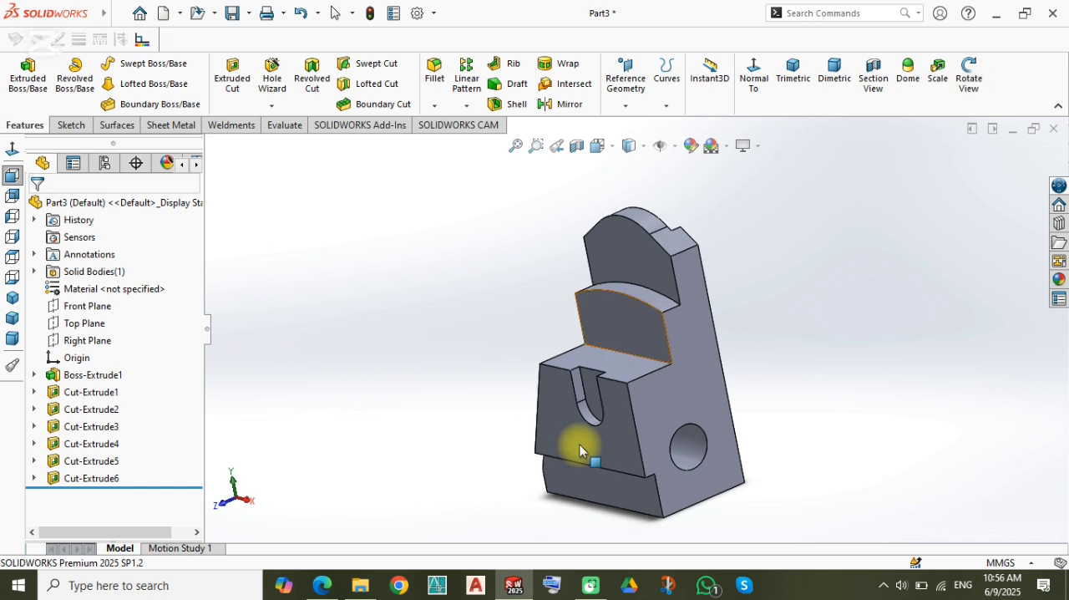
scroll(647, 263, down, 3)
scroll(641, 409, up, 3)
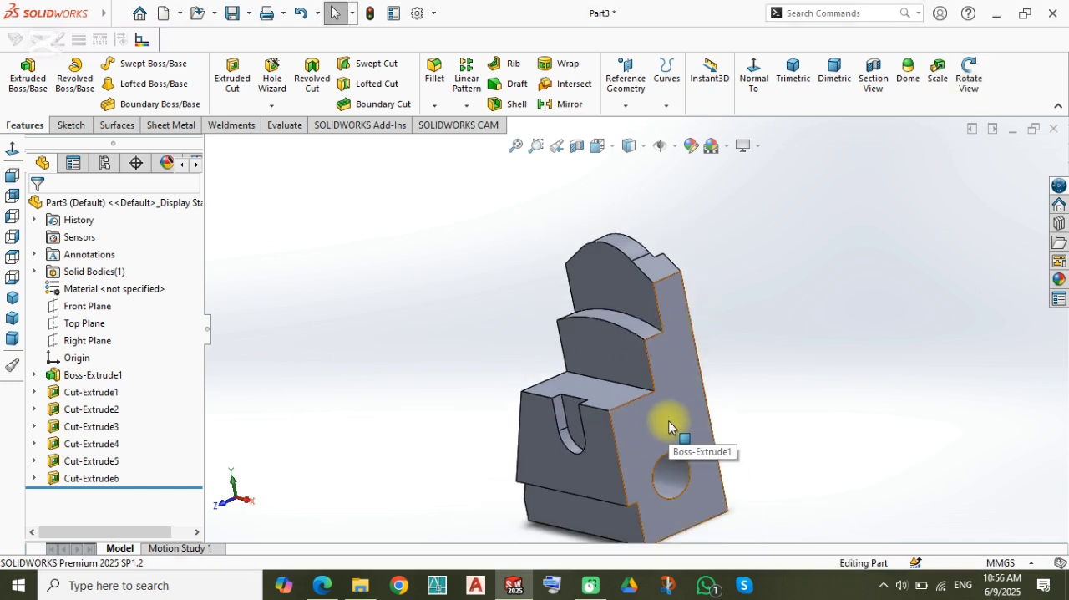
scroll(615, 418, down, 3)
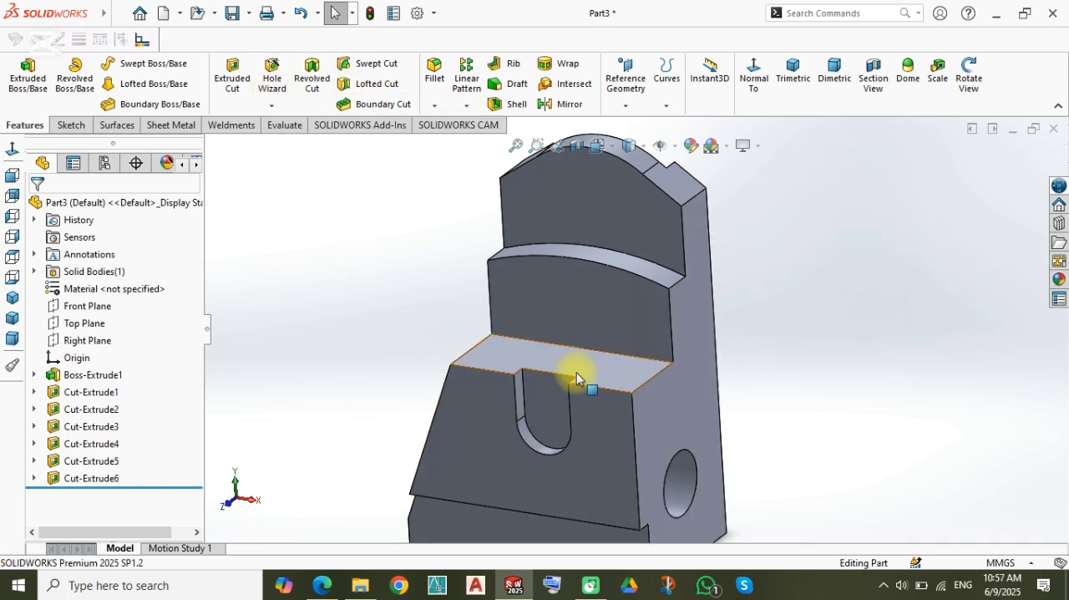
scroll(593, 393, up, 3)
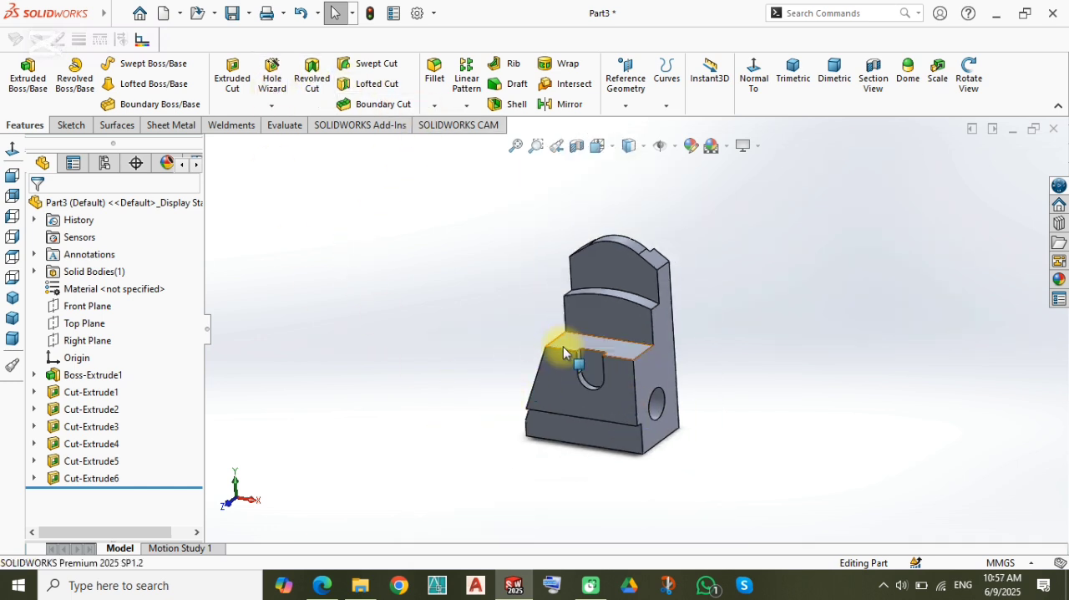
click(625, 399)
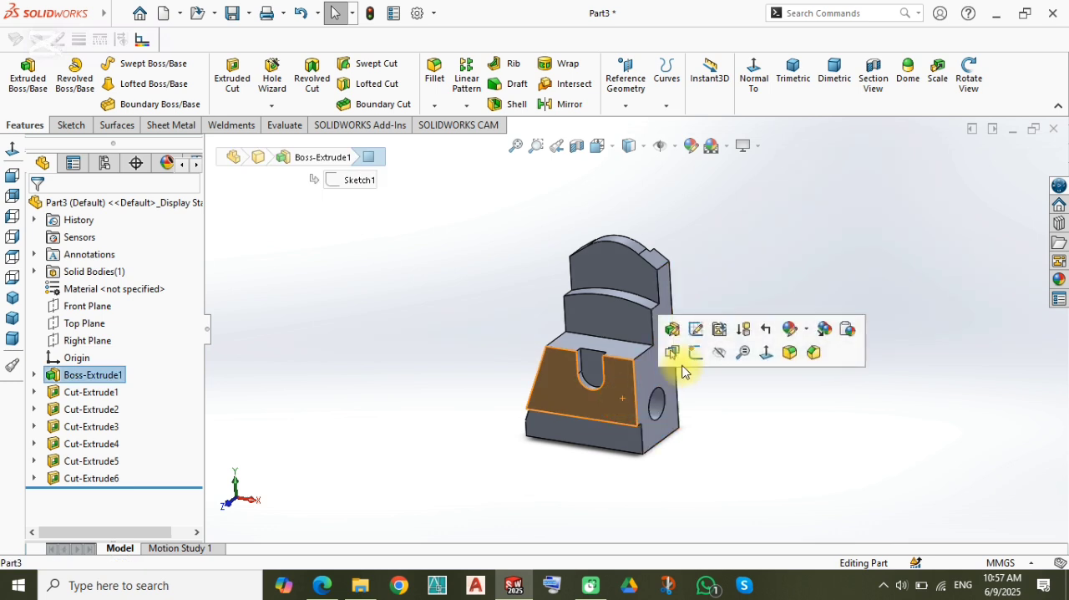
click(694, 354)
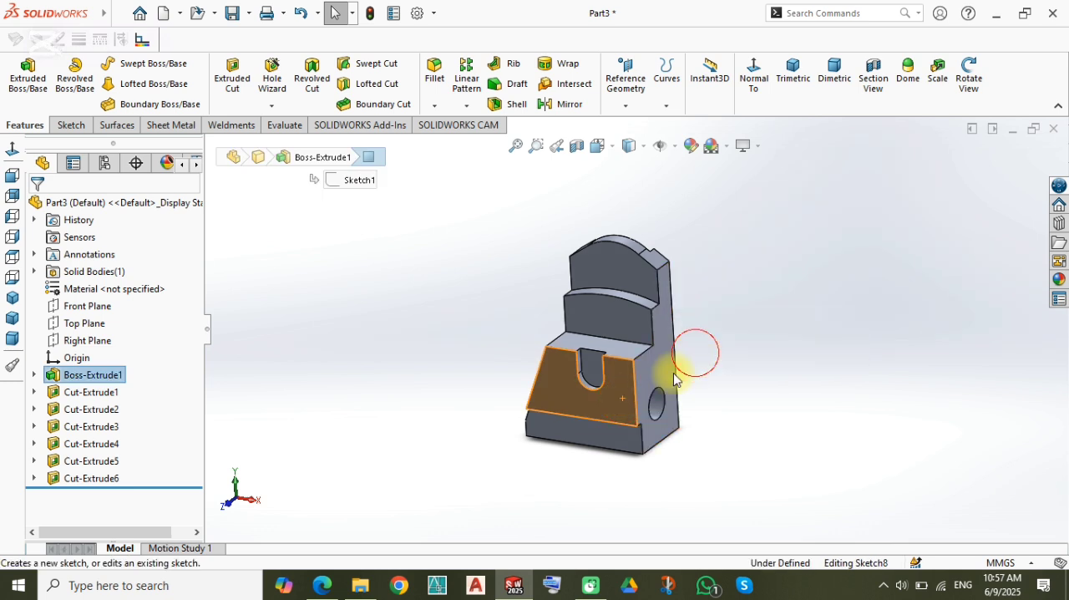
click(23, 77)
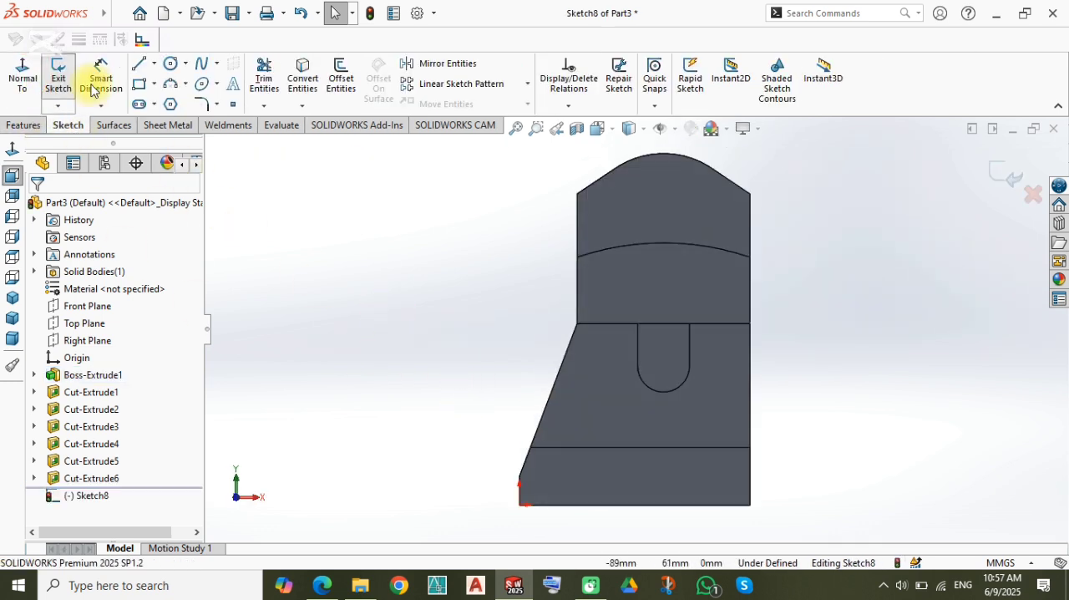
click(140, 104)
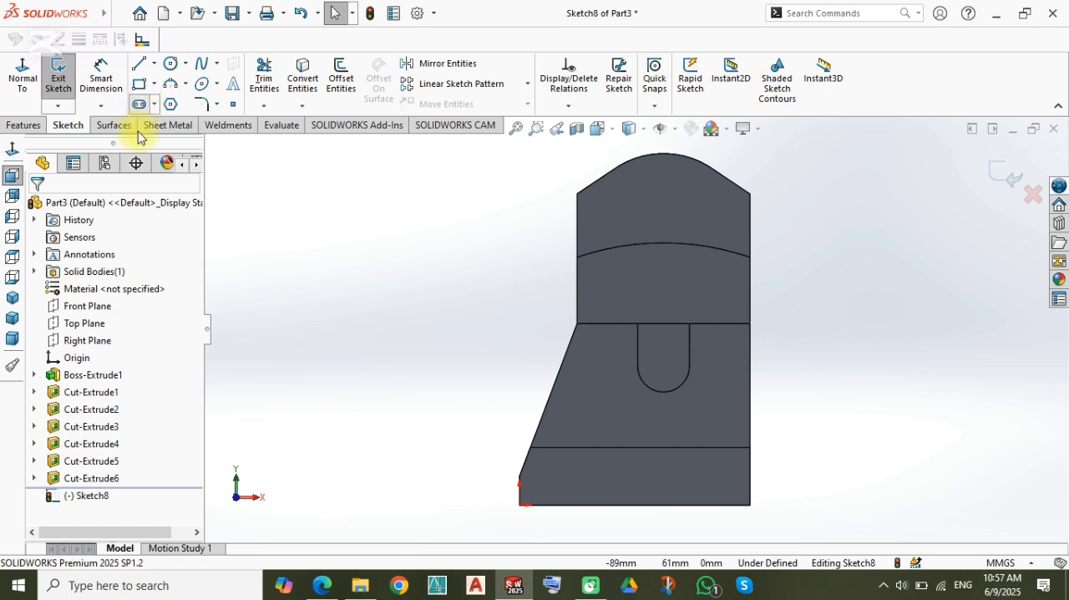
click(668, 504)
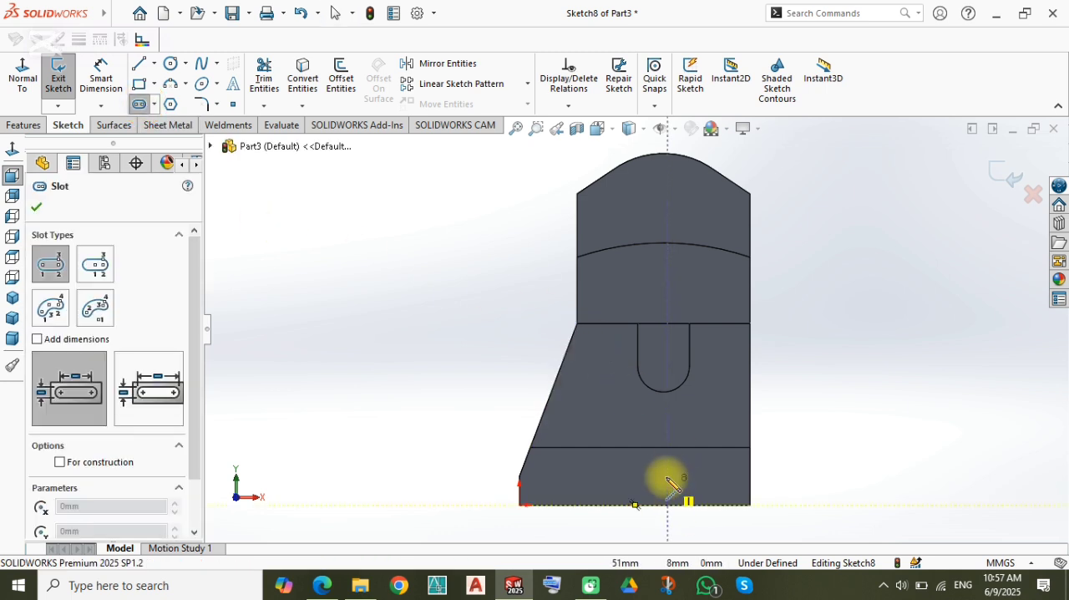
click(704, 413)
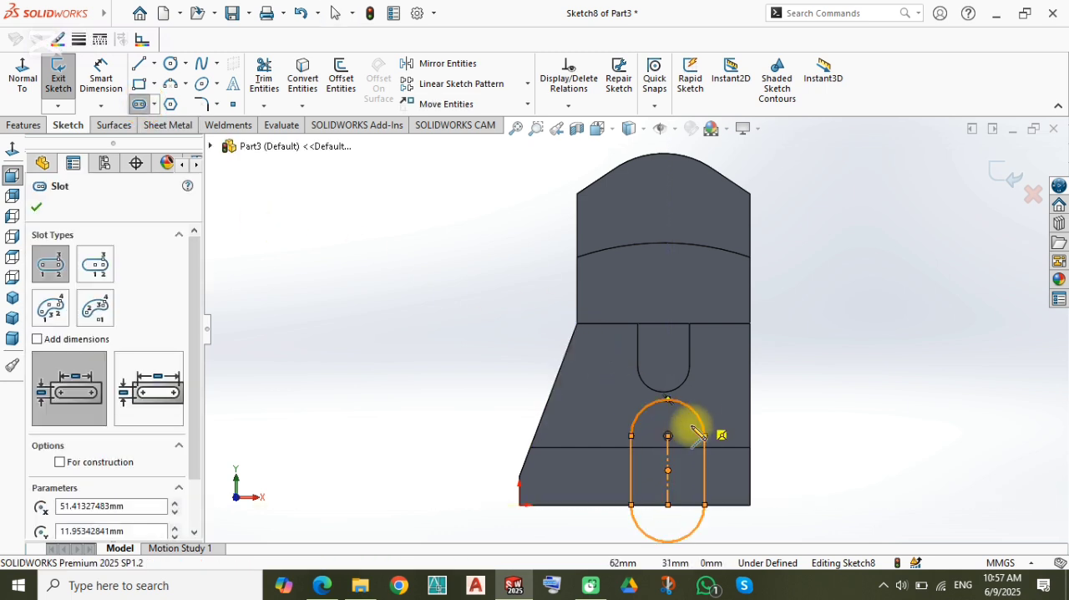
Step: Dimension the slot's lower centre point 30 mm from the base's right vertical edge
right_drag(380, 505, 373, 409)
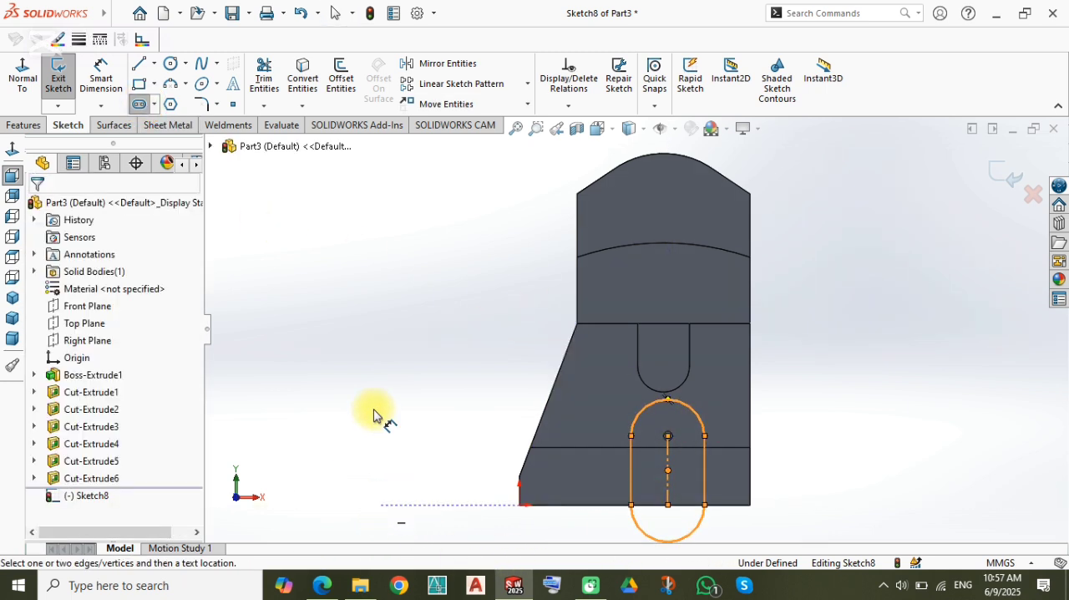
click(668, 504)
click(750, 492)
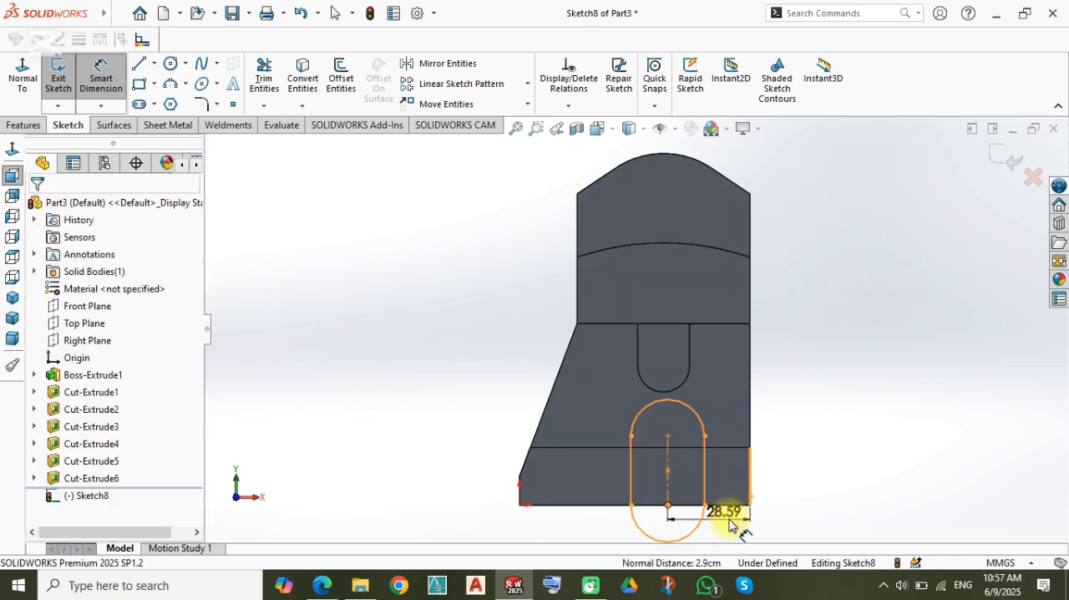
click(729, 524)
text(30)
key(Return)
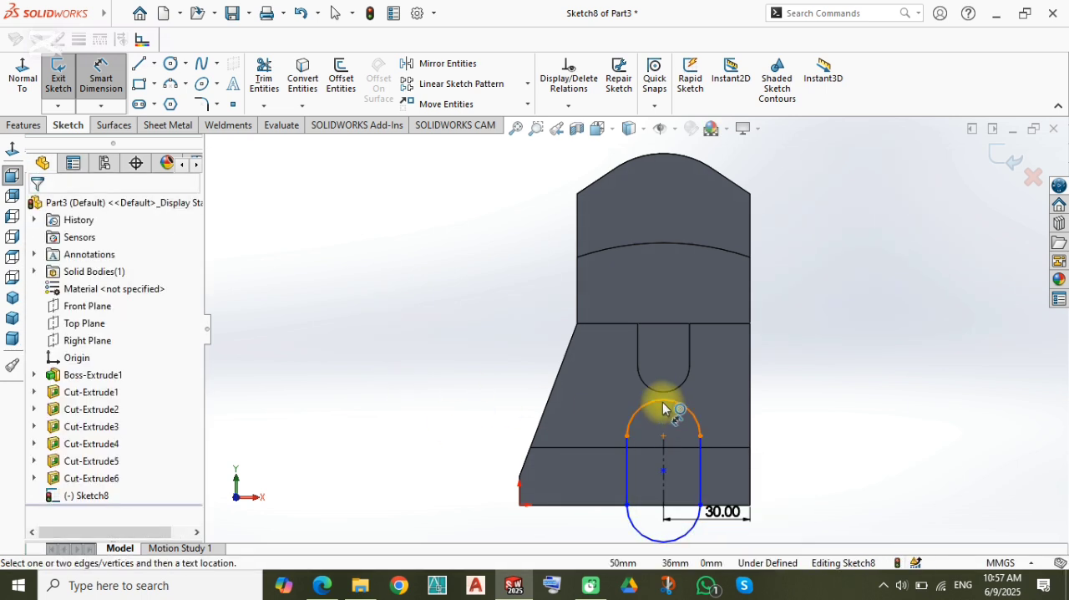
Step: Add a radius dimension of 20 mm to the slot's upper arc
scroll(662, 409, down, 2)
click(700, 413)
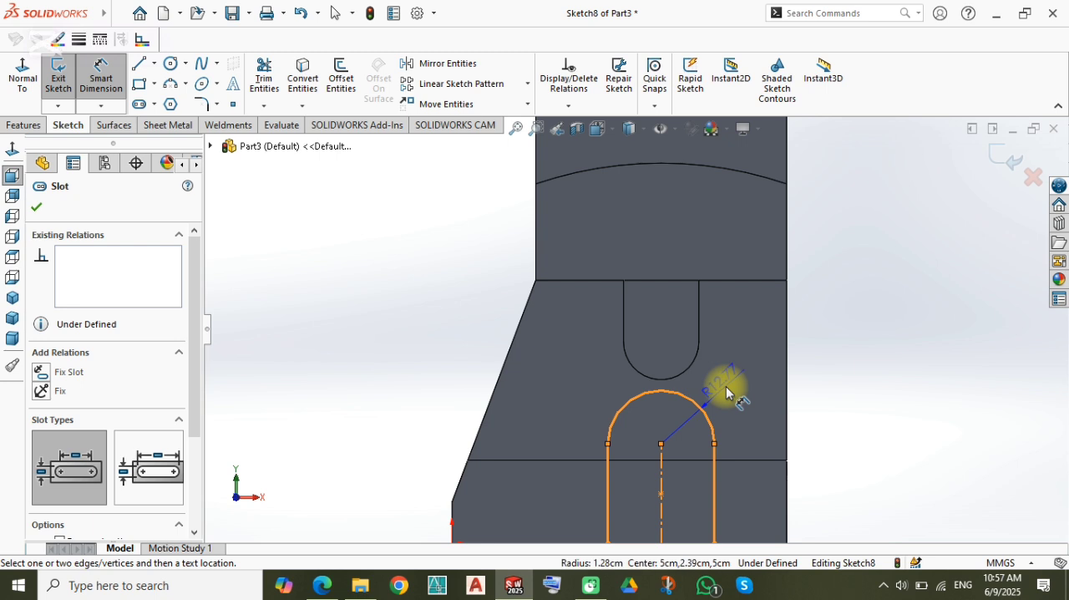
click(726, 391)
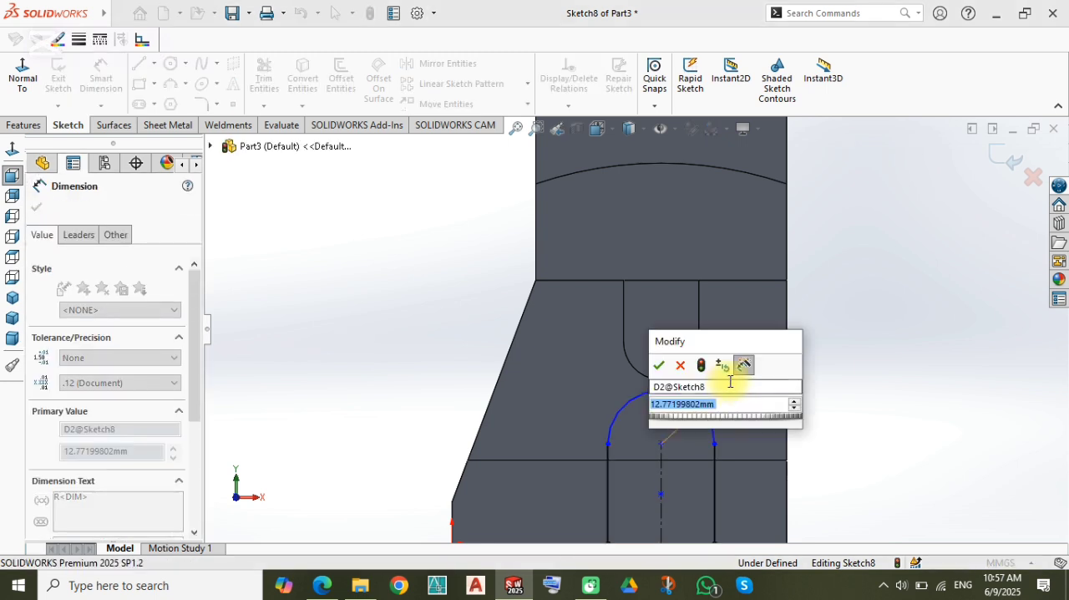
text(10)
key(Return)
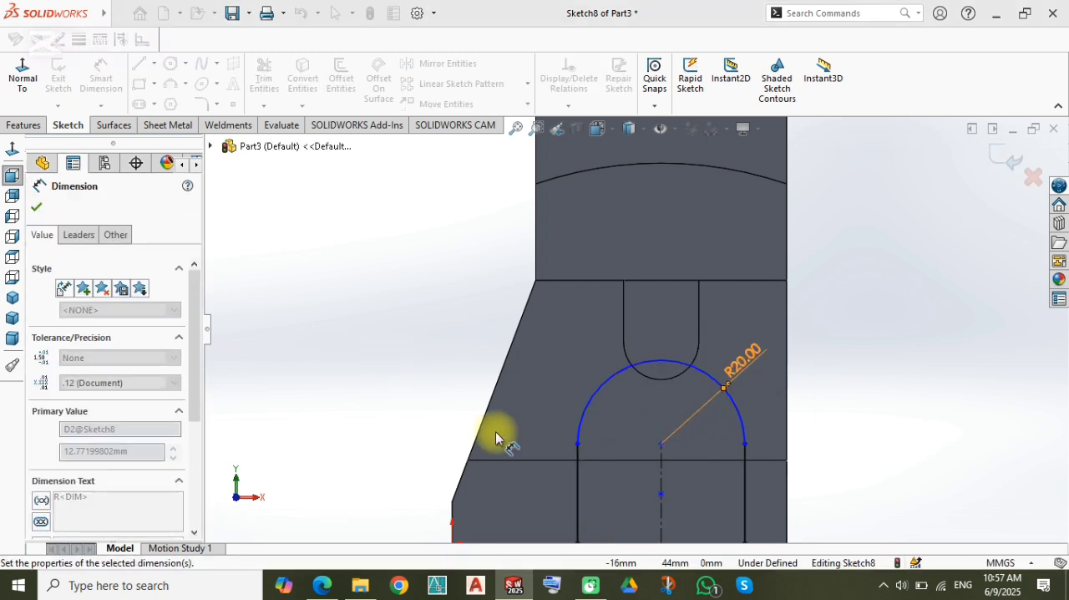
click(499, 434)
Step: Set the slot arc's radius dimension to 10 mm
scroll(641, 451, up, 3)
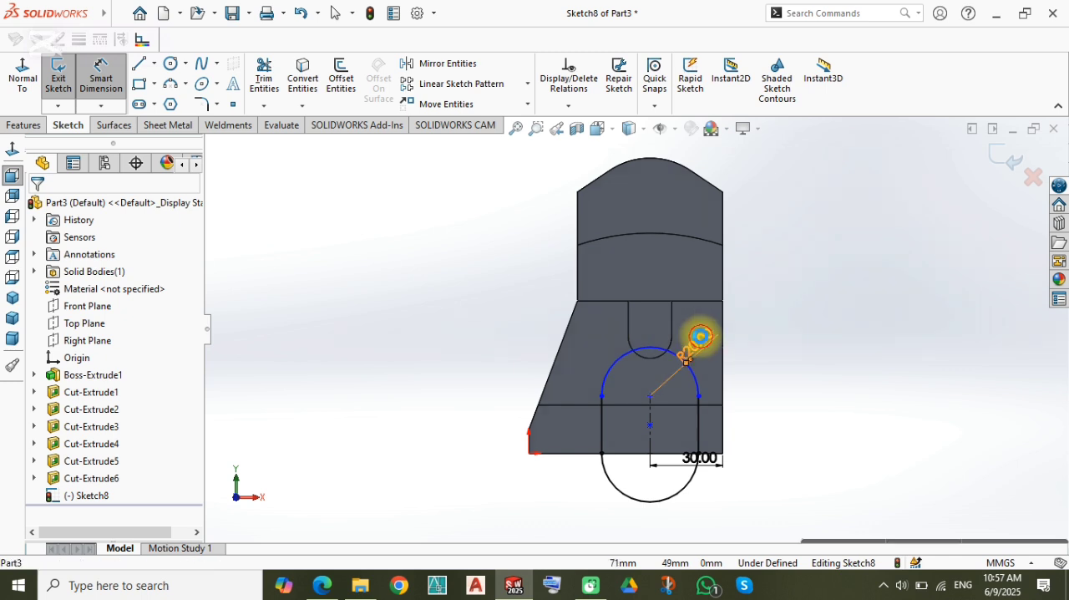
double_click(699, 335)
text(10)
key(Return)
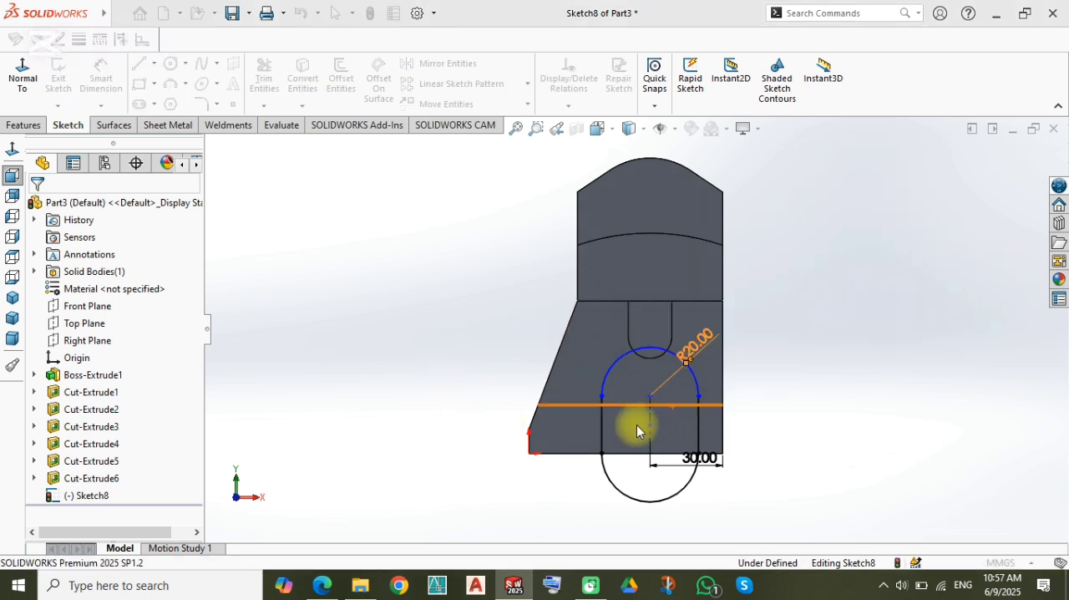
Step: Dimension the slot's centreline length at 20 mm
scroll(692, 395, down, 2)
scroll(681, 390, down, 1)
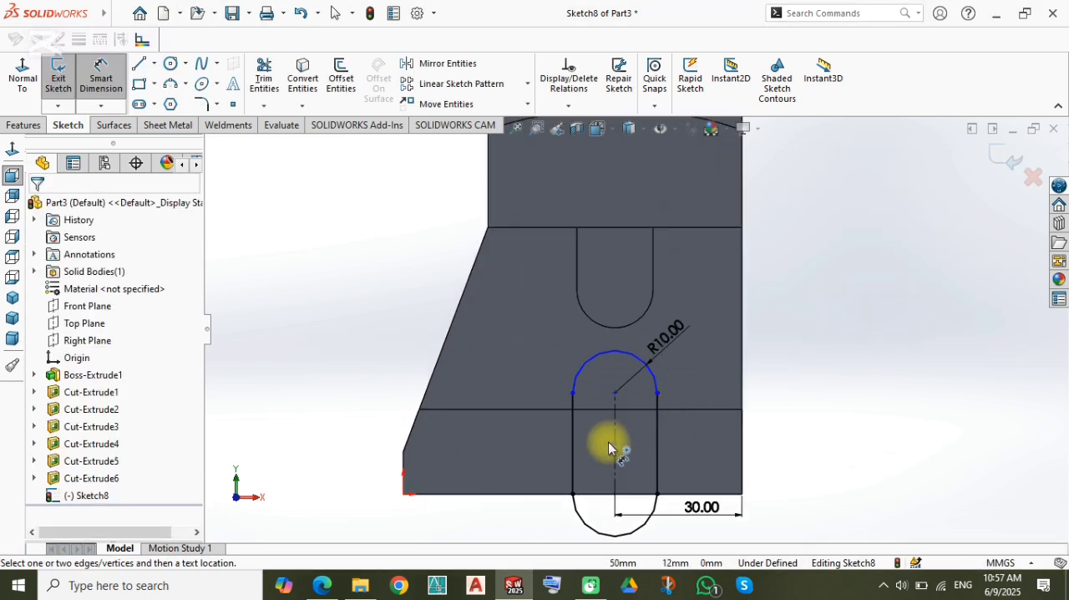
click(588, 458)
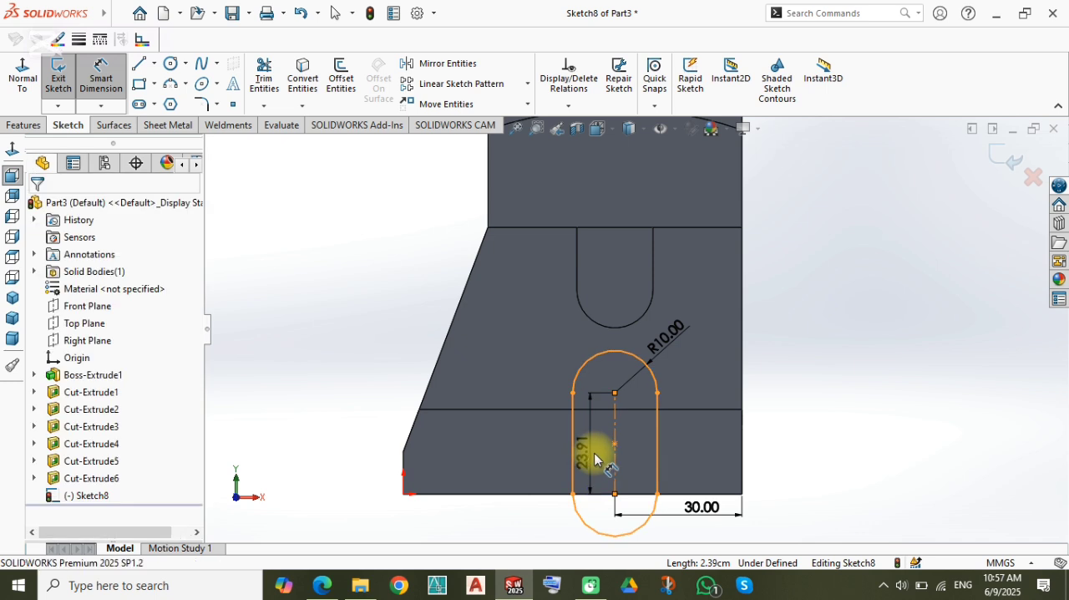
click(591, 457)
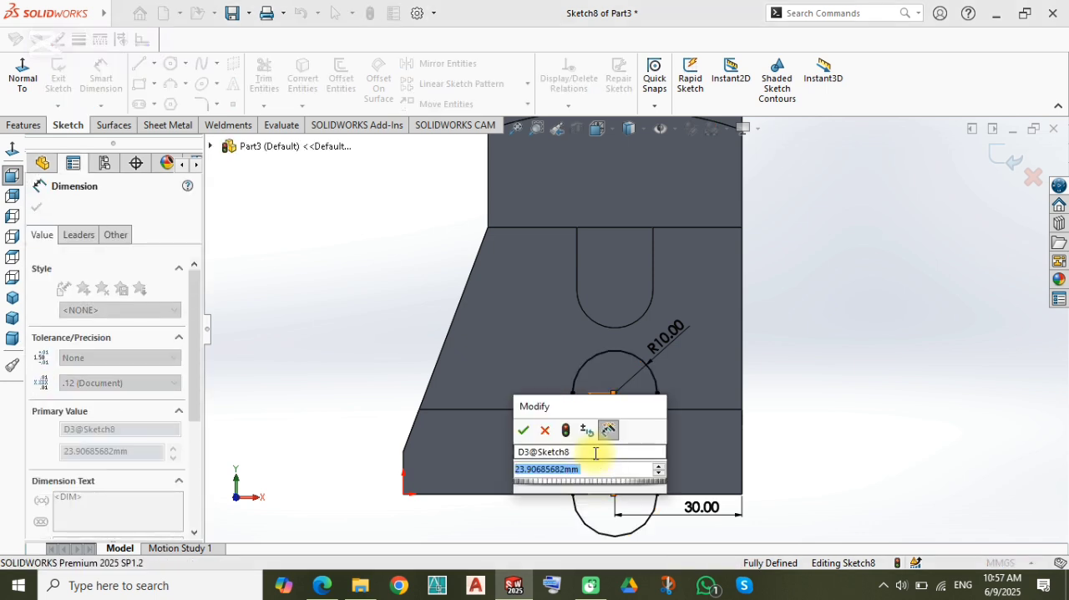
text(20)
key(Return)
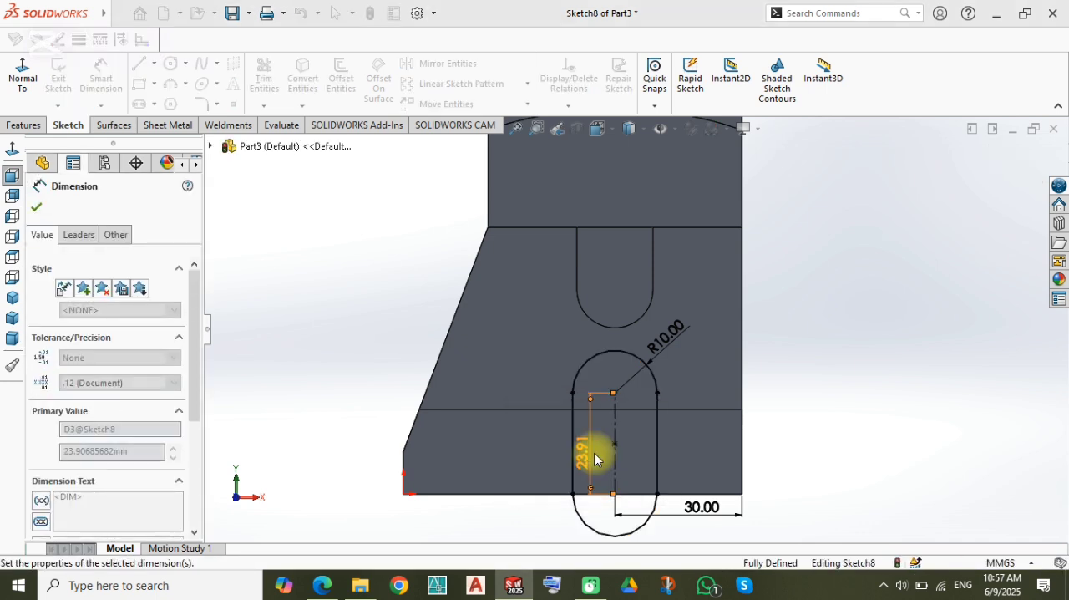
click(359, 339)
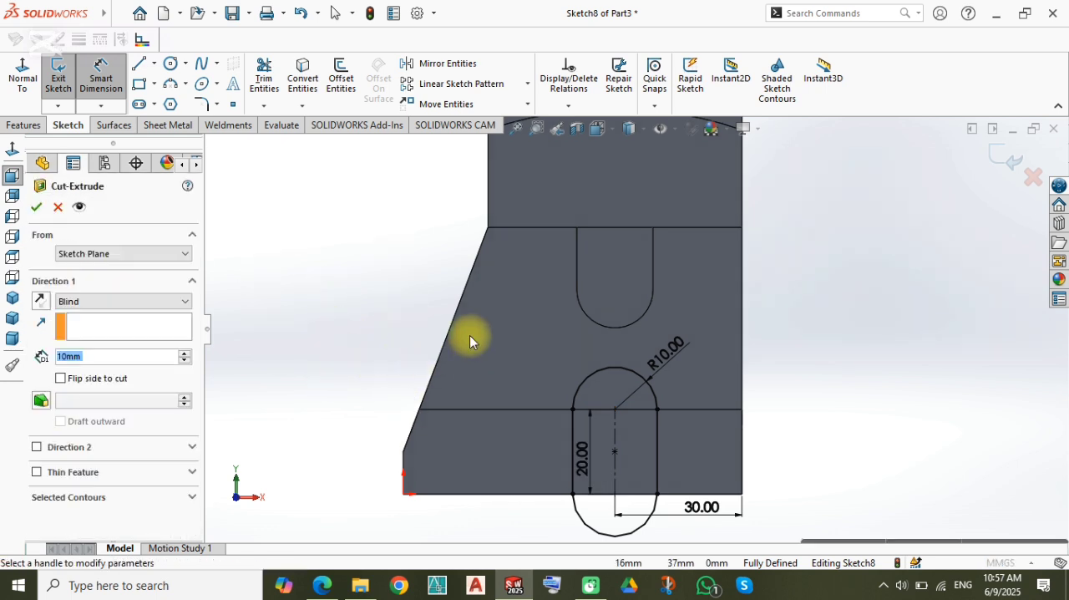
Step: Cut-extrude the dimensioned slot profile through the base of the part
scroll(470, 332, up, 2)
middle_drag(470, 327, 619, 402)
drag(618, 405, 360, 308)
key(Return)
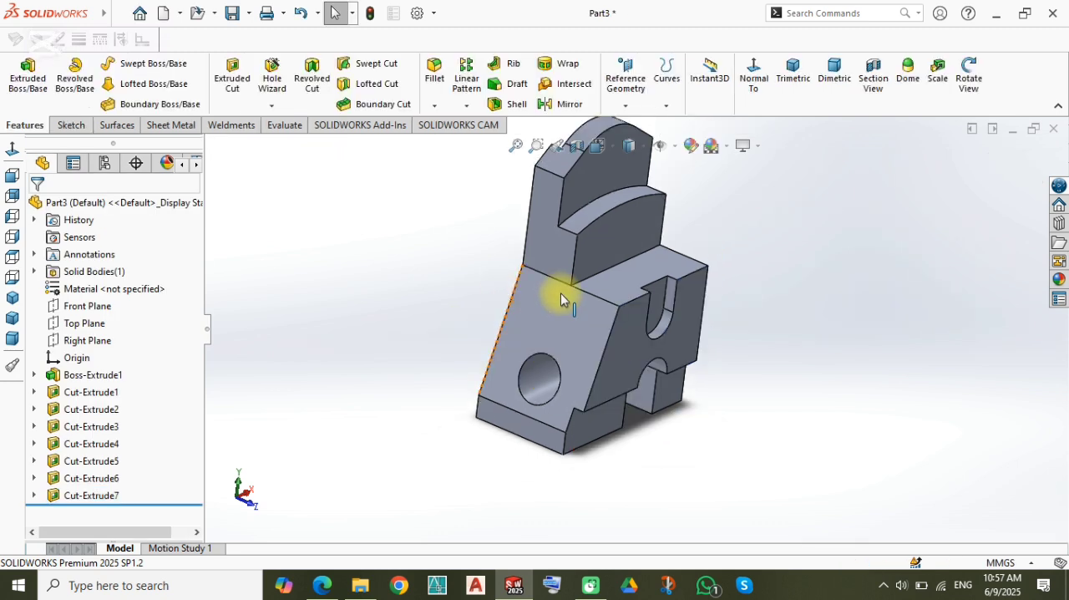
Step: Sketch a horizontal centerpoint straight slot on the front face below the arc, centred across its width and about 30 mm between end centres
middle_drag(562, 298, 639, 239)
scroll(601, 375, down, 3)
click(601, 375)
click(672, 324)
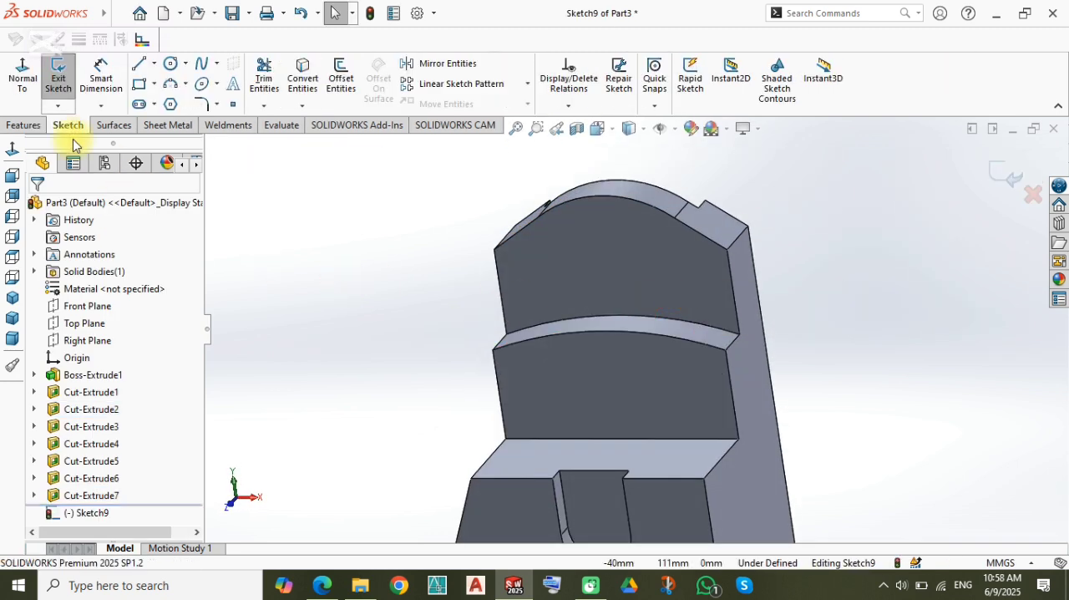
scroll(663, 240, down, 2)
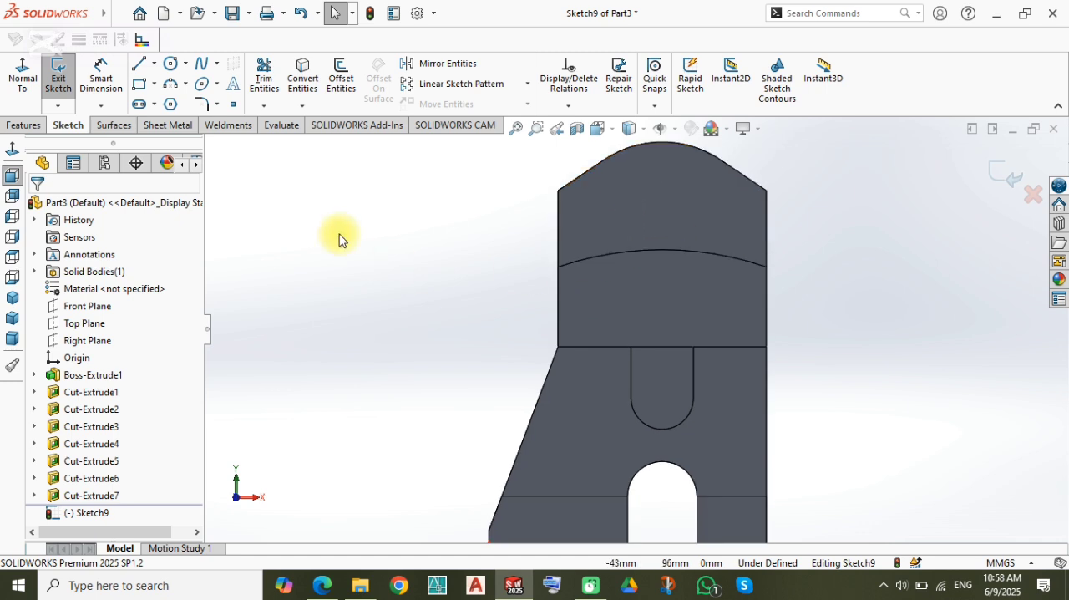
click(143, 105)
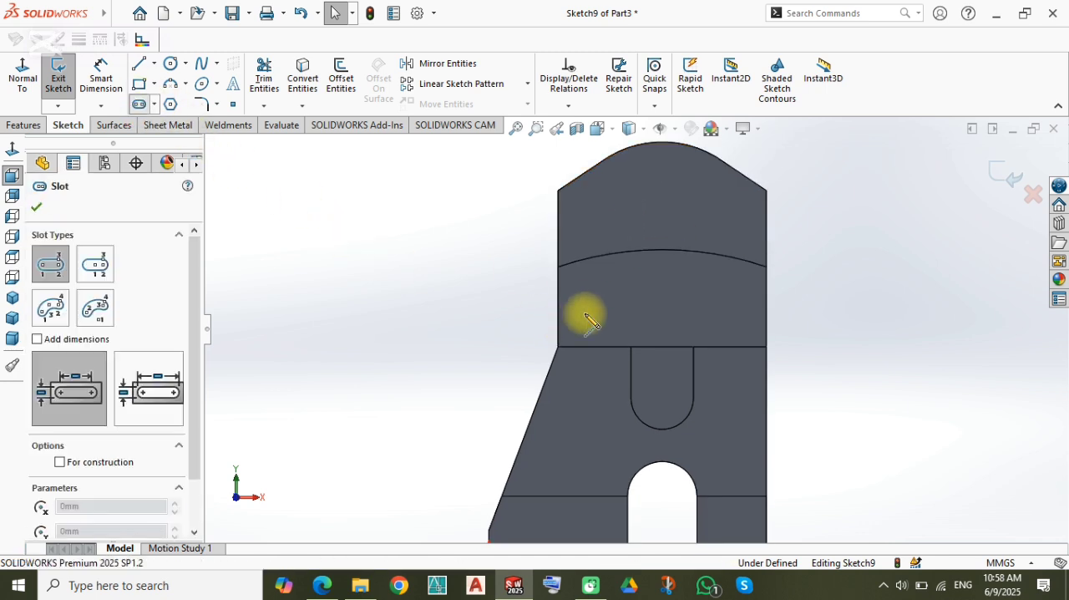
click(95, 264)
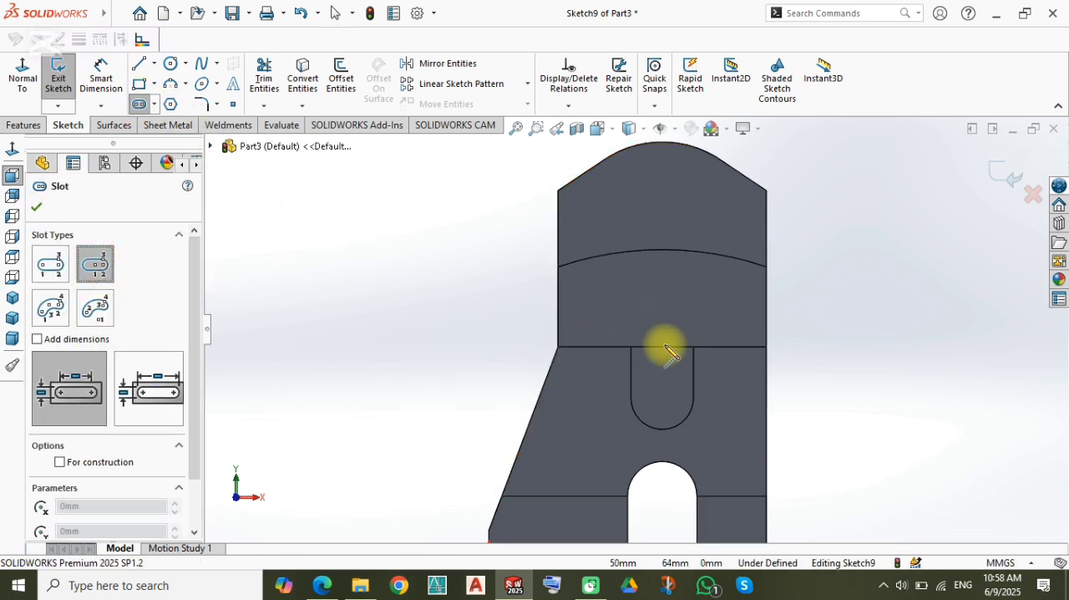
click(714, 303)
click(716, 290)
key(Escape)
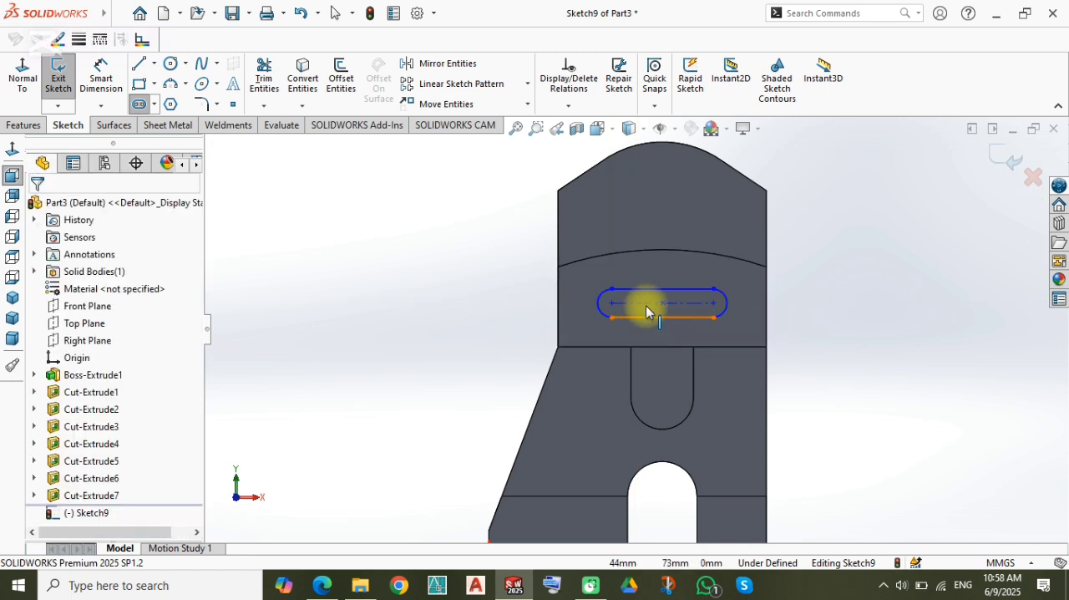
Step: Sketch a vertical construction line about 12.6 mm long from the midpoint of the ledge edge to the slot's centre point
scroll(734, 344, down, 2)
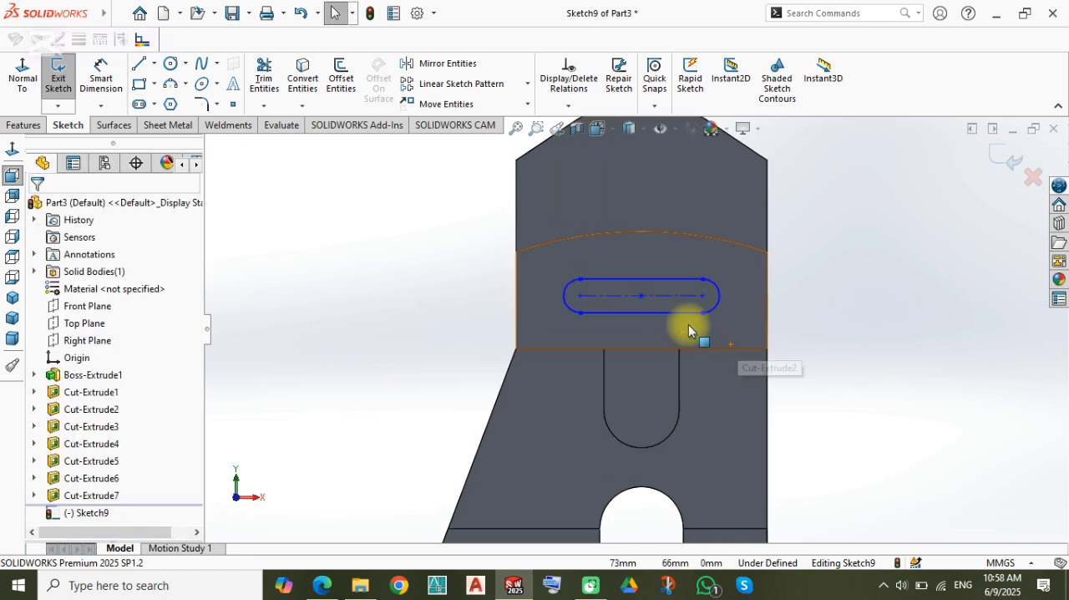
click(645, 297)
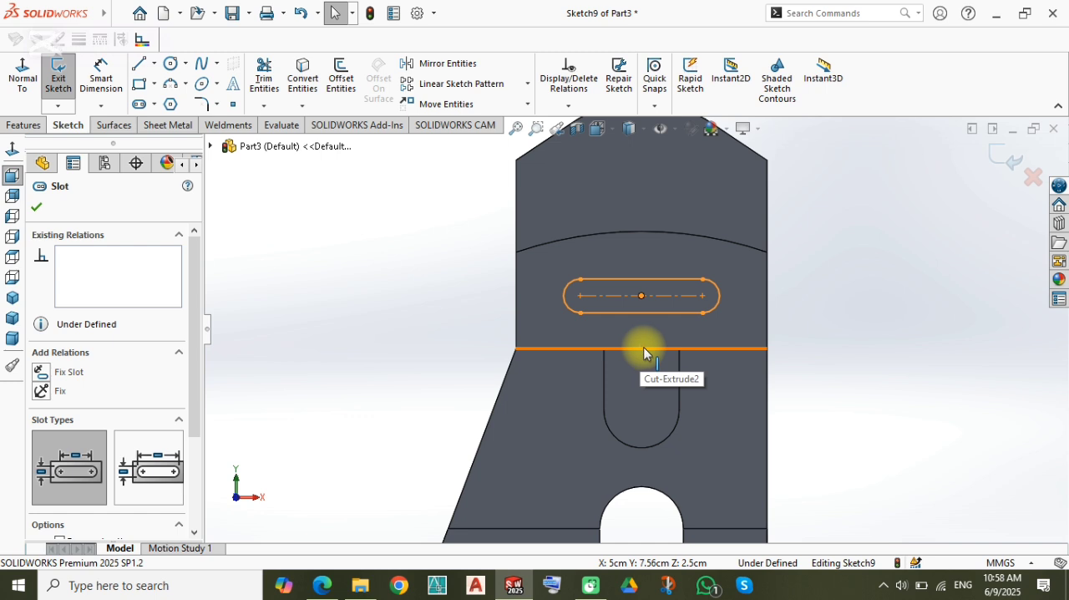
click(425, 319)
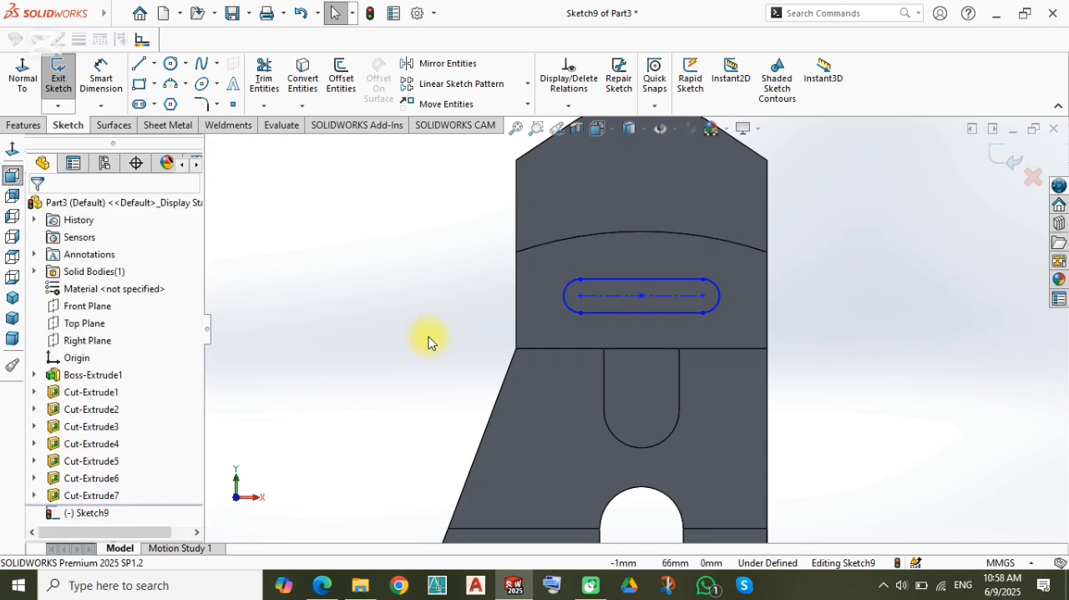
key(l)
click(96, 384)
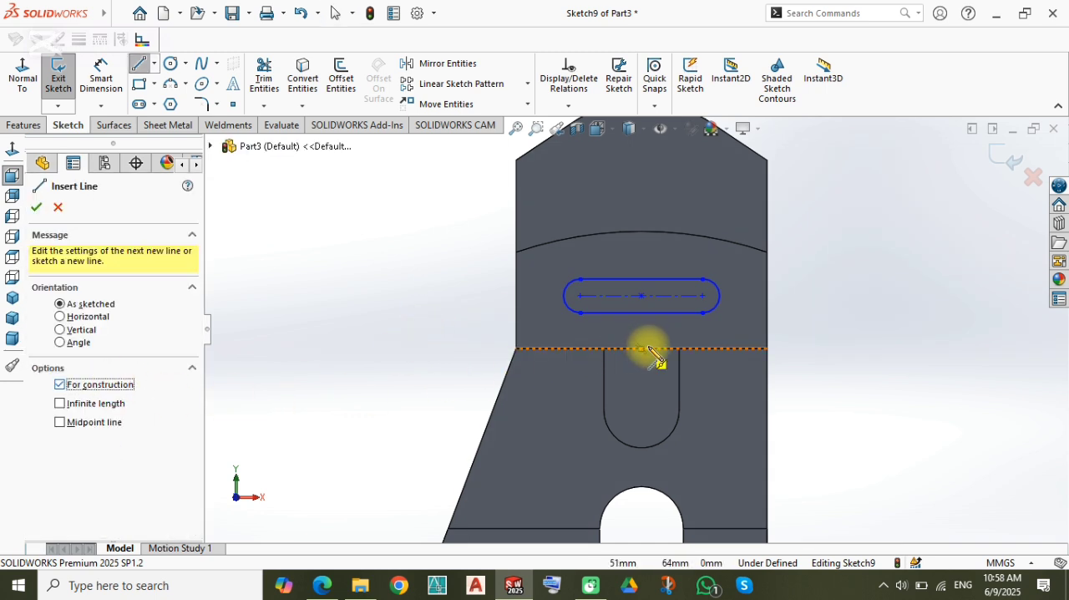
click(641, 349)
click(641, 295)
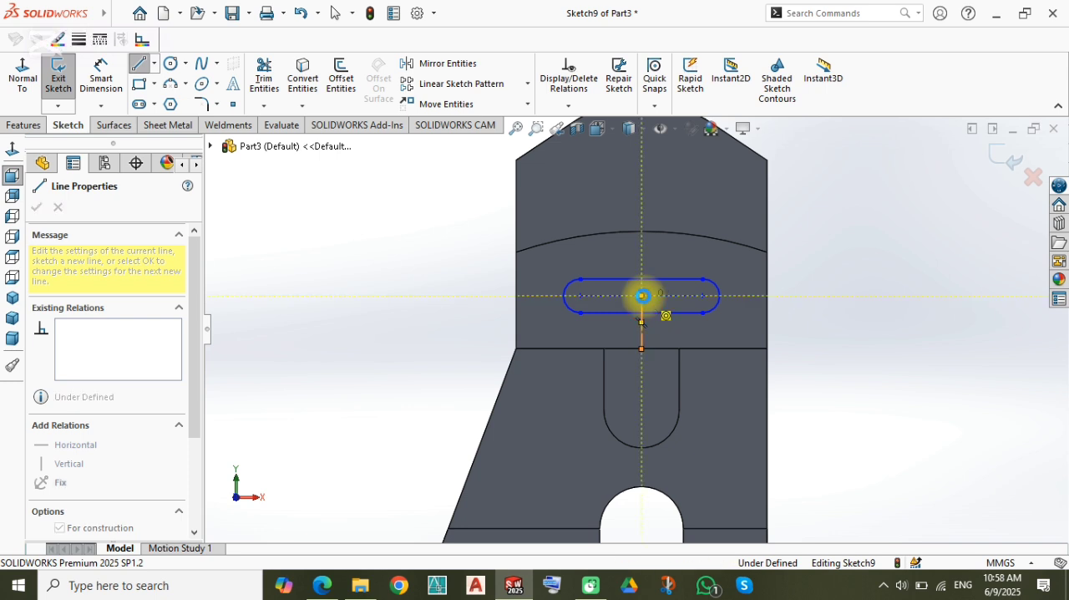
key(Escape)
click(641, 333)
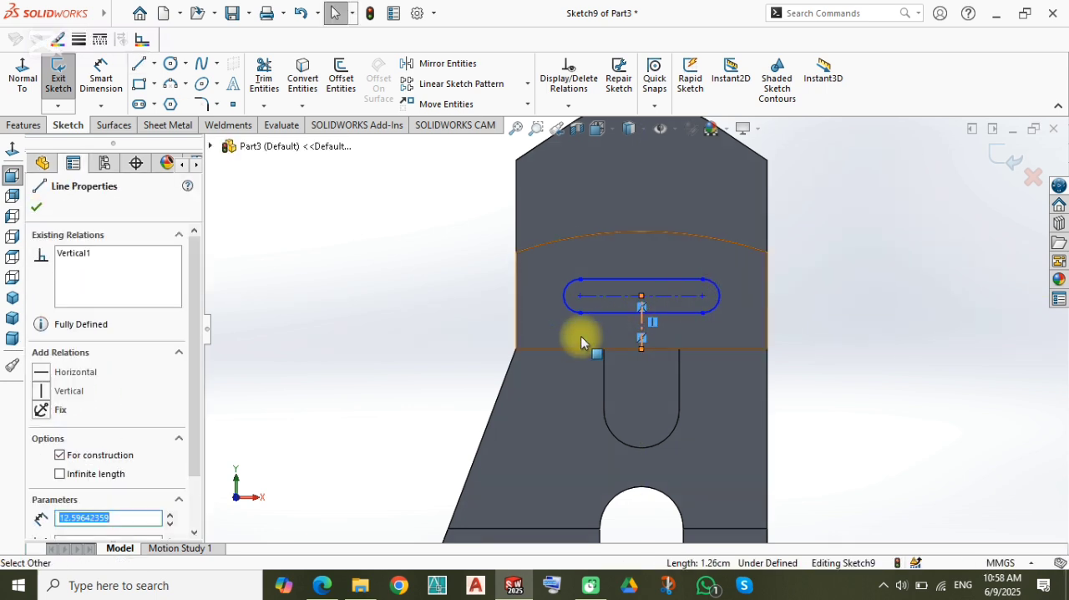
click(440, 326)
Step: Dimension the vertical construction line between the ledge edge and the slot's centre at 15 mm
right_drag(441, 324, 432, 251)
scroll(543, 306, down, 4)
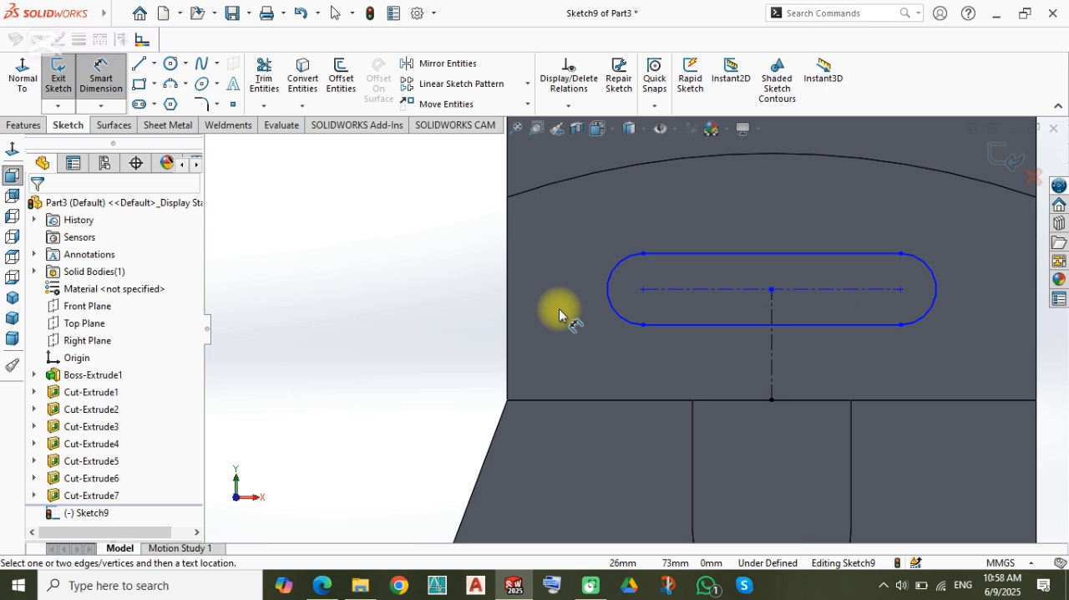
scroll(702, 296, down, 1)
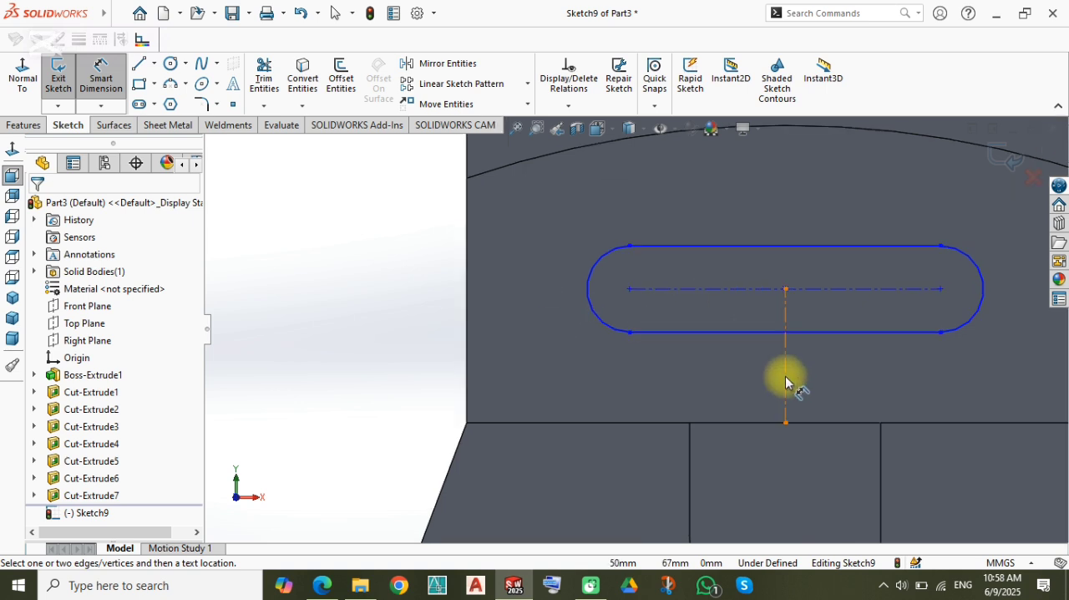
click(786, 376)
click(818, 385)
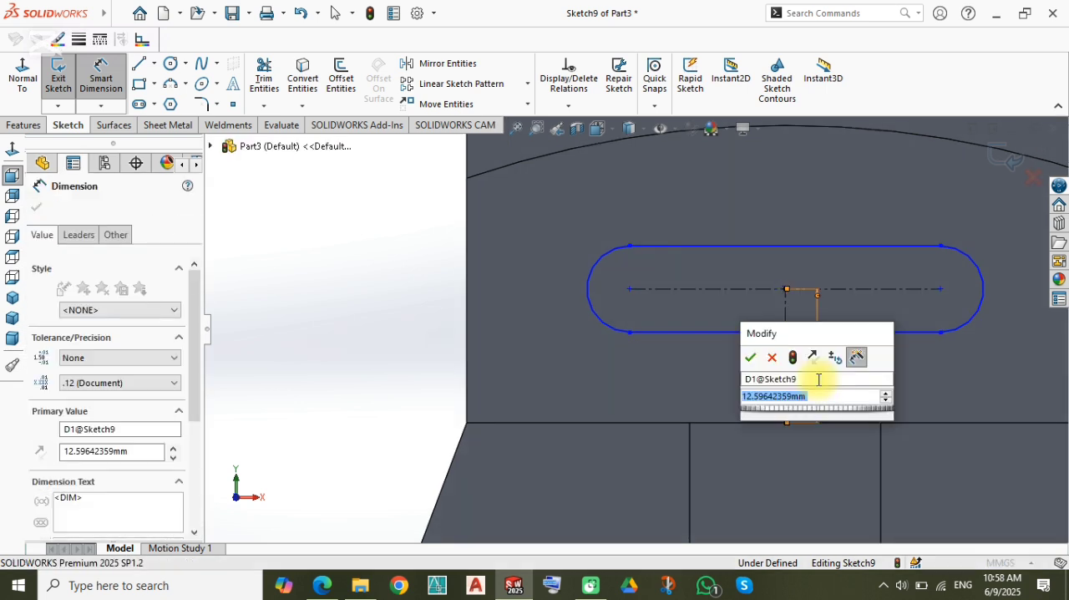
text(15)
key(Return)
Step: Dimension the horizontal slot's end arc with a radius of 5 mm
scroll(693, 294, up, 1)
scroll(727, 278, down, 1)
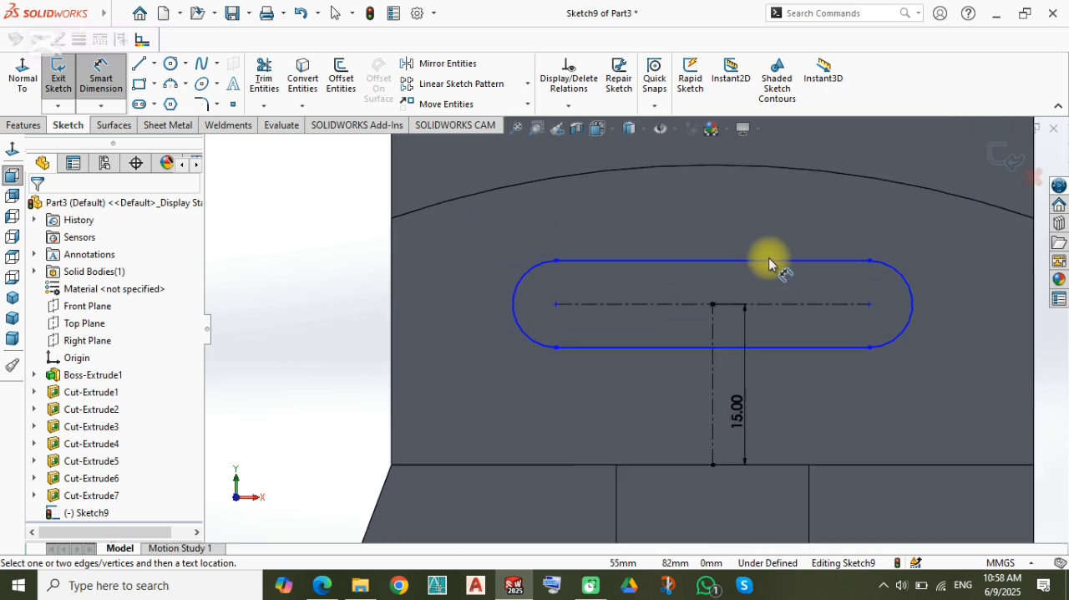
click(902, 280)
click(925, 241)
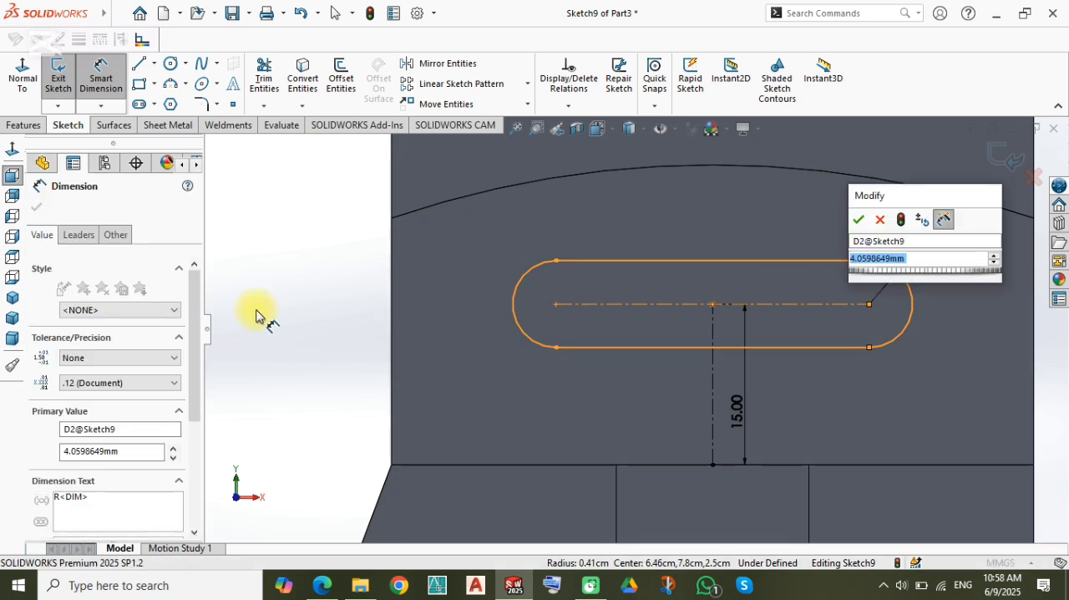
text(5)
key(Return)
click(333, 304)
scroll(710, 308, up, 2)
scroll(724, 306, down, 1)
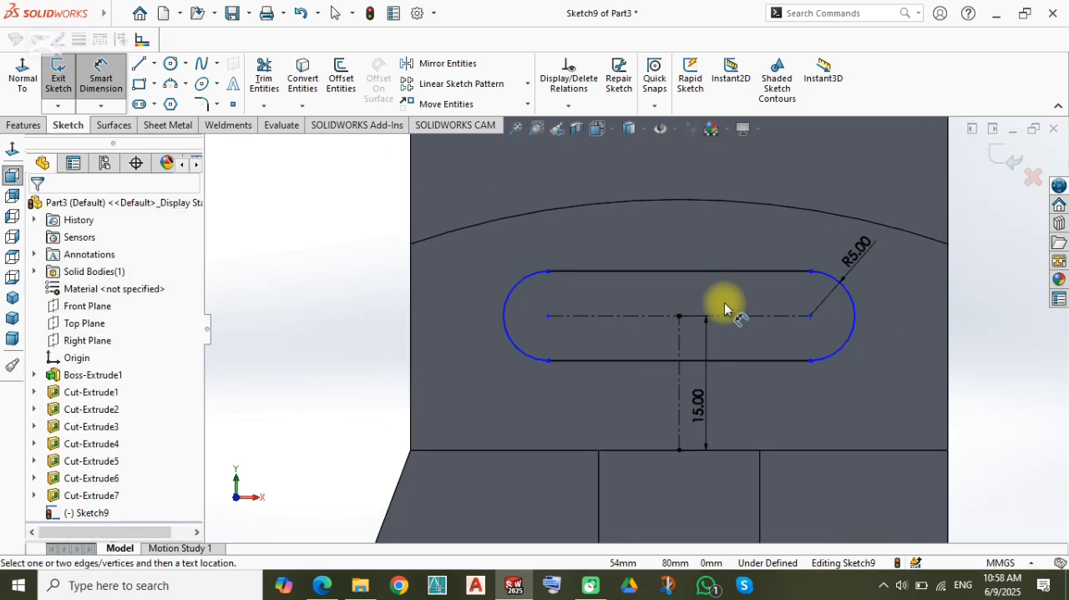
Step: Show hidden lines in the view and dimension the slot's straight edge at 30 mm
click(633, 130)
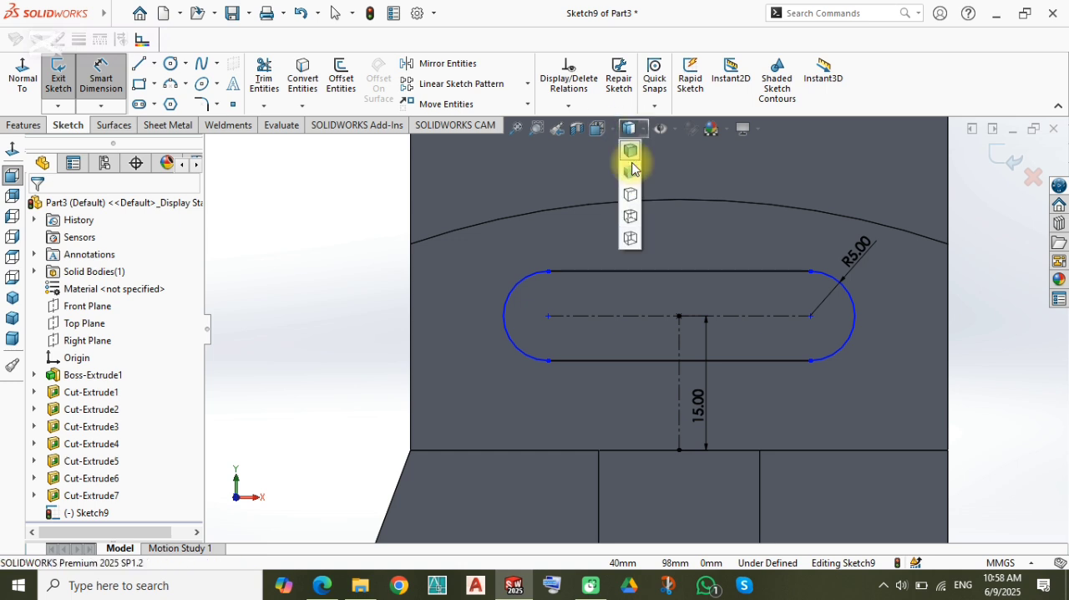
click(632, 214)
click(616, 361)
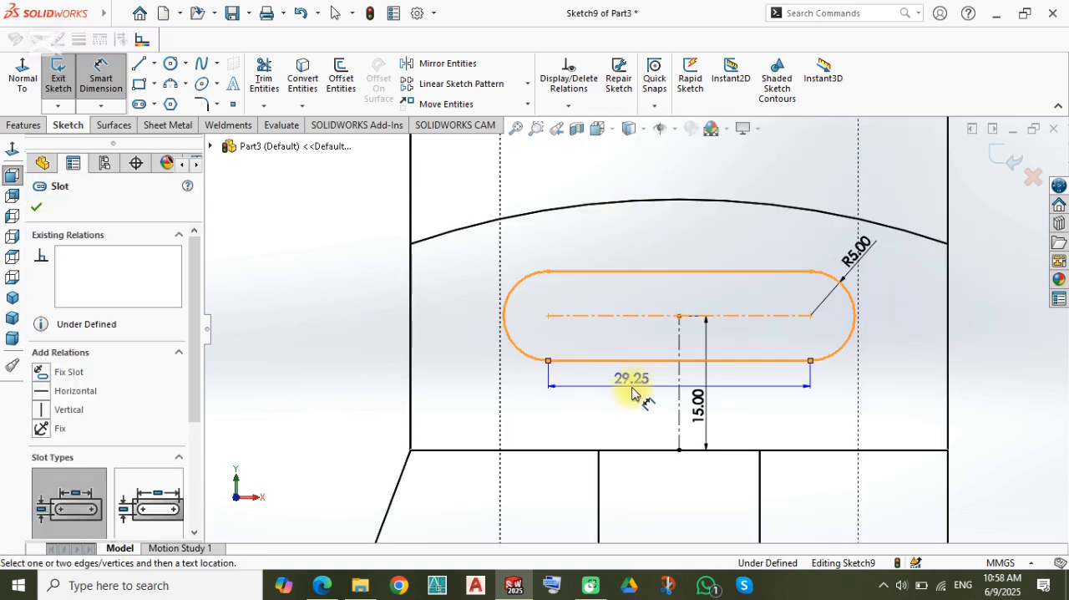
click(777, 301)
text(30)
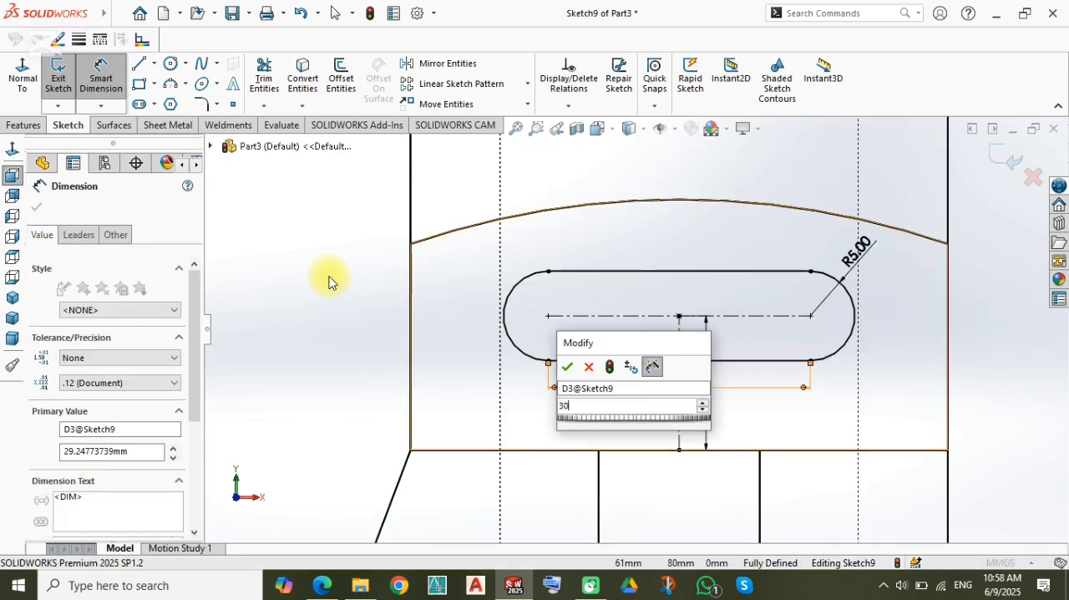
key(Return)
Step: Restore the shaded-with-edges display and cut-extrude the horizontal slot profile as a 73 mm blind cut
click(629, 129)
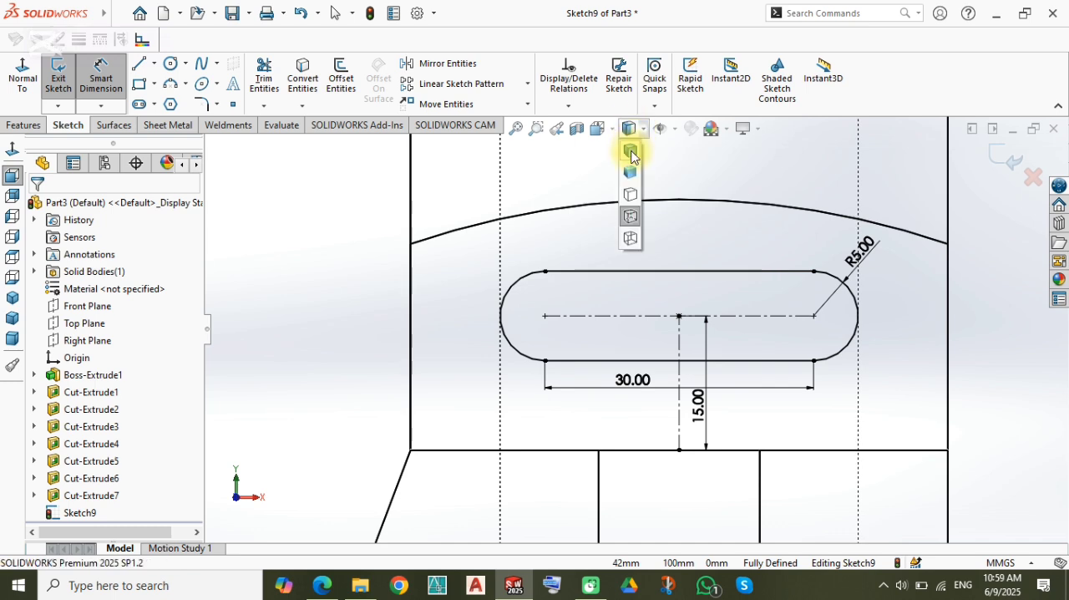
click(631, 145)
key(z)
right_drag(414, 255, 424, 317)
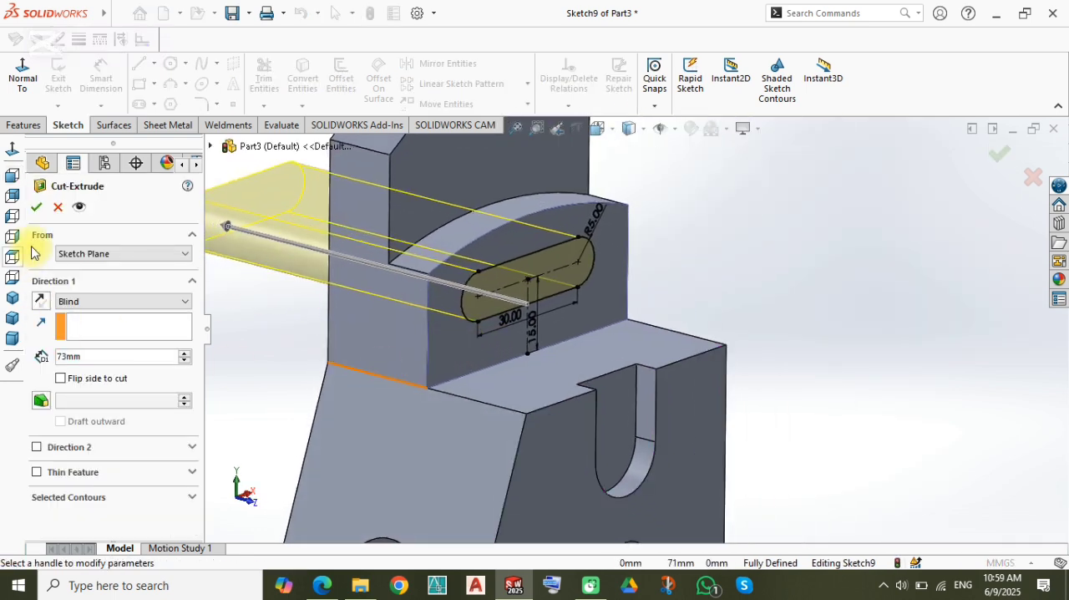
click(36, 209)
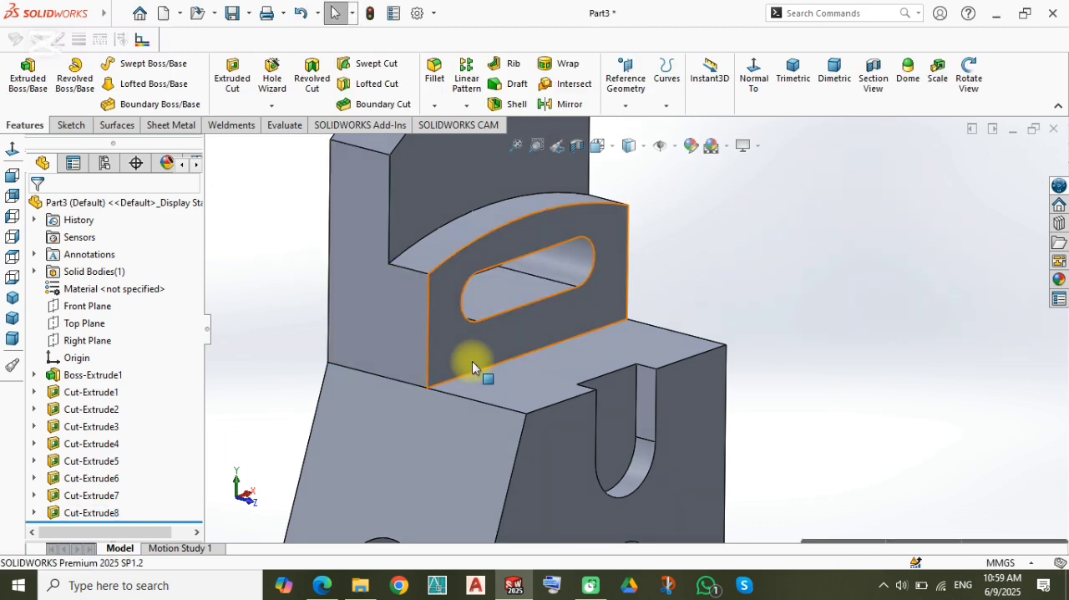
Step: Set up a DIN dowel hole with the Hole Wizard, size Ø8.0 and a blind depth of 25 mm
scroll(472, 361, up, 5)
middle_drag(604, 336, 647, 361)
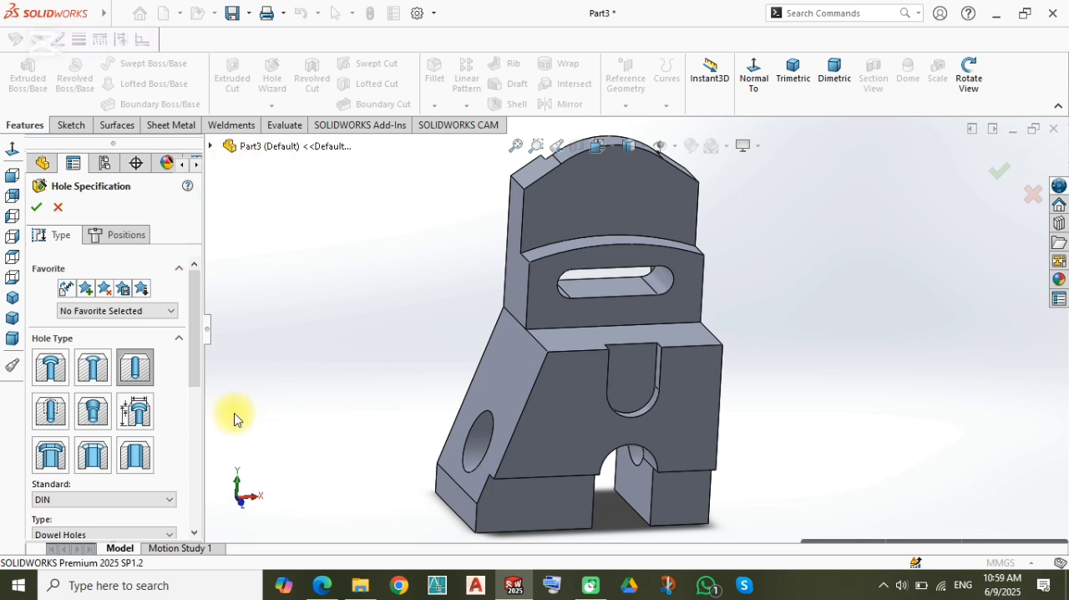
drag(198, 352, 202, 403)
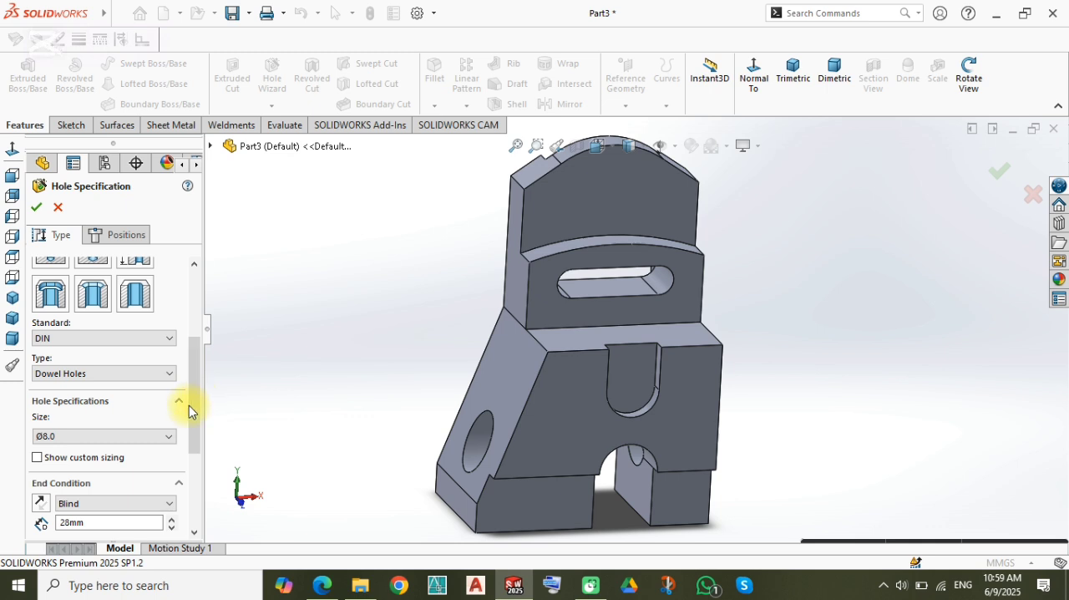
click(101, 437)
click(79, 511)
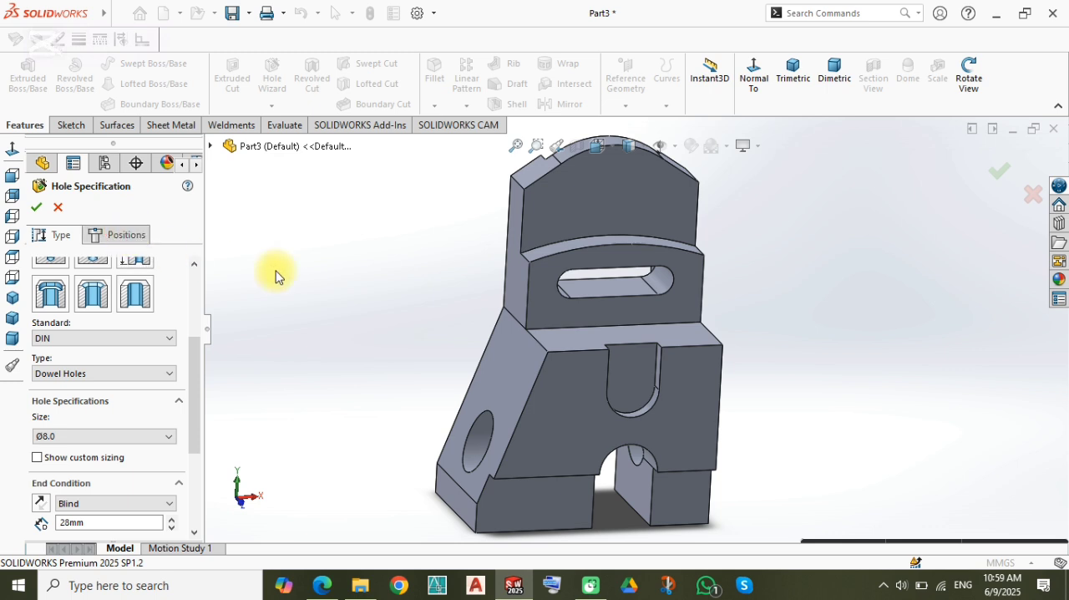
click(134, 524)
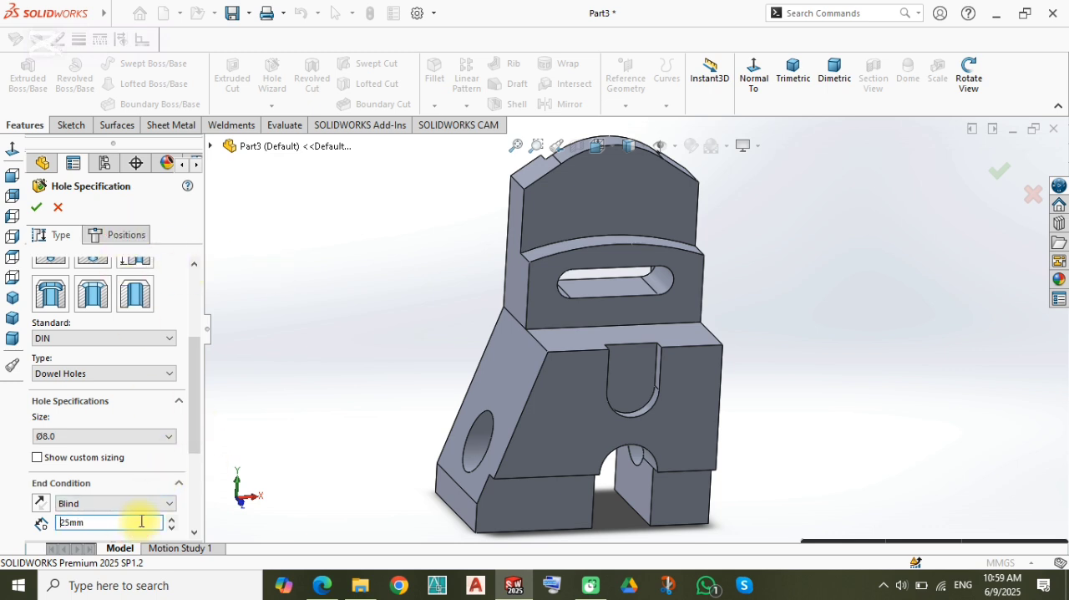
Step: Place the dowel hole at the arc centre of the U-shaped recess on the front and finish the hole
click(134, 236)
click(632, 439)
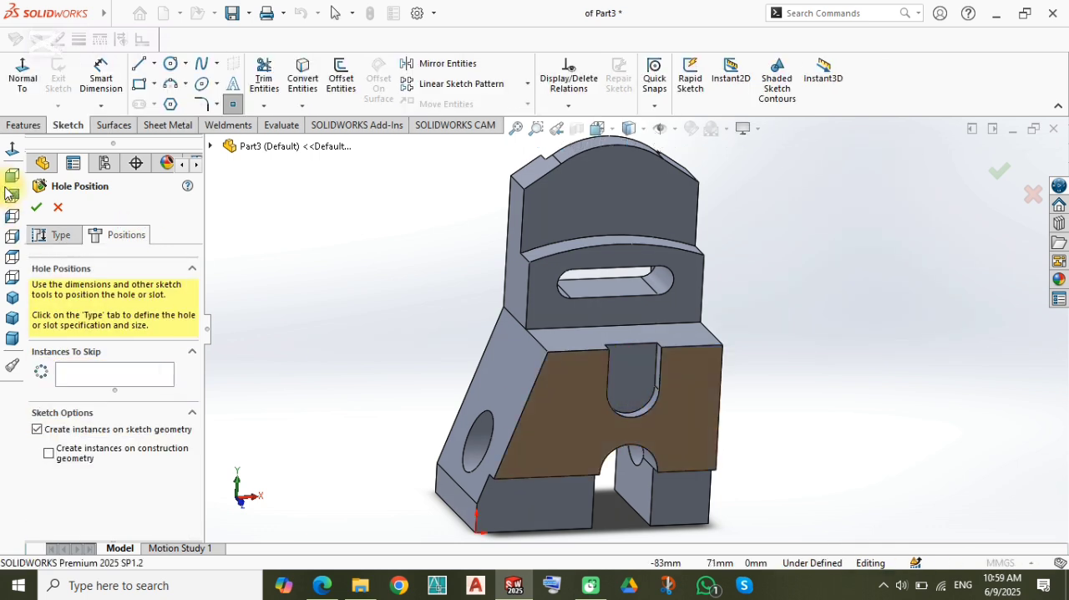
click(12, 150)
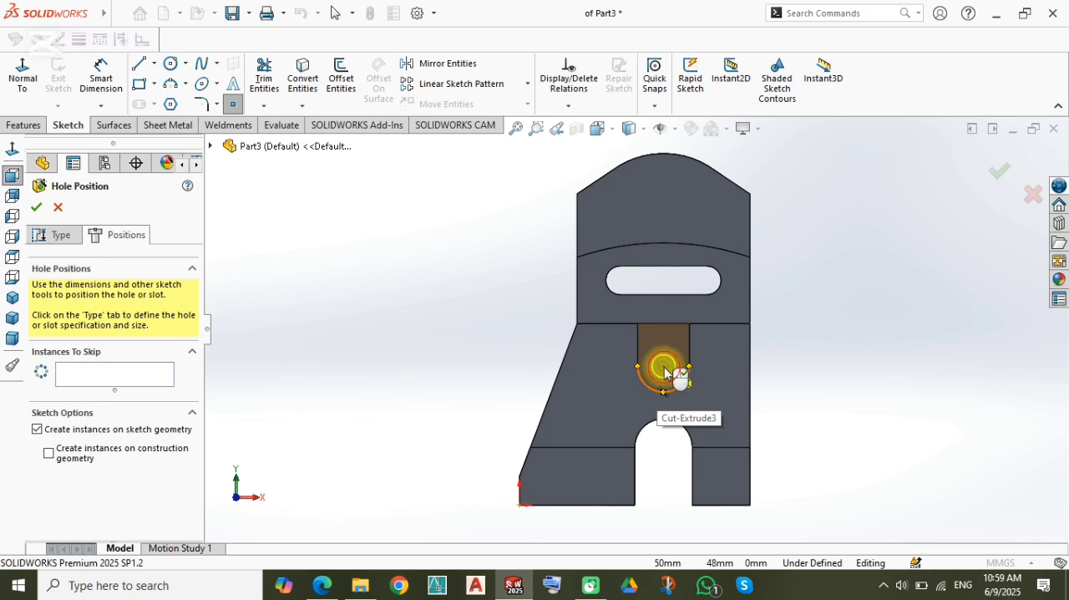
click(664, 367)
click(998, 168)
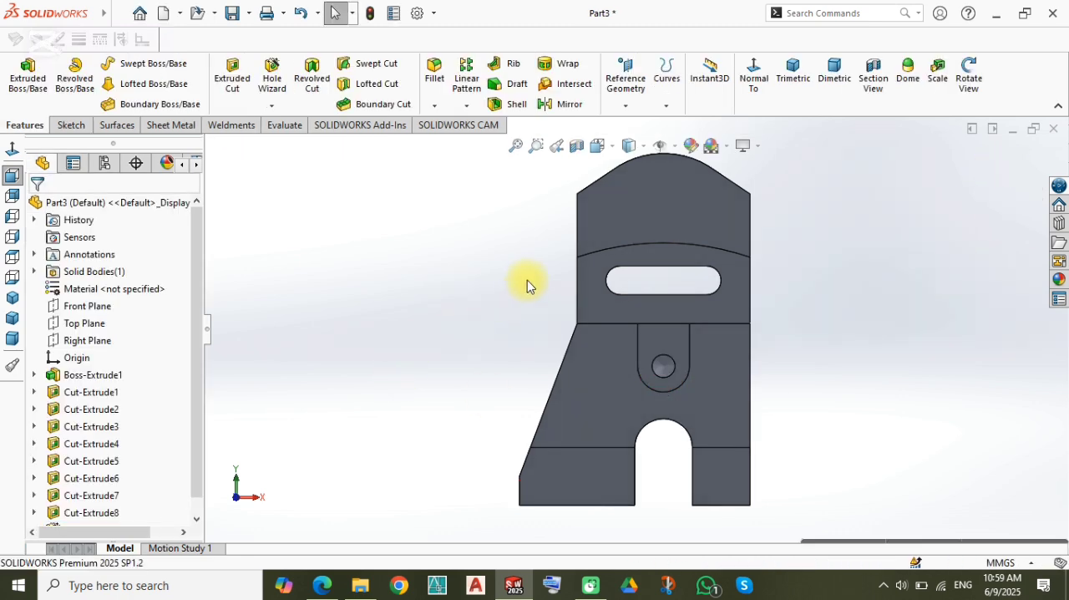
mouse_move(527, 285)
middle_down()
mouse_move(573, 298)
mouse_move(582, 222)
mouse_move(559, 162)
mouse_move(516, 281)
middle_up()
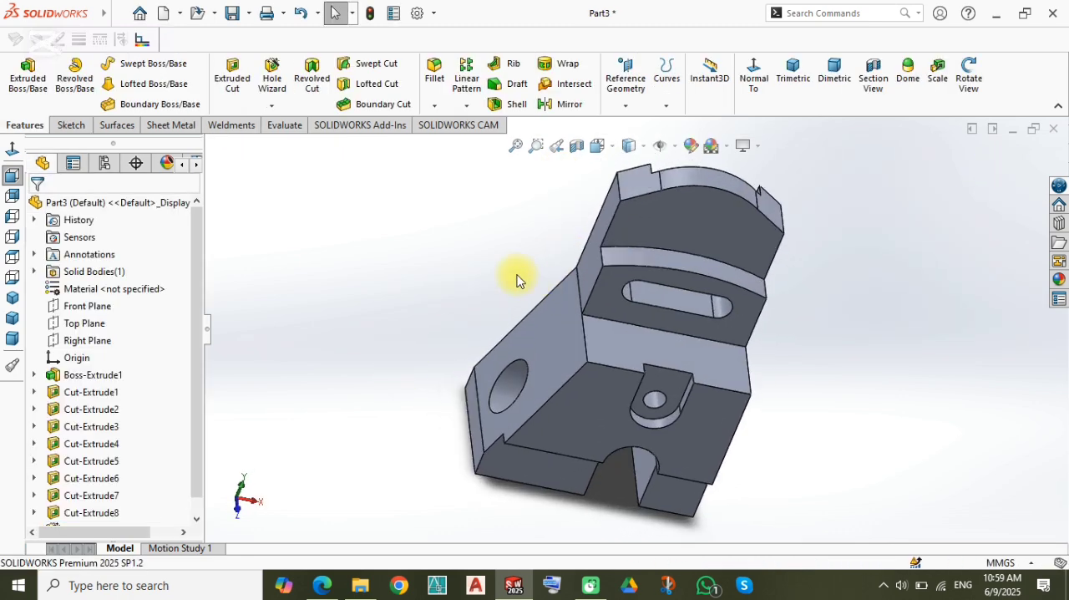
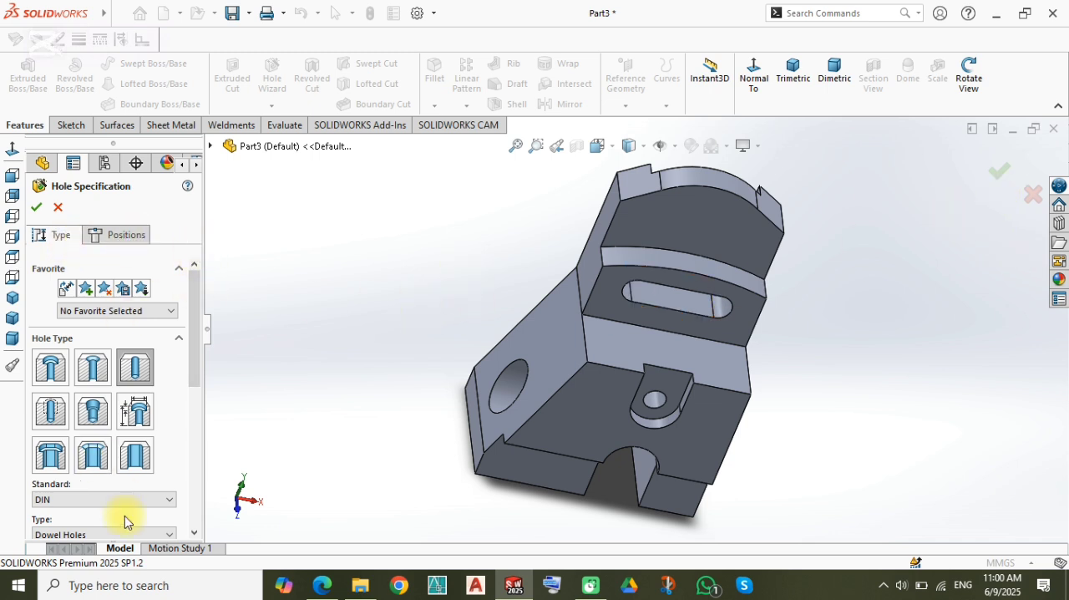
Step: Set the new Ø8.0 dowel hole's blind depth to 15 mm and place its centre on the horizontal step face above the U-shaped recess
scroll(195, 370, down, 7)
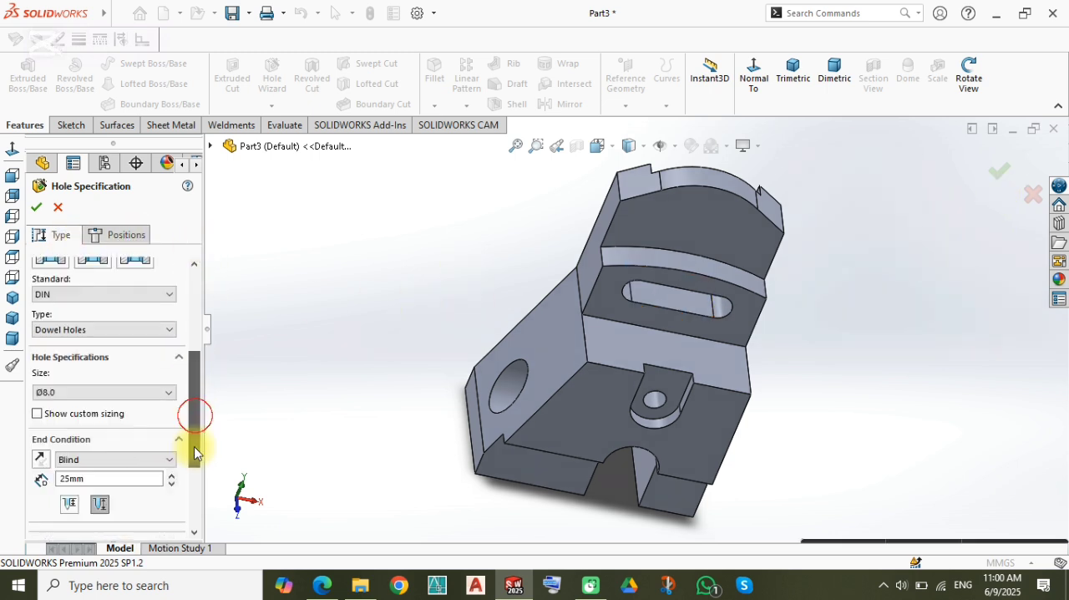
scroll(194, 446, down, 1)
click(100, 446)
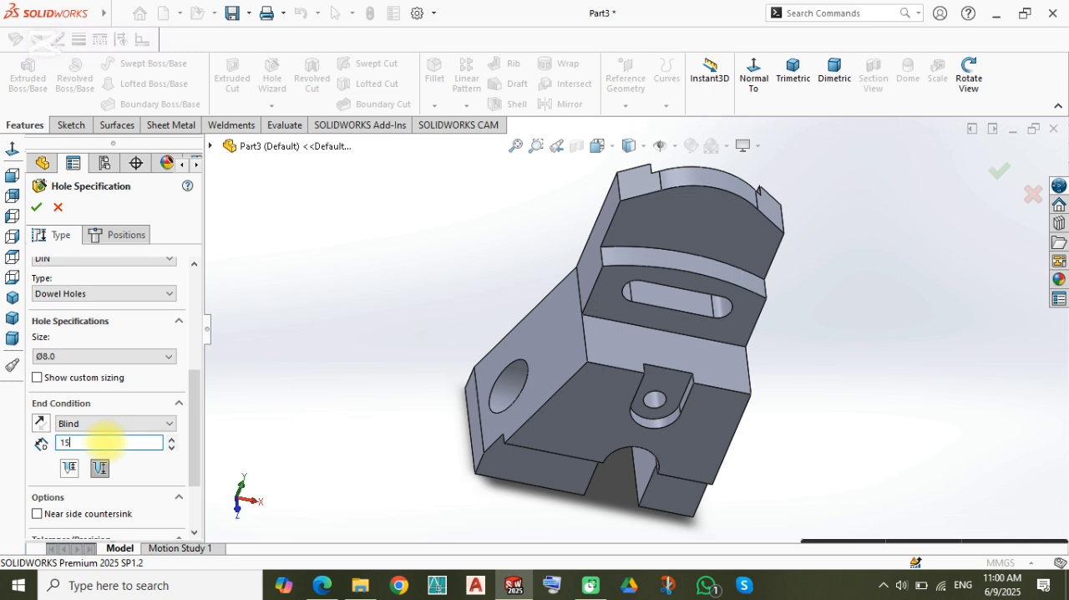
click(127, 235)
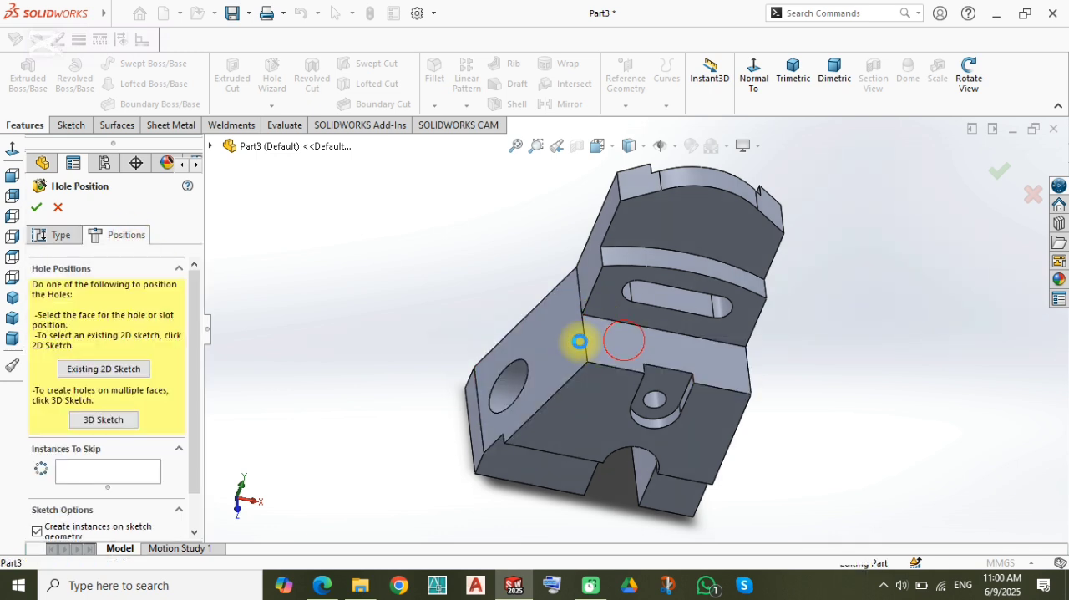
click(580, 341)
click(11, 149)
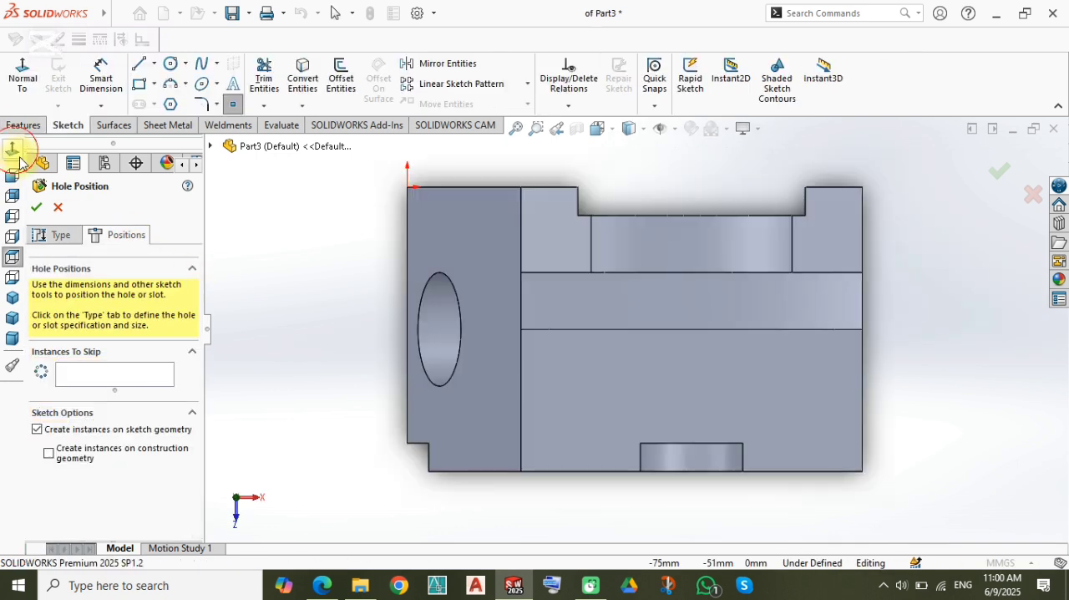
click(691, 416)
Step: Dimension the hole centre 10 mm from the U-shaped recess's back edge and finish the hole
right_drag(610, 517, 610, 407)
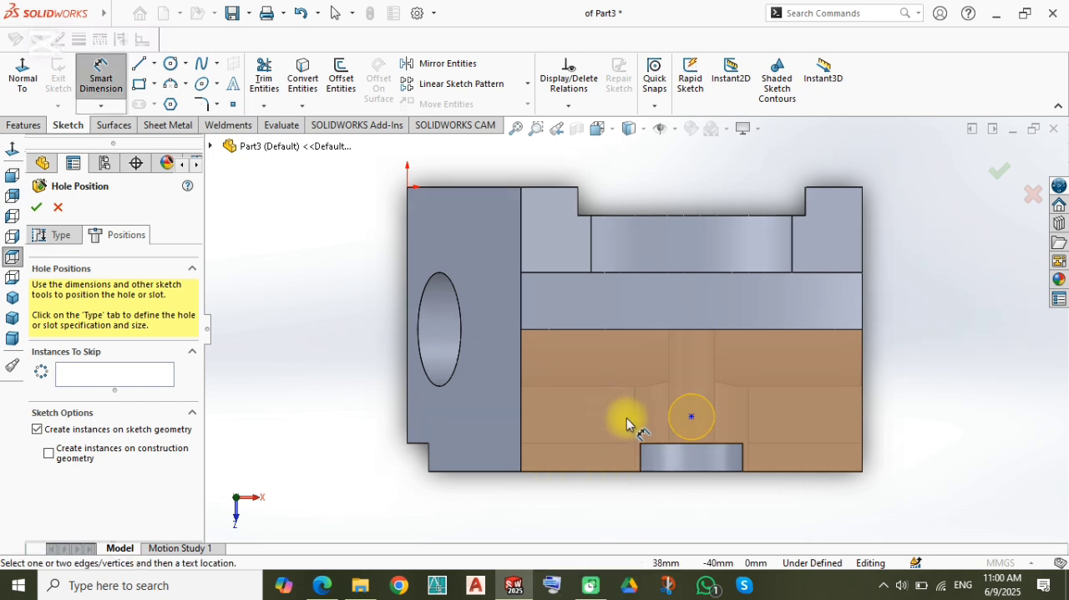
click(692, 416)
click(655, 447)
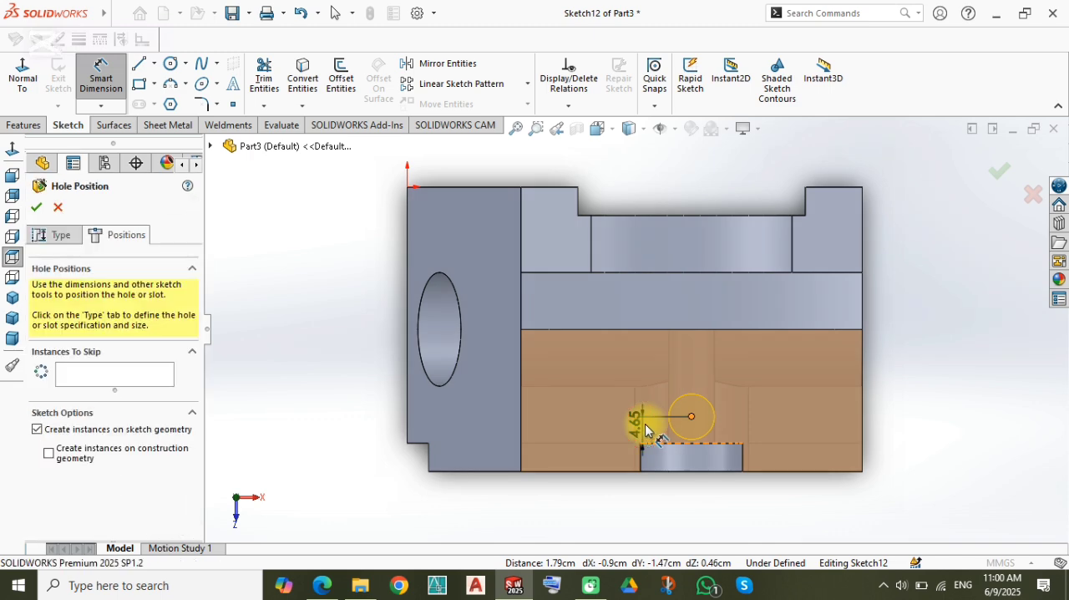
click(617, 456)
text(10)
key(Return)
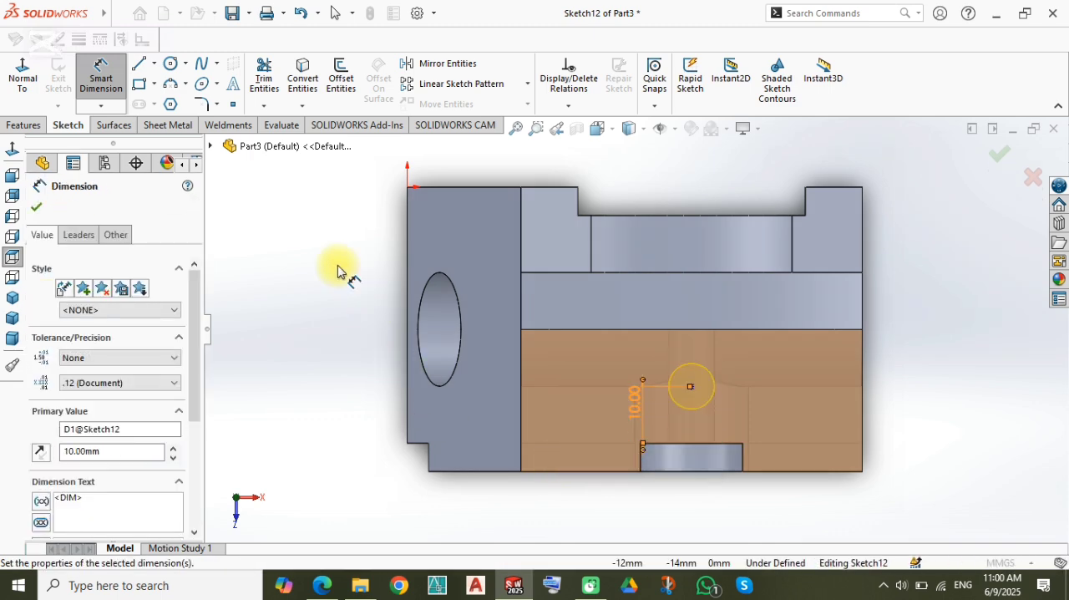
click(998, 166)
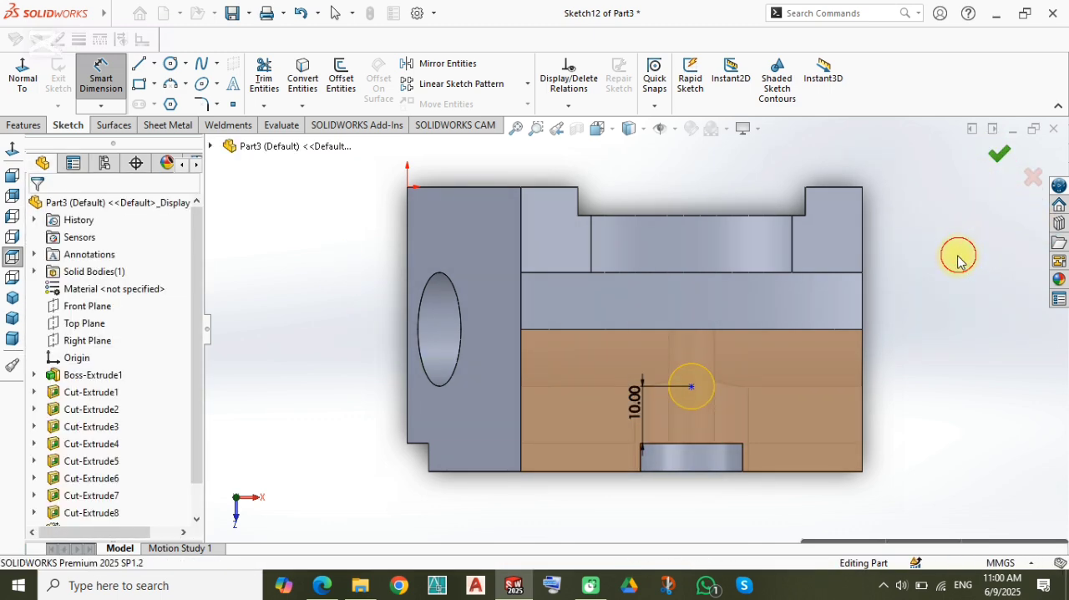
Step: Edit the vertical dowel hole in the step face and set its blind depth to 16 mm
middle_drag(676, 401, 614, 378)
scroll(648, 353, down, 5)
click(582, 370)
scroll(589, 389, up, 7)
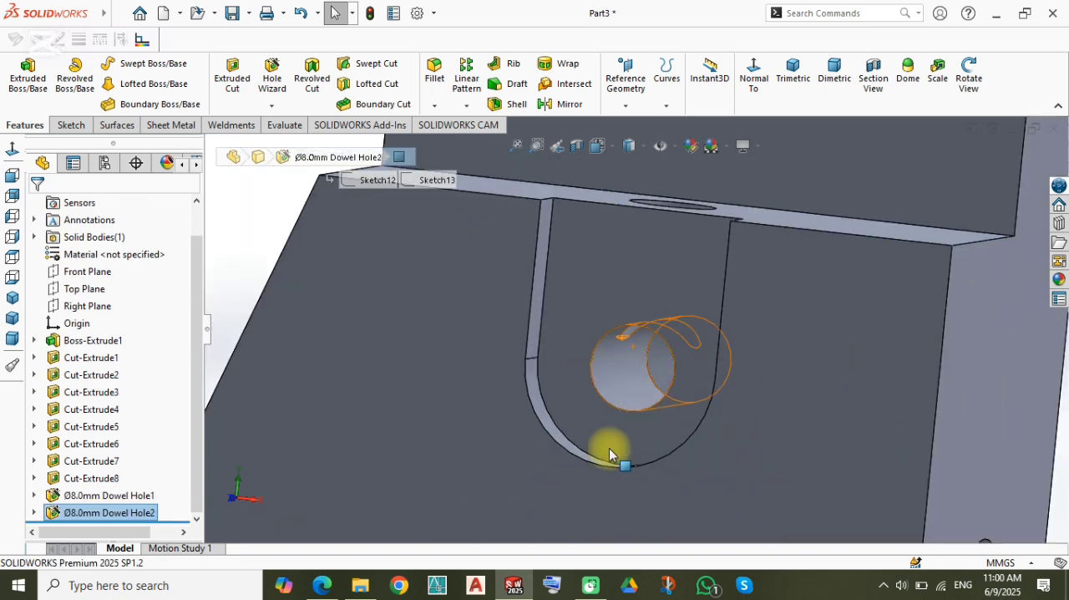
click(256, 239)
scroll(126, 417, down, 2)
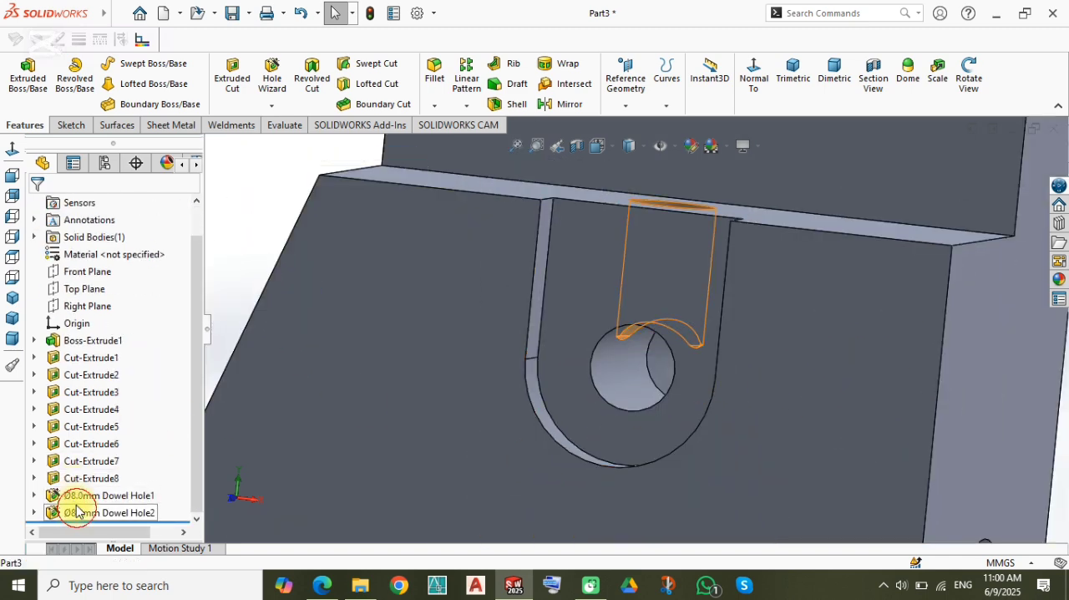
click(96, 512)
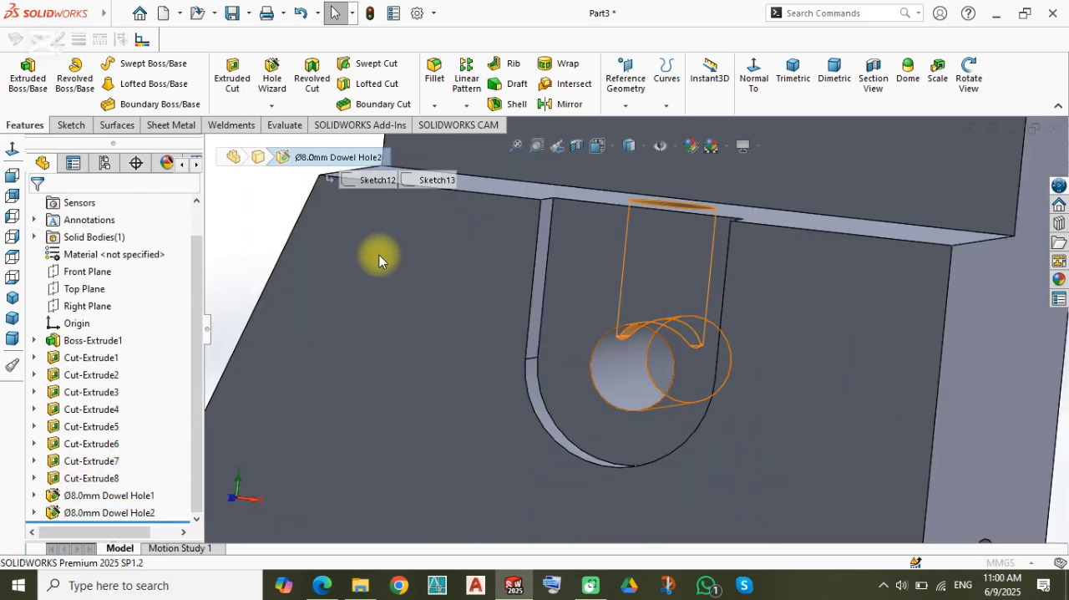
click(363, 318)
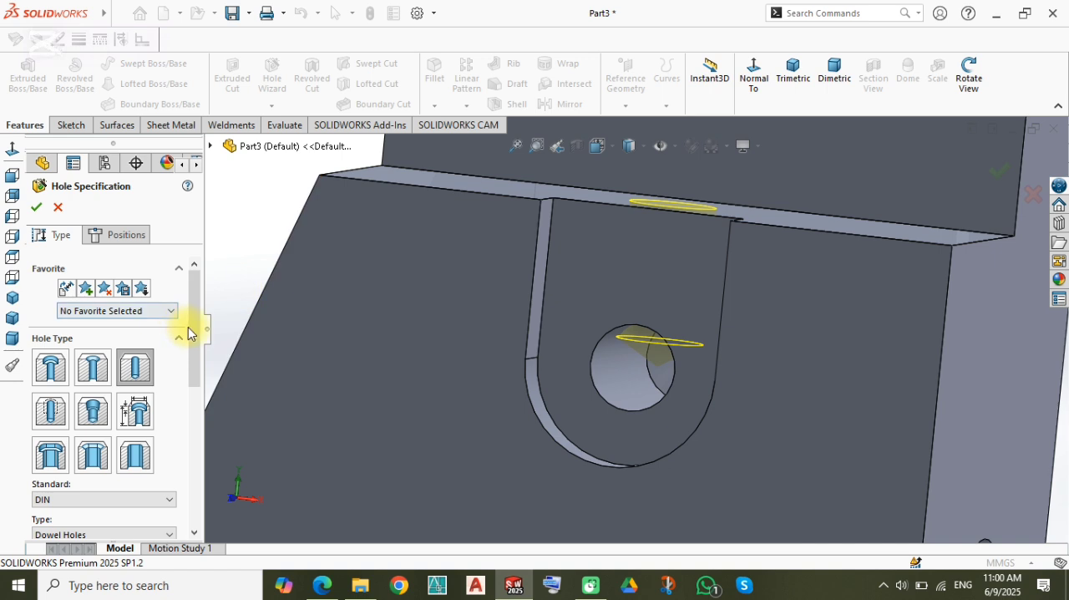
drag(188, 327, 189, 441)
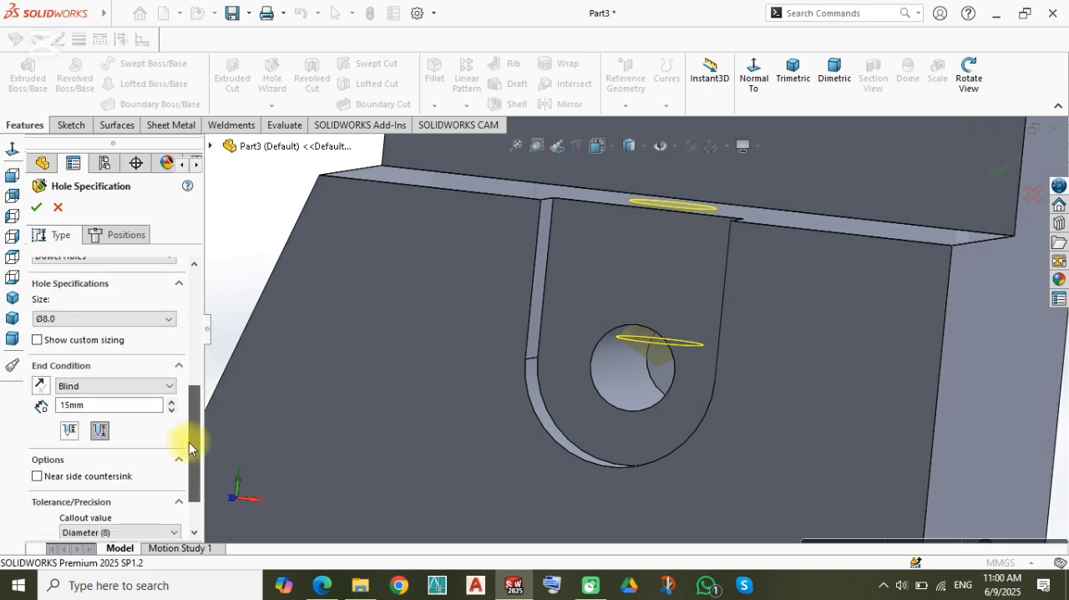
double_click(107, 403)
text(16)
key(Return)
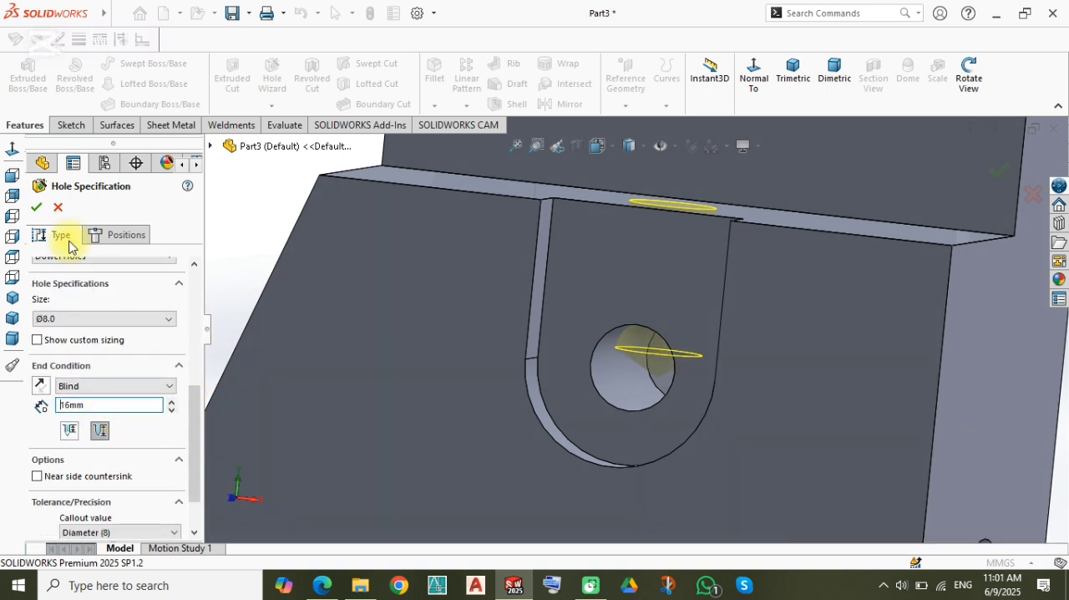
click(33, 208)
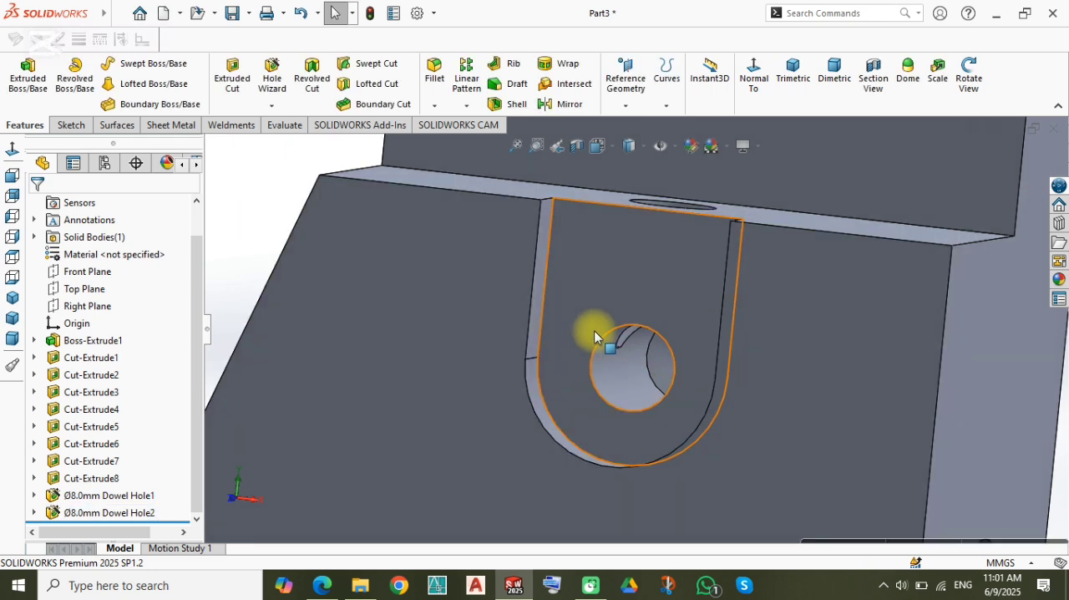
middle_drag(596, 334, 619, 384)
scroll(619, 384, up, 3)
scroll(616, 382, down, 3)
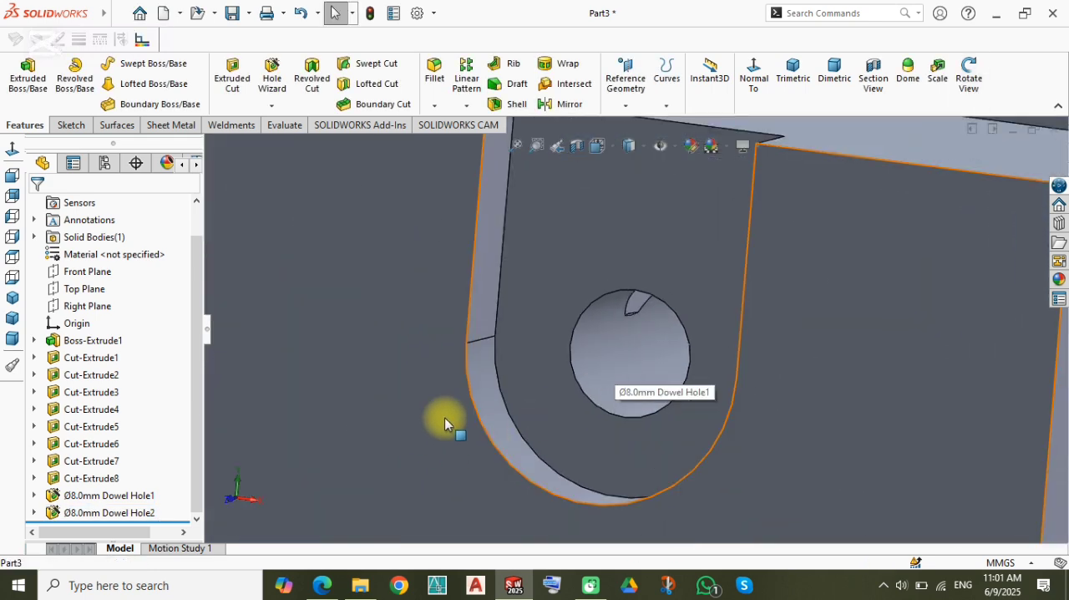
scroll(610, 309, up, 7)
scroll(610, 312, down, 5)
click(523, 293)
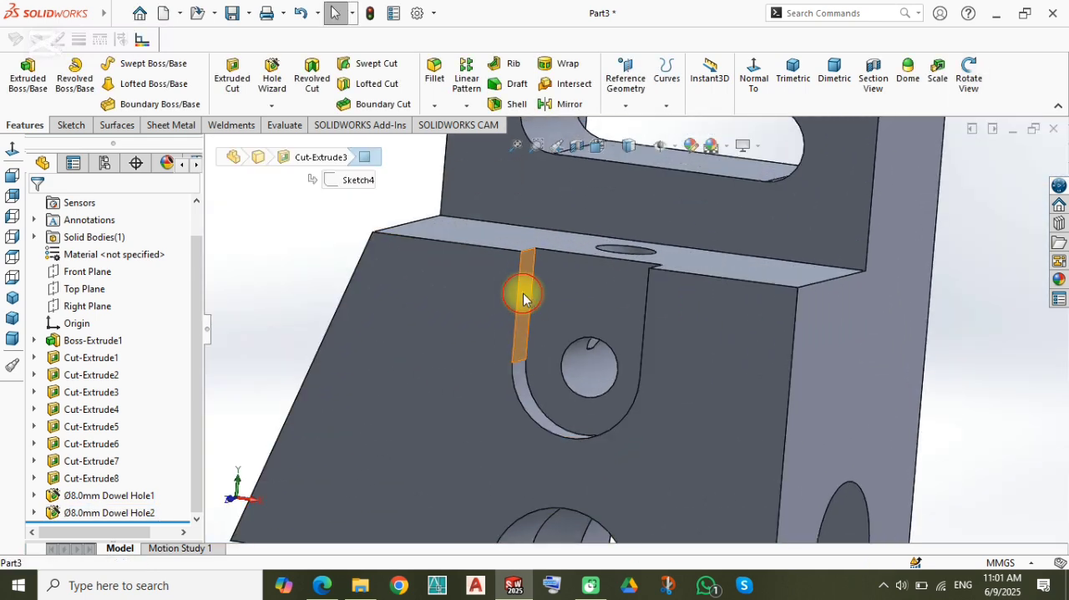
click(573, 246)
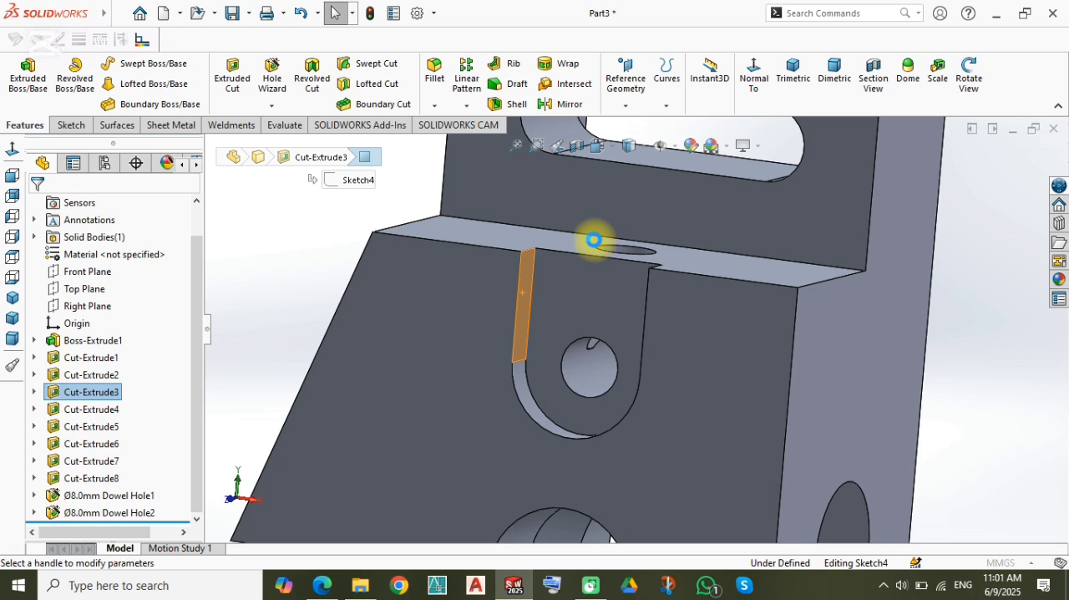
click(1002, 172)
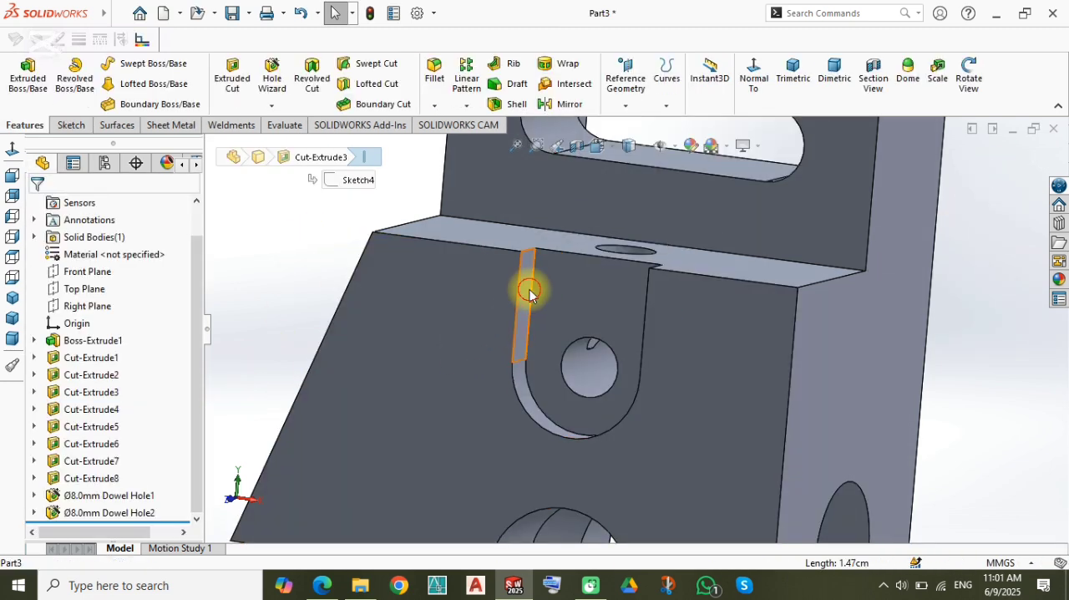
Step: Edit the U-shaped recess's slot sketch, dimension the slot's centreline at 15 mm and rebuild the part
click(529, 293)
click(584, 230)
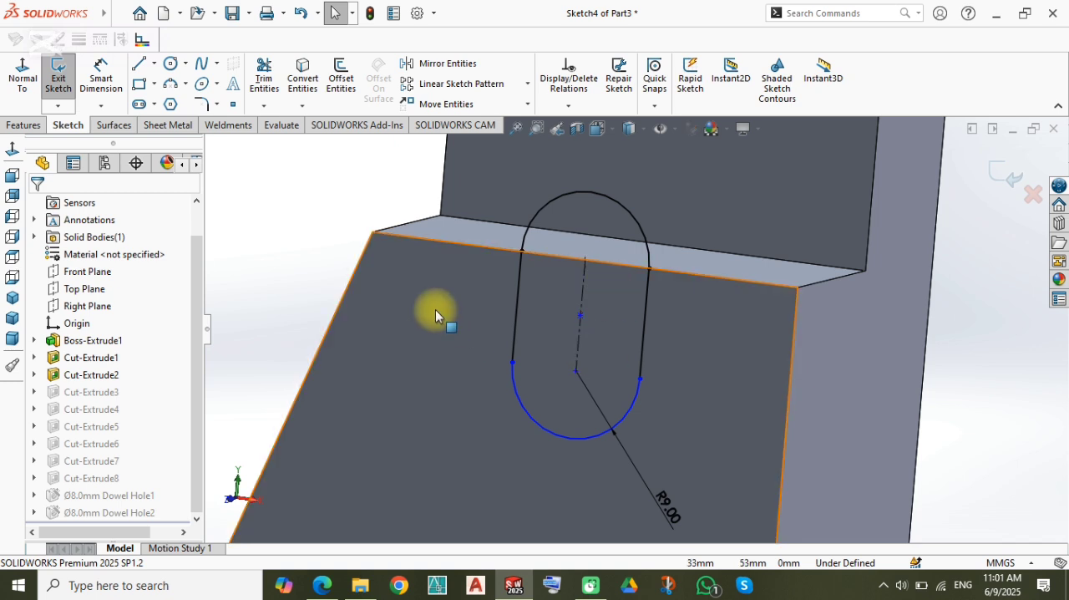
right_drag(234, 294, 232, 212)
click(586, 297)
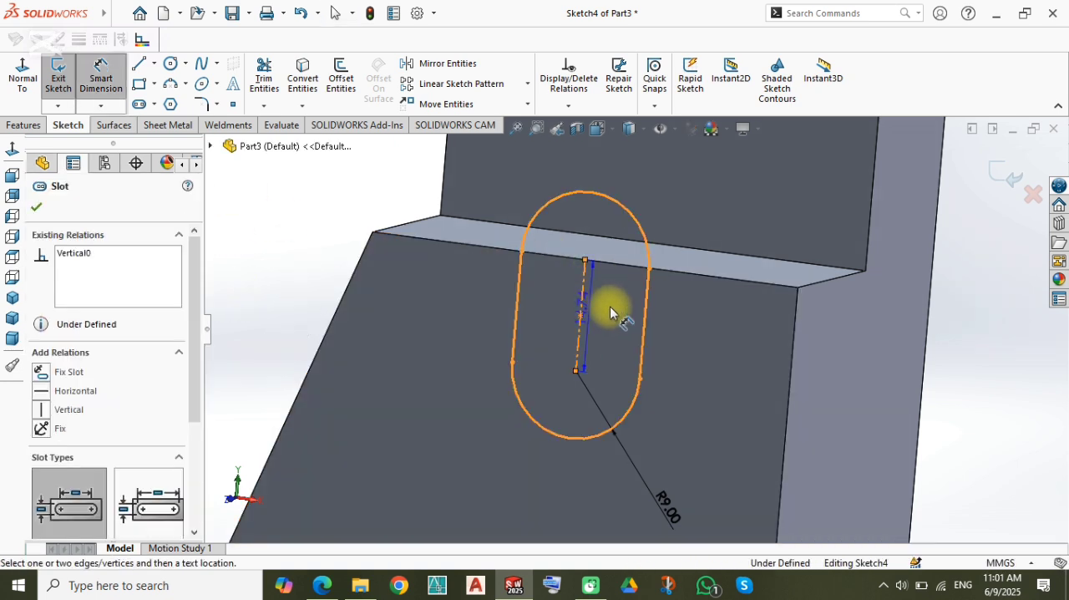
click(606, 322)
text(15)
key(Return)
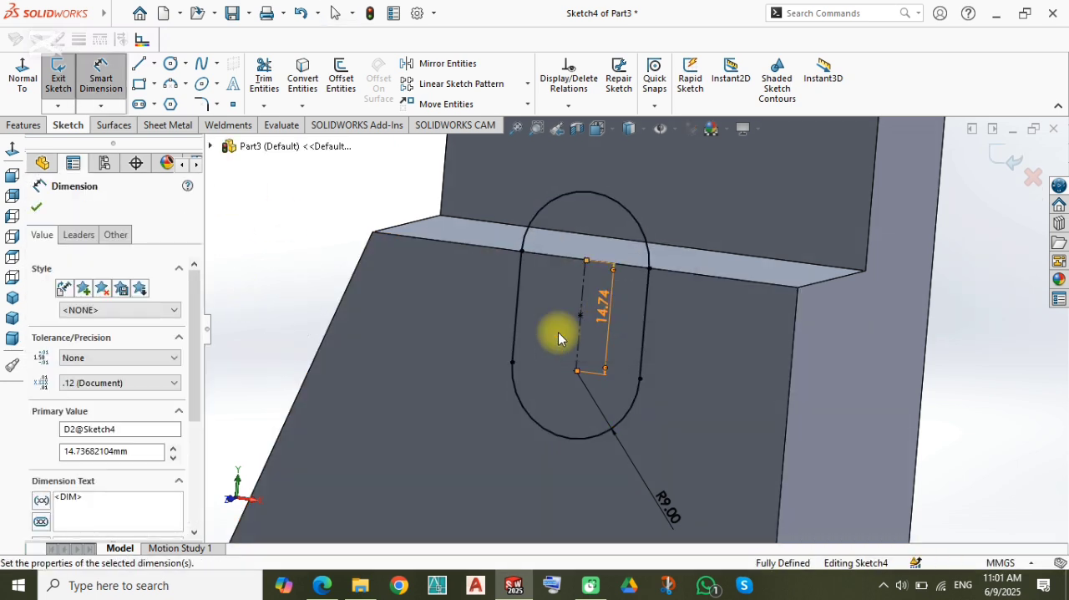
click(995, 159)
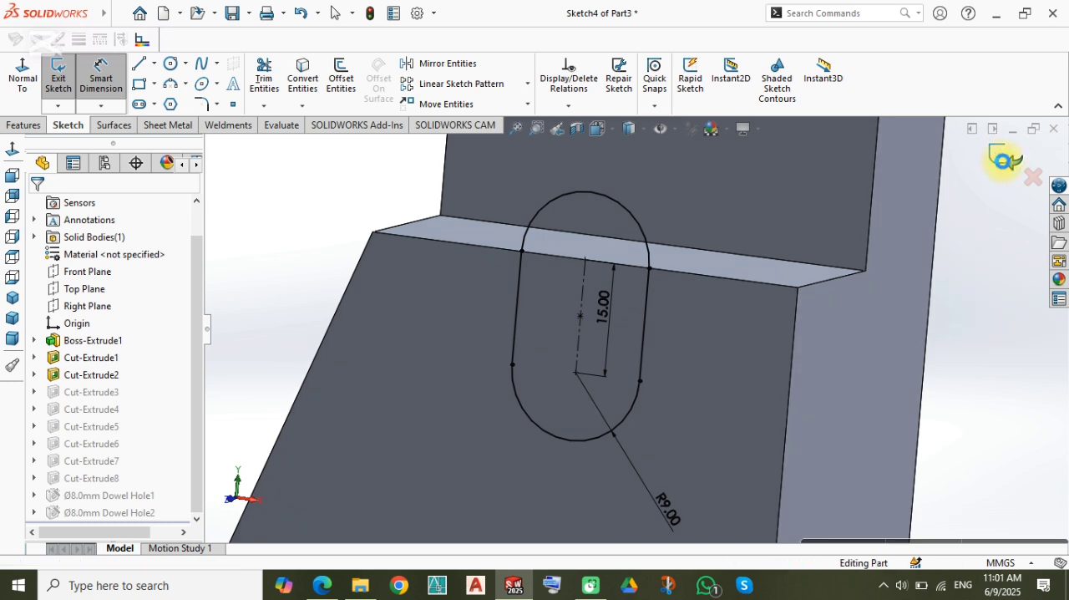
Step: Edit the vertical dowel hole so that its blind depth is 17 mm
scroll(576, 368, down, 3)
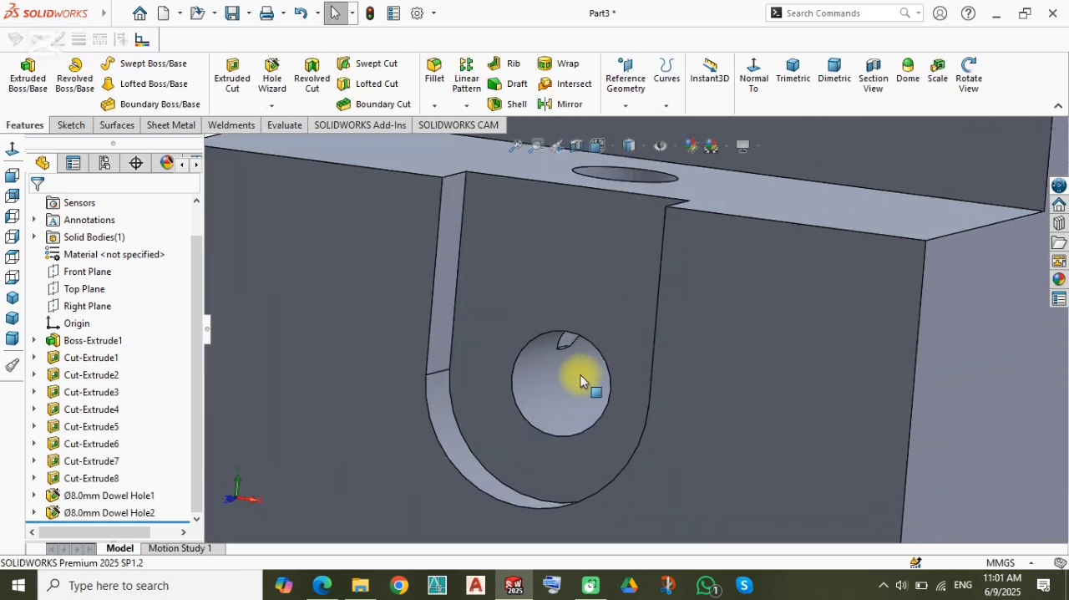
scroll(579, 375, up, 3)
click(109, 512)
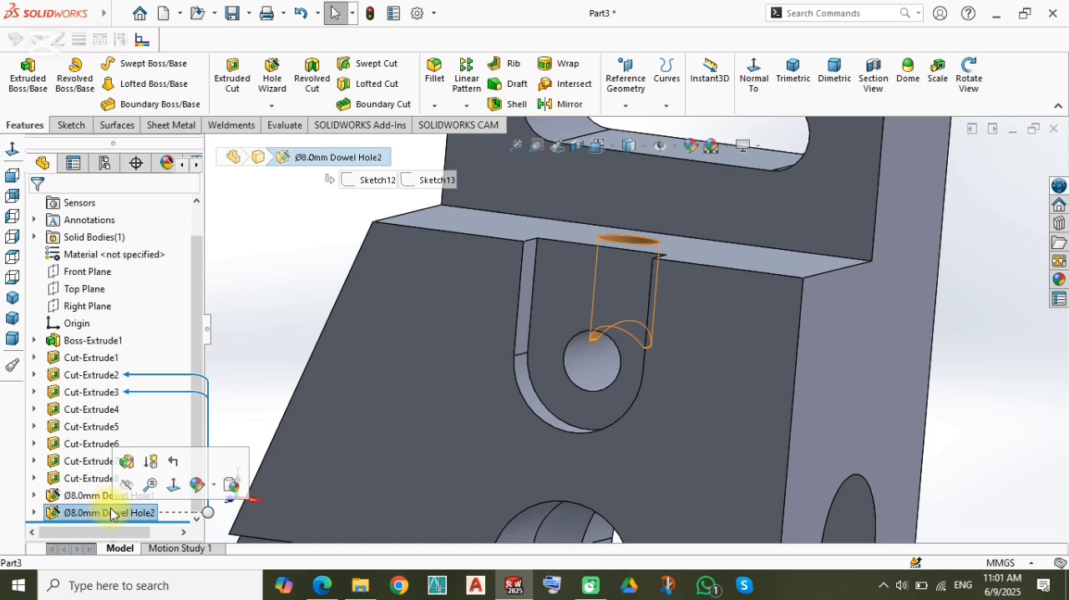
middle_drag(417, 370, 573, 370)
click(589, 330)
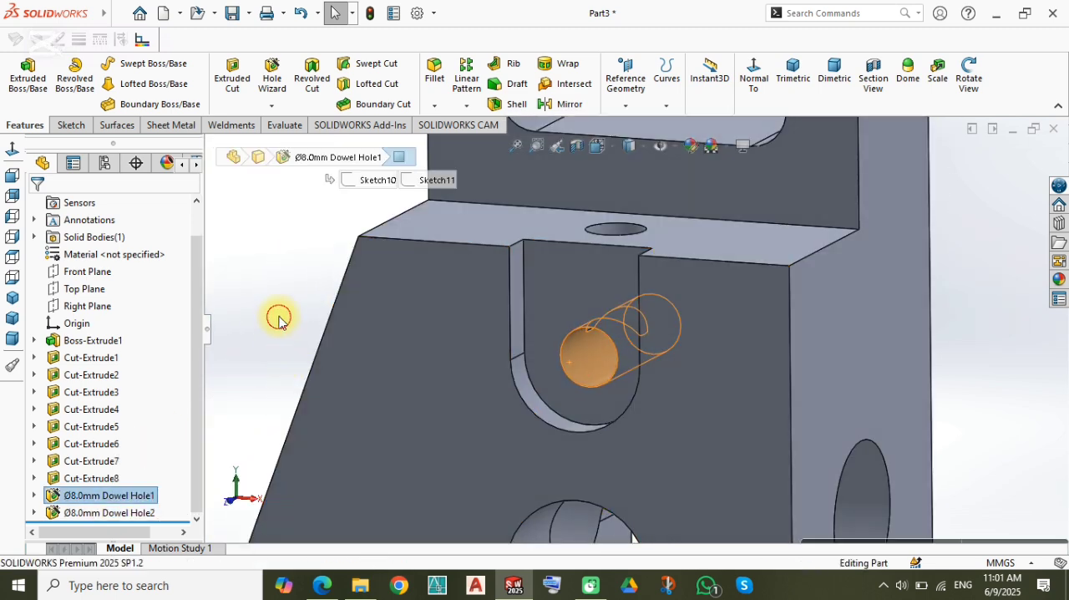
click(109, 512)
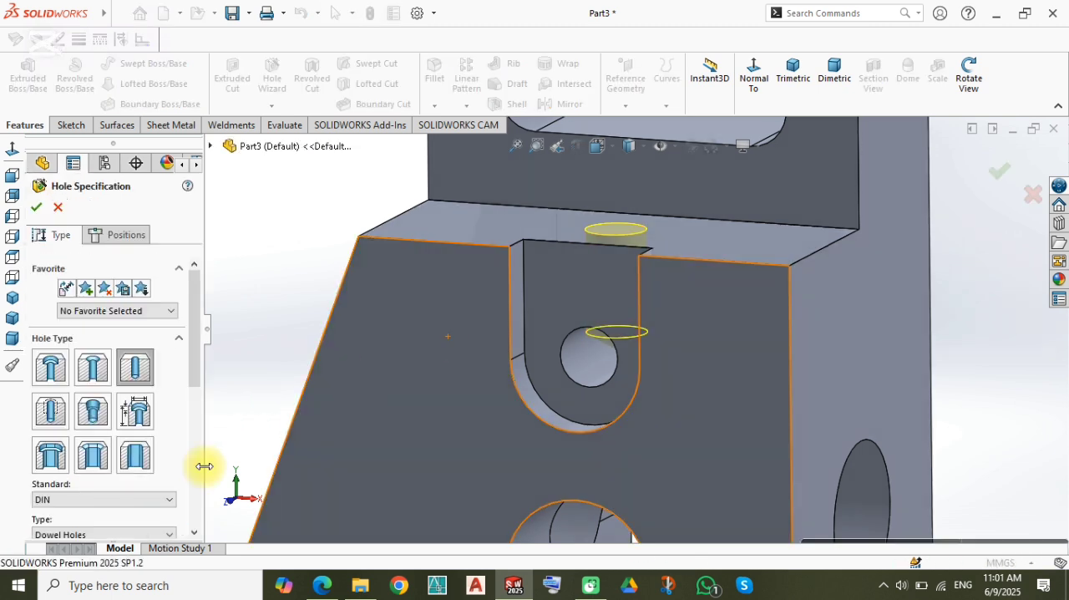
drag(190, 383, 191, 477)
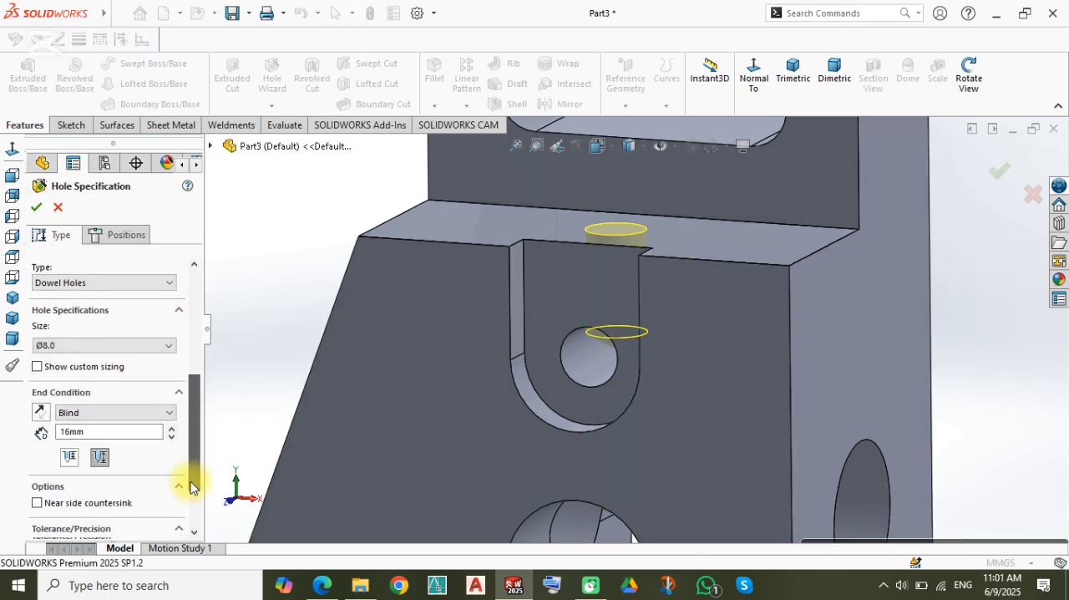
click(98, 426)
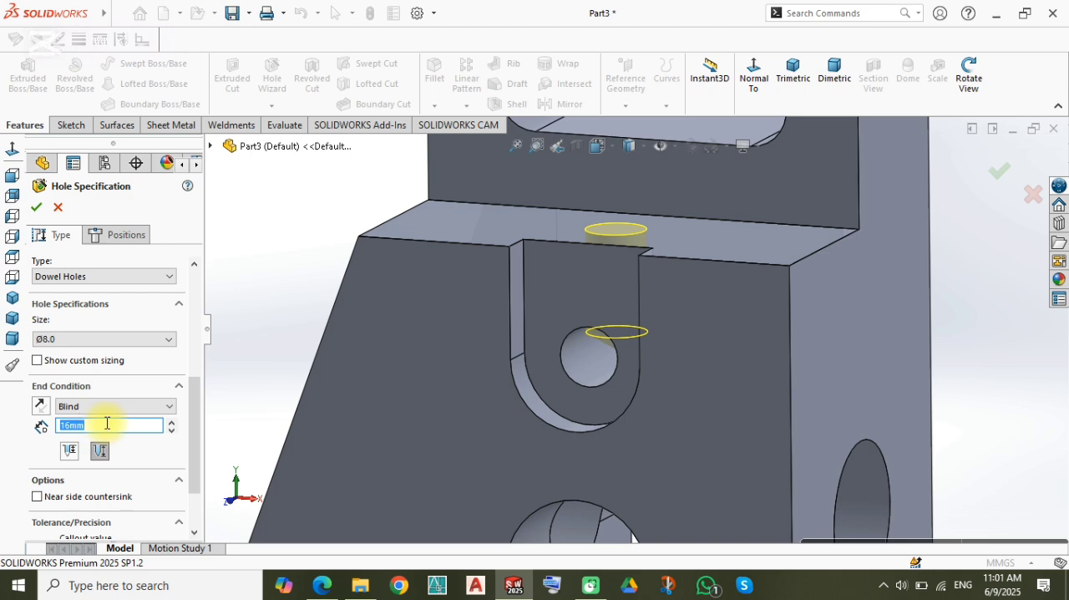
key(Return)
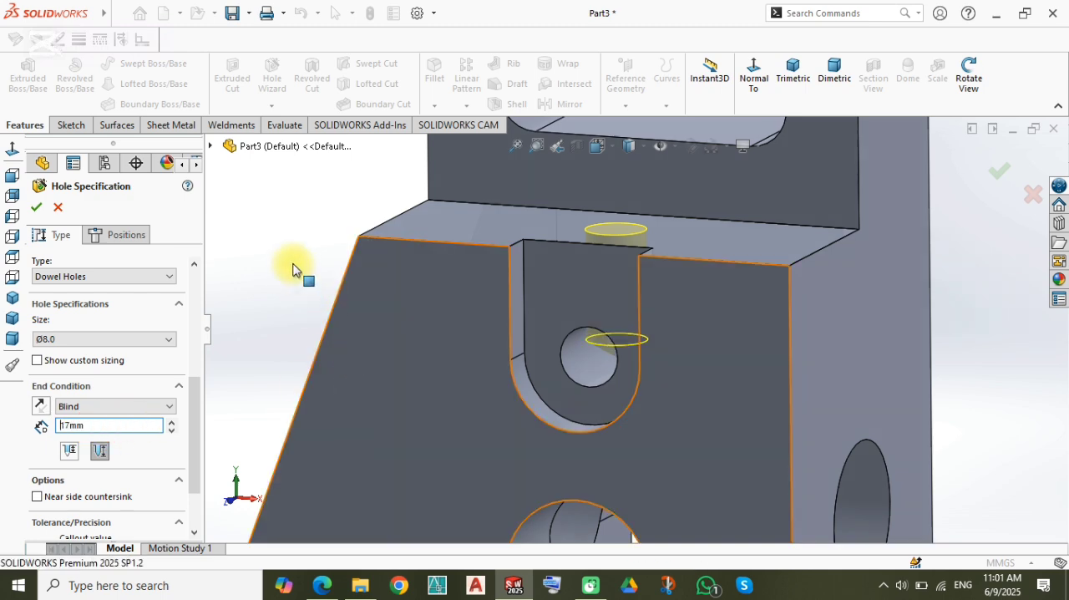
key(Return)
scroll(586, 362, down, 6)
scroll(406, 438, up, 9)
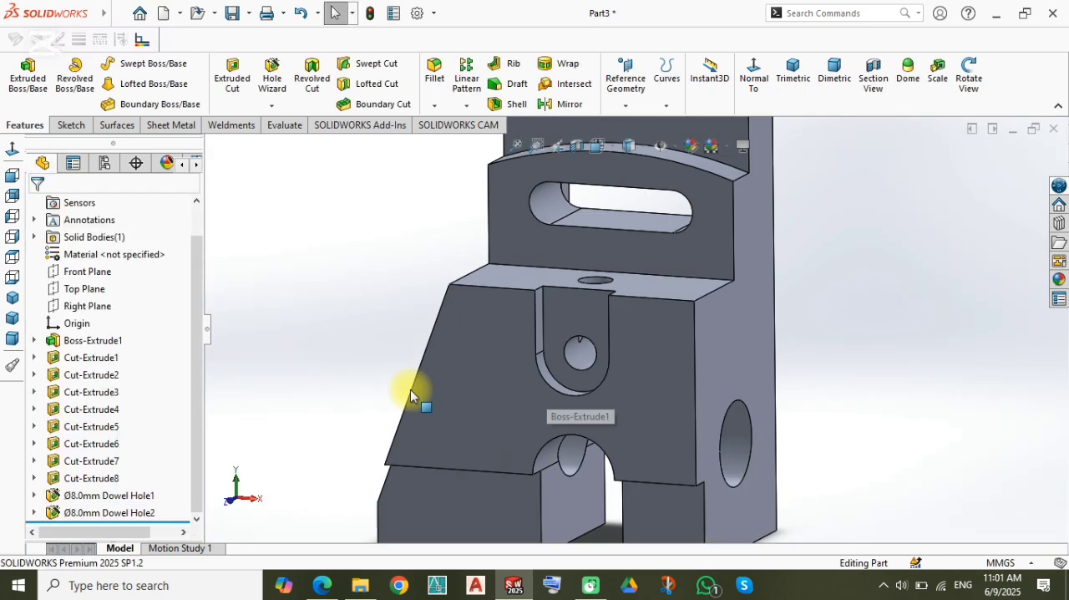
Step: Start a Hole Wizard DIN bottoming tapped hole of size M8 with a Through All end condition
right_drag(362, 281, 415, 215)
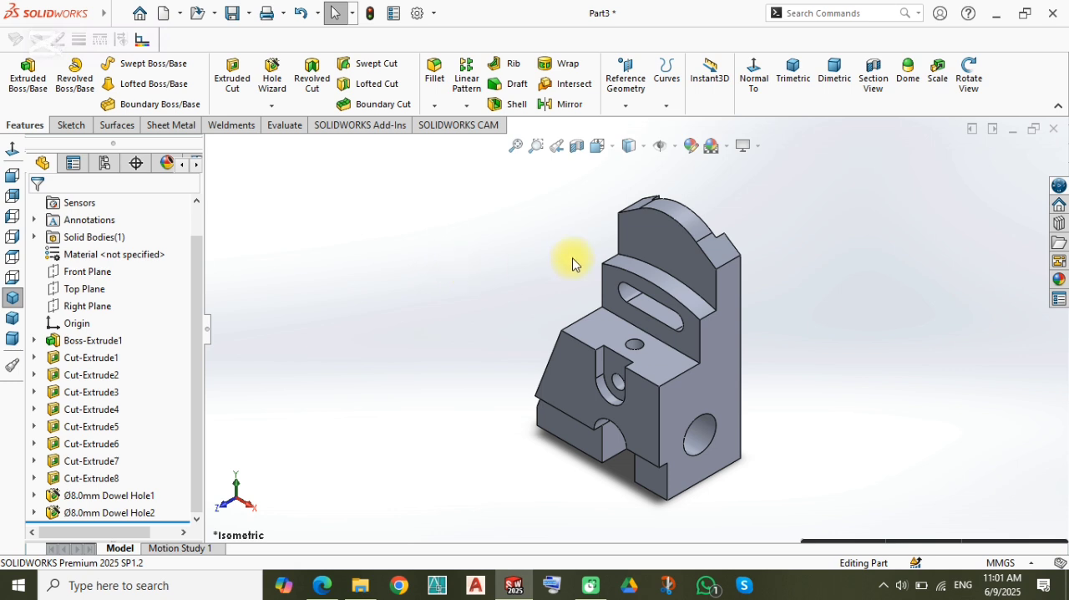
scroll(681, 250, down, 4)
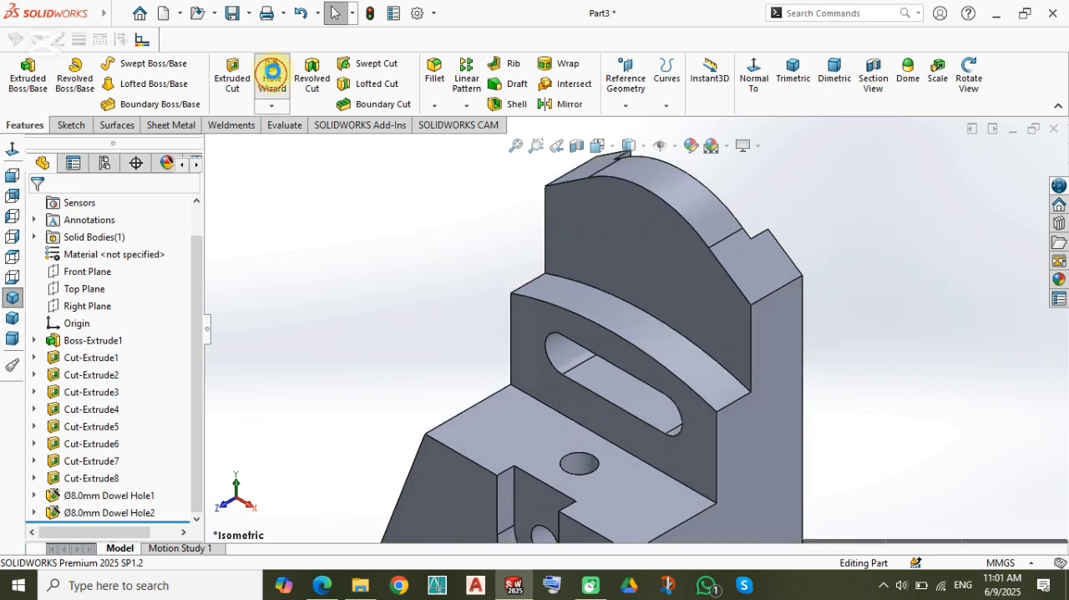
click(273, 79)
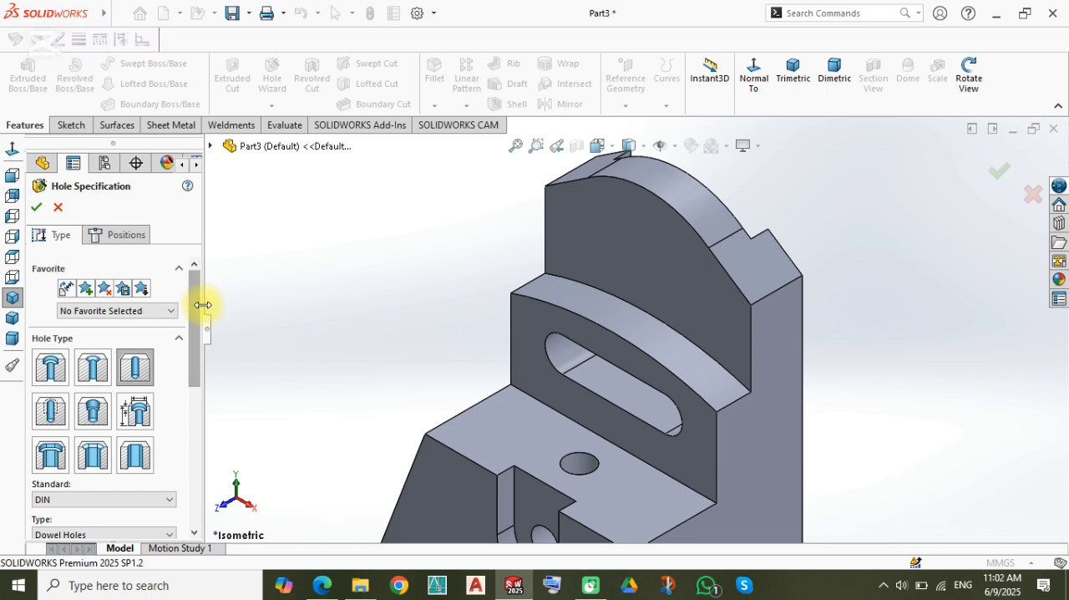
drag(194, 301, 111, 367)
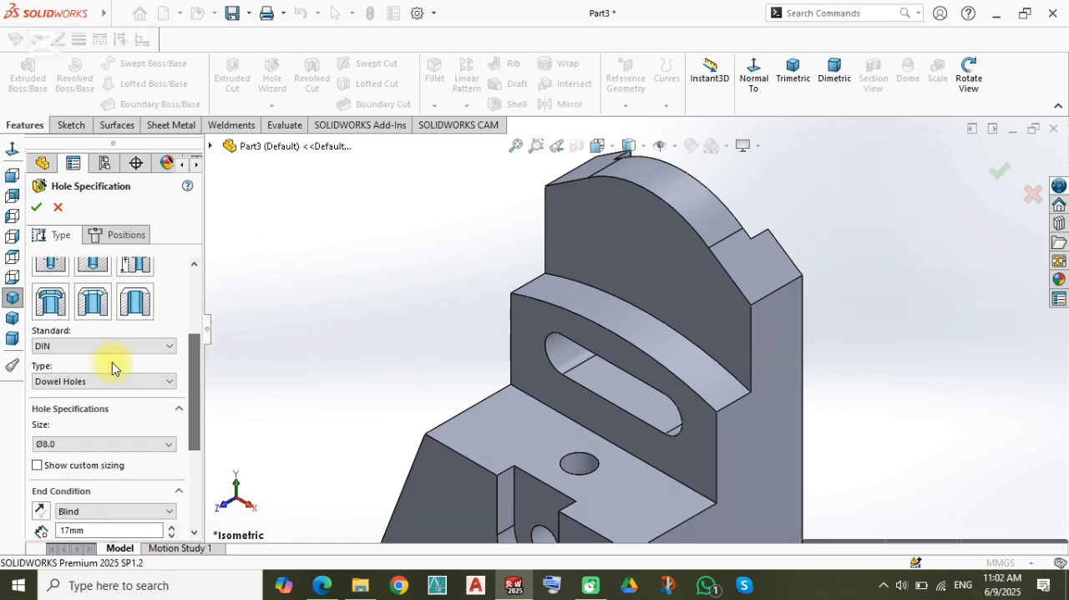
click(50, 266)
click(91, 443)
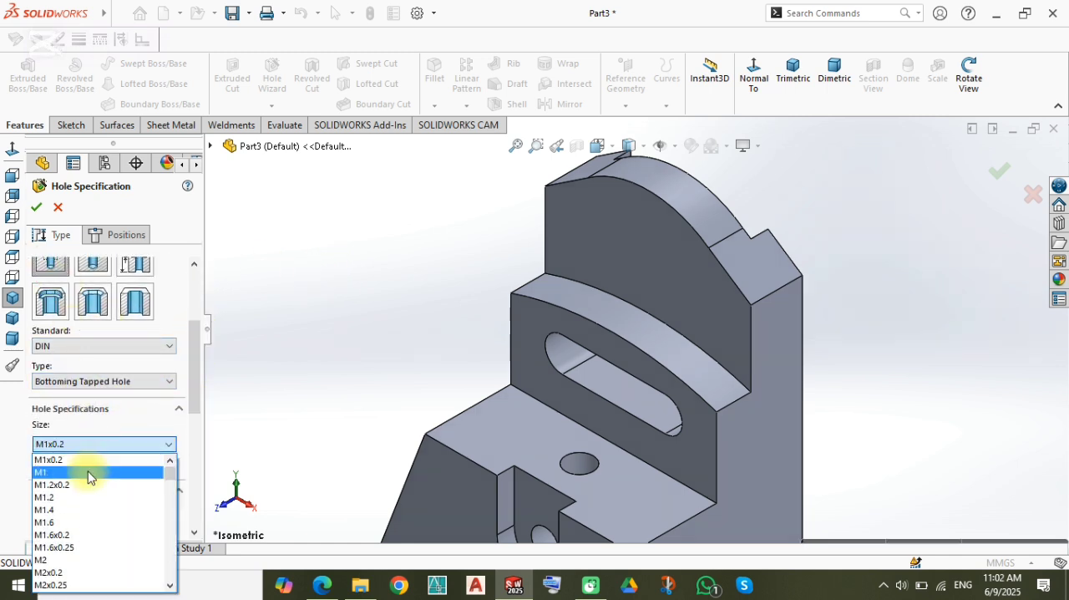
scroll(92, 543, down, 1)
scroll(92, 543, down, 5)
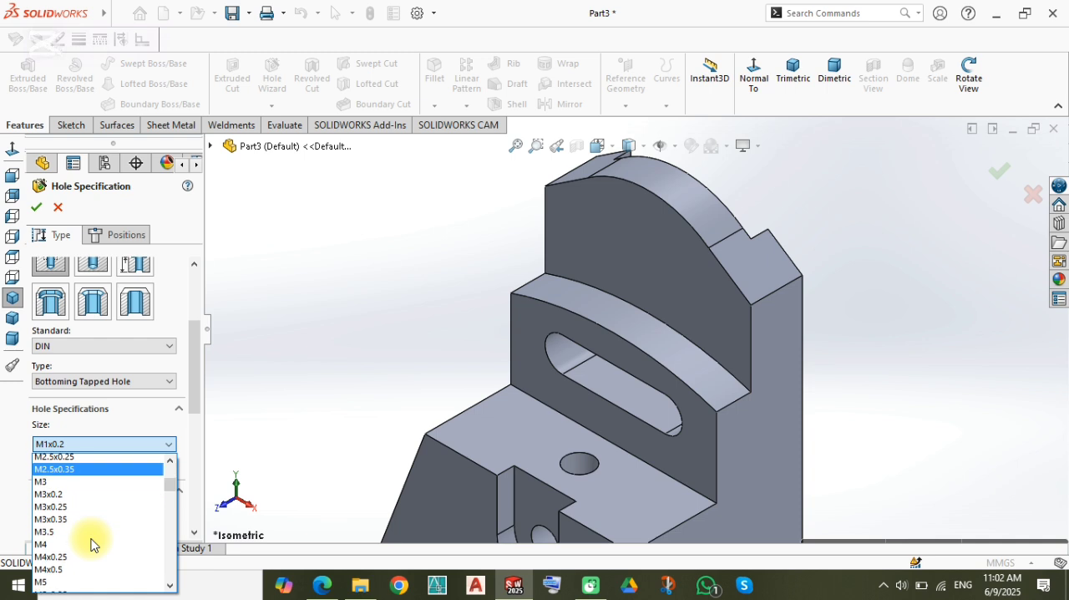
scroll(92, 543, down, 3)
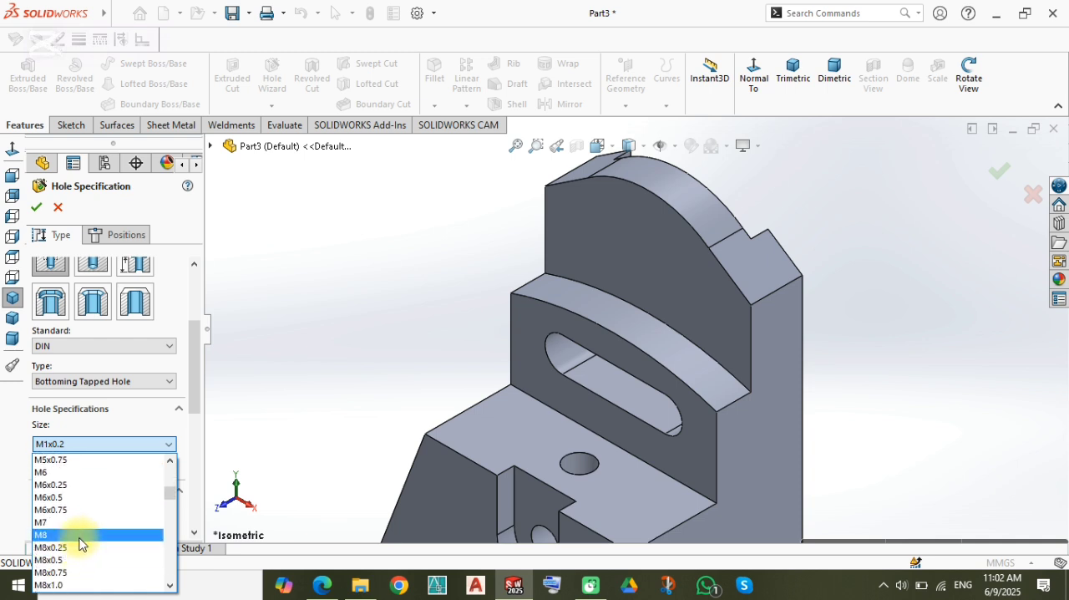
click(92, 539)
click(119, 511)
click(96, 528)
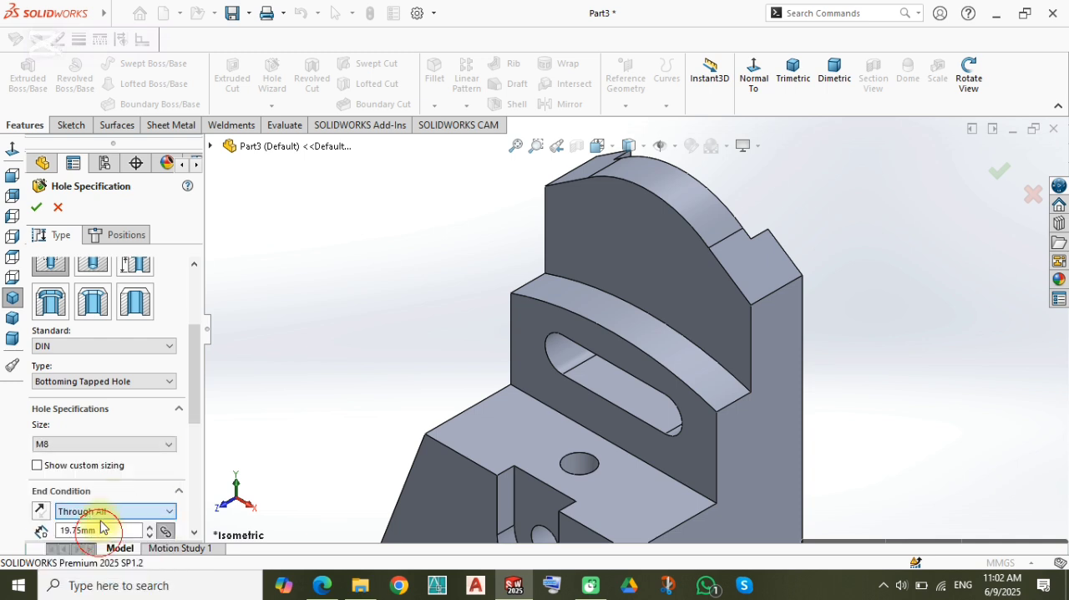
Step: Place the tapped hole's centre on the upper front face, vertically aligned with the midpoint of the rounded top edge
click(111, 234)
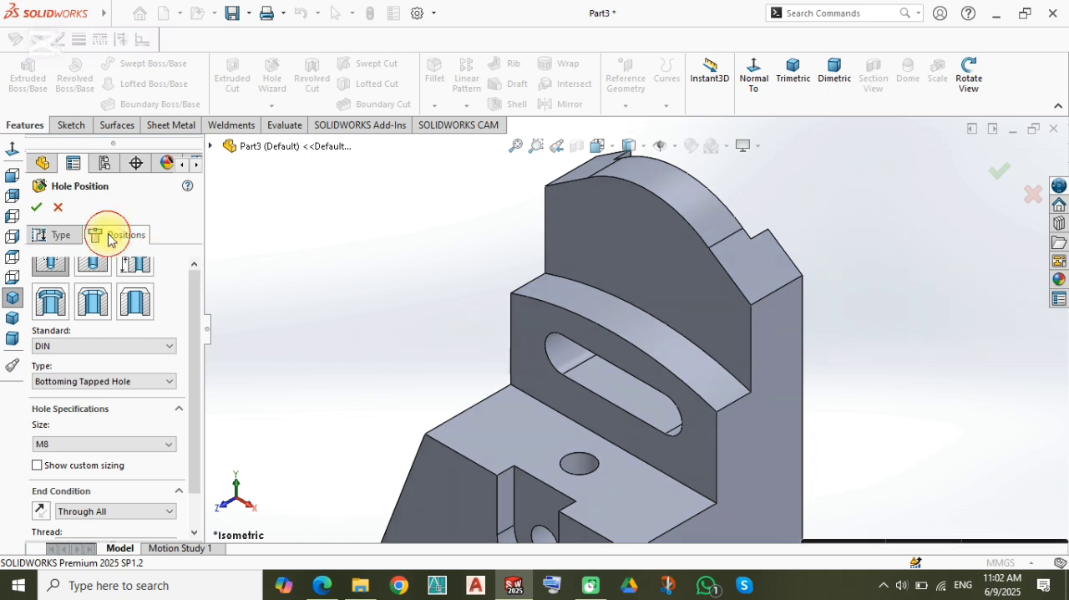
click(12, 175)
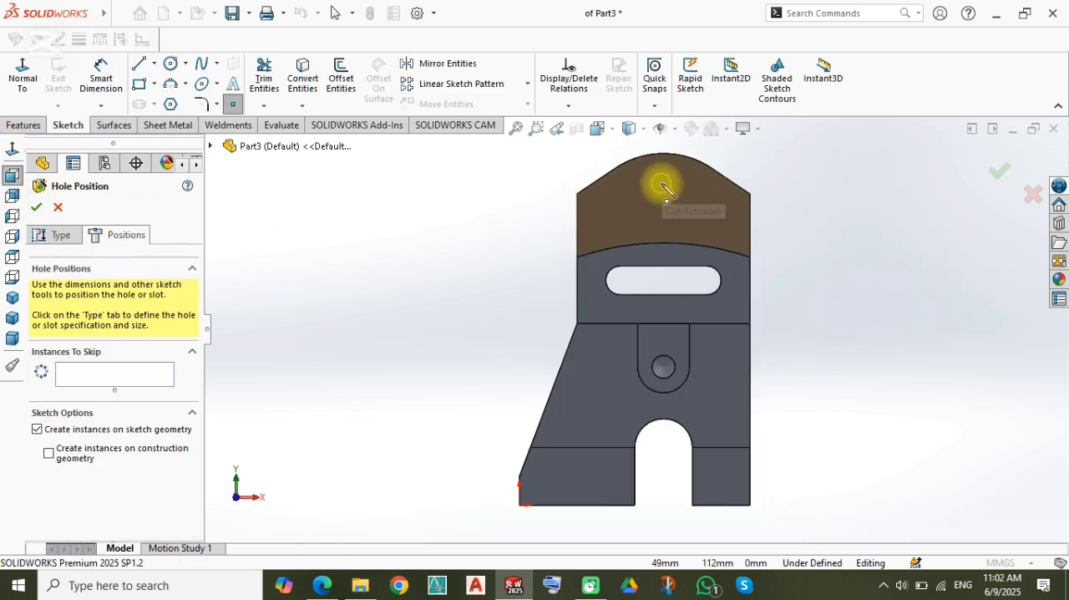
scroll(662, 172, down, 2)
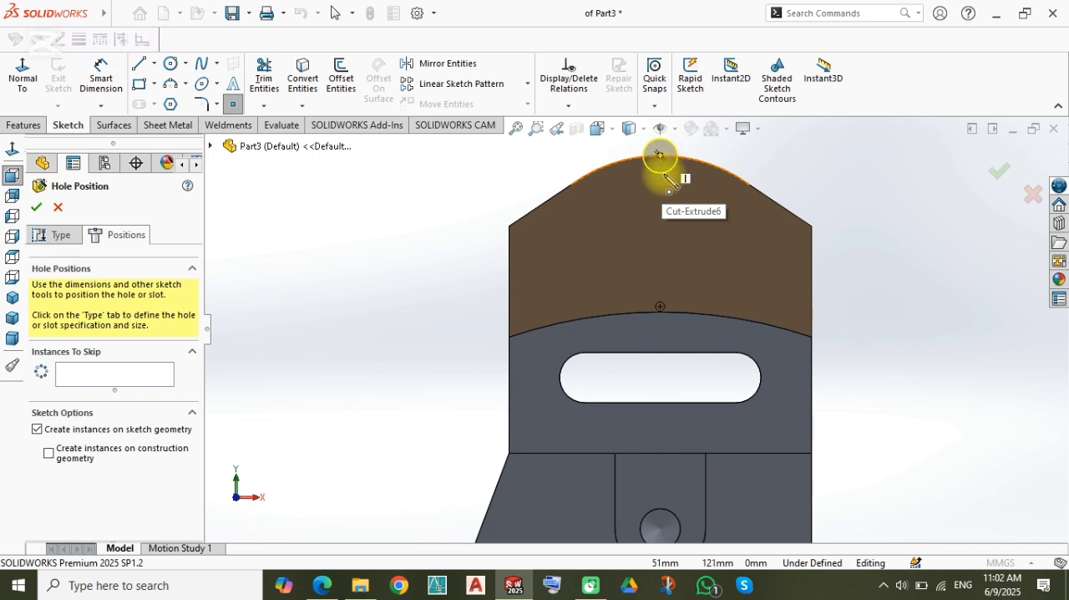
click(660, 211)
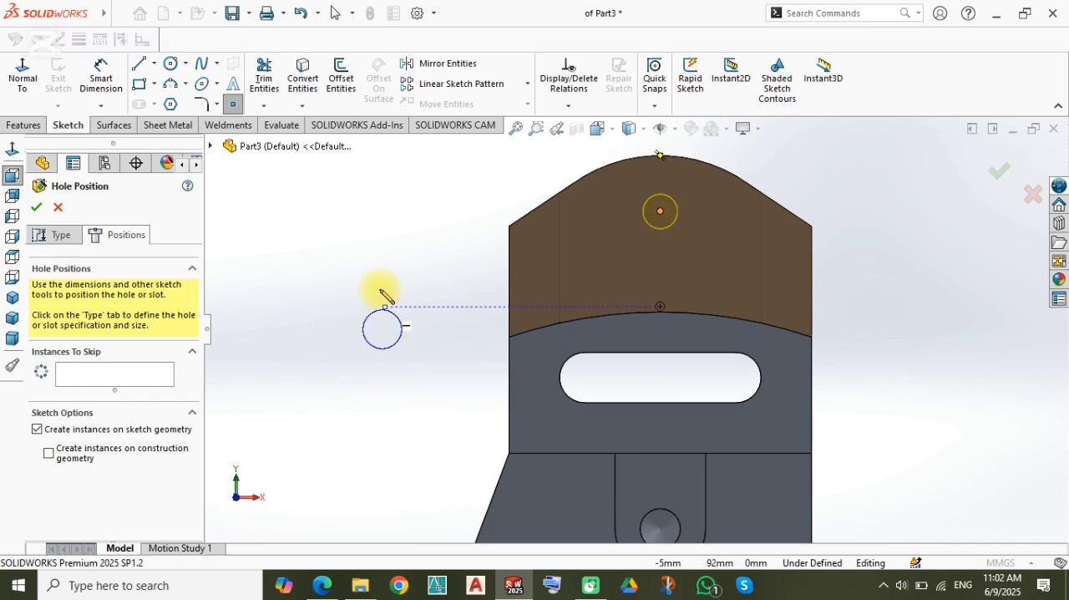
right_drag(381, 289, 378, 251)
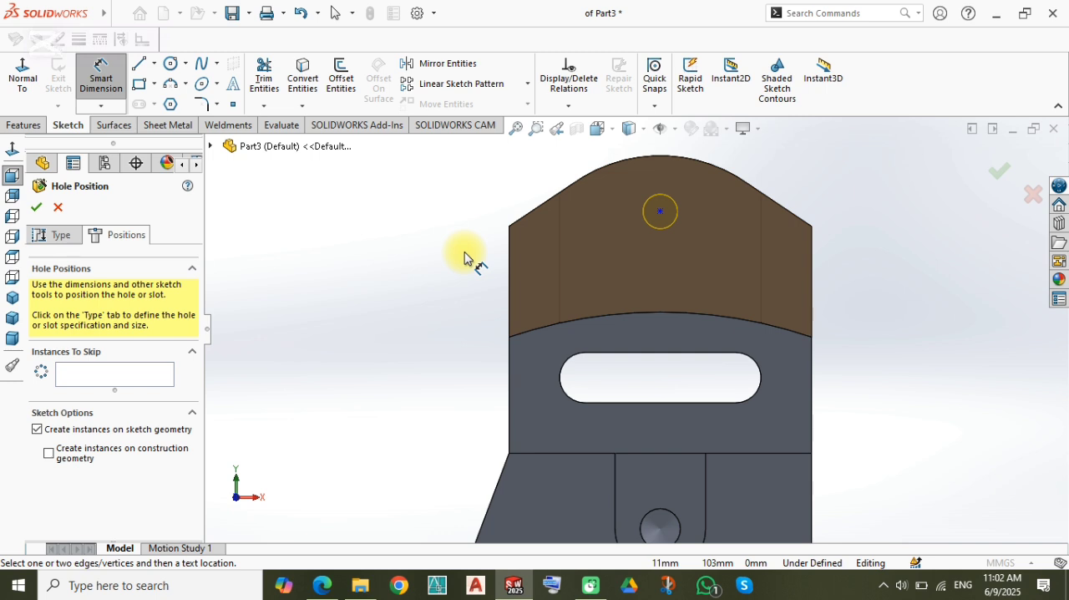
Step: Dimension the hole centre 25 mm above the slot's upper straight edge and finish the tapped hole
click(660, 211)
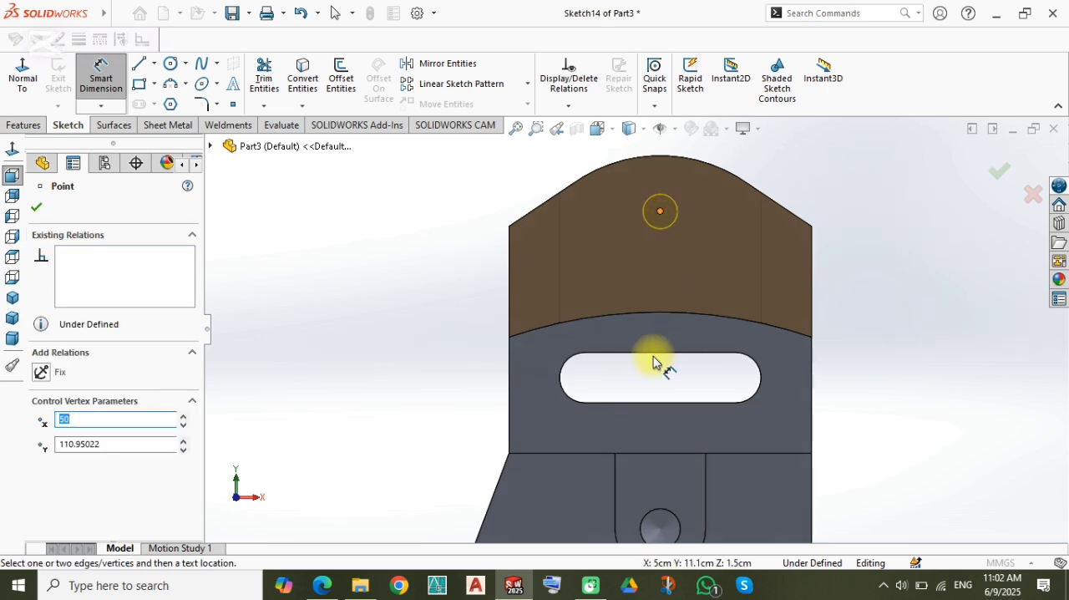
click(653, 355)
click(641, 313)
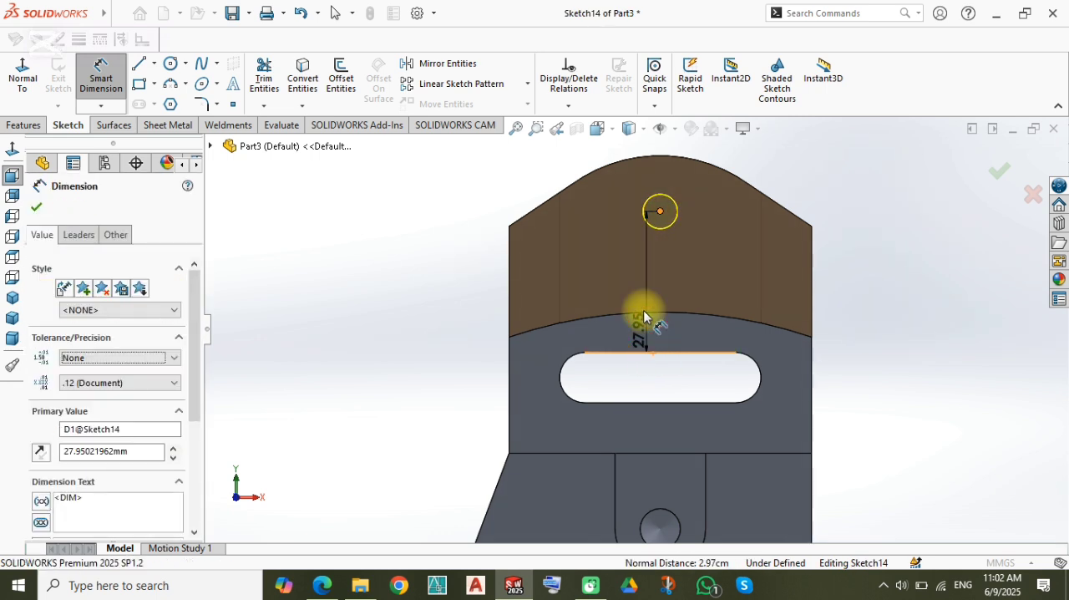
text(25)
key(Return)
click(429, 265)
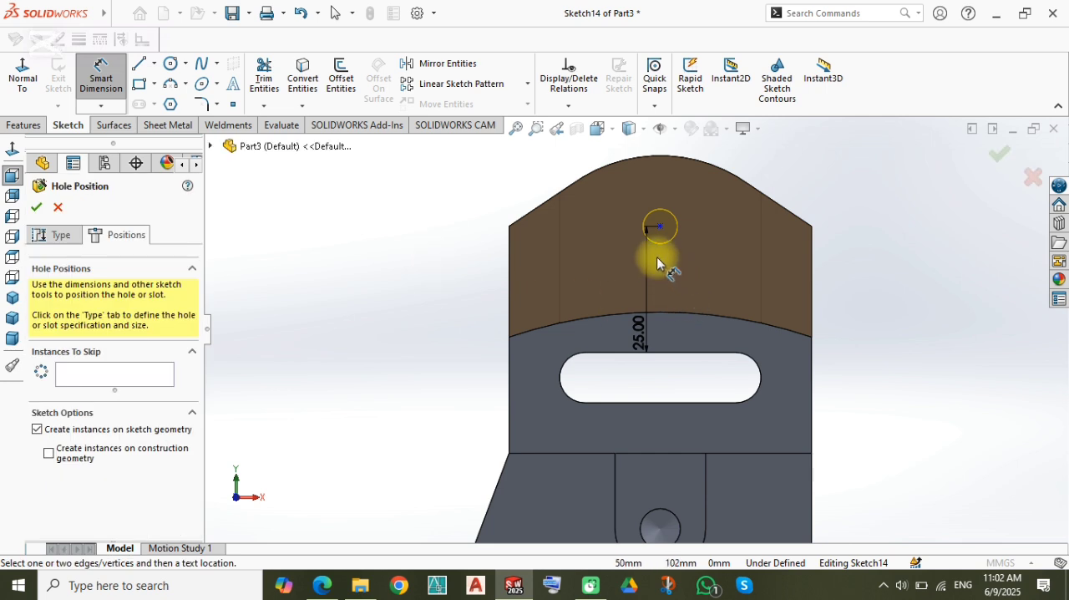
scroll(665, 259, down, 2)
scroll(677, 294, up, 2)
click(1000, 154)
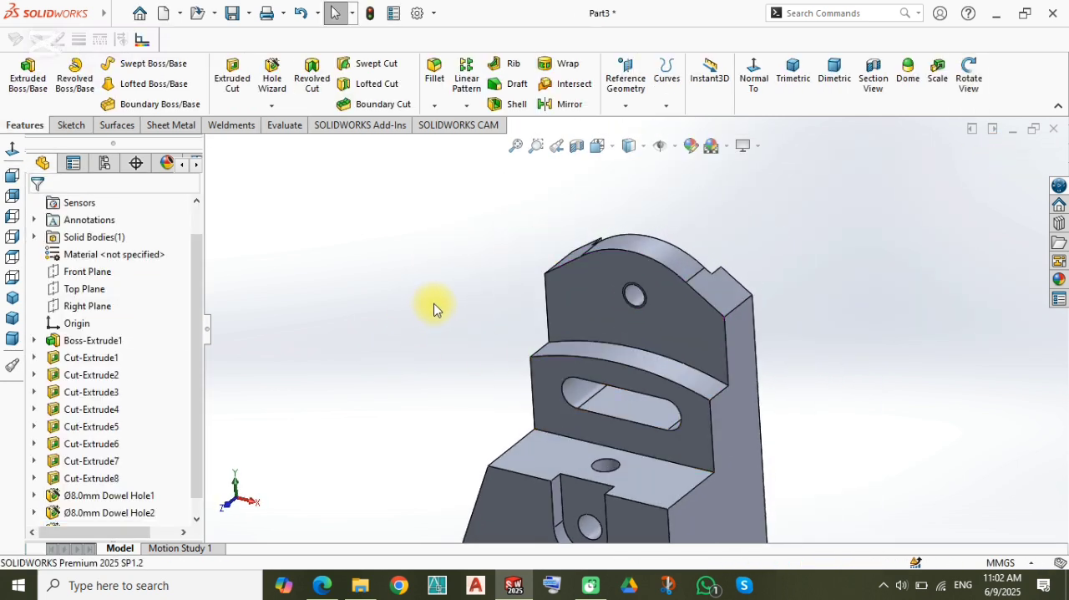
Step: Save the part as 160 in the book folder on the Desktop
scroll(556, 375, up, 3)
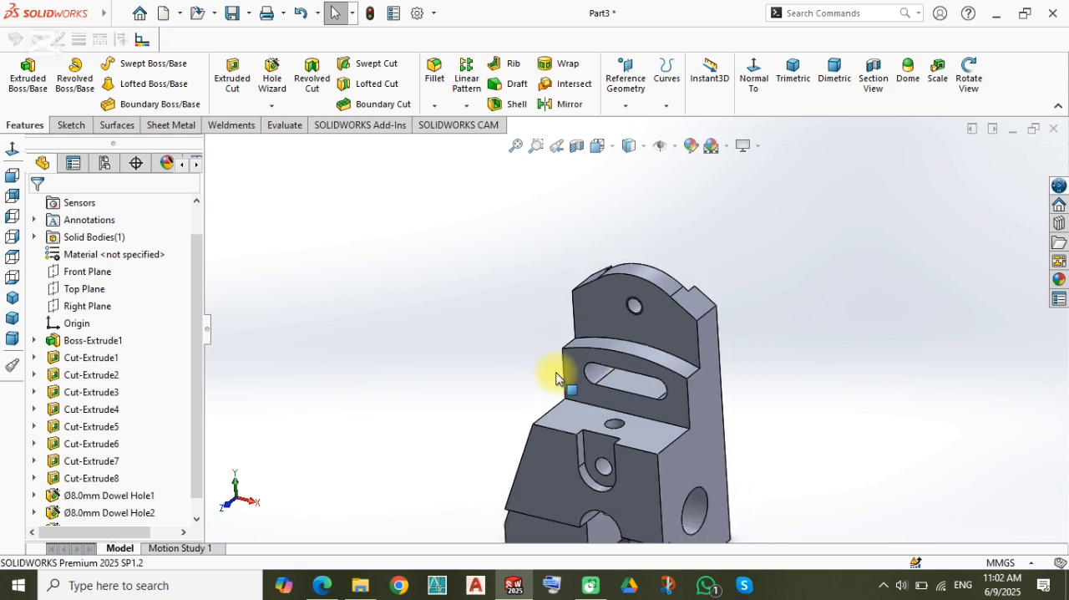
scroll(654, 427, down, 3)
right_drag(344, 360, 394, 308)
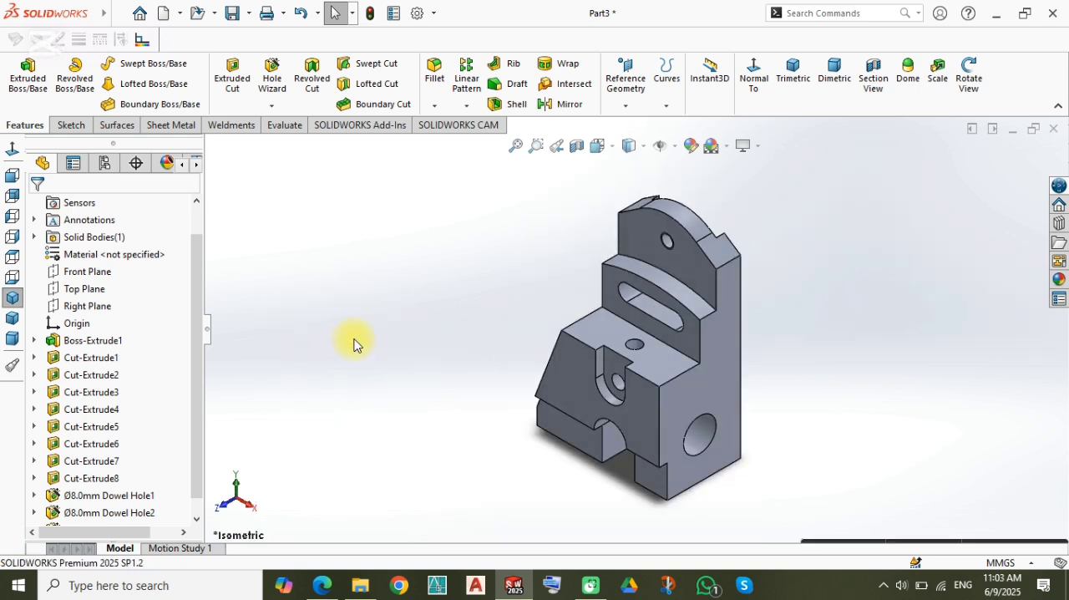
middle_drag(565, 446, 661, 402)
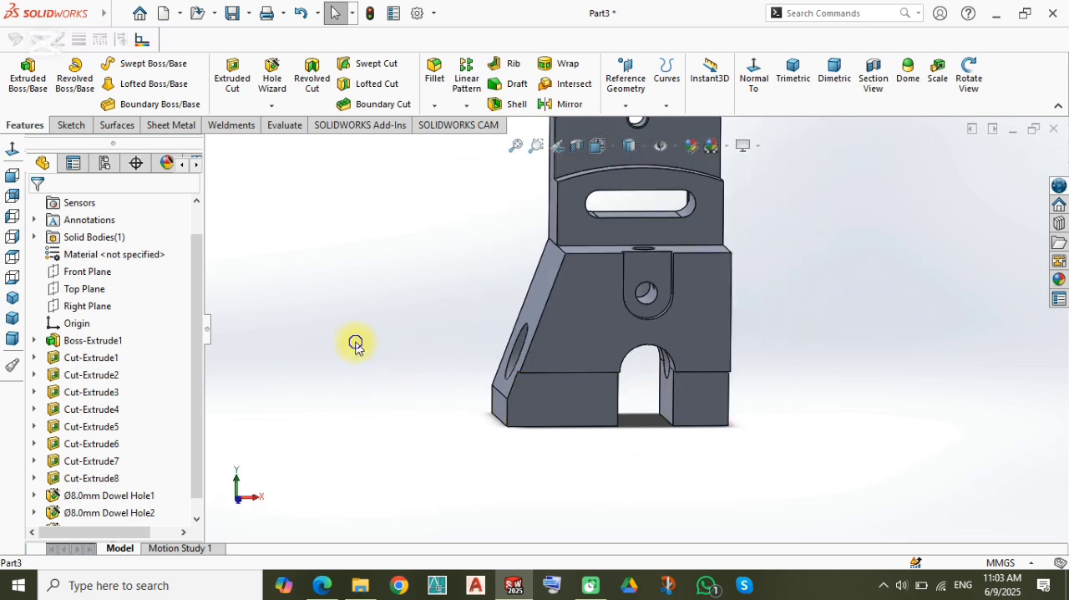
key(ctrl+7)
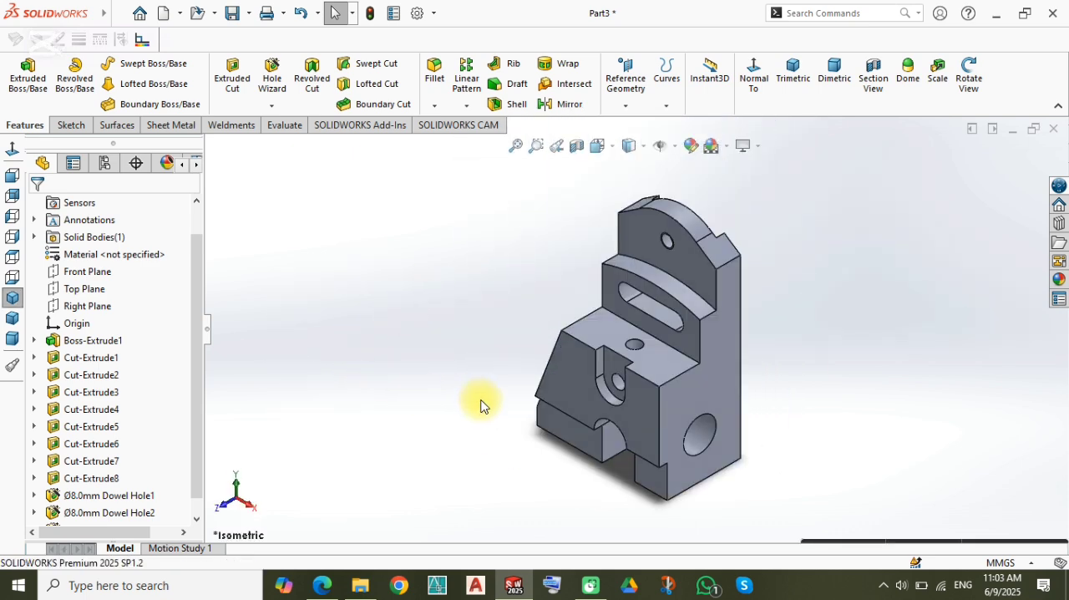
key(ctrl+s)
text(160)
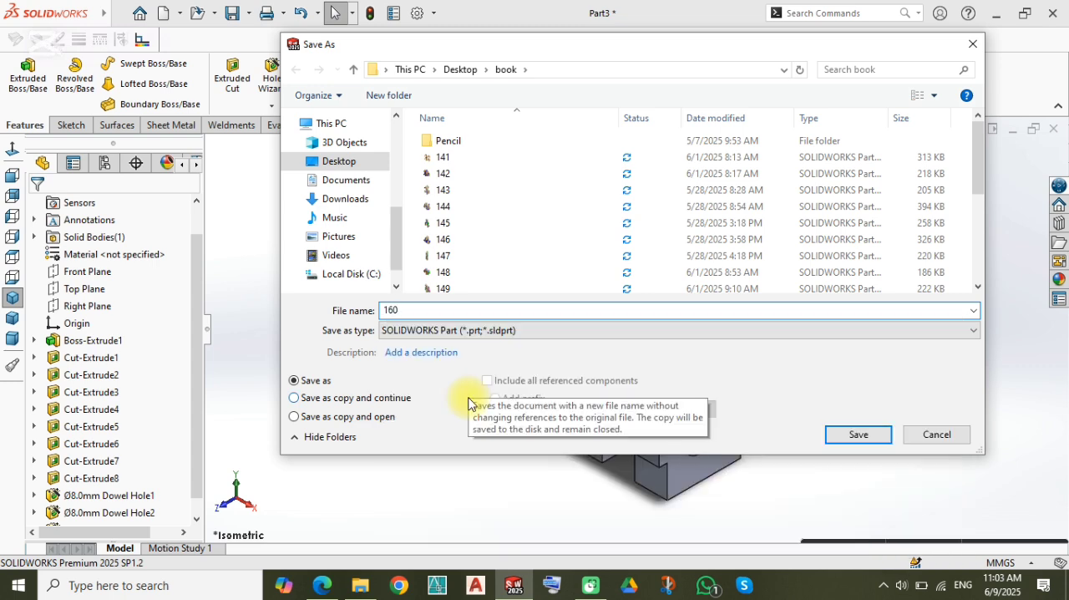
key(Return)
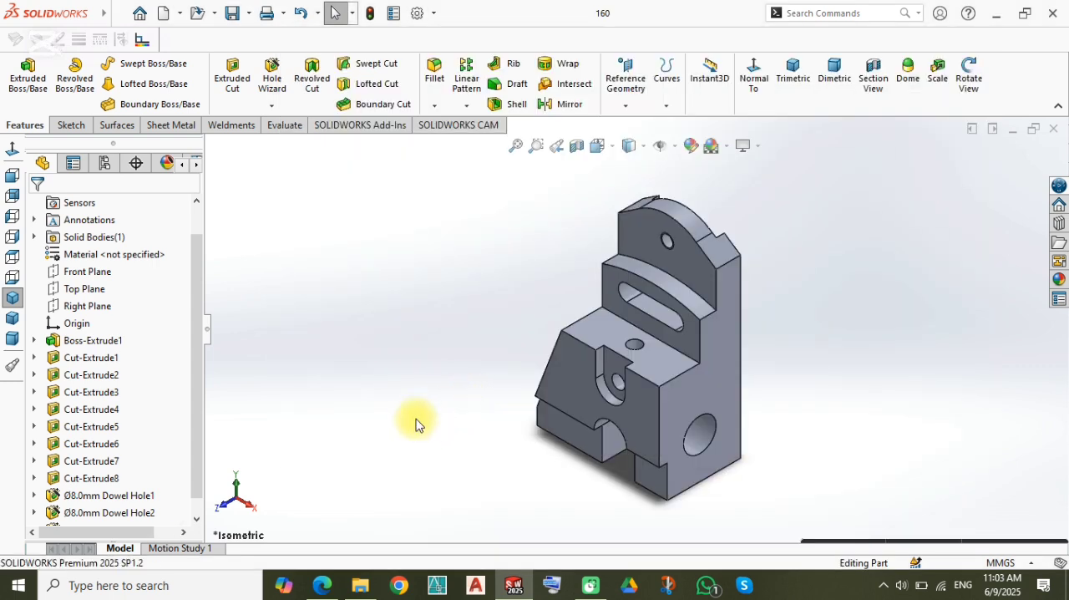
Step: Create a drawing of the part on an A4 portrait sheet and place its front view in the upper half
right_drag(373, 323, 434, 394)
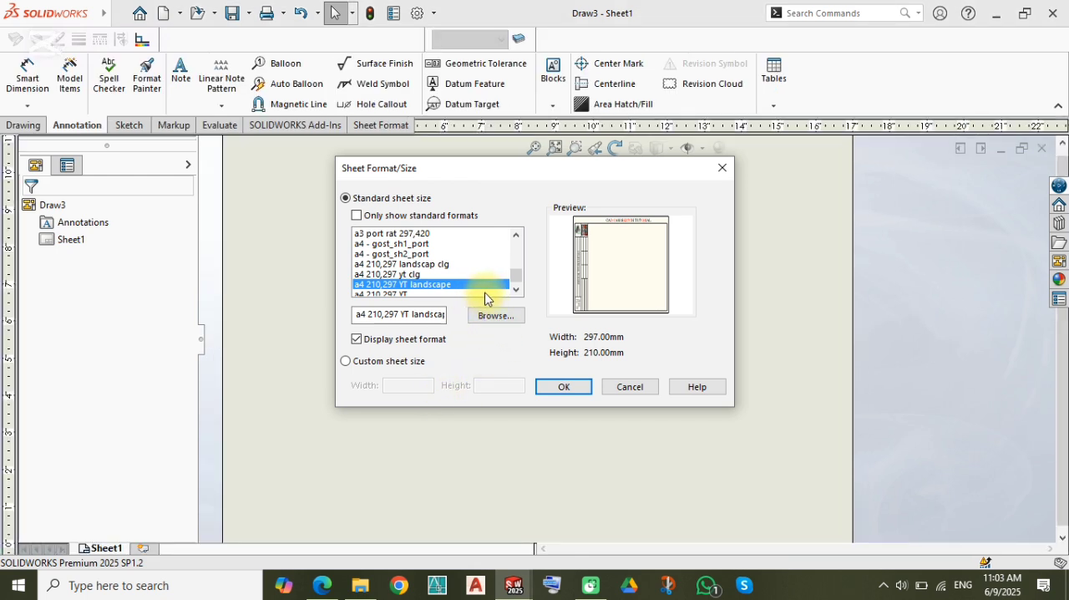
click(564, 387)
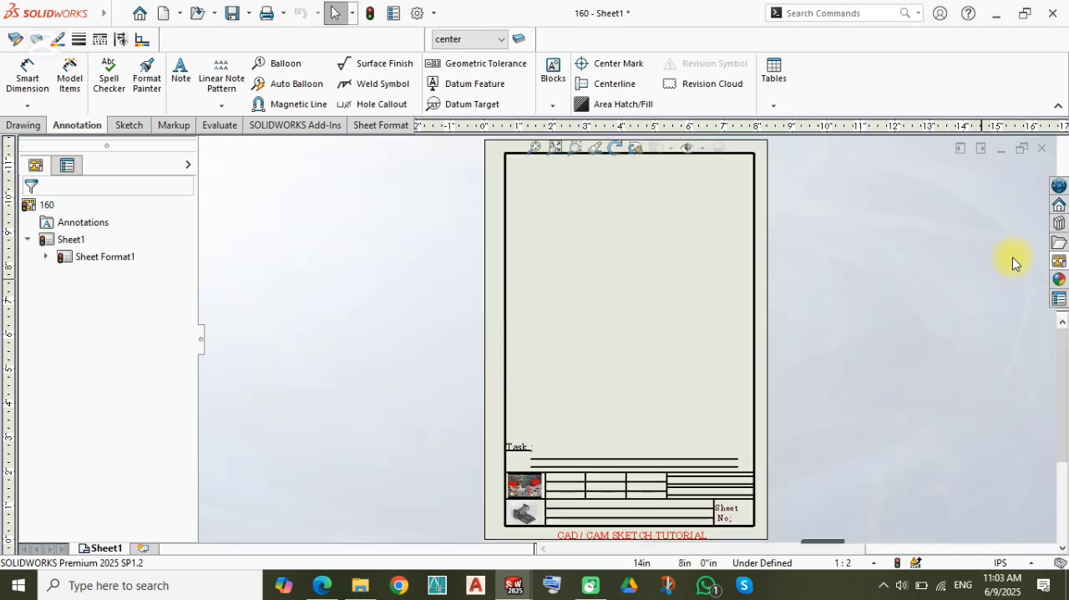
click(1059, 261)
mouse_move(912, 355)
mouse_down()
mouse_move(639, 277)
mouse_move(615, 244)
mouse_up()
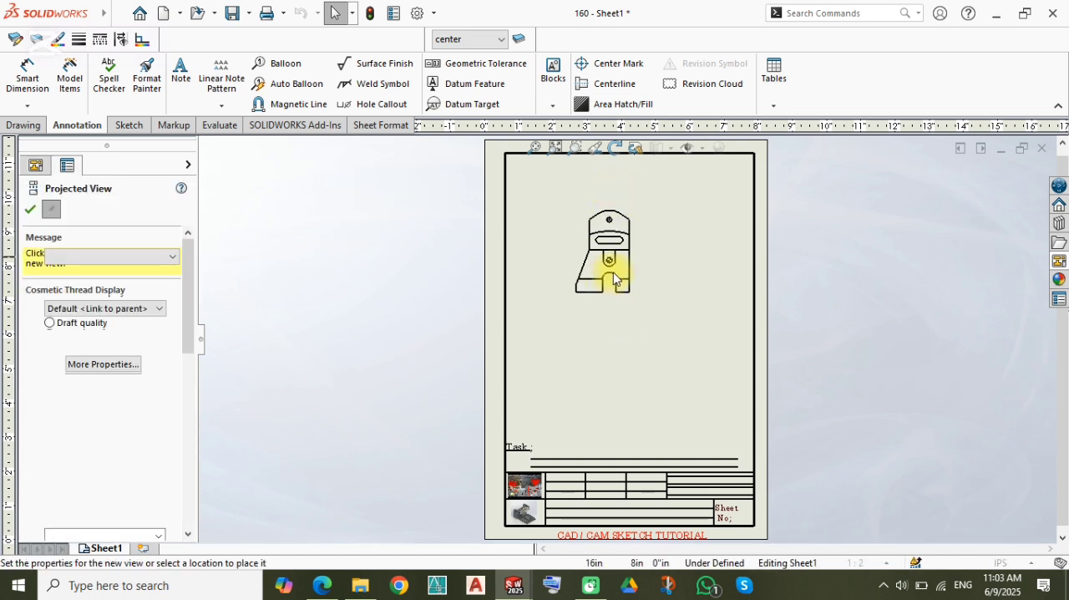
key(Escape)
scroll(614, 278, up, 2)
Step: Set the front view to Hidden Lines Visible with a custom scale of 1:1
click(609, 299)
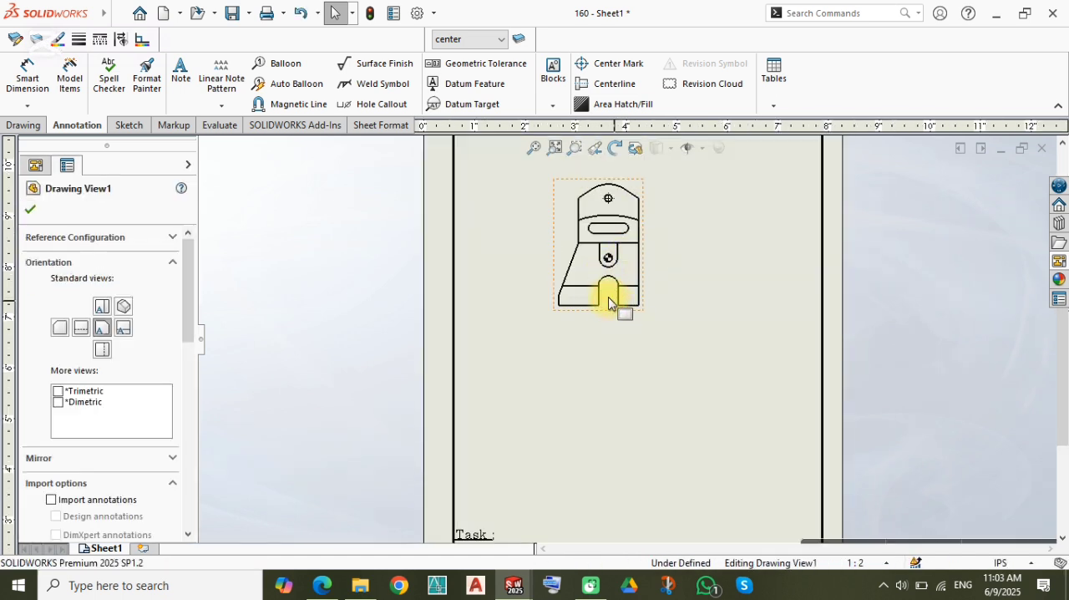
right_click(609, 303)
mouse_move(651, 305)
click(800, 341)
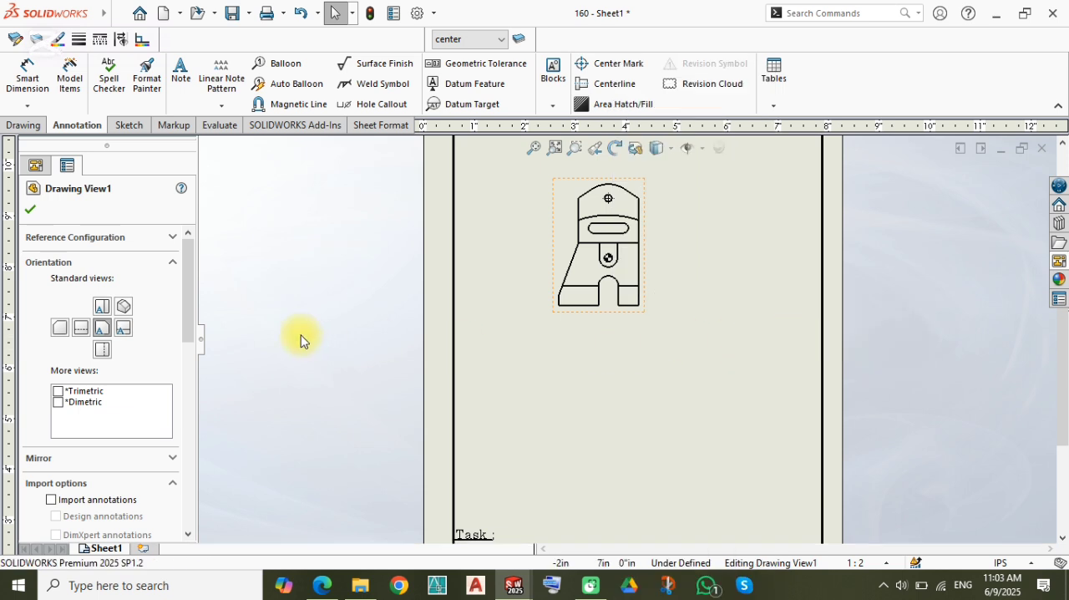
drag(191, 289, 176, 411)
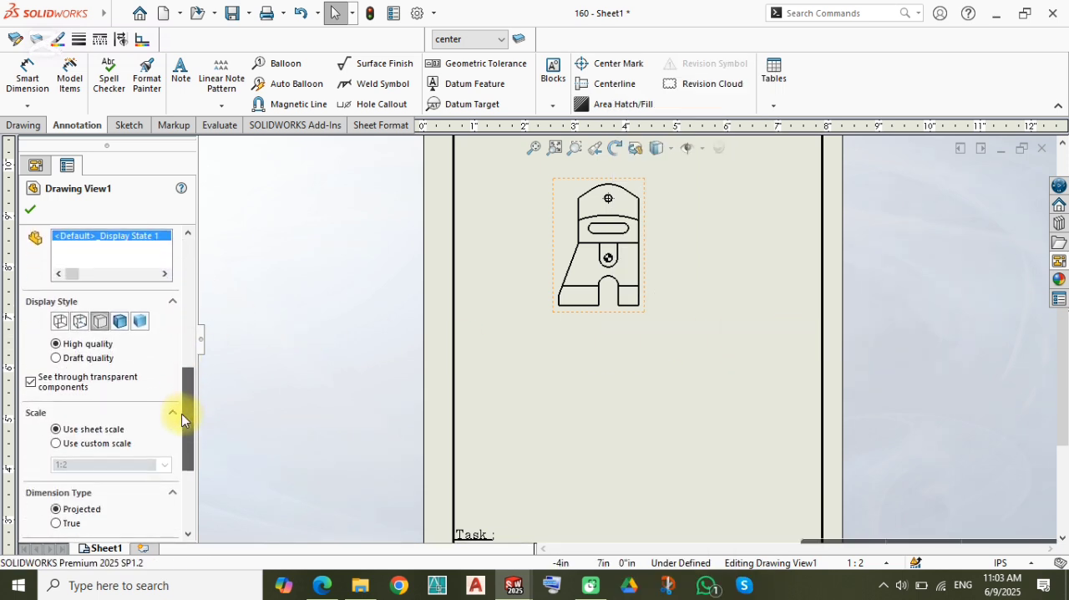
click(80, 321)
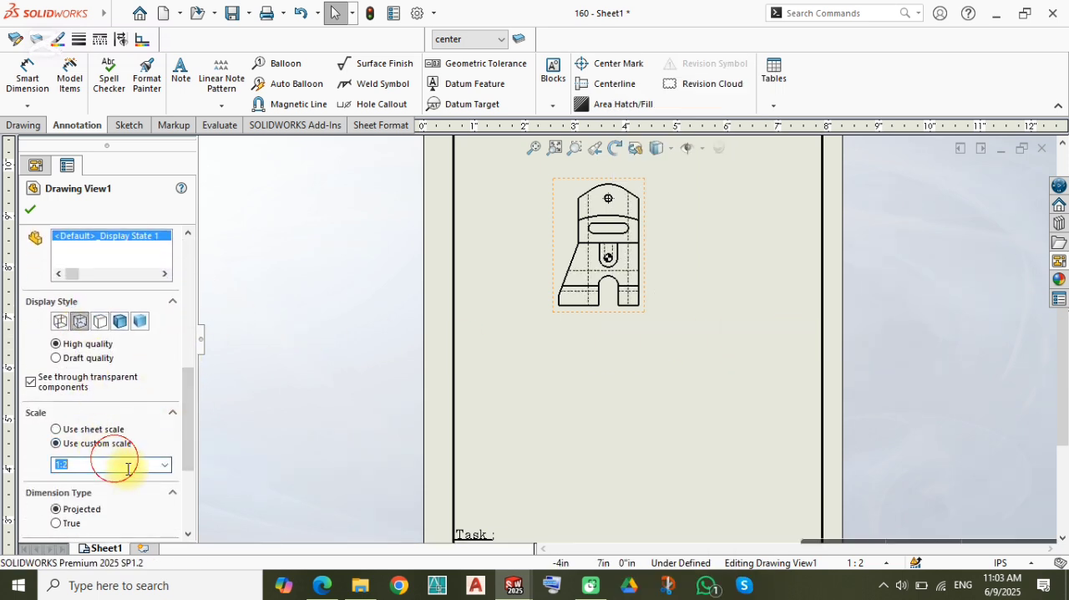
click(130, 466)
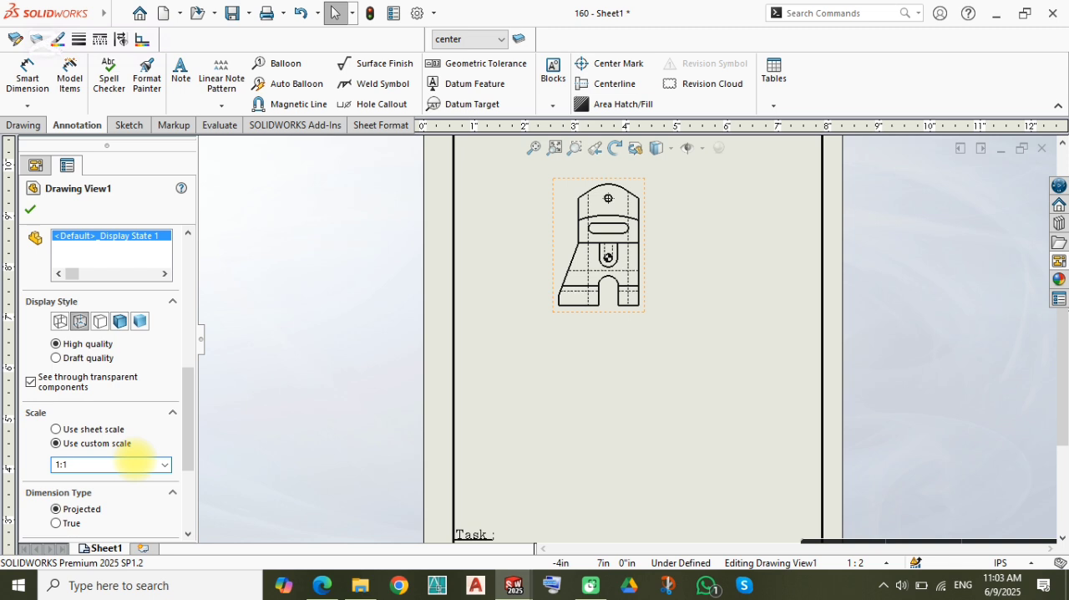
key(Return)
click(332, 242)
Step: Reposition the front view slightly higher within the sheet border
scroll(483, 292, up, 3)
middle_drag(485, 288, 426, 283)
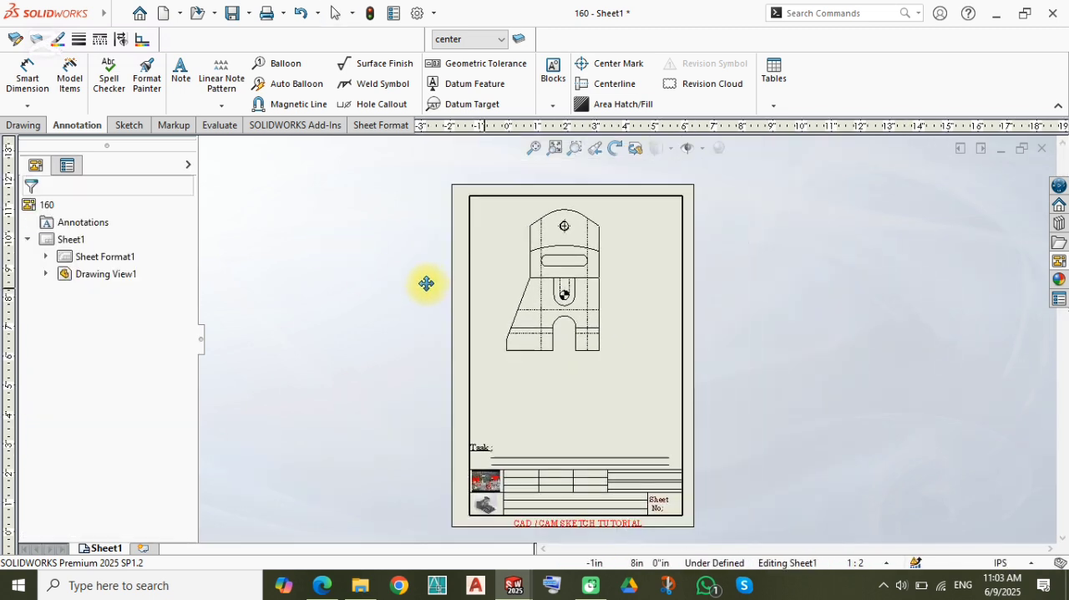
scroll(566, 334, up, 2)
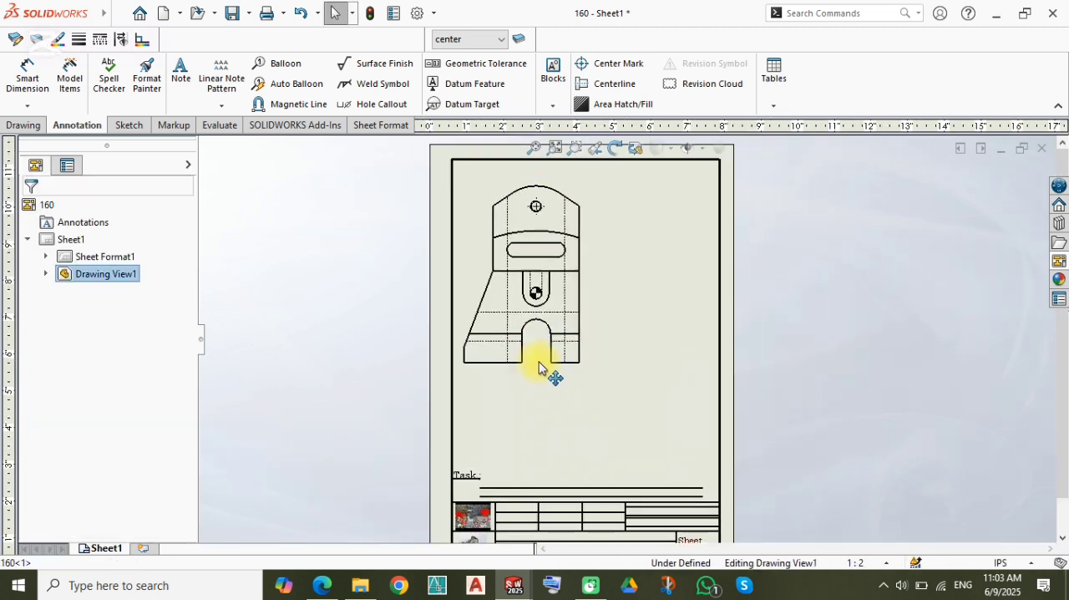
drag(538, 367, 544, 352)
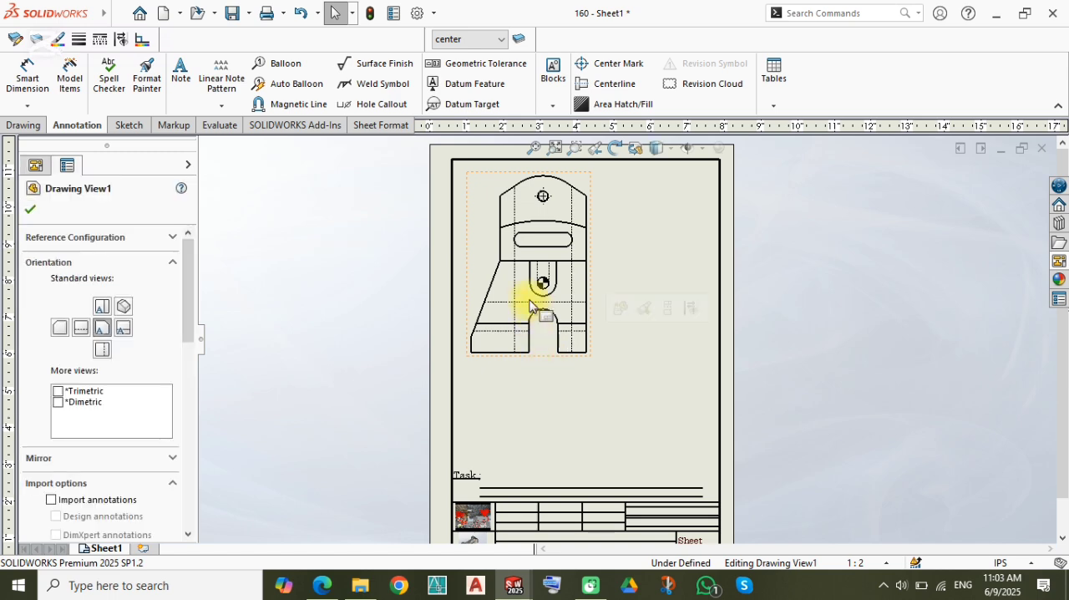
Step: Delete the dowel pin symbol from the small hole inside the U-shaped slot of the front view
scroll(530, 306, up, 5)
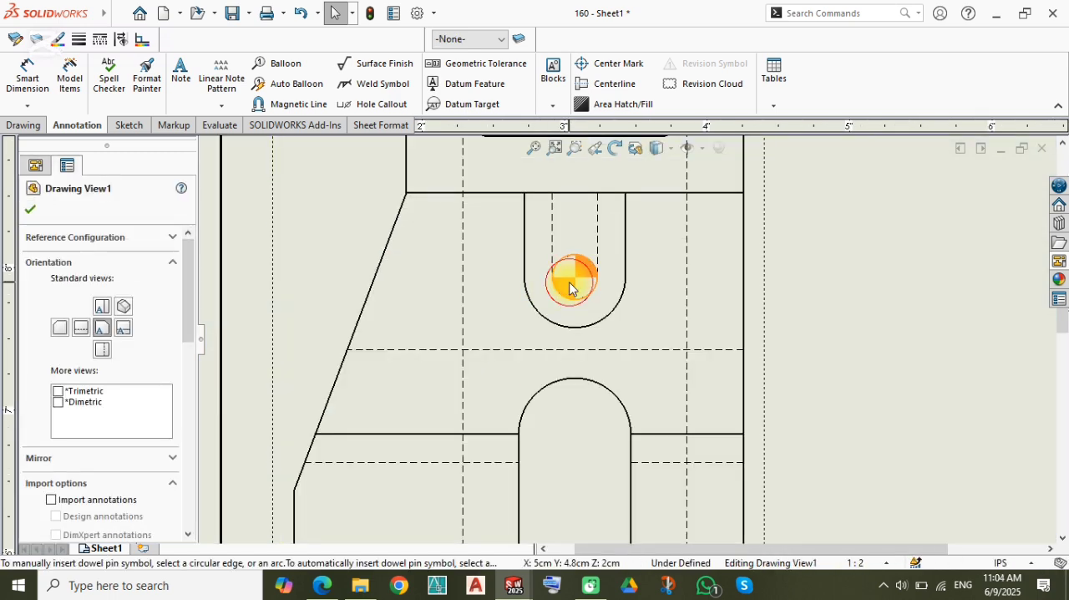
key(Escape)
scroll(573, 290, down, 3)
mouse_move(609, 243)
middle_down()
mouse_move(546, 357)
mouse_move(541, 324)
middle_up()
click(780, 365)
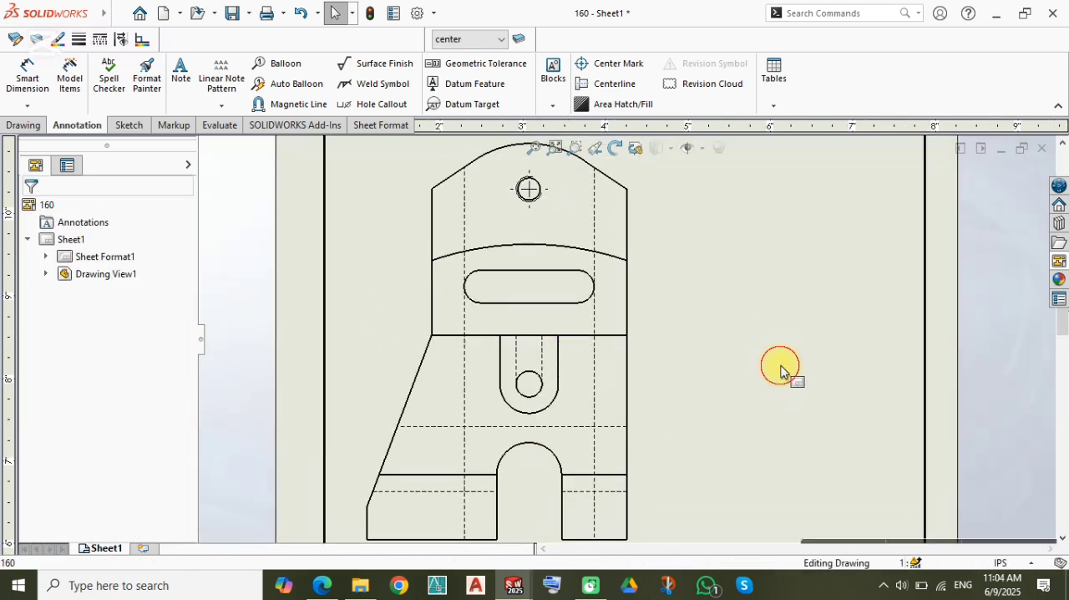
middle_drag(720, 366, 747, 289)
scroll(680, 354, down, 2)
click(761, 360)
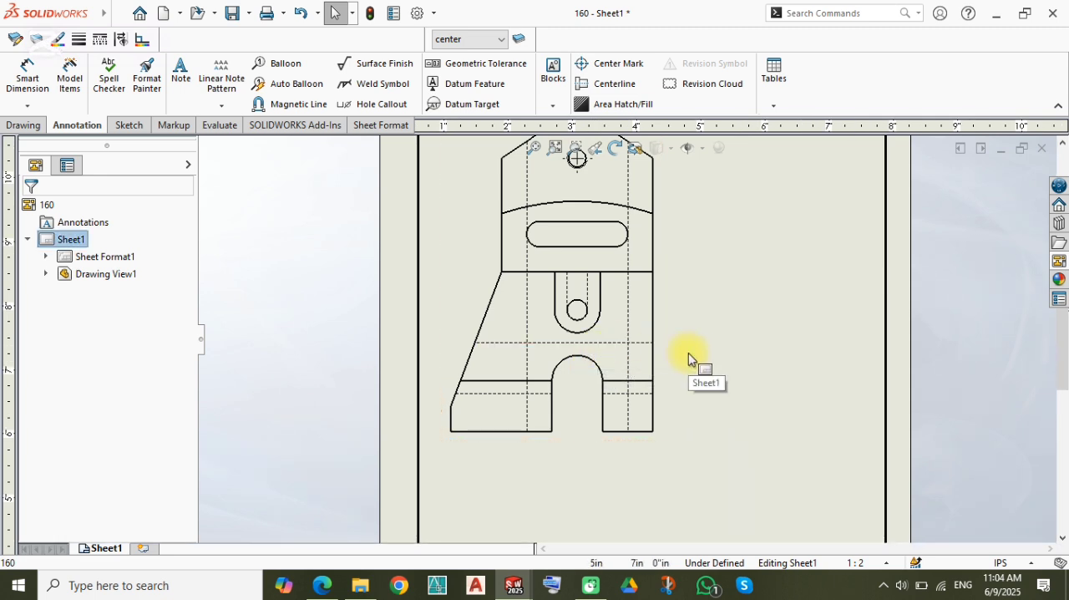
scroll(688, 359, up, 2)
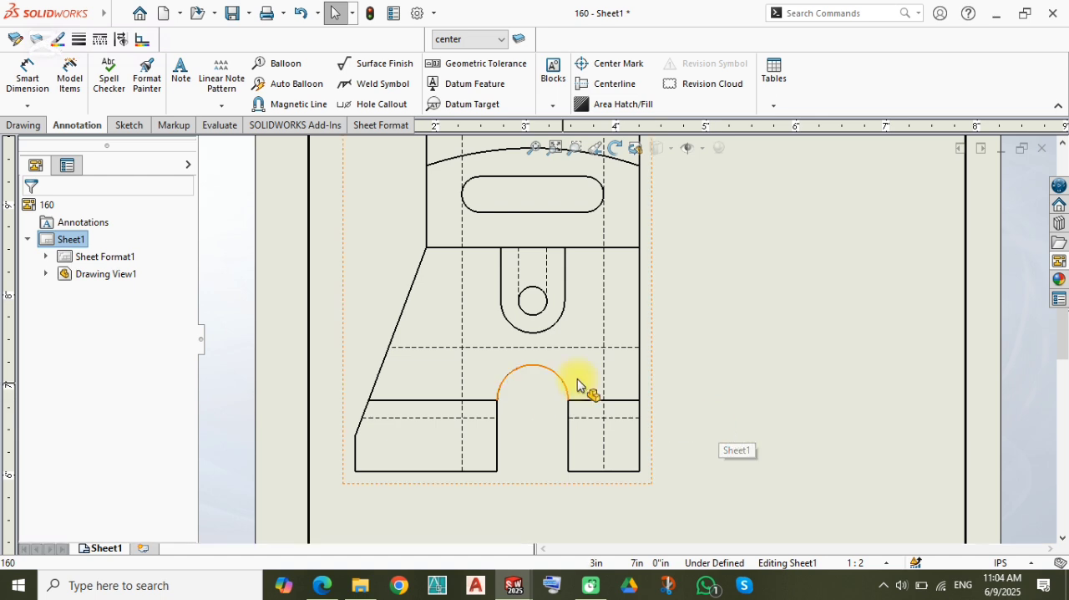
scroll(694, 345, down, 2)
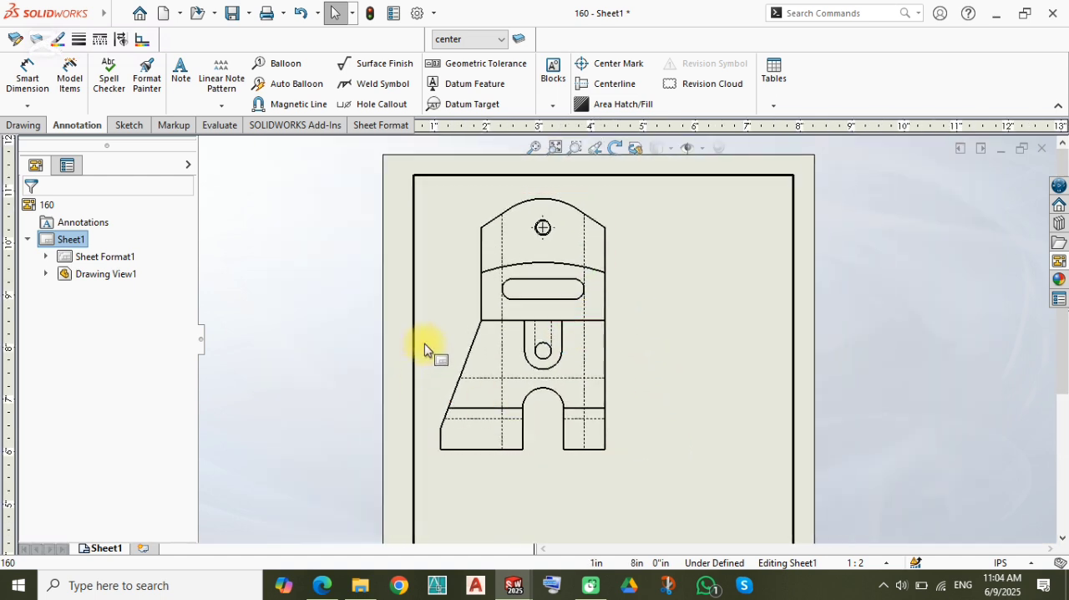
scroll(472, 393, up, 3)
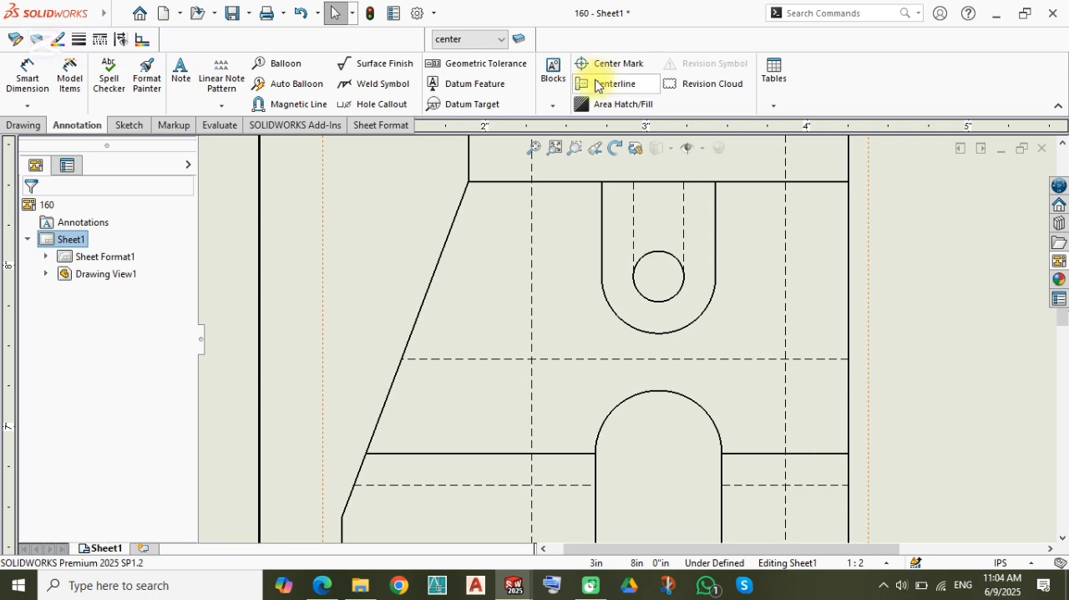
scroll(755, 244, down, 3)
mouse_move(758, 234)
middle_down()
mouse_move(665, 356)
mouse_move(695, 272)
mouse_move(648, 250)
mouse_move(655, 241)
middle_up()
scroll(695, 276, down, 2)
click(651, 245)
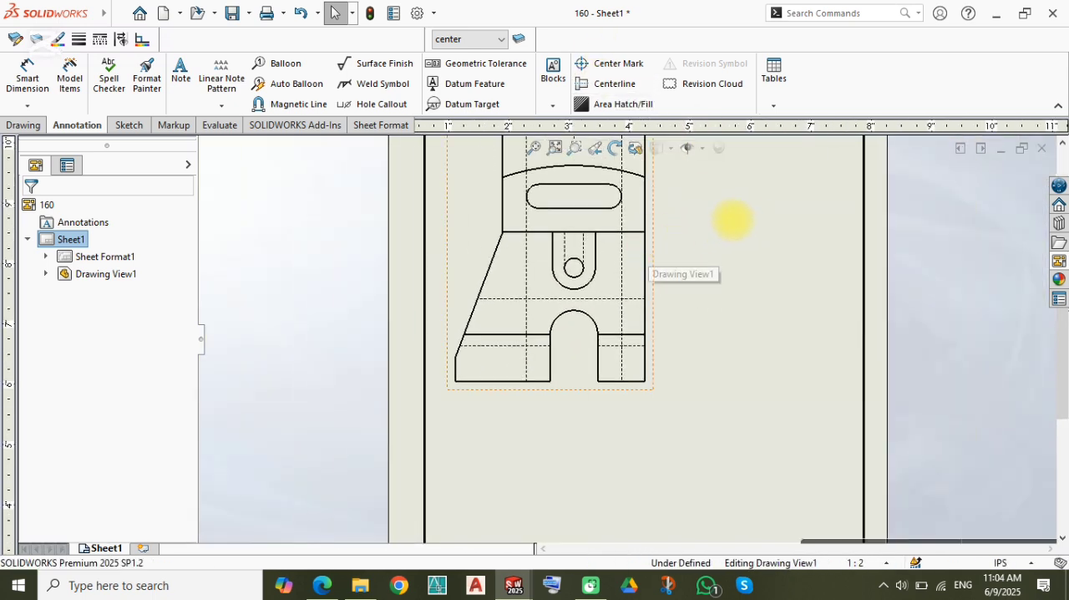
Step: Project a view upward from the front view, and reposition it directly beneath the front view inside the sheet border
click(770, 193)
scroll(618, 224, down, 3)
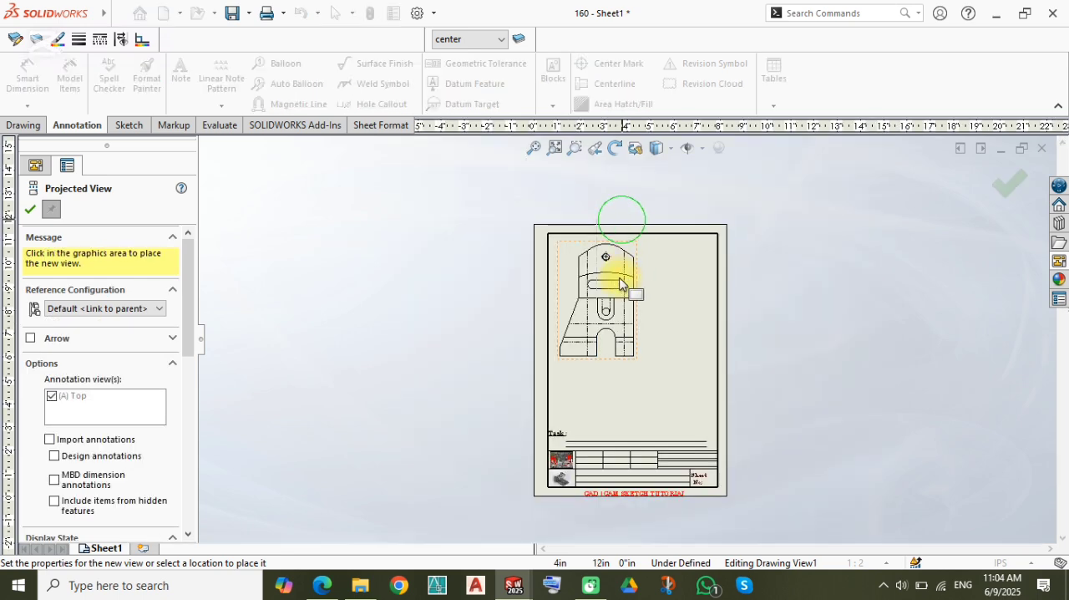
click(613, 227)
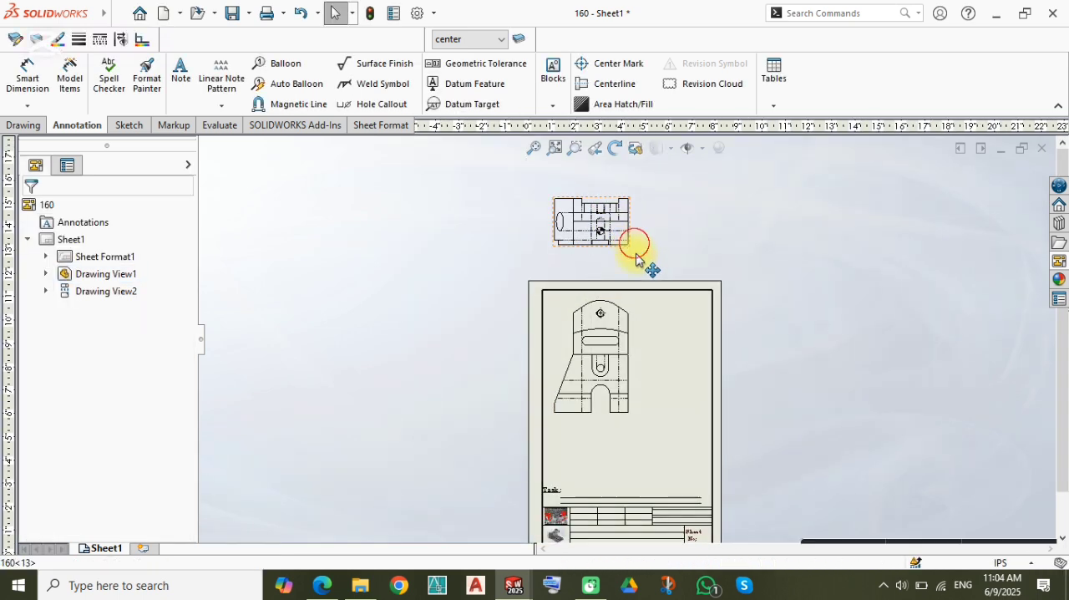
mouse_move(632, 238)
mouse_down()
mouse_move(640, 465)
mouse_move(658, 457)
mouse_up()
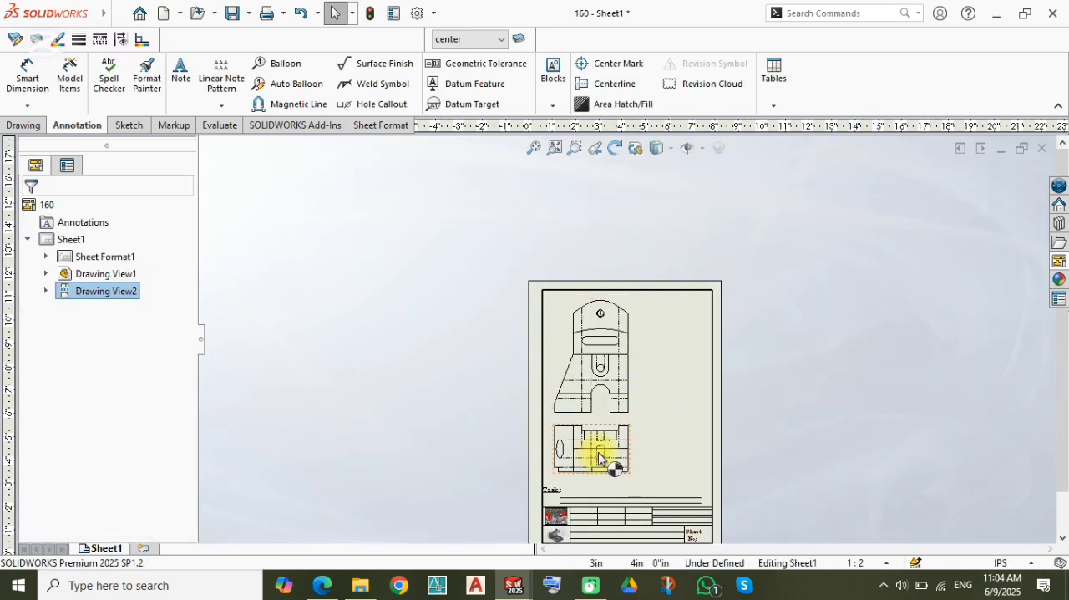
Step: Delete the dowel pin symbol from the round hole in the projected view below the front view
scroll(598, 452, up, 10)
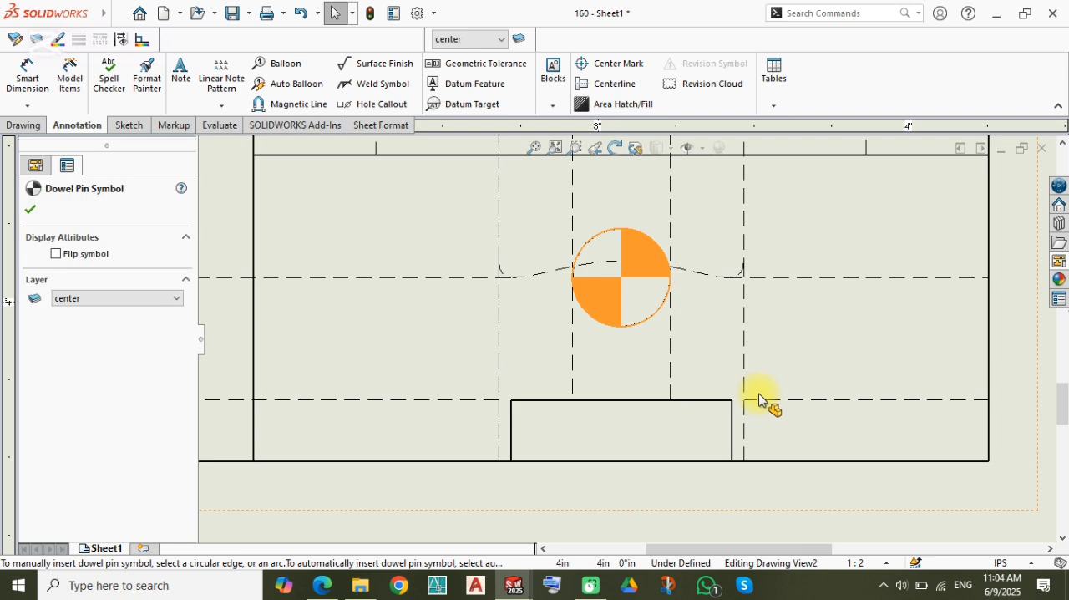
key(Delete)
scroll(754, 299, down, 4)
middle_drag(708, 251, 573, 391)
scroll(560, 393, up, 6)
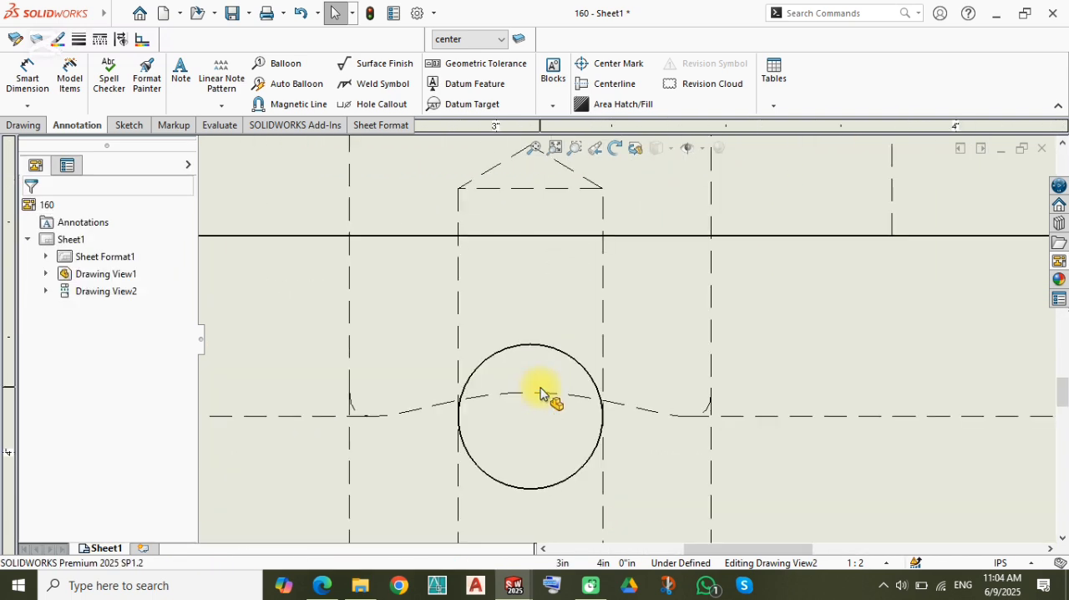
scroll(573, 401, down, 7)
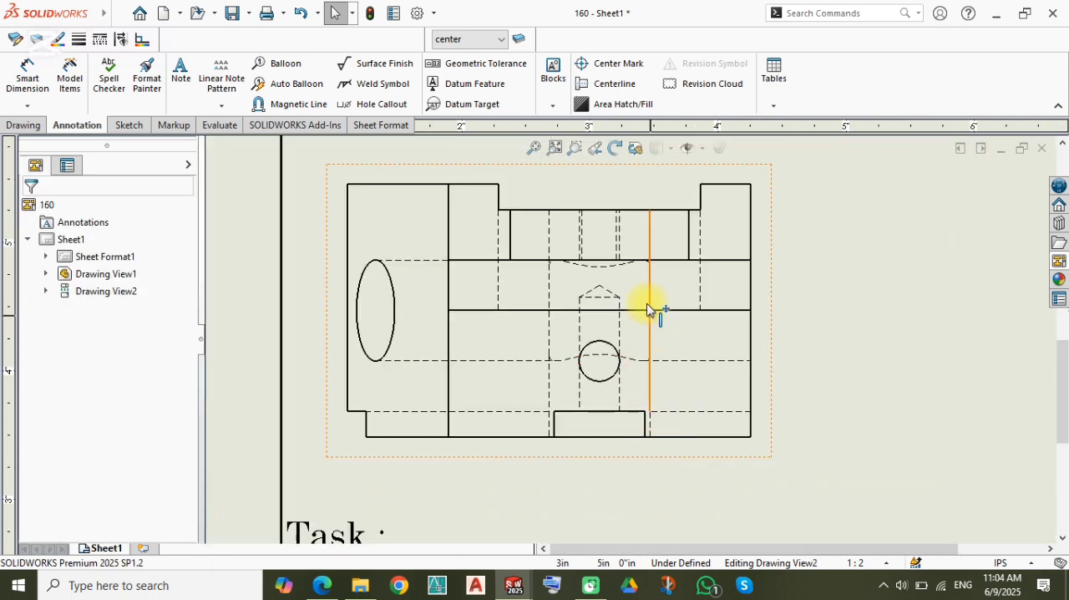
scroll(650, 309, down, 2)
Step: Create vertical section view A-A through the small hole's centre in the front view, and place it beside that view to the right
middle_drag(654, 284, 547, 390)
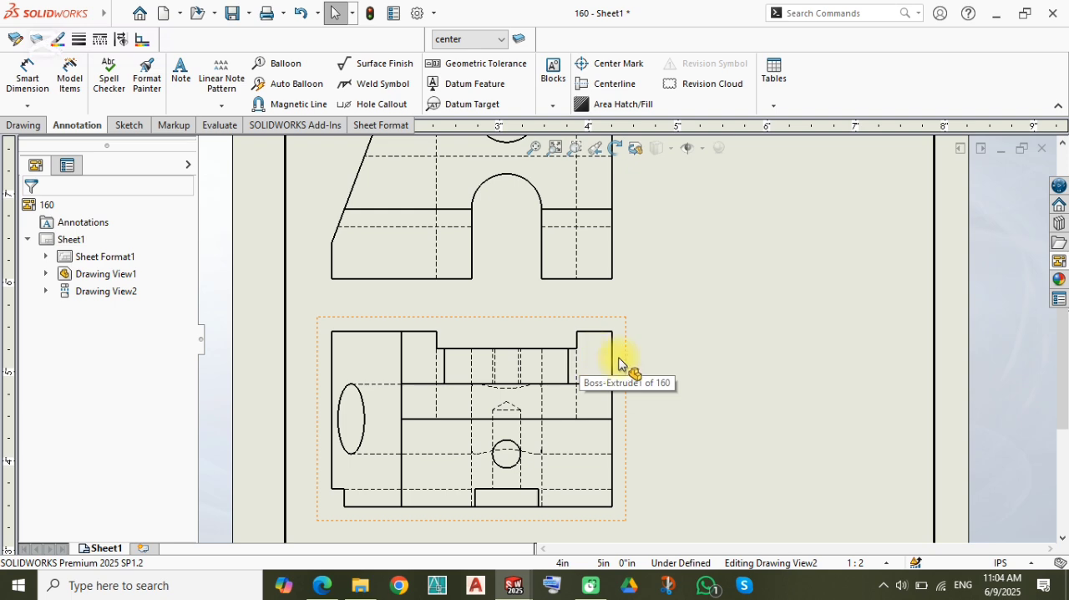
middle_drag(602, 305, 501, 391)
scroll(493, 359, down, 1)
middle_drag(466, 293, 431, 391)
middle_drag(484, 259, 487, 294)
right_drag(627, 292, 591, 356)
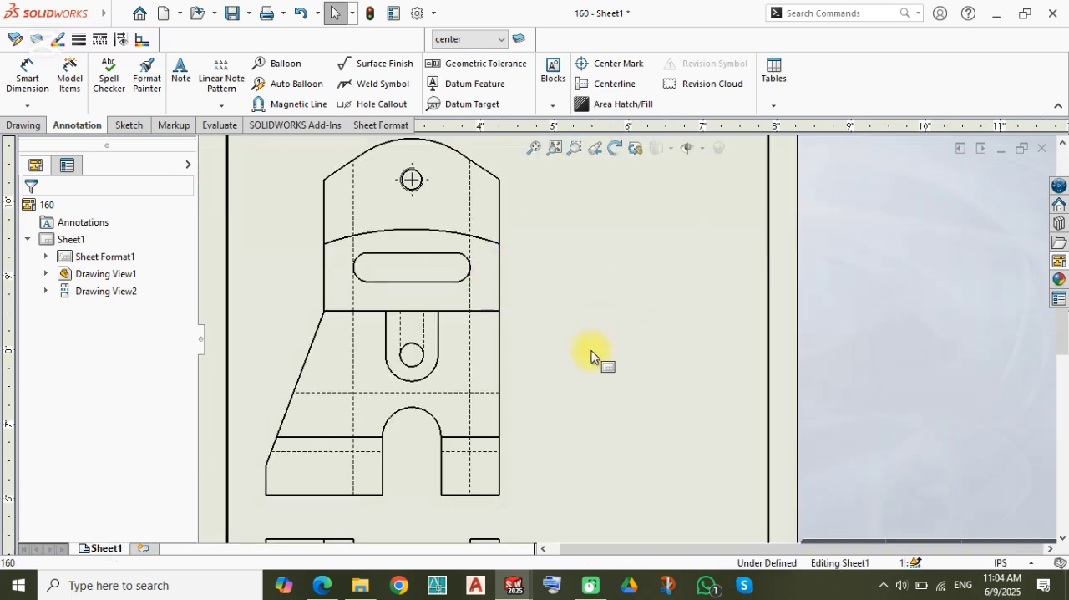
click(411, 354)
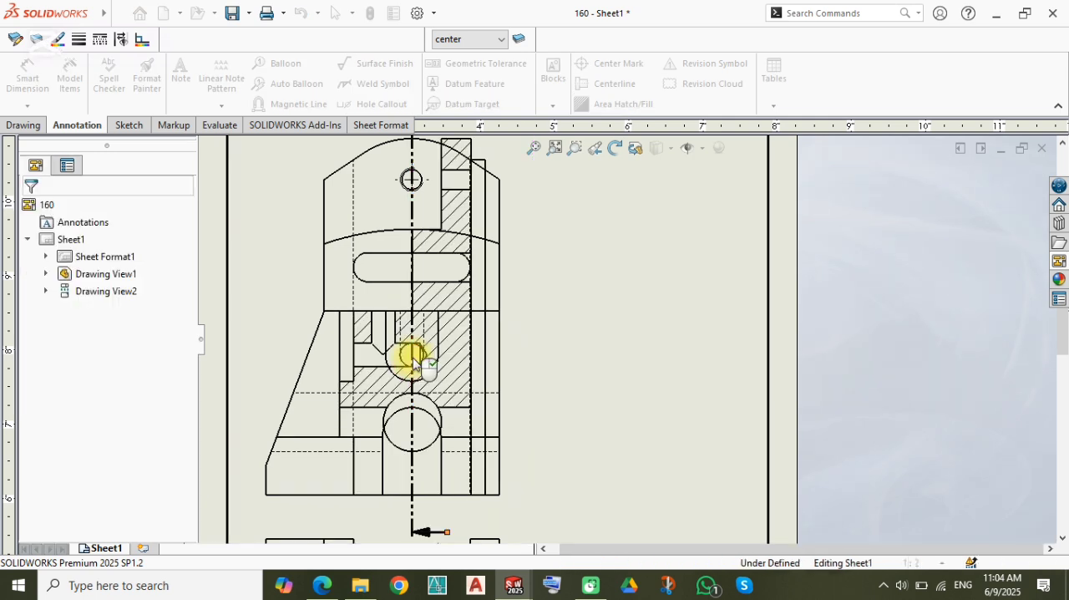
click(124, 310)
click(620, 333)
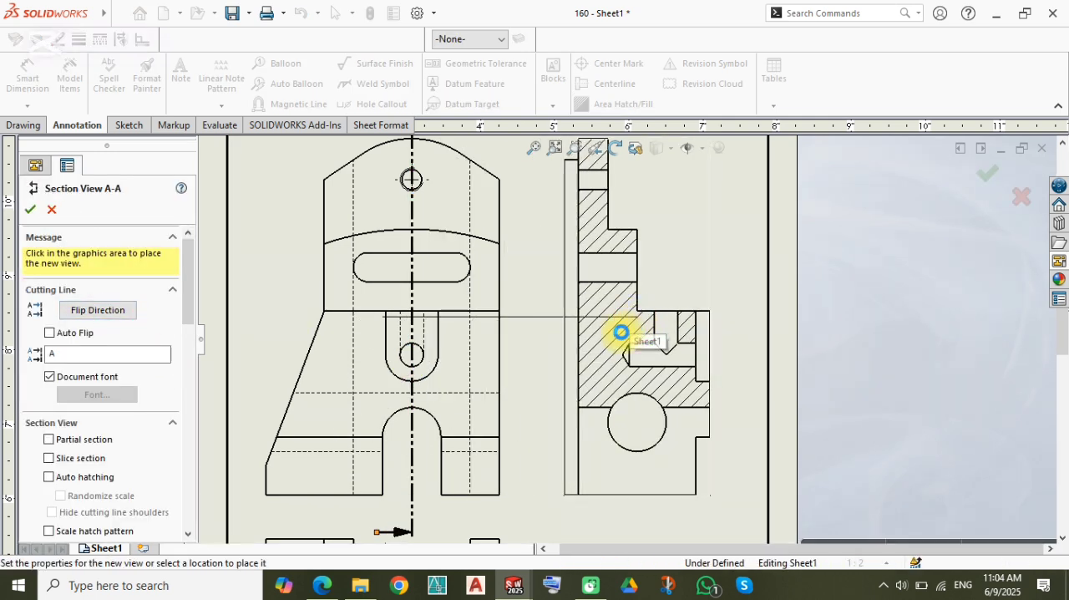
middle_drag(422, 499, 491, 413)
key(Escape)
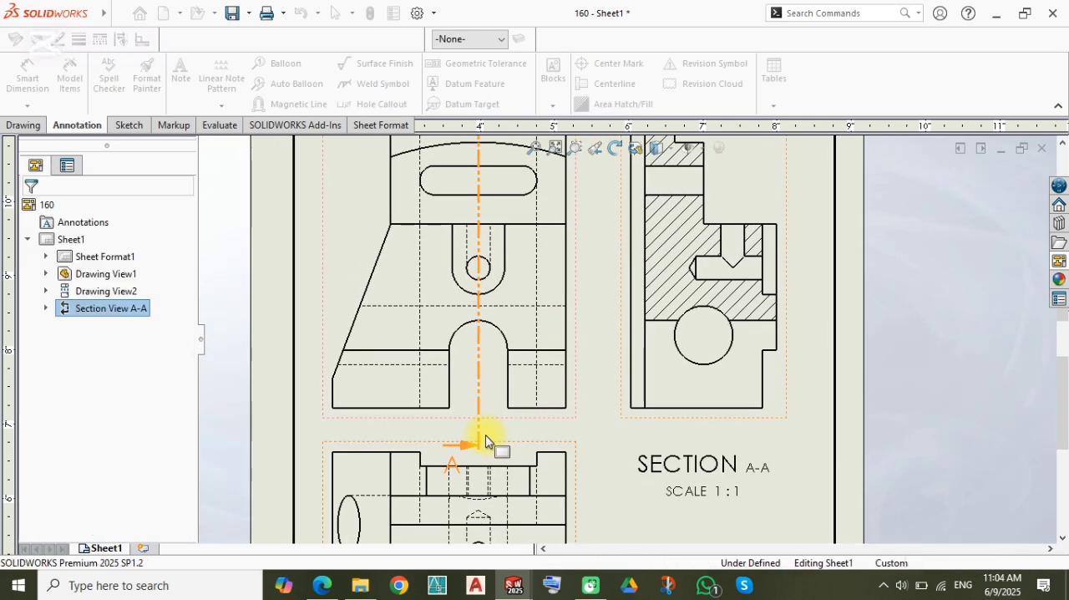
Step: Shorten the lower end of section line A-A and move its letter A beside the arrow
scroll(487, 441, down, 9)
click(537, 466)
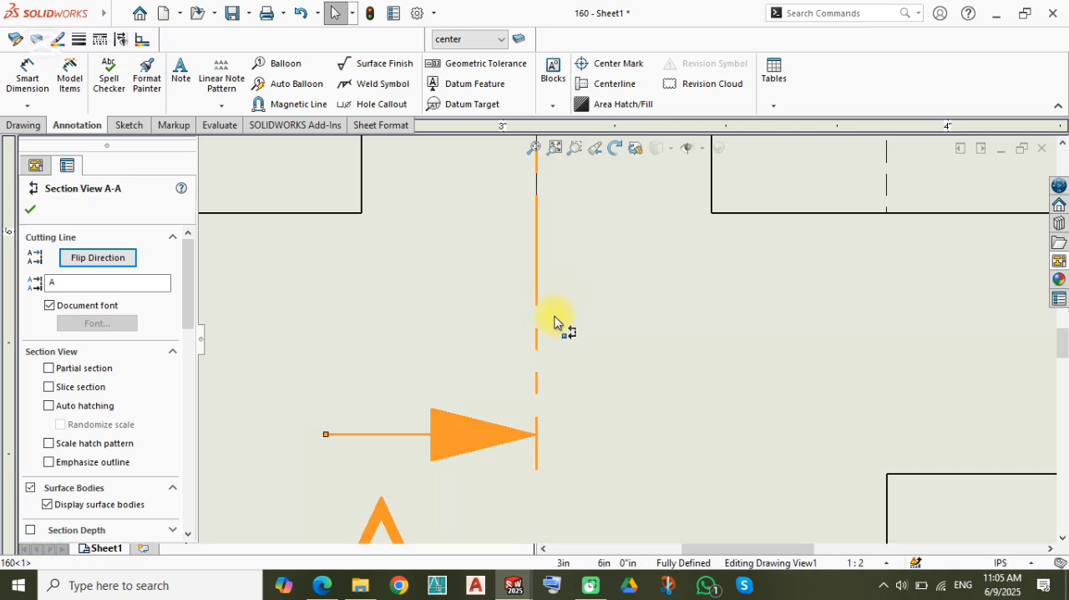
drag(546, 348, 545, 347)
drag(403, 432, 163, 268)
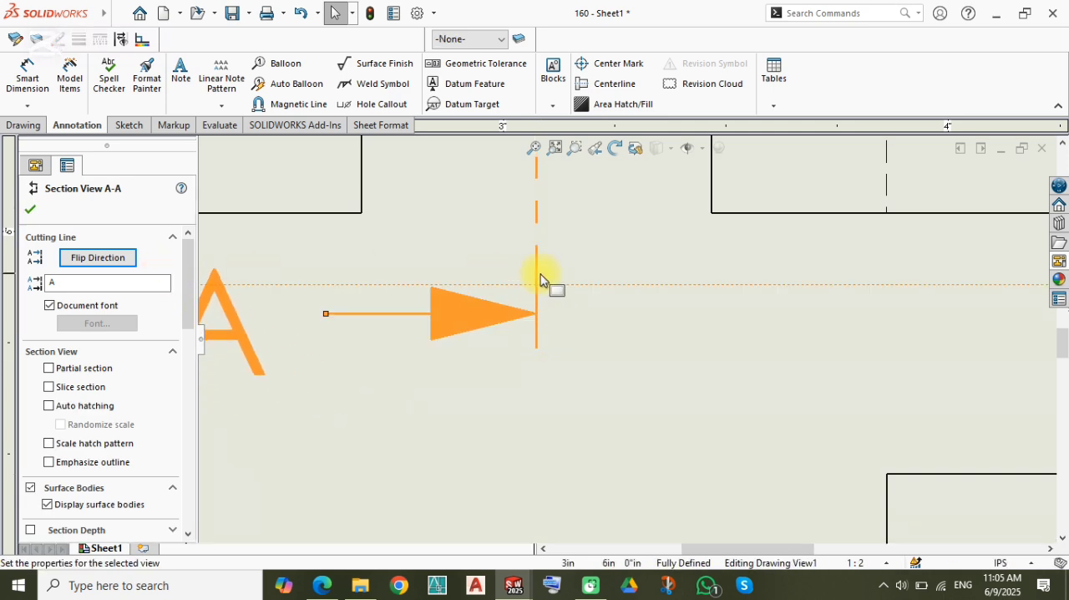
Step: Shorten the upper end of section line A-A to just above the part and move its letter A beside the arrow
scroll(601, 259, up, 8)
scroll(590, 251, down, 10)
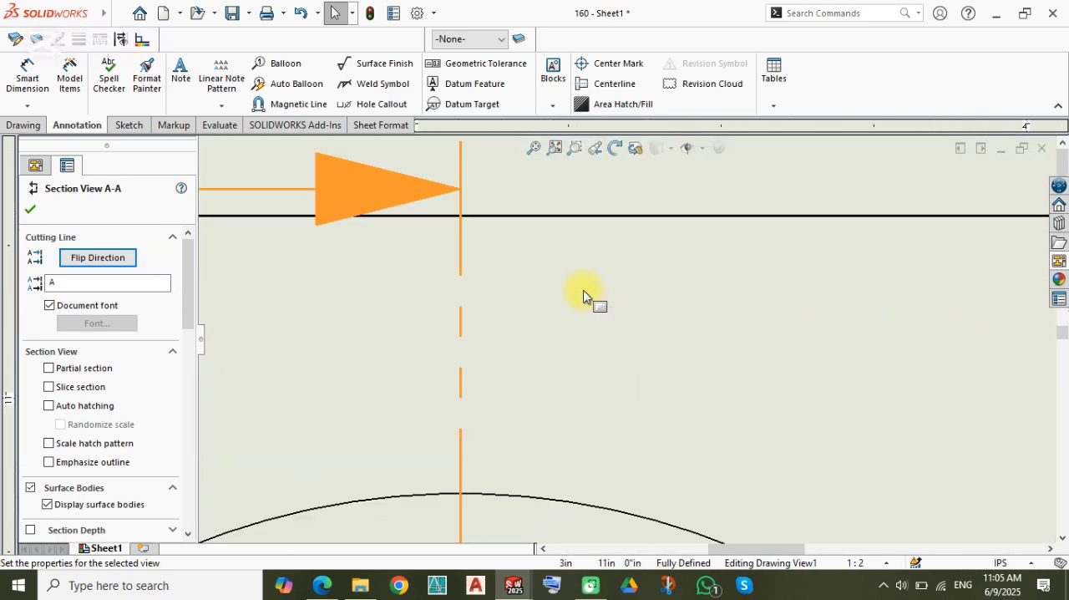
scroll(605, 267, up, 4)
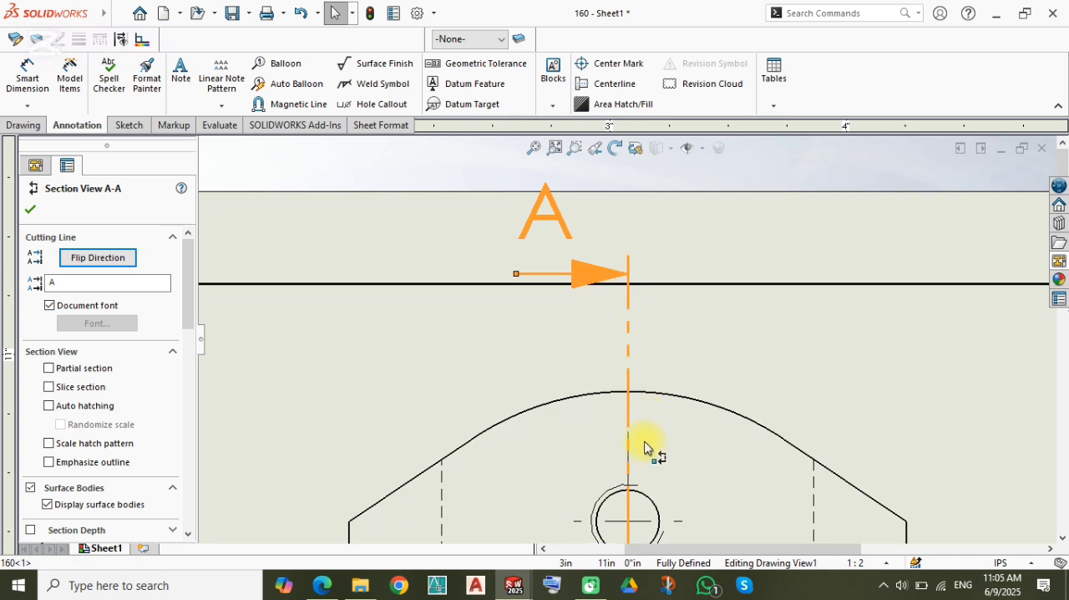
drag(644, 358, 649, 346)
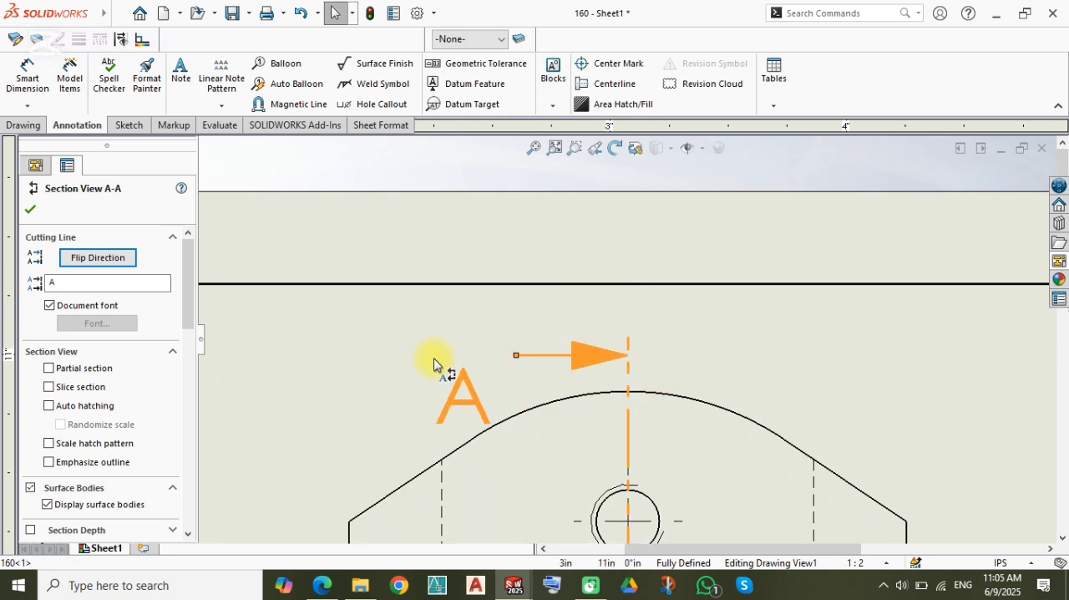
key(f)
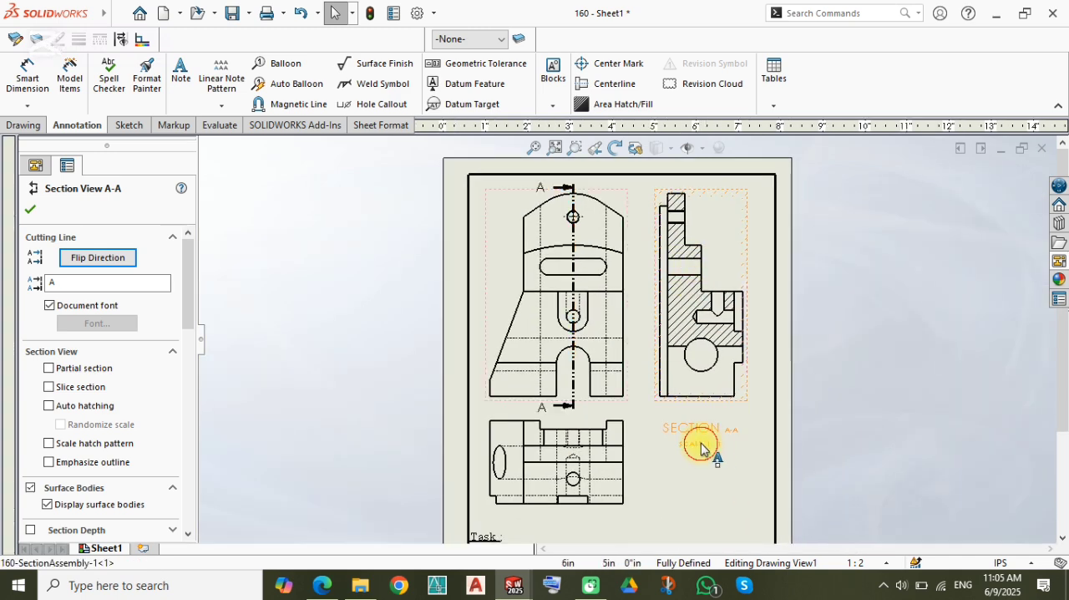
Step: Edit the section view's label so it reads only A-A, removing the word SECTION and the scale line
double_click(700, 441)
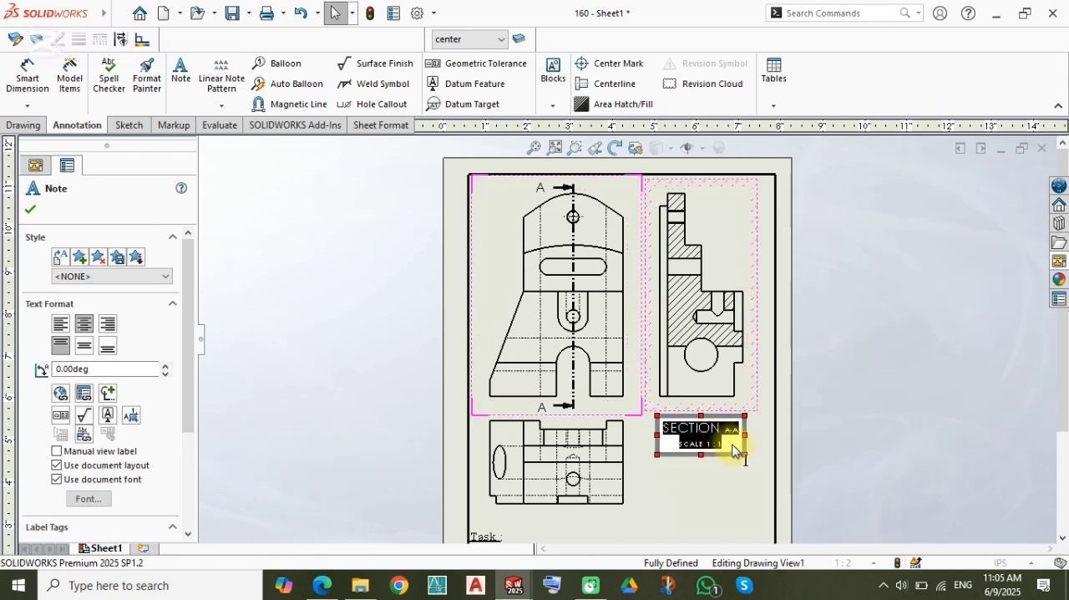
click(725, 429)
key(BackSpace)
key(BackSpace)
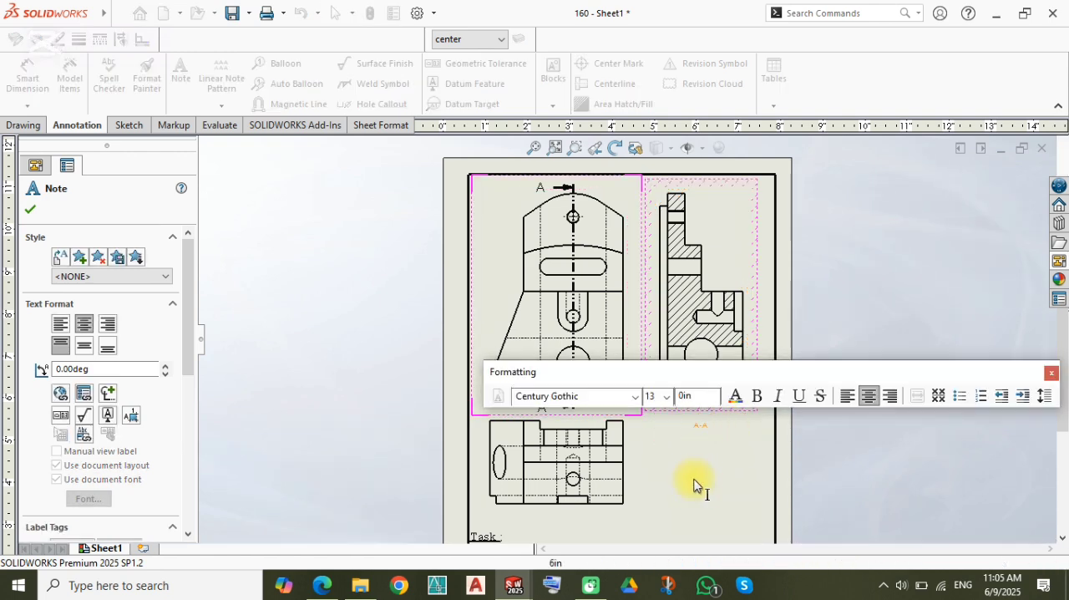
click(694, 485)
Step: Insert centerlines automatically throughout section view A-A
scroll(675, 382, down, 5)
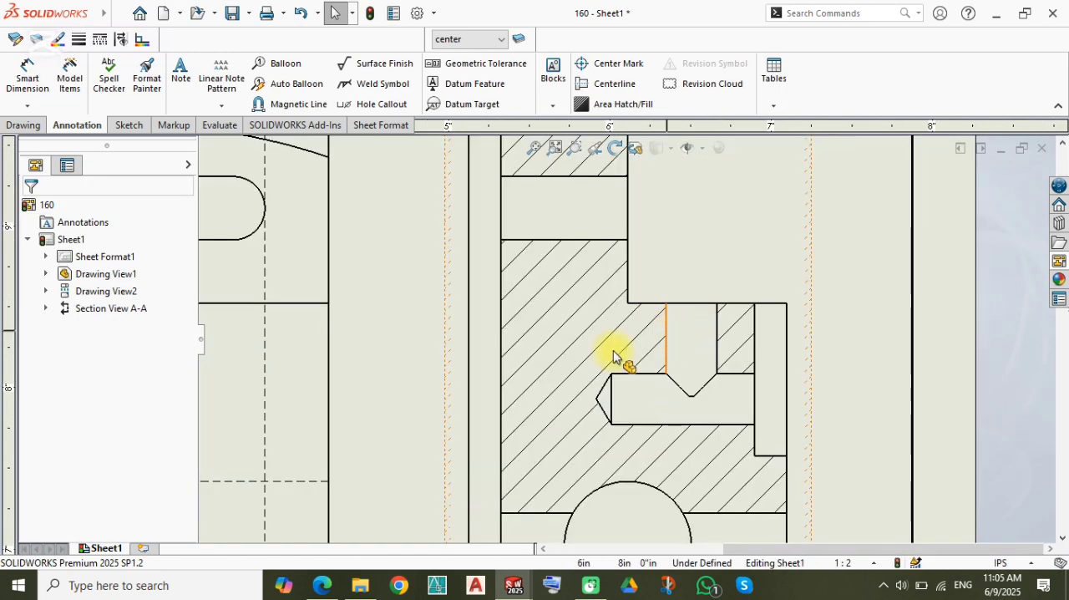
scroll(614, 357, up, 5)
click(616, 83)
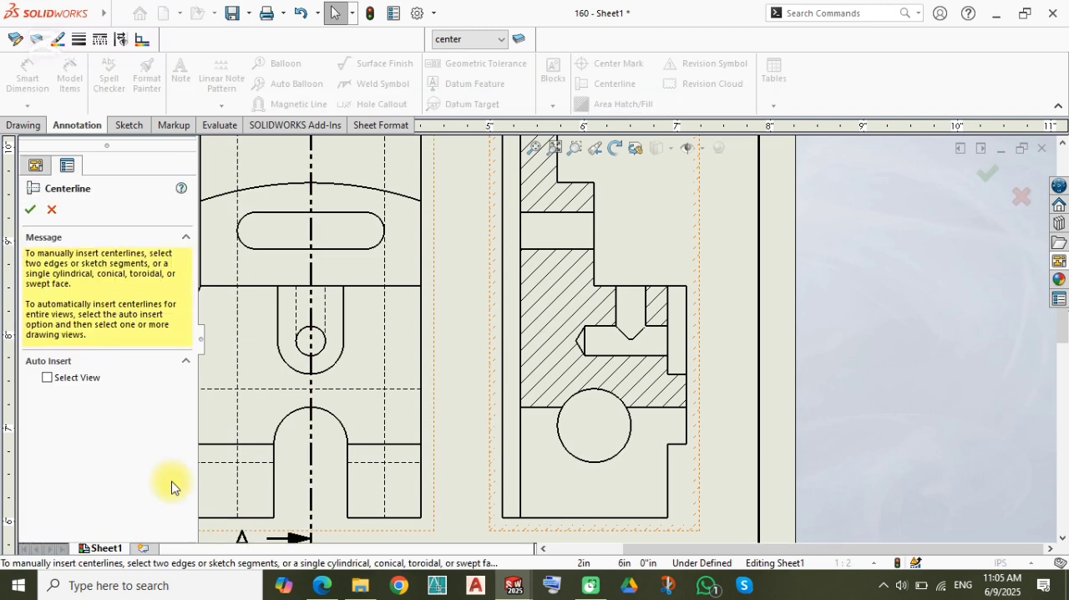
click(72, 377)
click(676, 255)
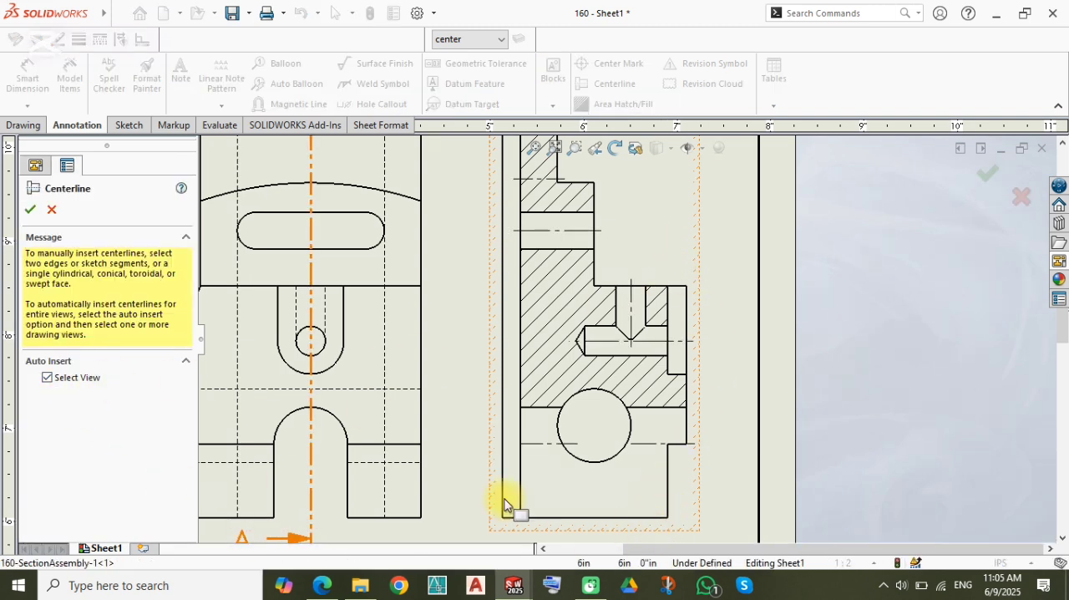
Step: Insert automatic centerlines in the front view and in the projected view below it
middle_drag(542, 451, 707, 420)
scroll(702, 413, up, 1)
click(617, 316)
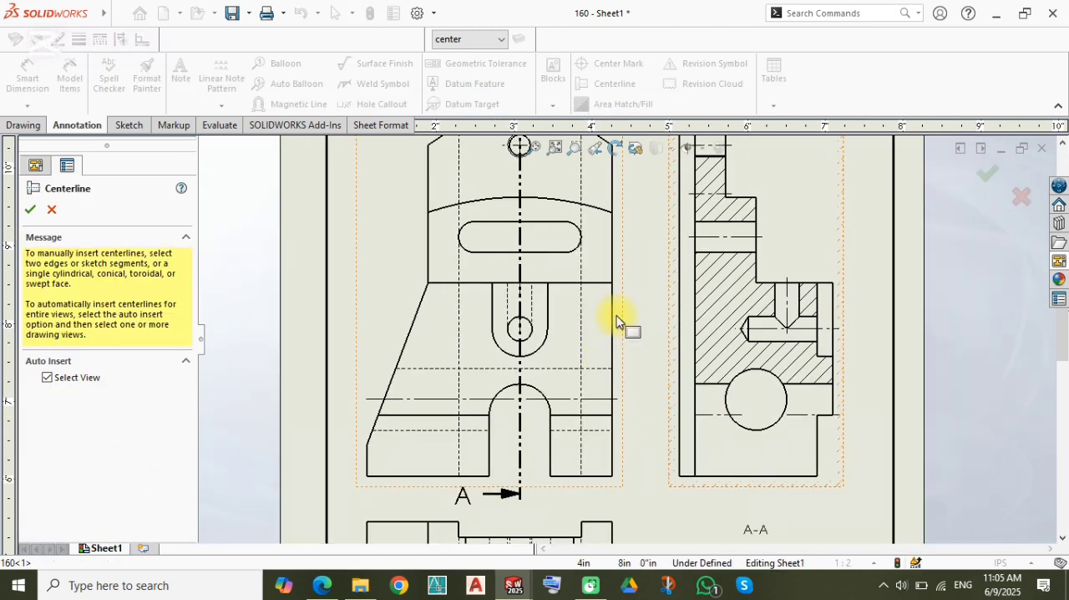
scroll(587, 457, up, 1)
middle_drag(583, 472, 575, 349)
click(551, 386)
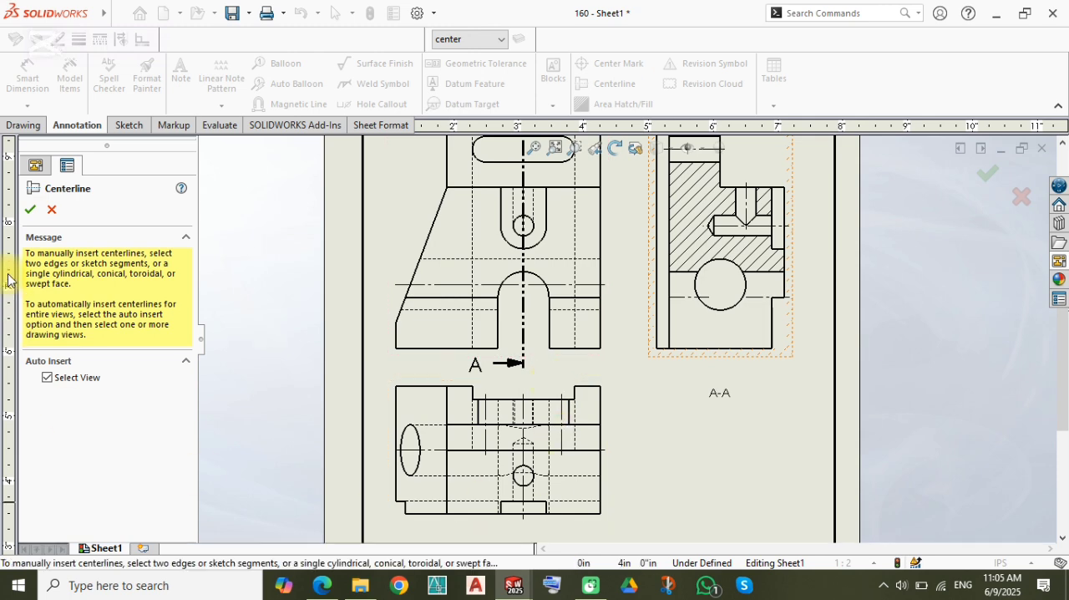
click(30, 214)
Step: Open the sheet format for editing and complete the title block's Sheet No; entry with 160
scroll(685, 465, up, 3)
scroll(661, 389, down, 2)
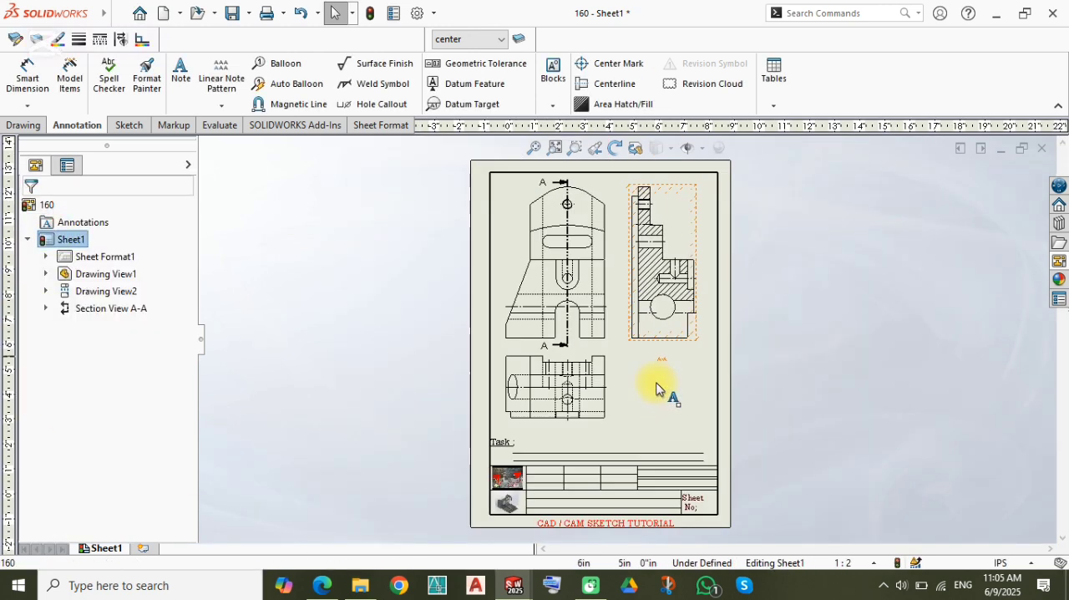
scroll(628, 468, down, 3)
right_click(113, 257)
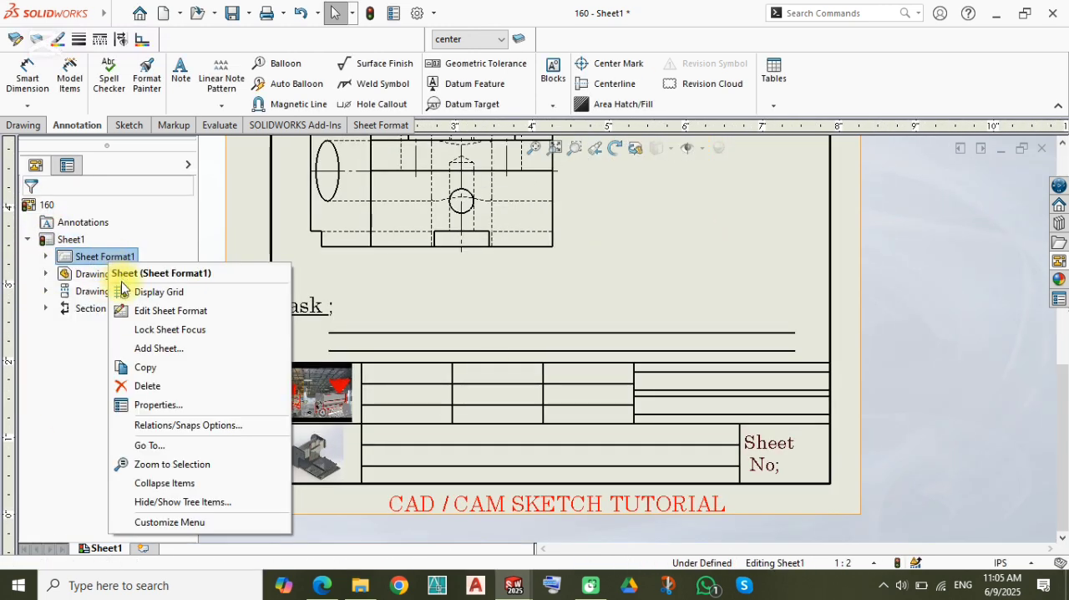
click(138, 309)
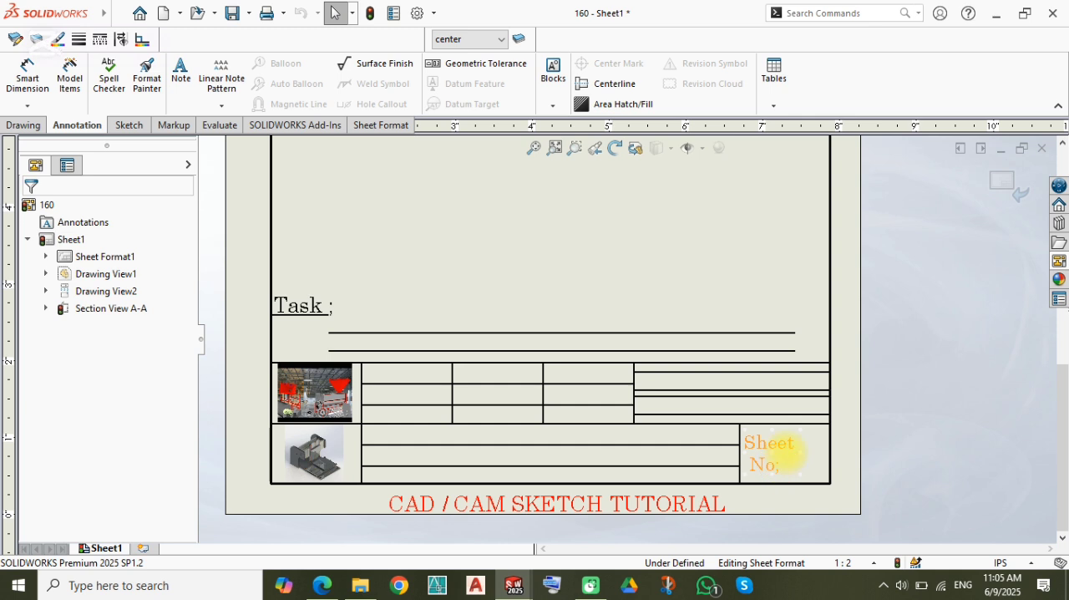
double_click(792, 455)
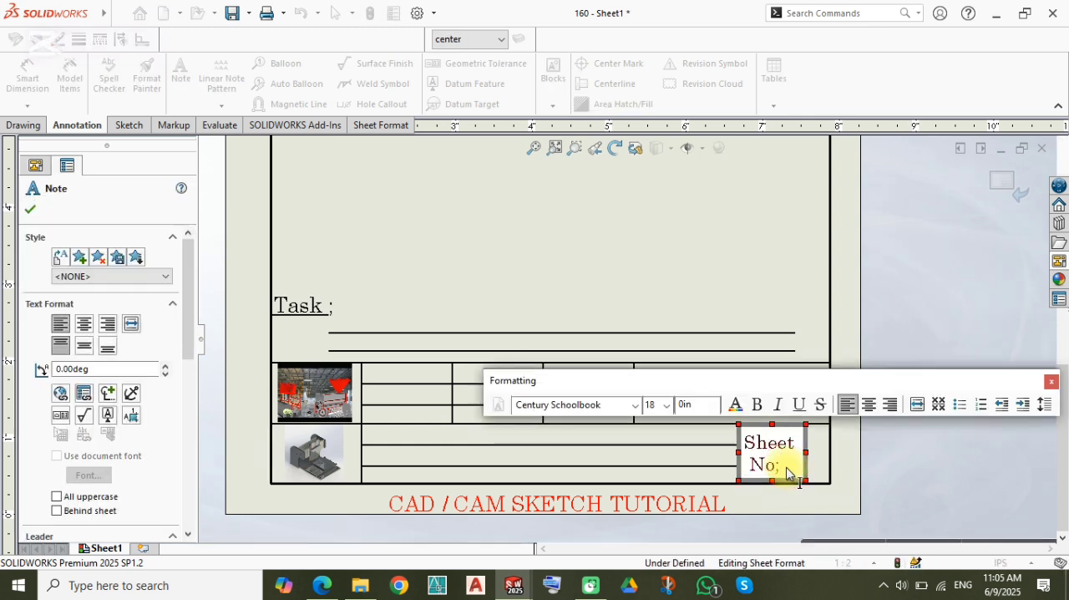
text(160)
click(924, 455)
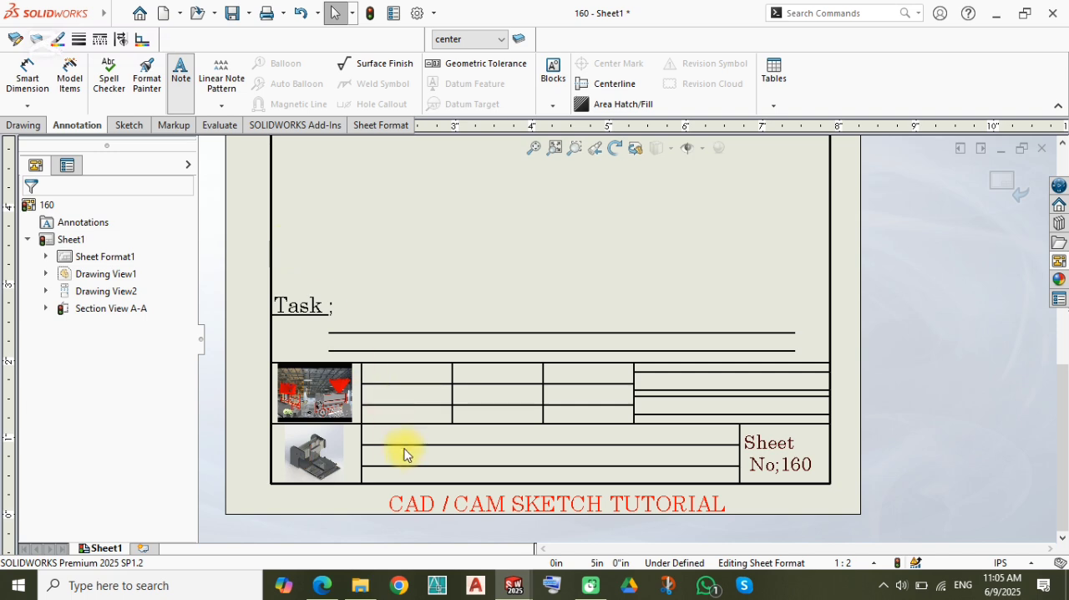
Step: Add a note reading TRAP in the middle row of the title block, beside the small part picture
scroll(405, 453, down, 2)
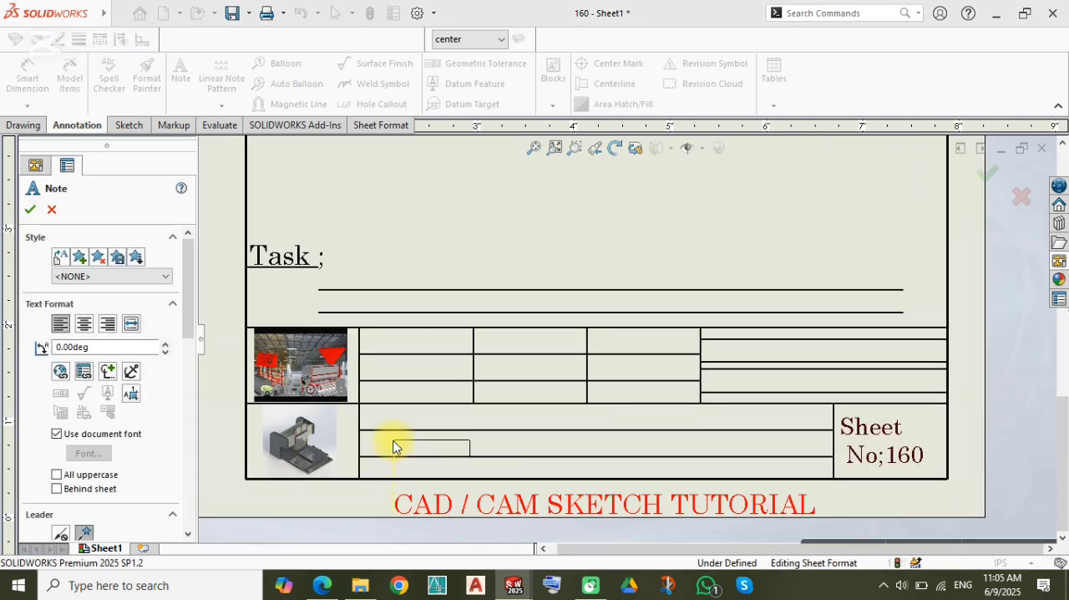
drag(388, 434, 631, 462)
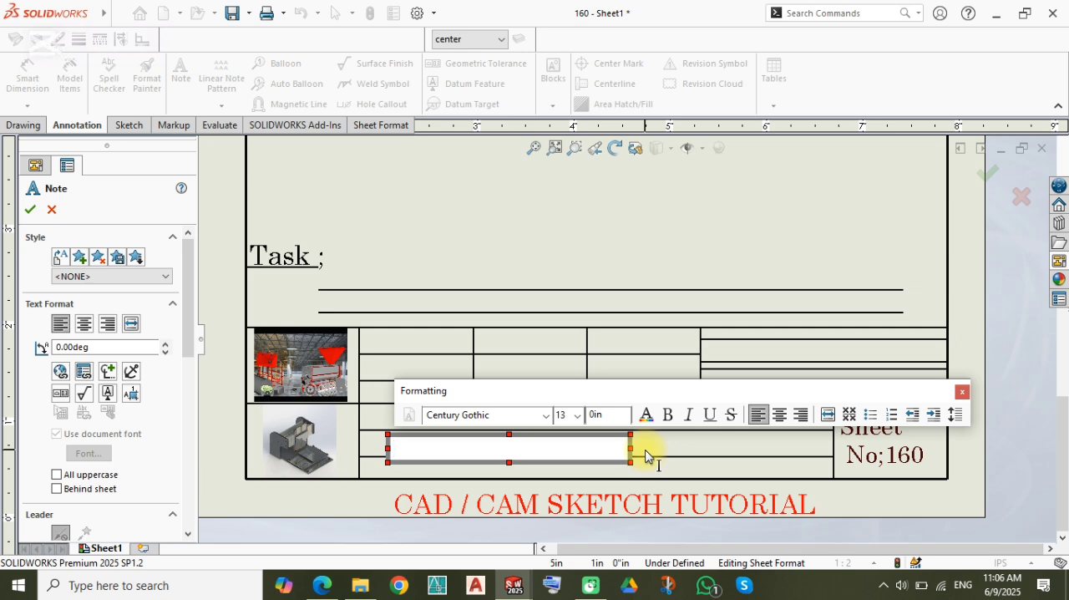
text(RAP)
click(706, 240)
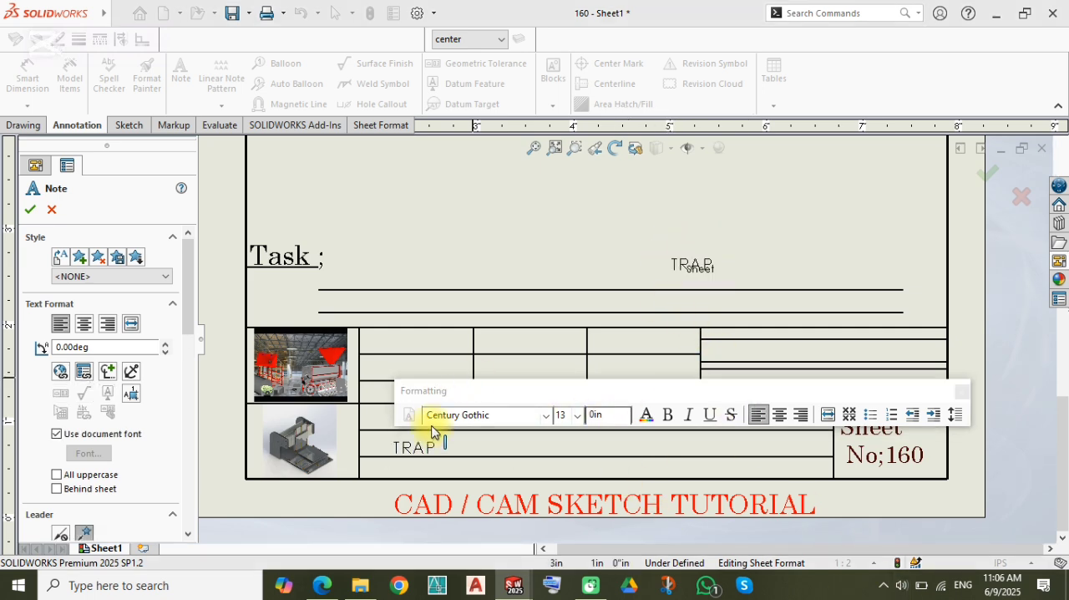
key(Escape)
Step: Change the TRAP note to larger Century Schoolbook text and move it toward the middle of its title block row
click(416, 449)
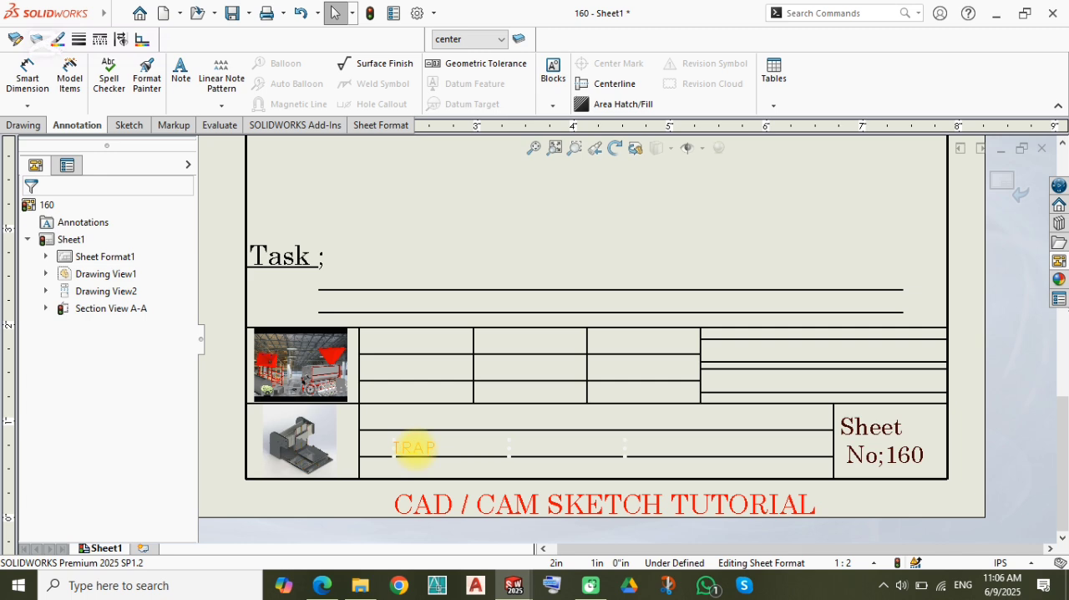
double_click(438, 443)
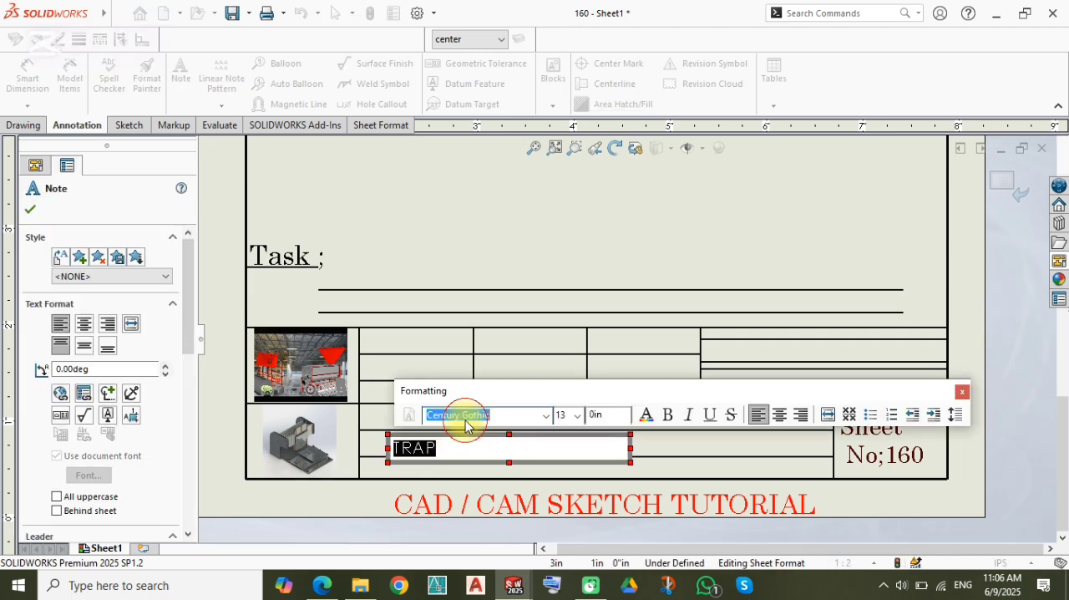
scroll(466, 420, down, 1)
click(578, 416)
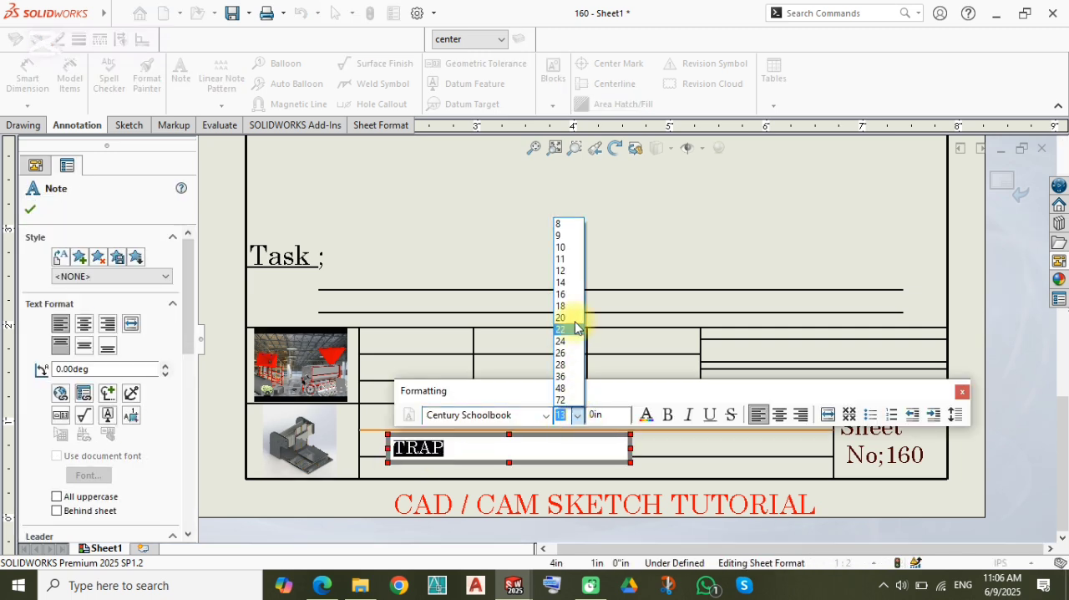
click(572, 326)
drag(441, 453, 552, 444)
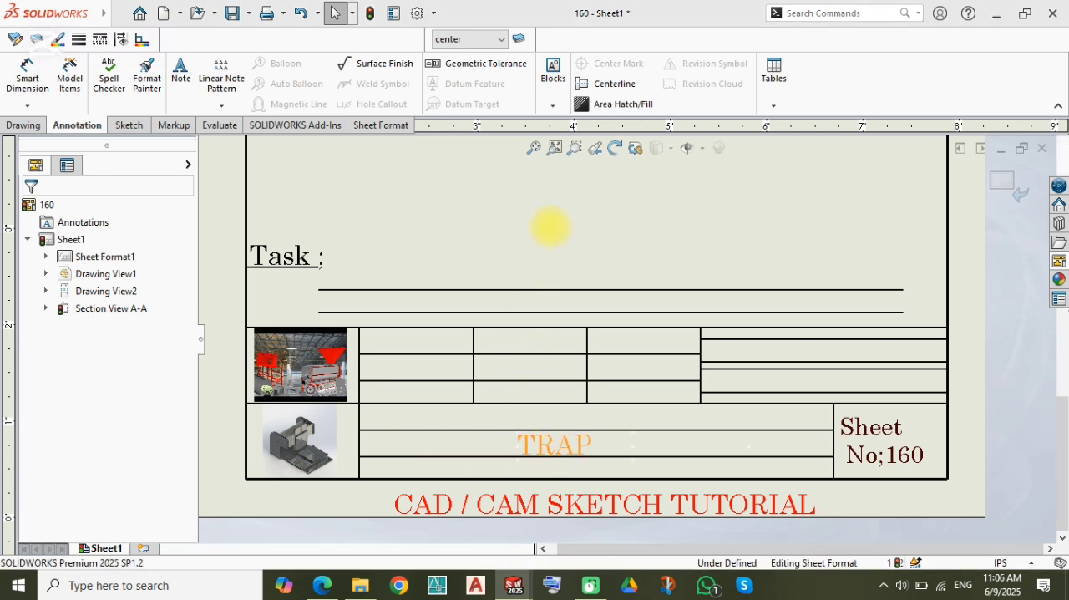
Step: Leave sheet format editing, rebuild the drawing and show the whole sheet
click(822, 285)
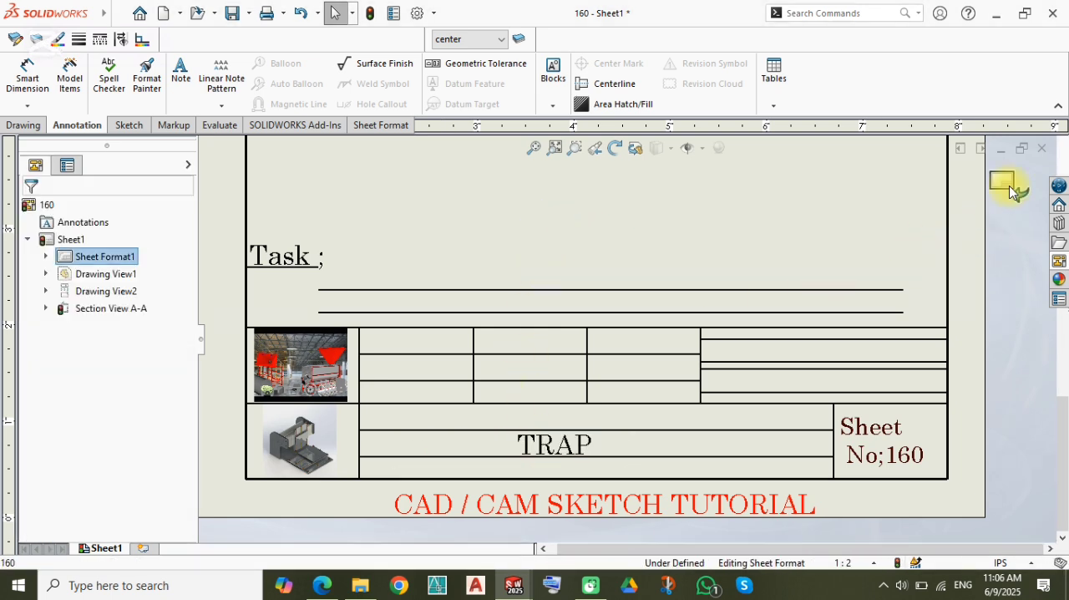
click(709, 246)
click(371, 14)
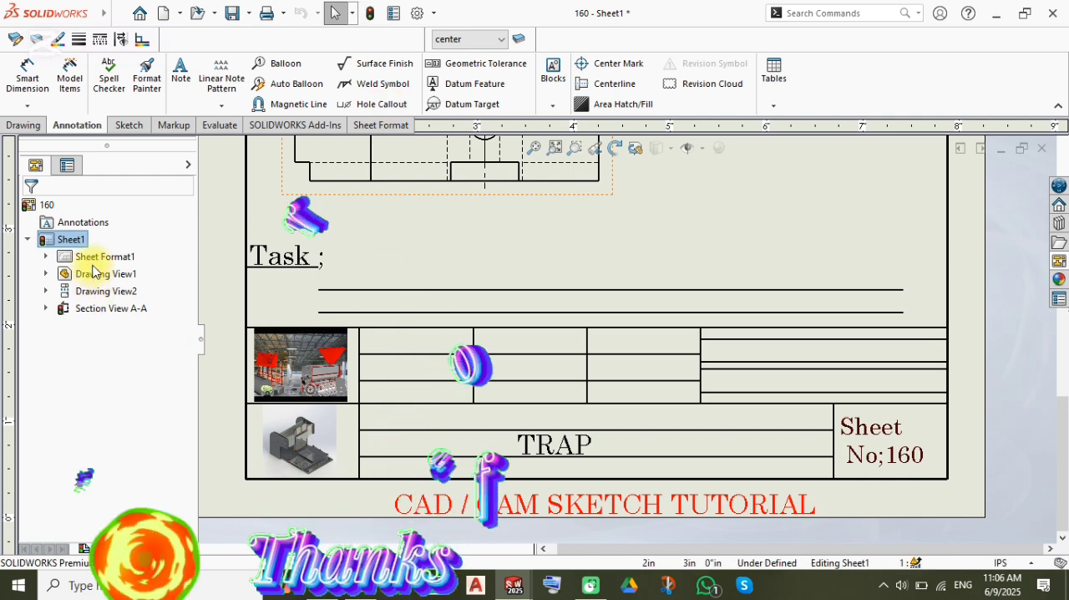
scroll(501, 375, up, 3)
scroll(654, 365, up, 2)
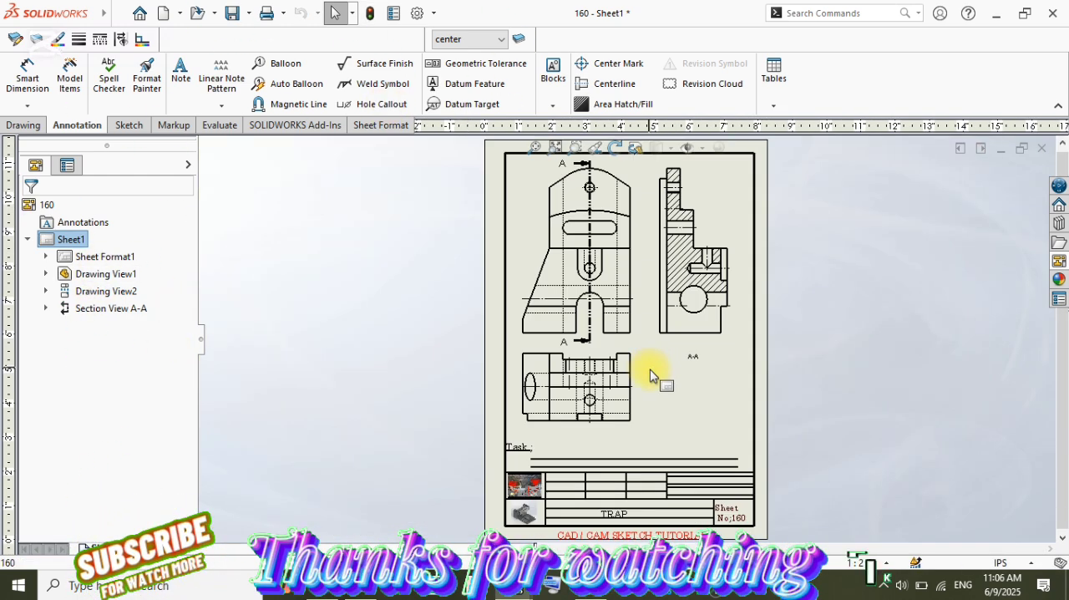